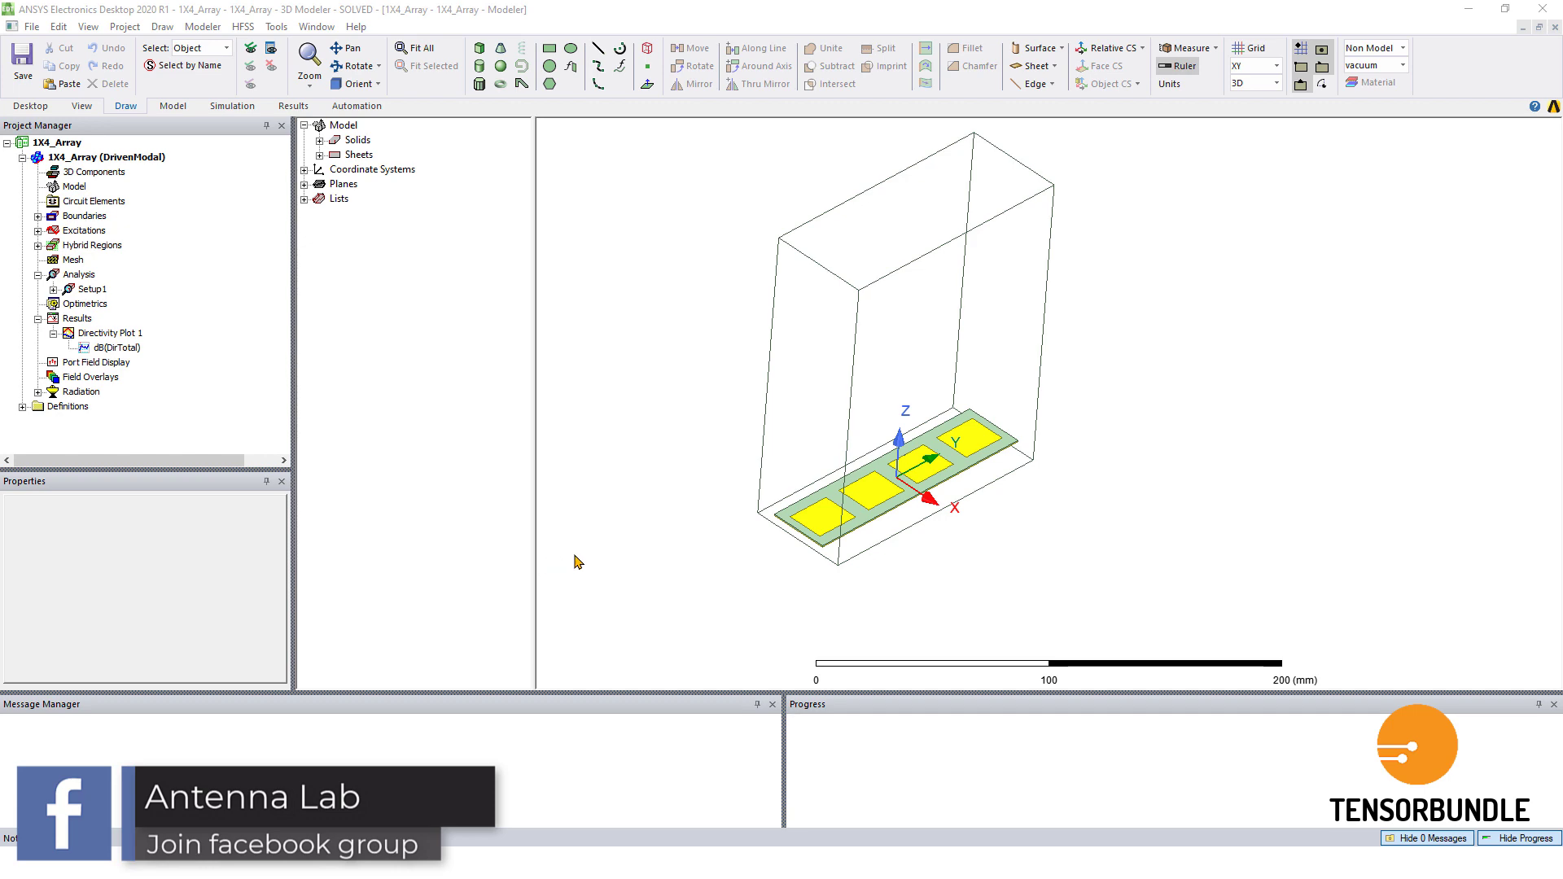
View the dB(DirTotal) directivity plot, then close it to return to the model.
{"action": "double_click", "coordinate": [117, 347]}
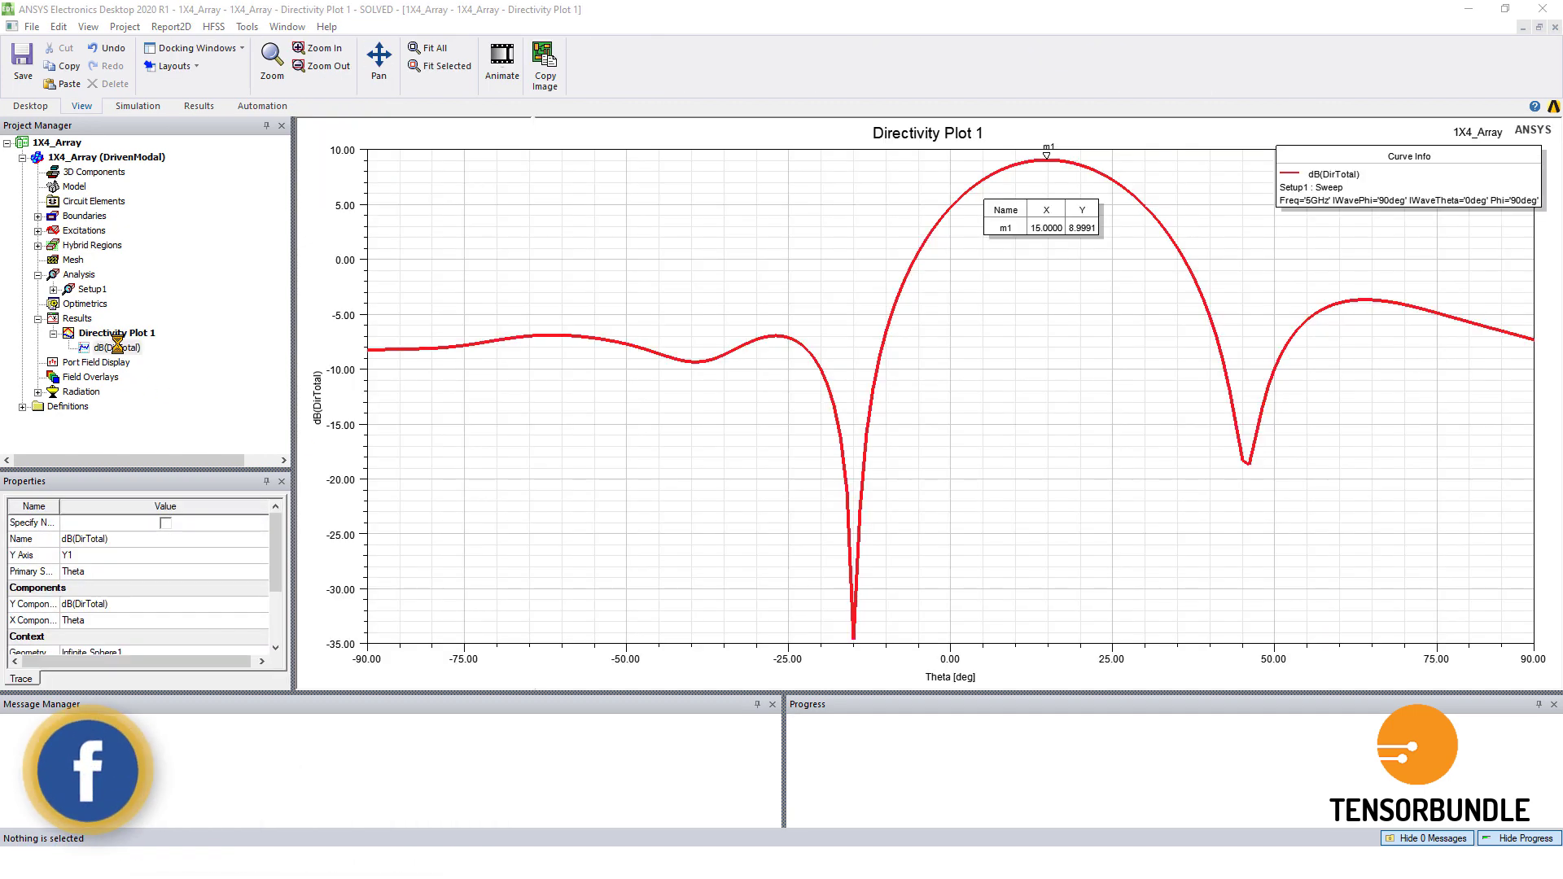
{"action": "key", "text": "Escape"}
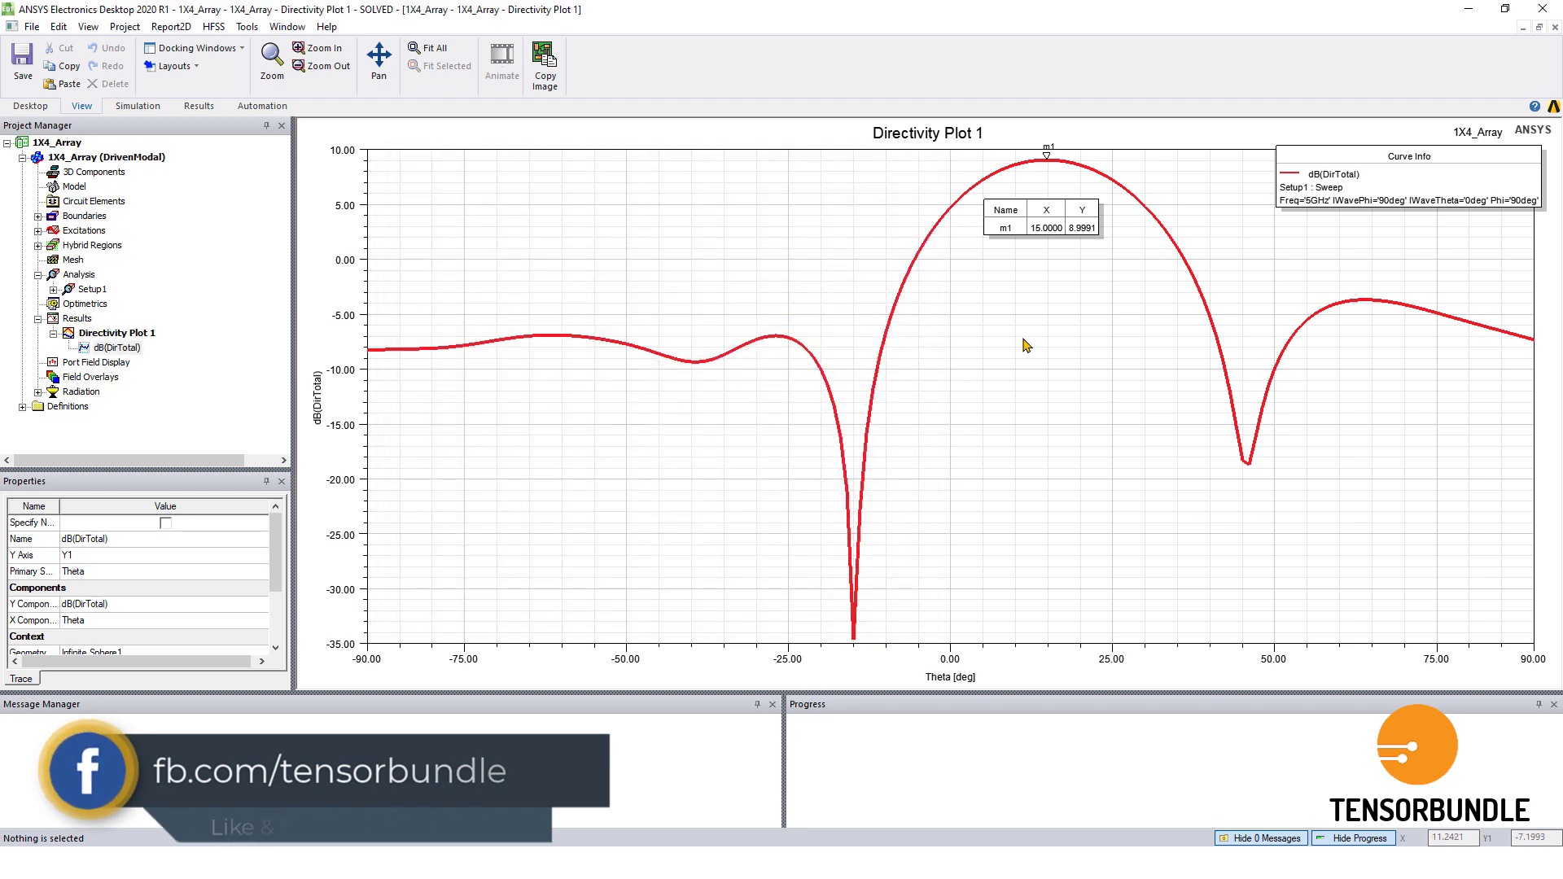
{"action": "left_click", "coordinate": [1556, 27]}
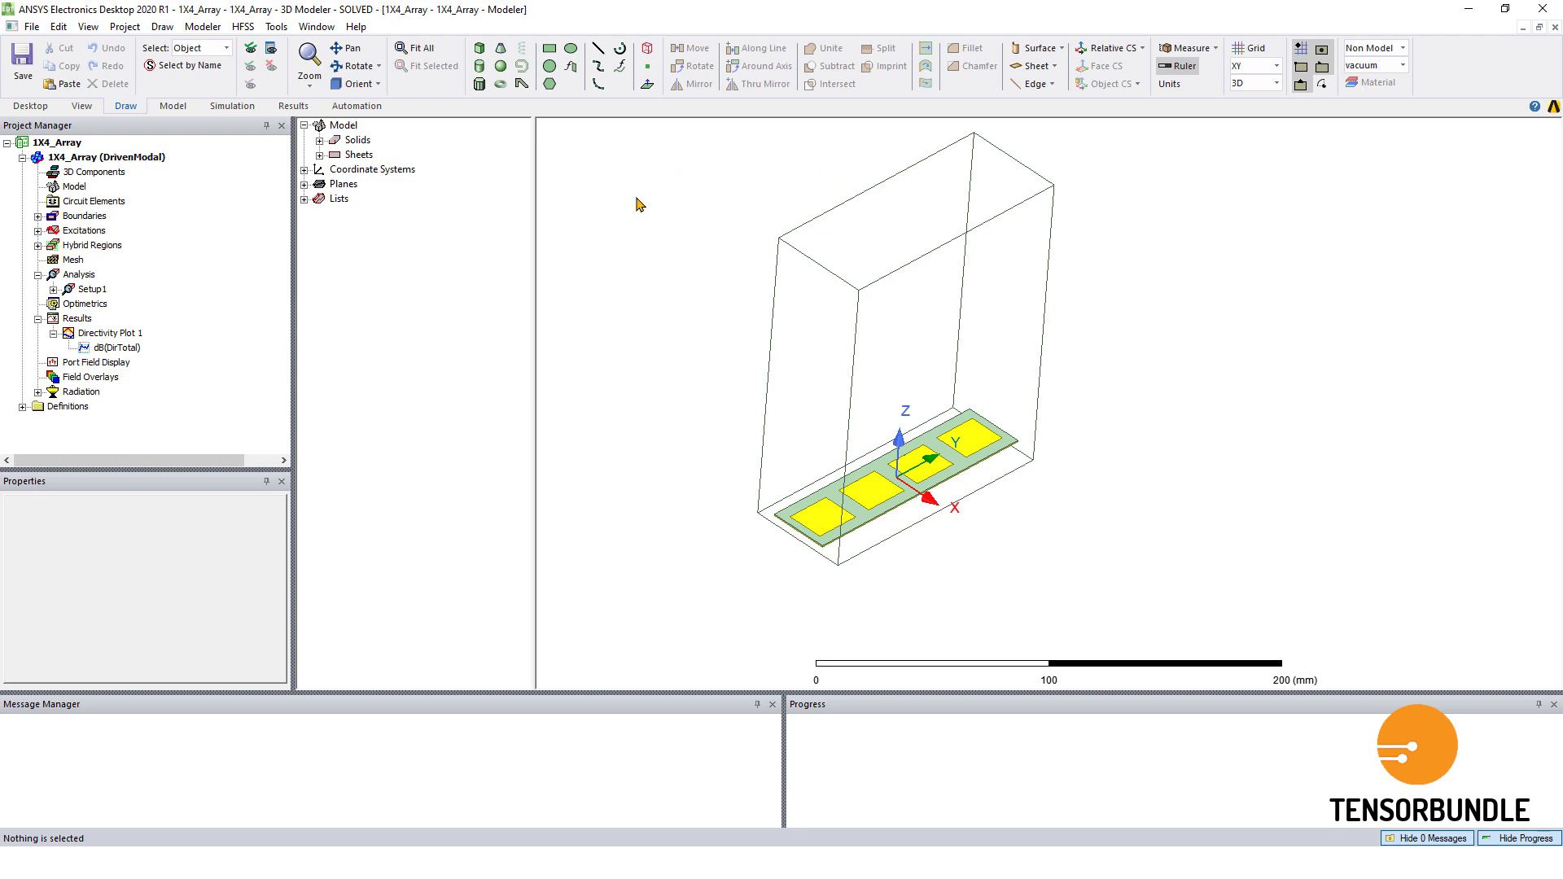
Draw a rectangle with its first corner at (-25, -60, 70) and name it observation_plane.
{"action": "left_click", "coordinate": [551, 50]}
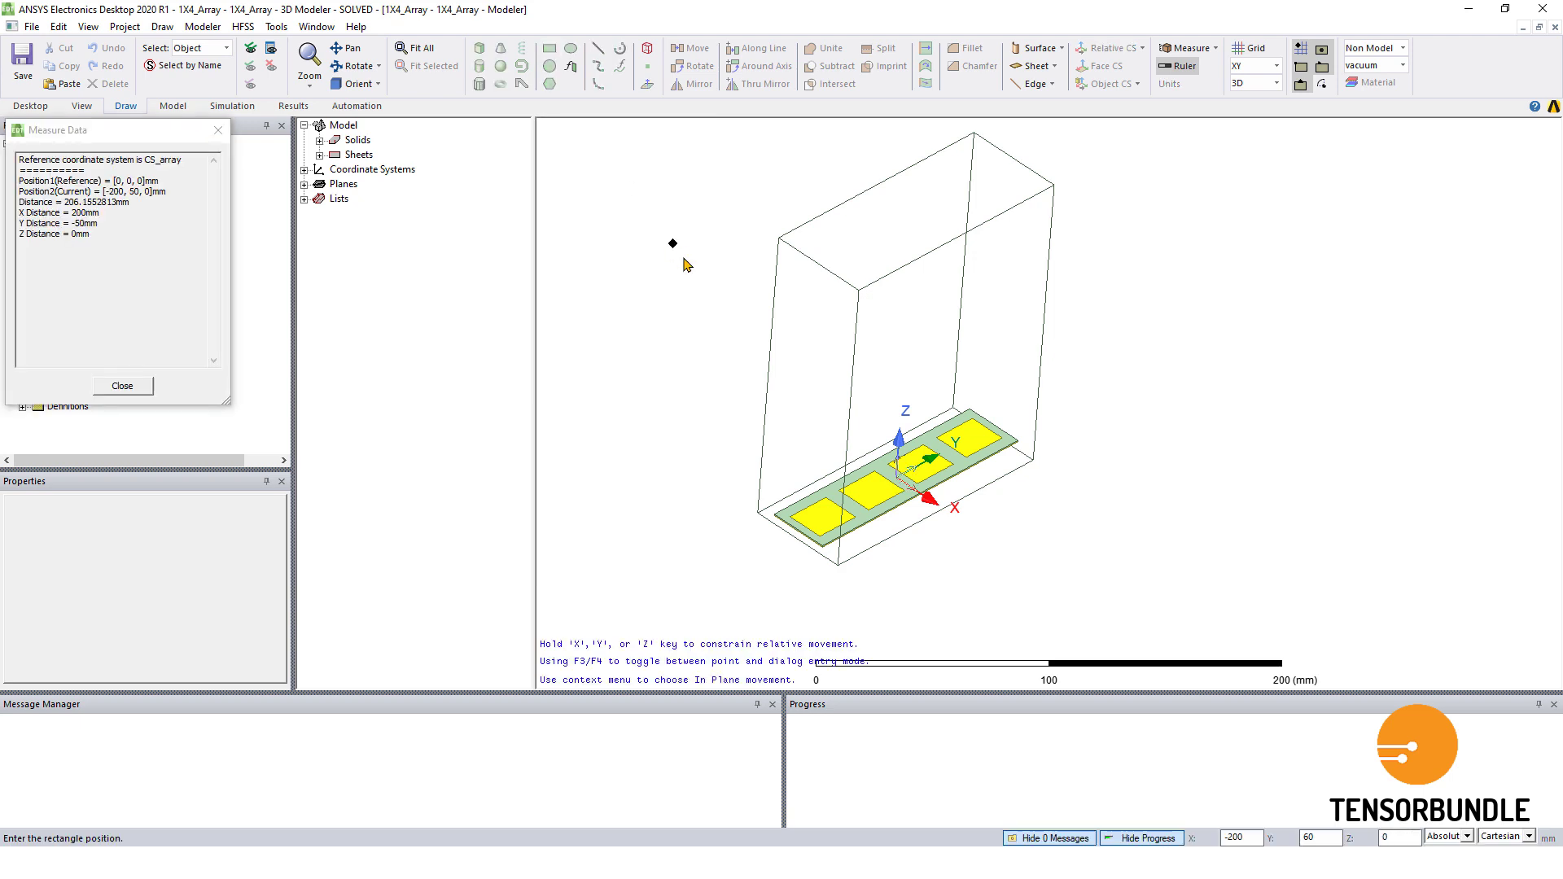
{"action": "left_click", "coordinate": [769, 375]}
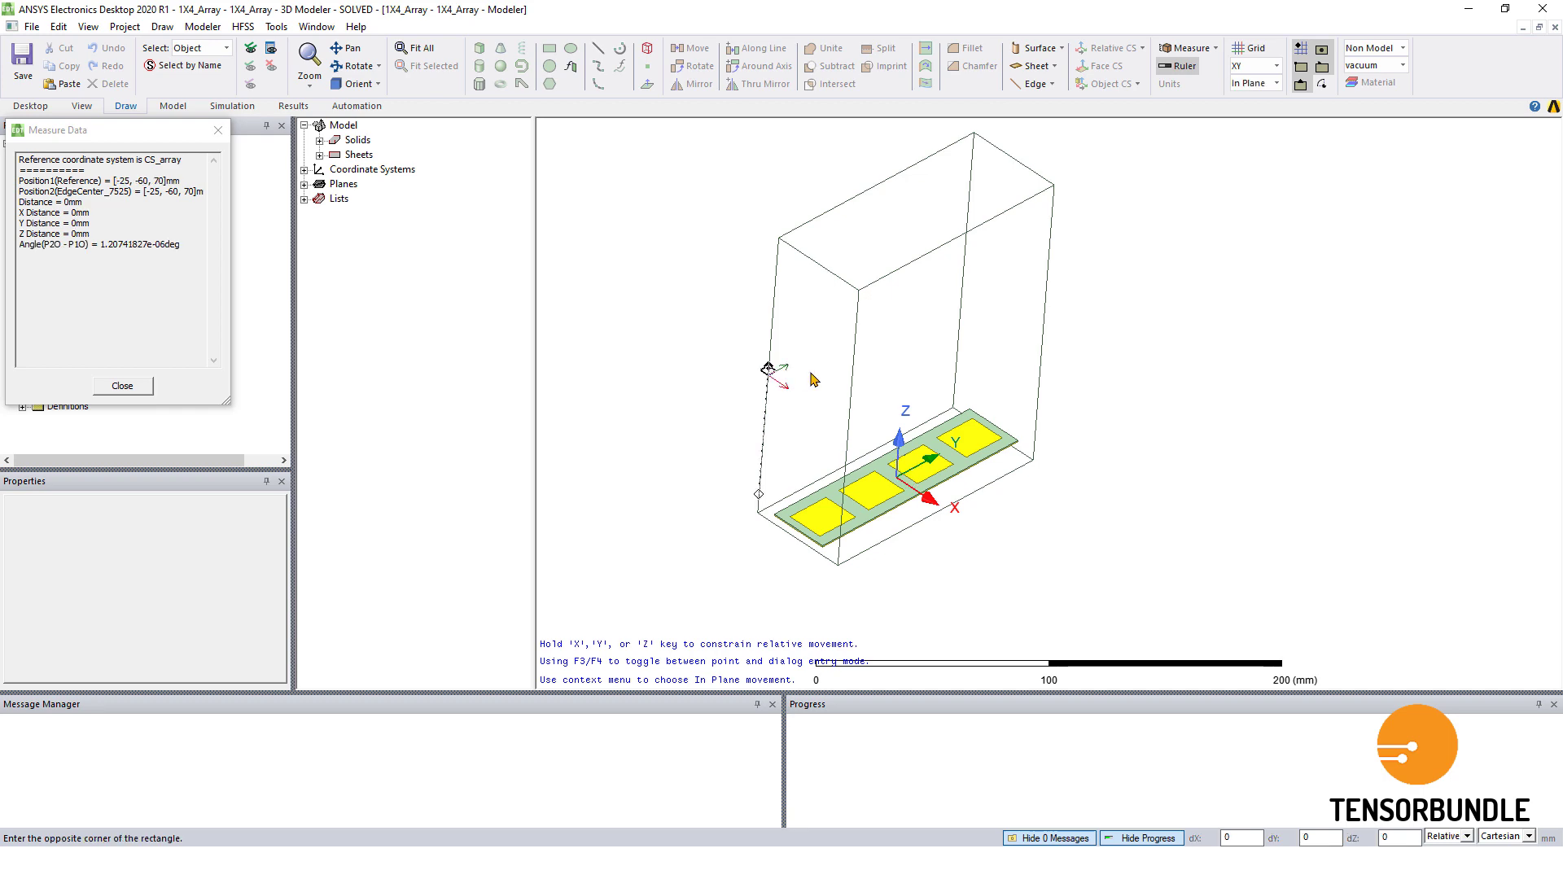
{"action": "left_click", "coordinate": [1044, 324]}
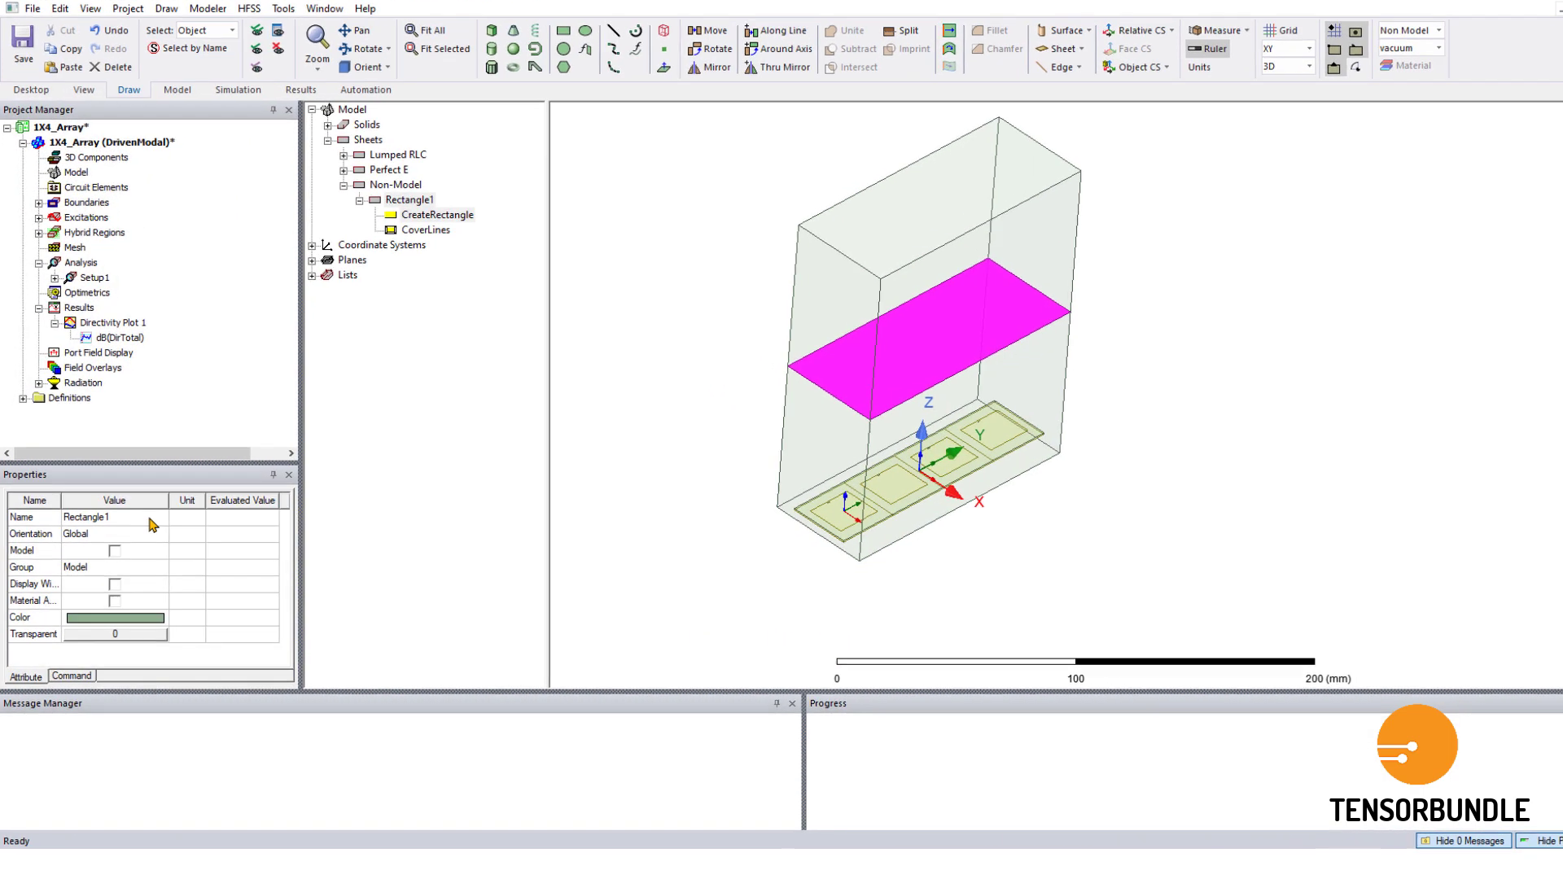
{"action": "left_click", "coordinate": [150, 519]}
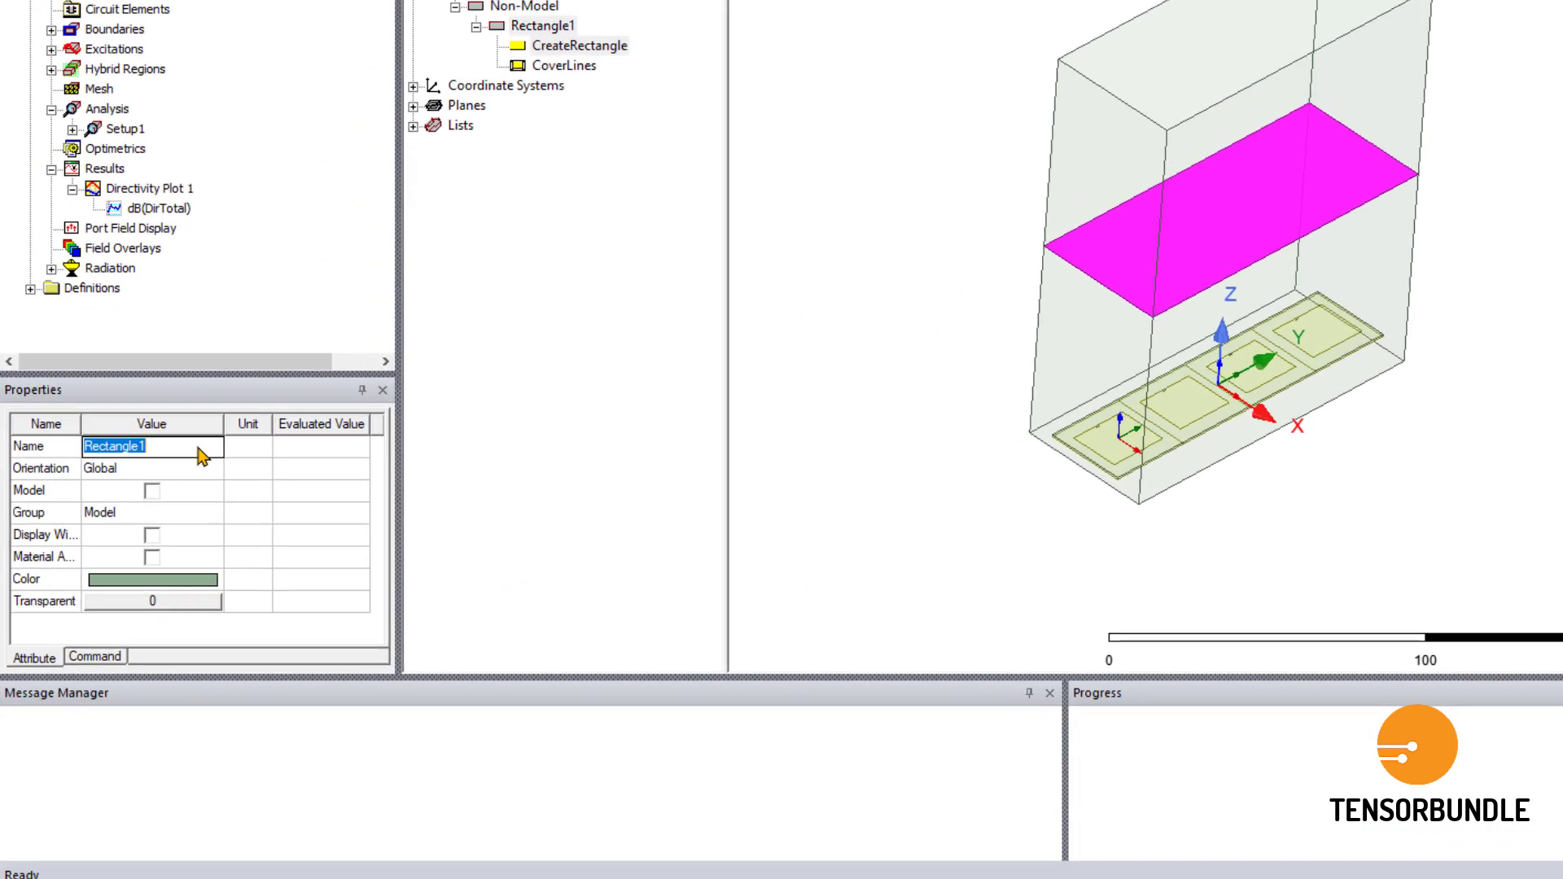
{"action": "type", "text": "observation_plan"}
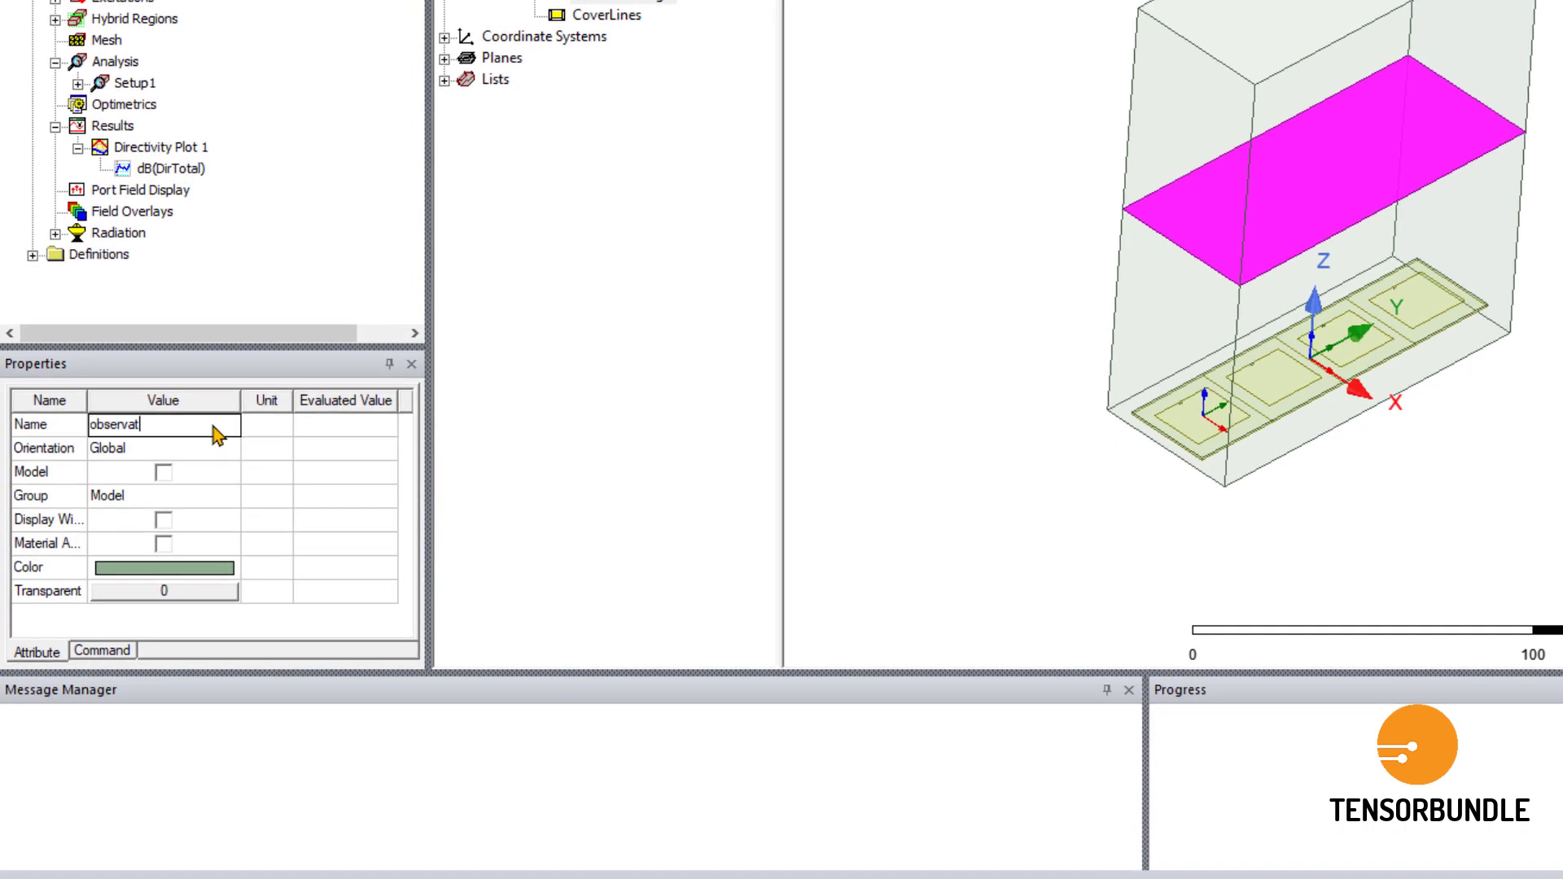
{"action": "type", "text": "e"}
{"action": "key", "text": "Return"}
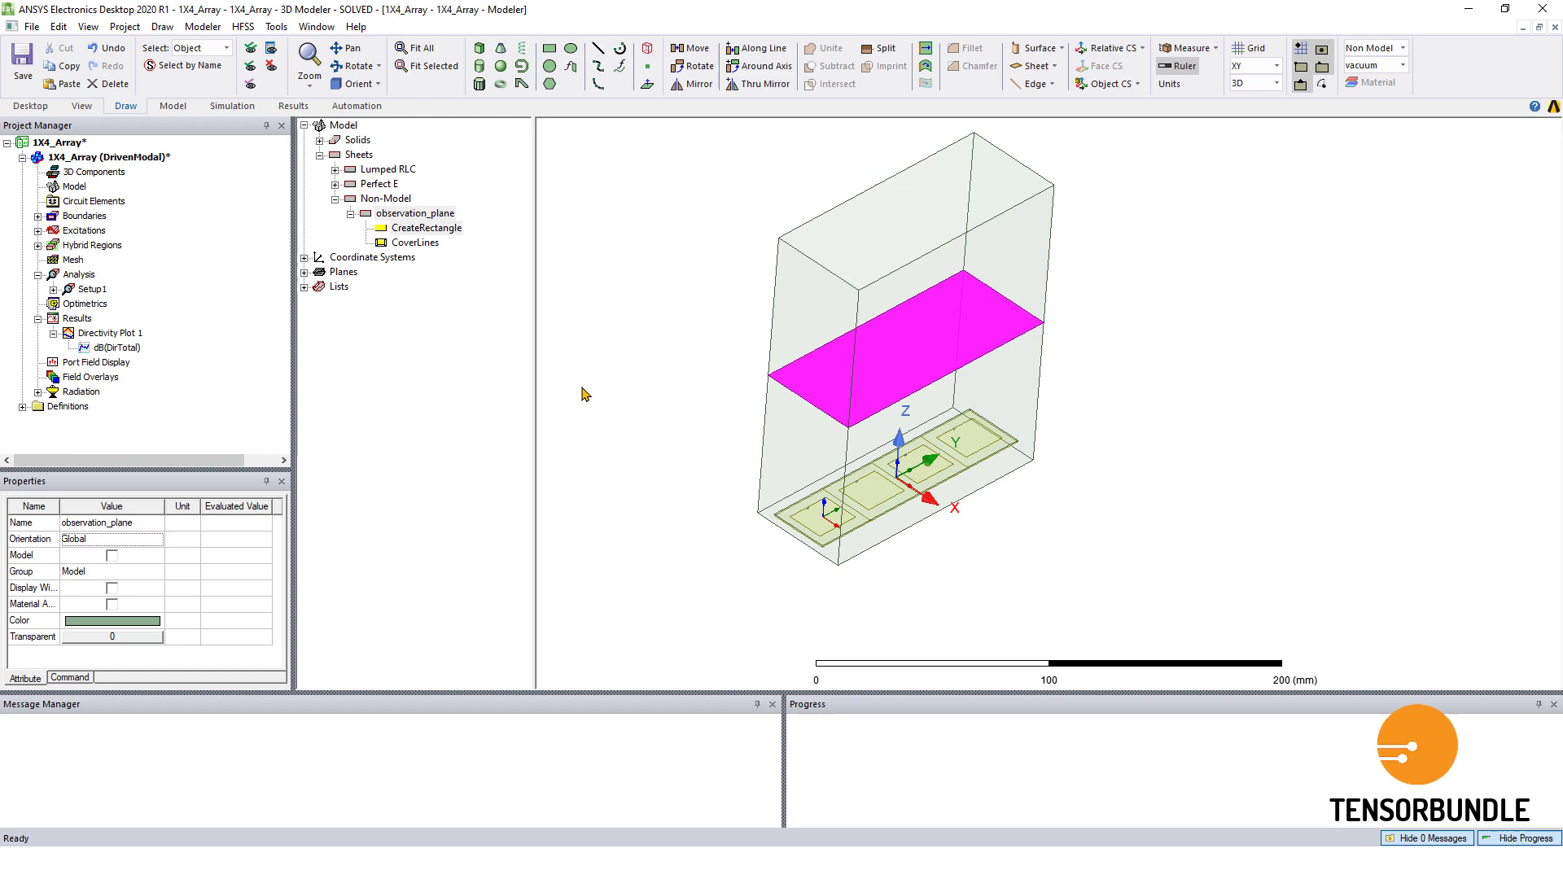
{"action": "double_click", "coordinate": [427, 228]}
Replace the rectangle's Z position 70 with a new variable distance_plane defined as 80mm.
{"action": "left_click", "coordinate": [281, 461]}
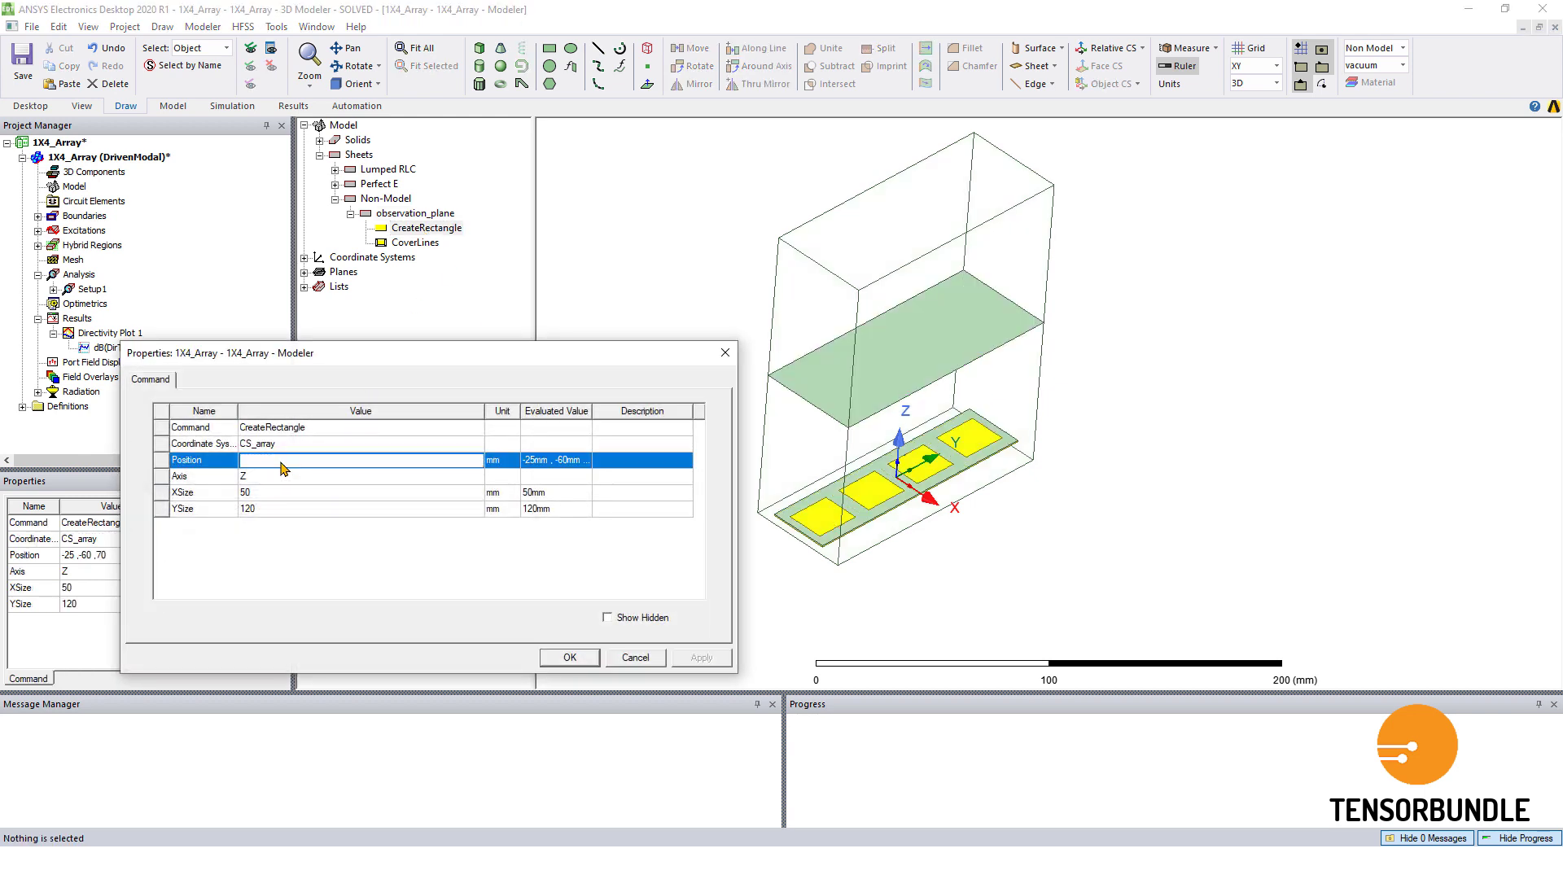
{"action": "left_click", "coordinate": [282, 461]}
{"action": "double_click", "coordinate": [280, 461]}
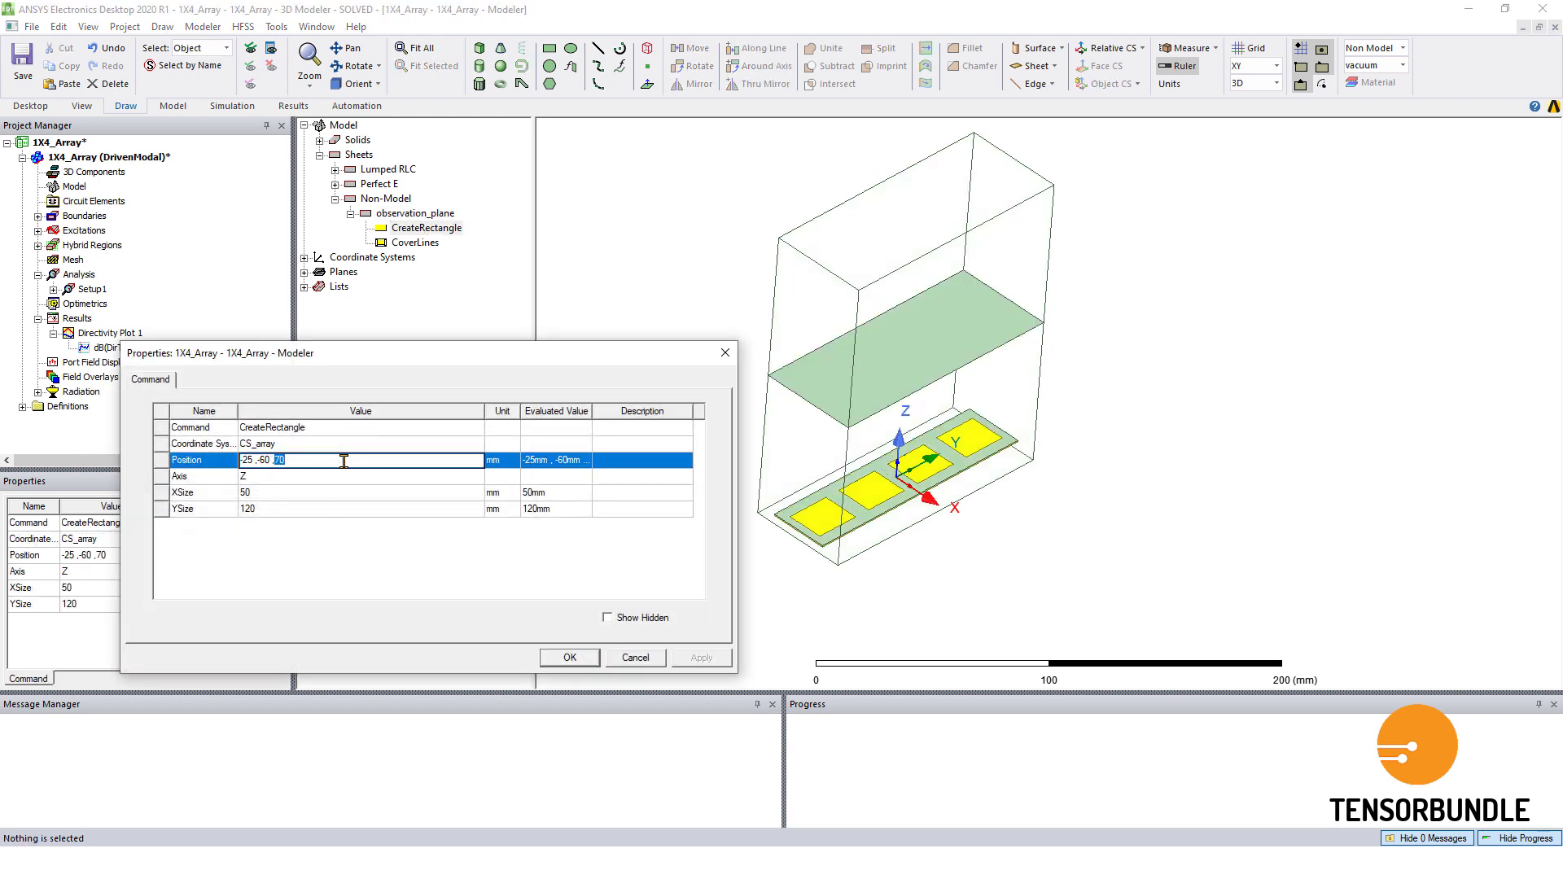
{"action": "type", "text": "dista"}
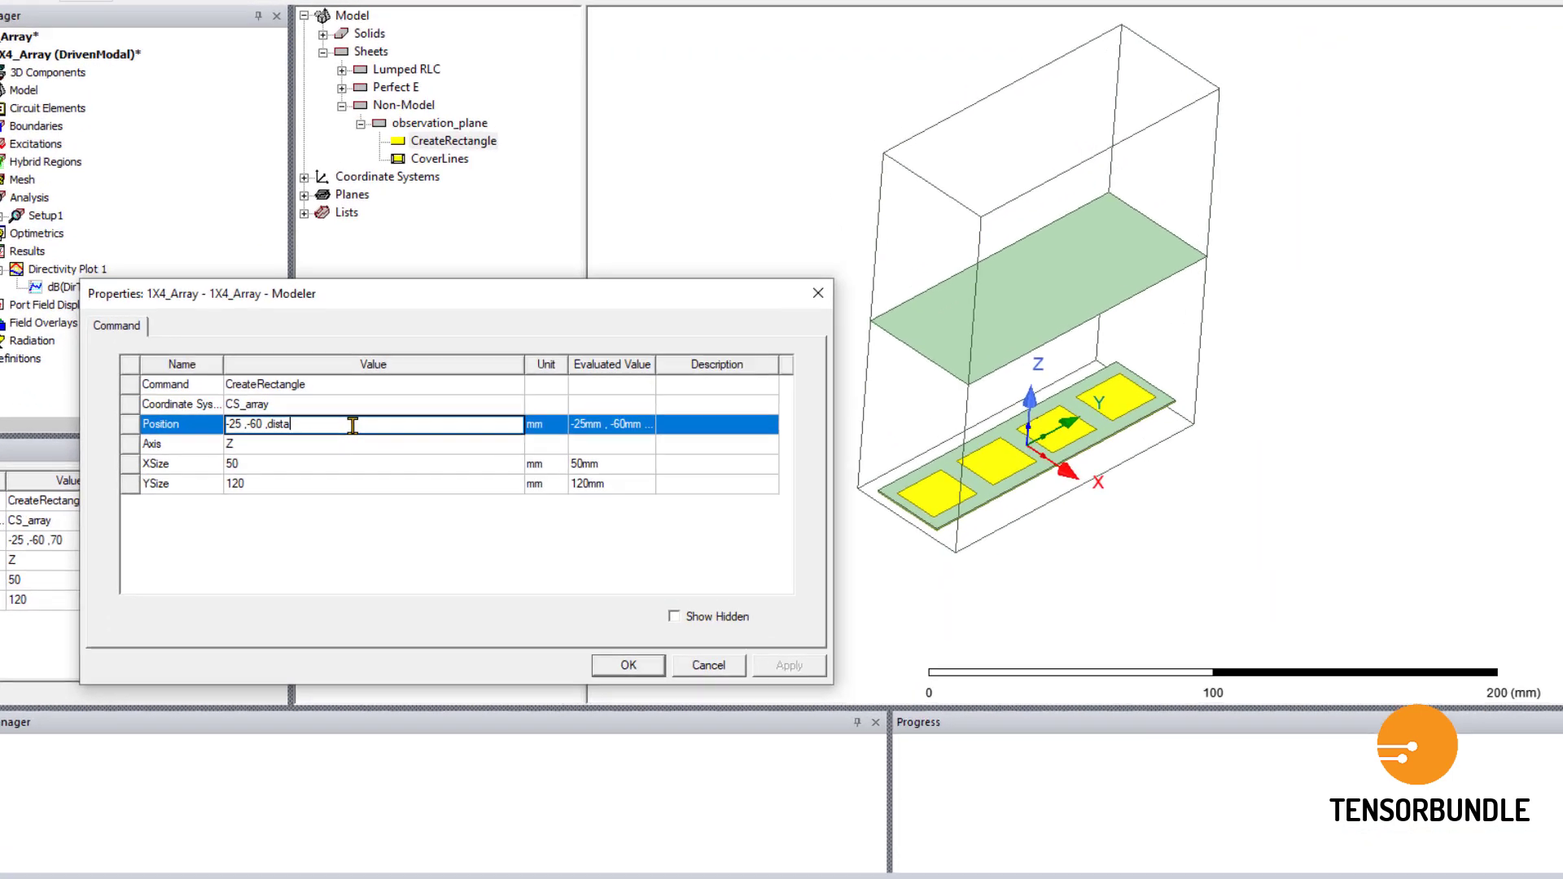
{"action": "type", "text": "nce_pla"}
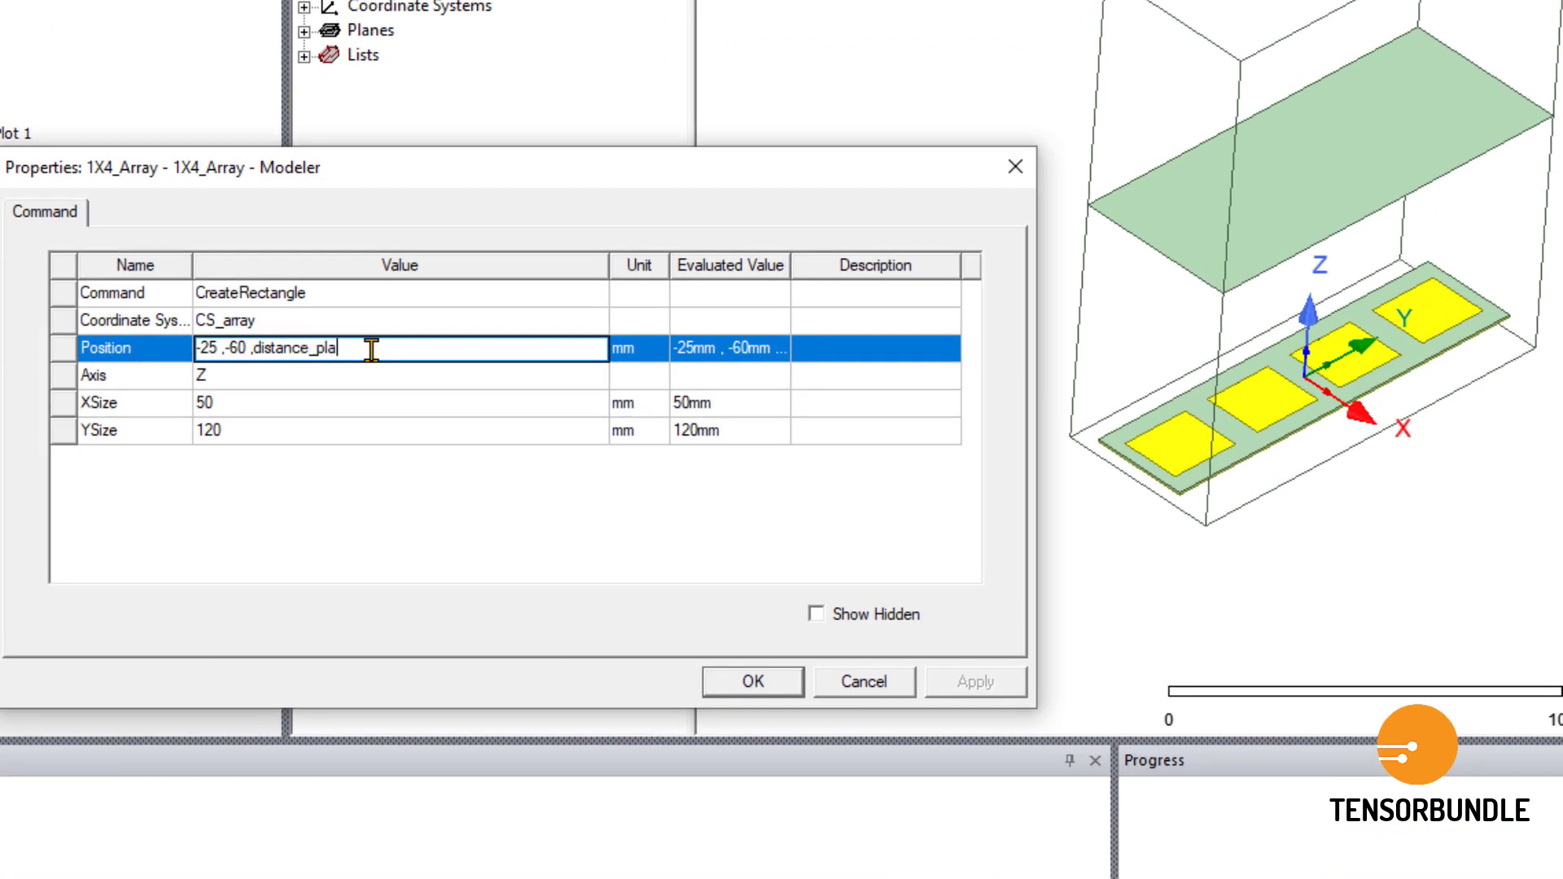
{"action": "type", "text": "ne"}
{"action": "left_click", "coordinate": [756, 688]}
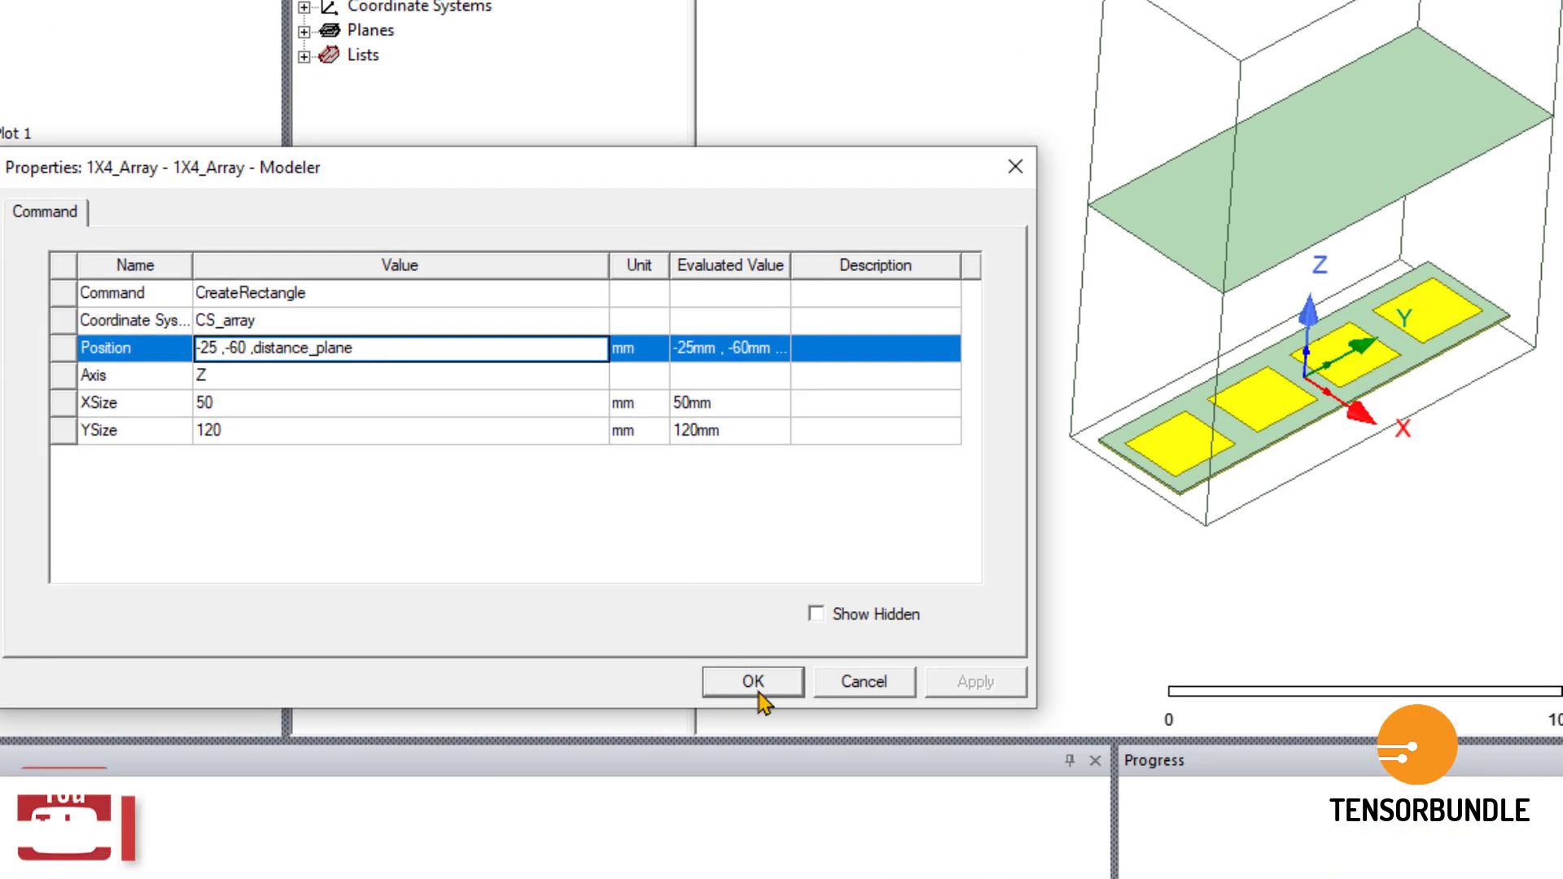
{"action": "left_click", "coordinate": [474, 386]}
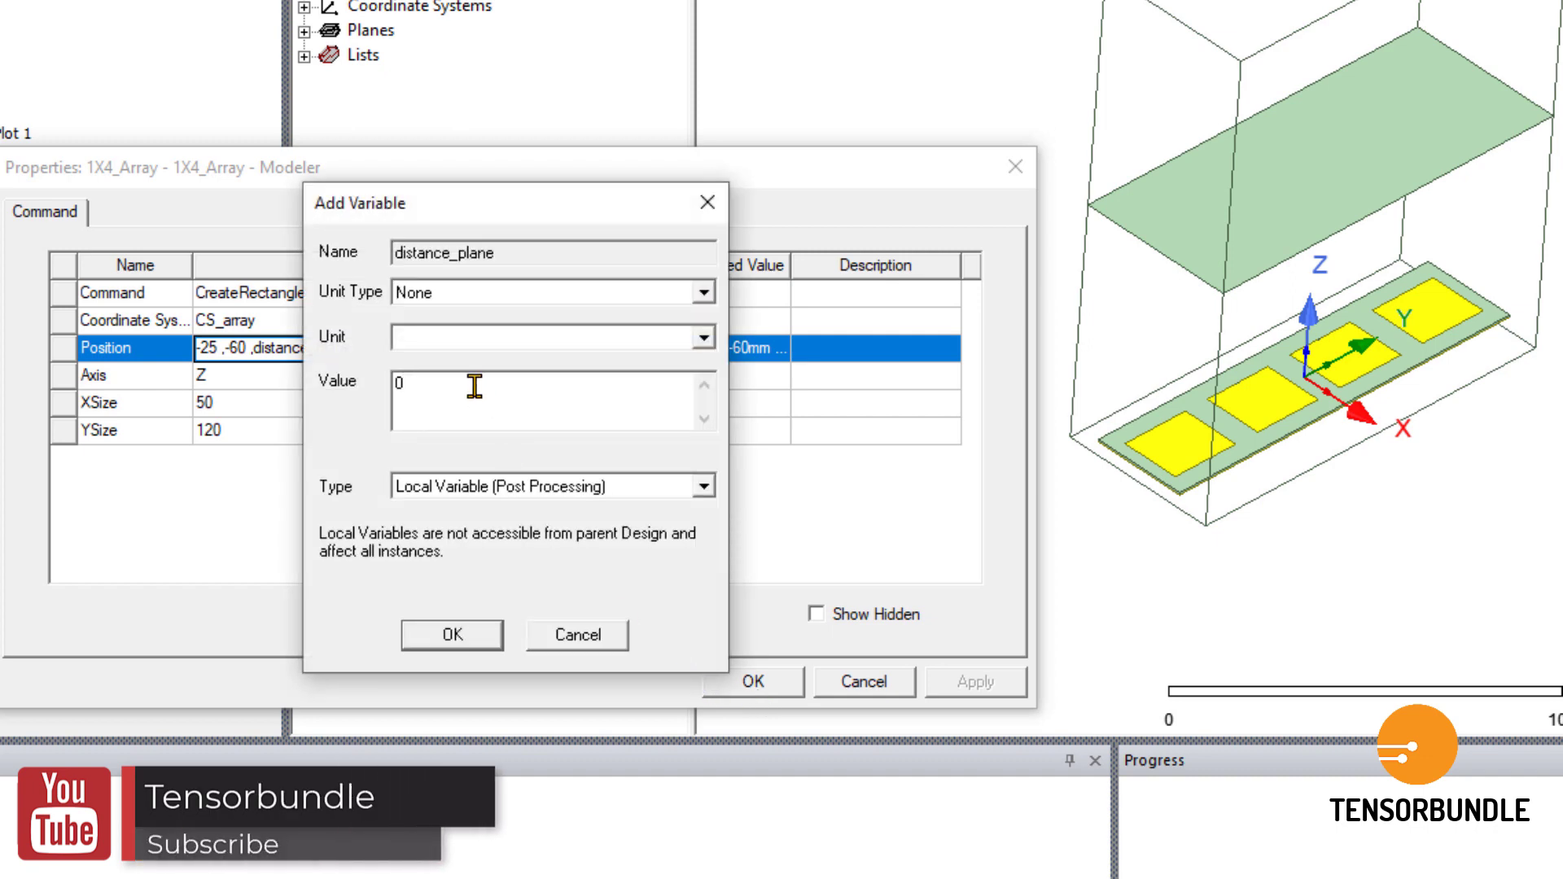
{"action": "key", "text": "BackSpace"}
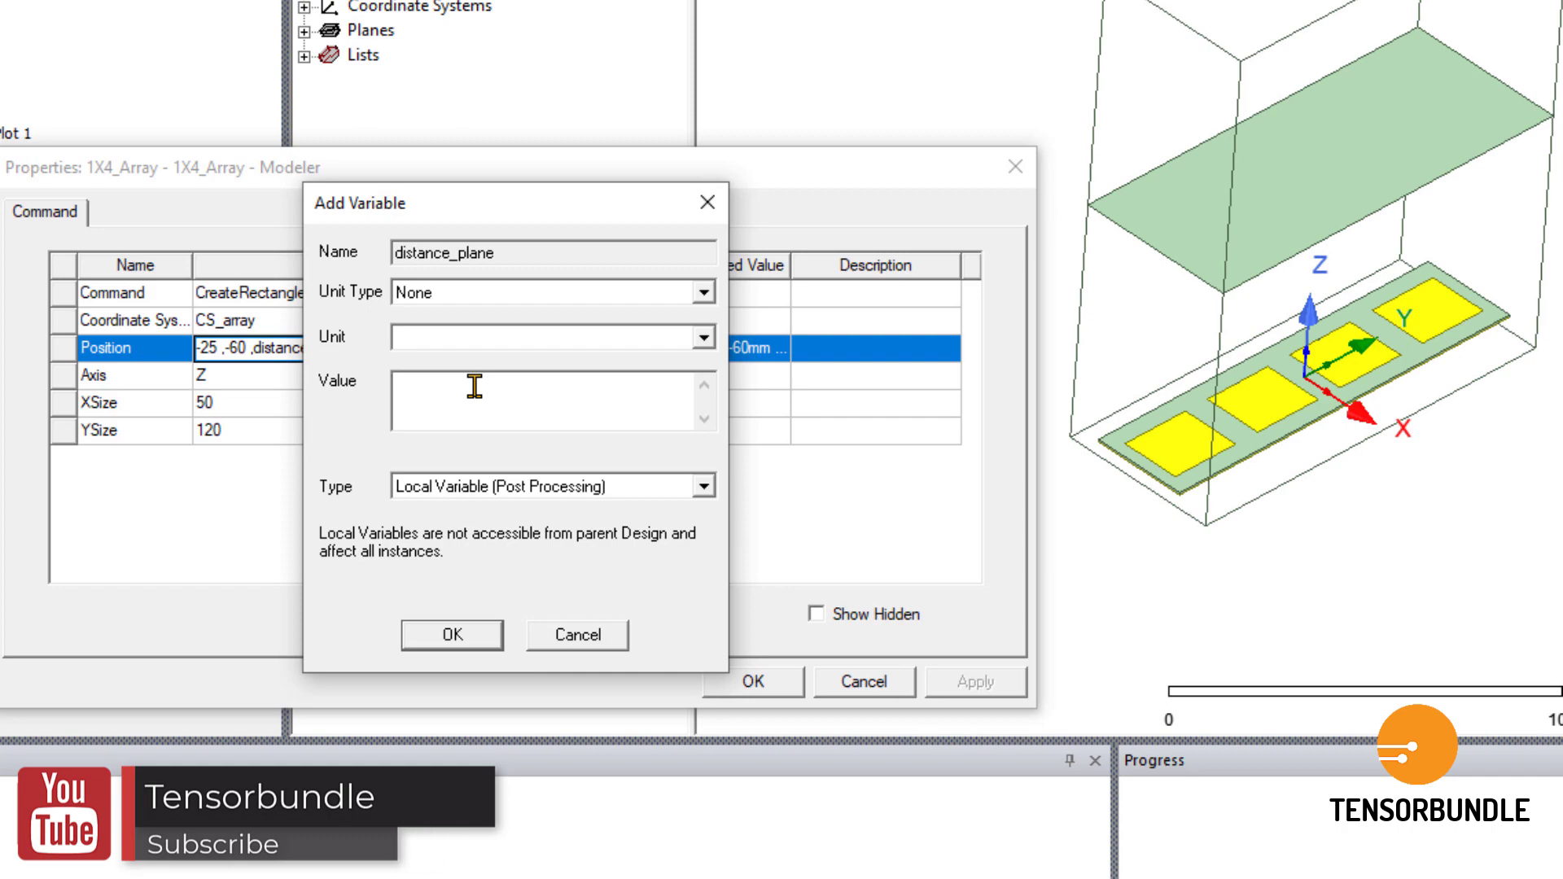
{"action": "type", "text": "80mm"}
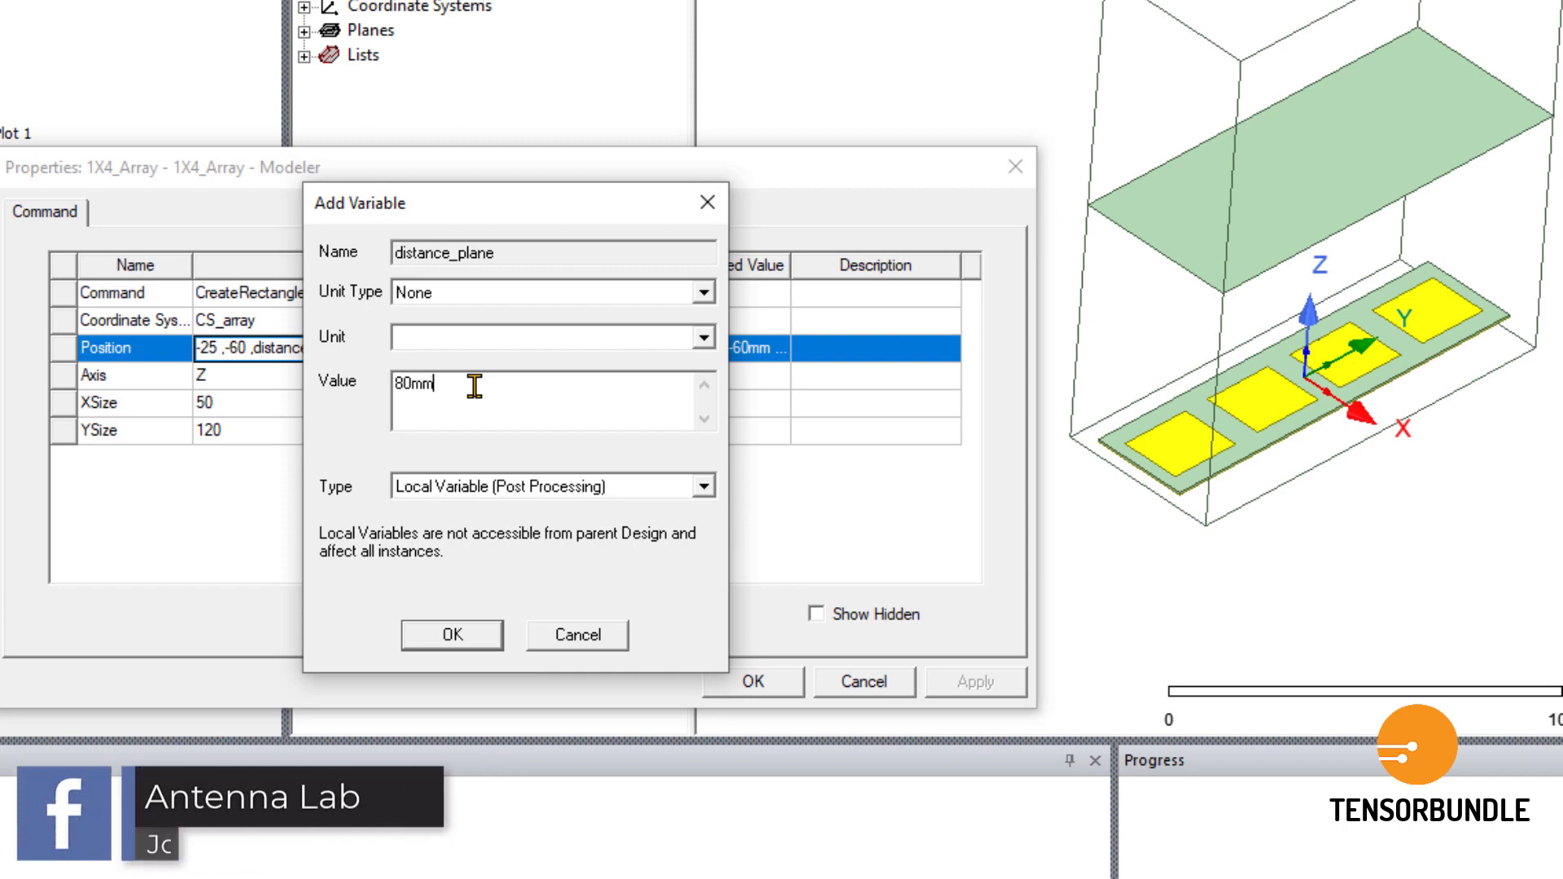
{"action": "left_click", "coordinate": [481, 644]}
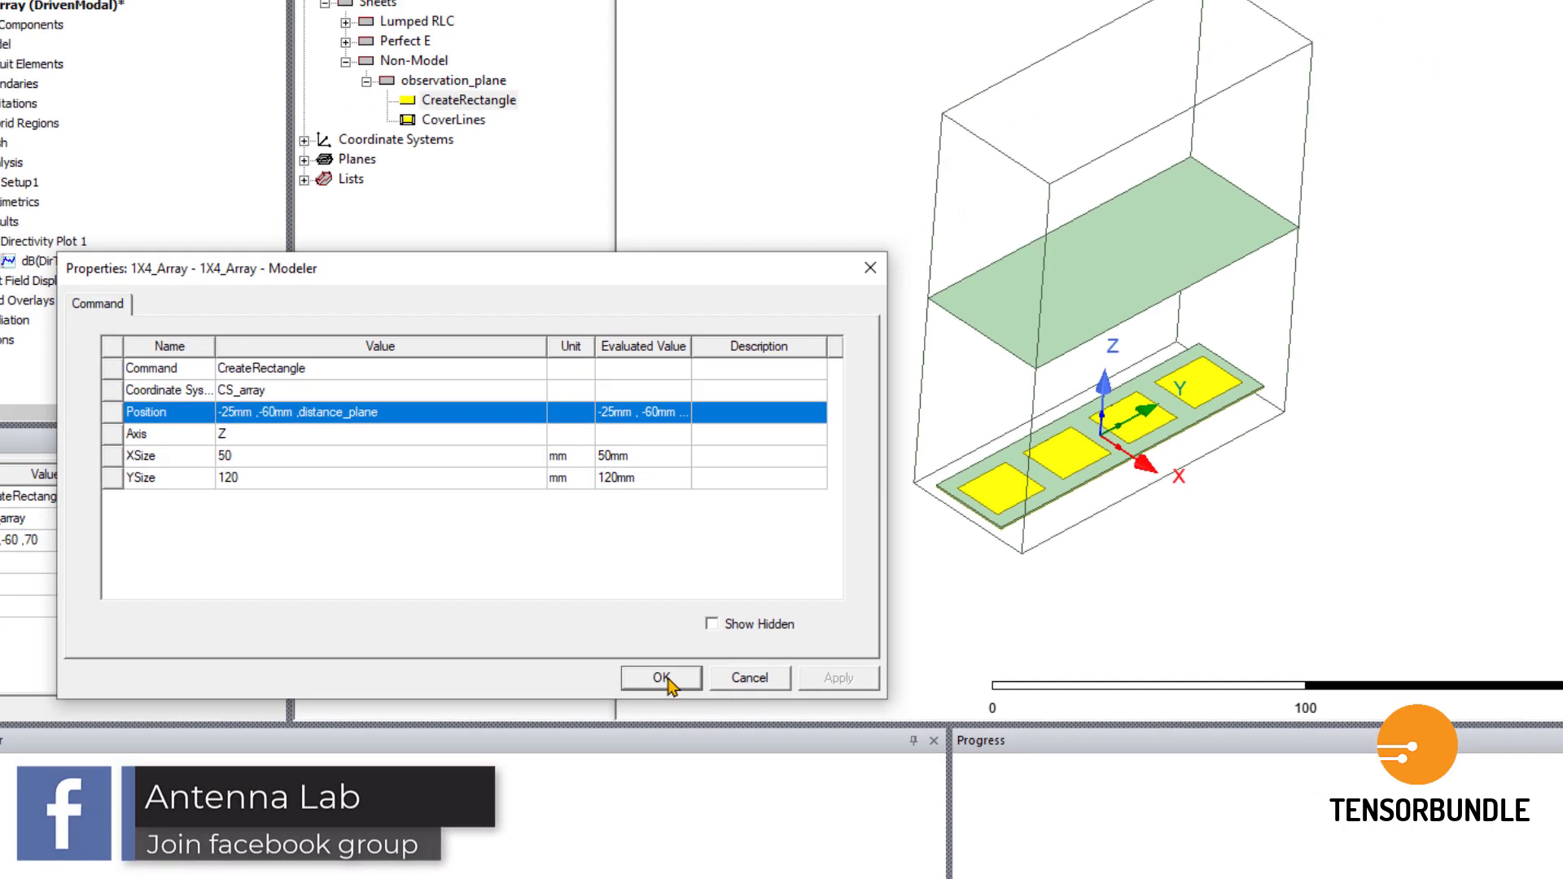
{"action": "left_click", "coordinate": [753, 682]}
Change distance_plane to 120 mm in the design's Variables list.
{"action": "left_click", "coordinate": [109, 174]}
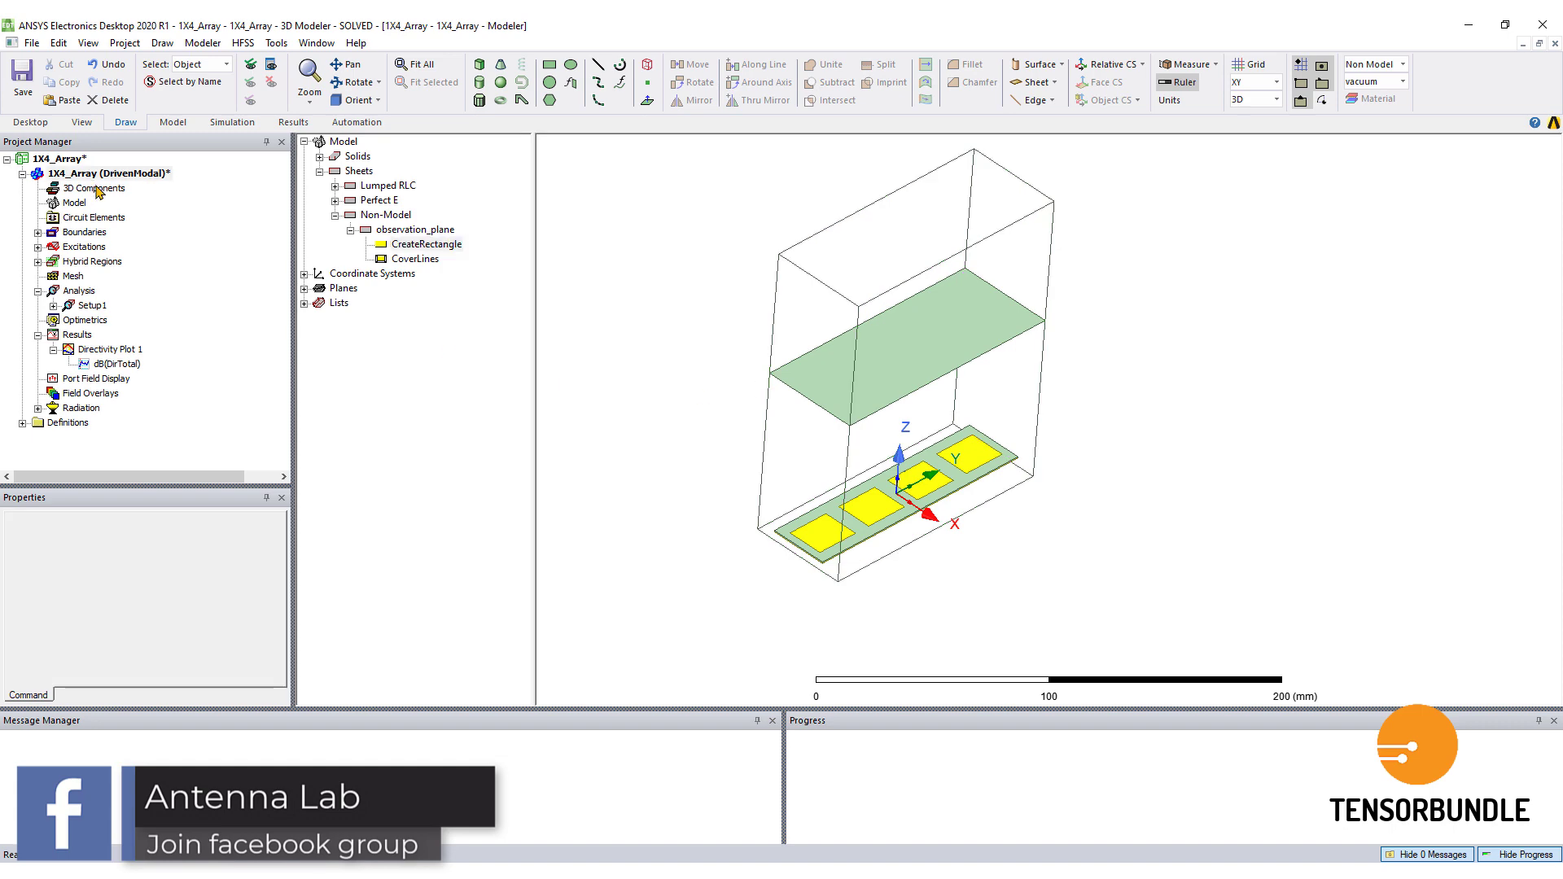
{"action": "scroll", "coordinate": [82, 616], "scroll_direction": "down", "scroll_amount": 3}
{"action": "left_click", "coordinate": [73, 652]}
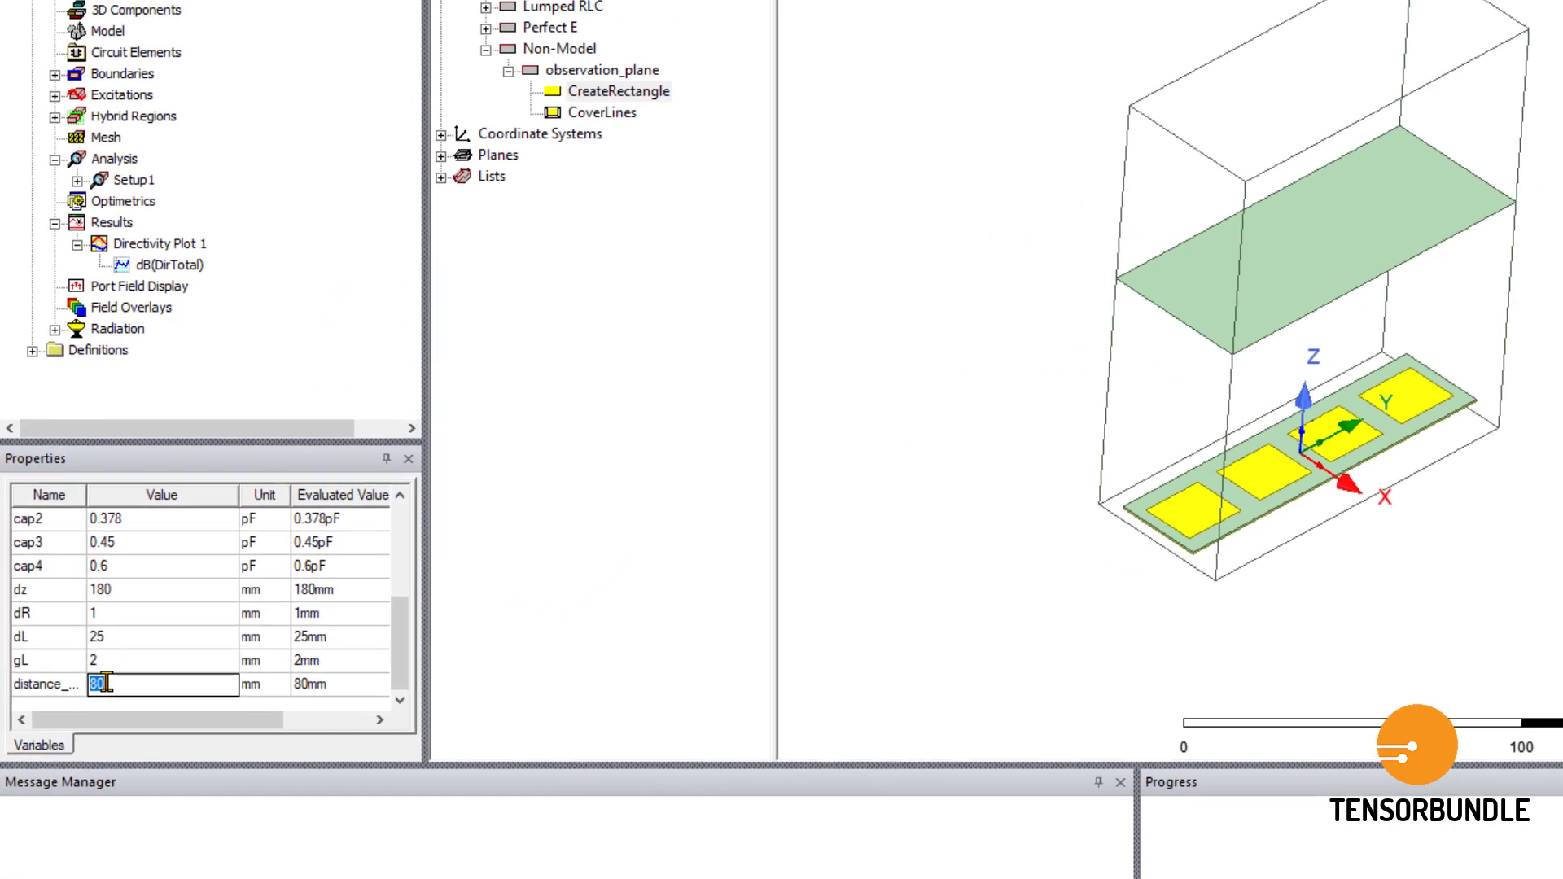
{"action": "type", "text": "120"}
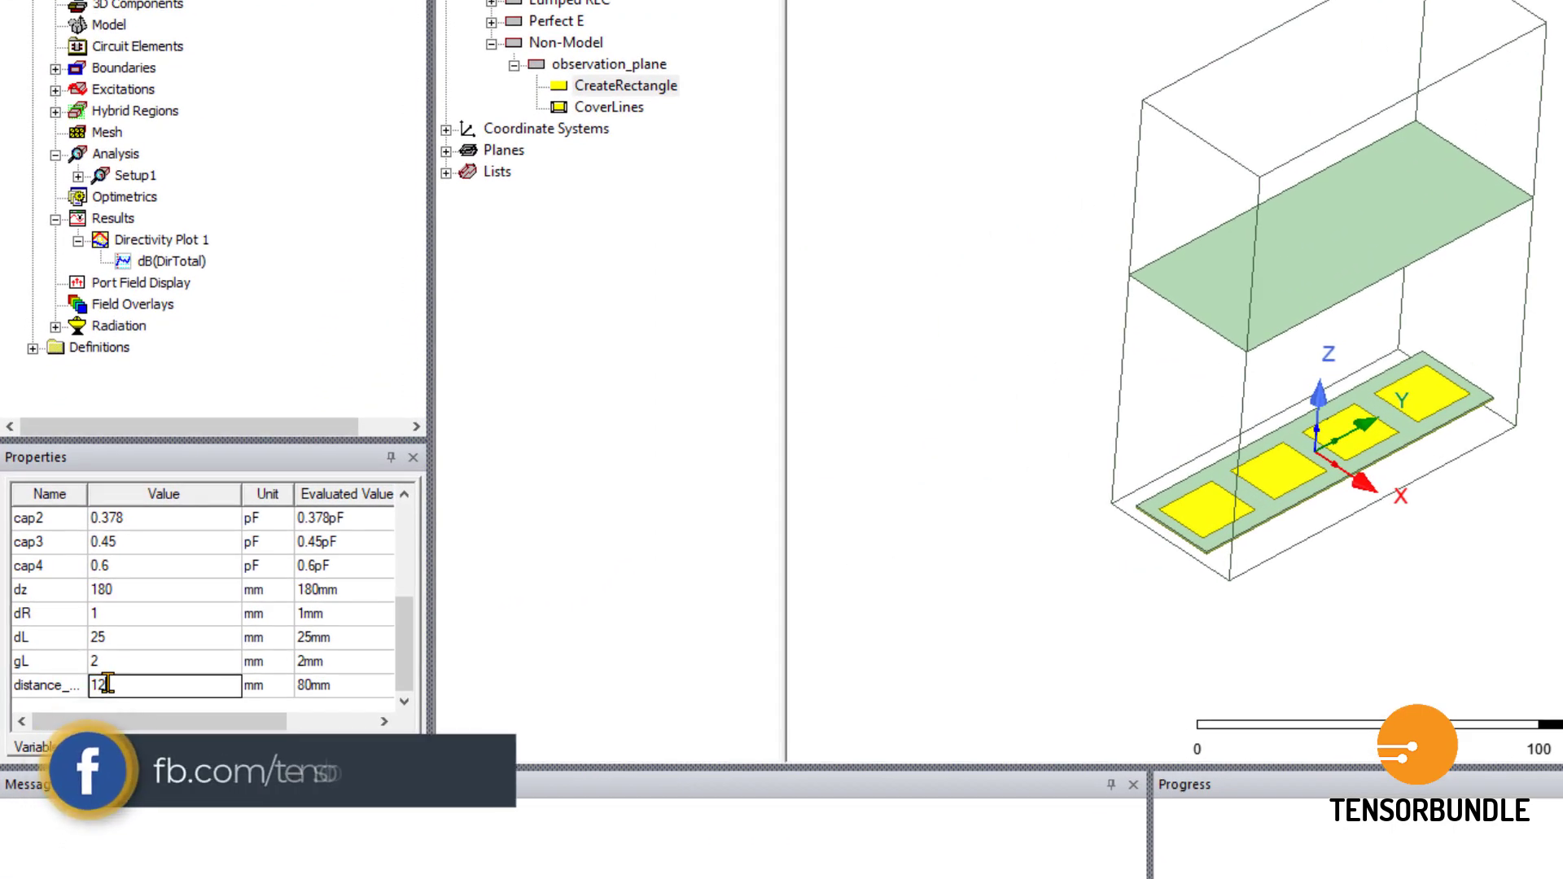
{"action": "key", "text": "Return"}
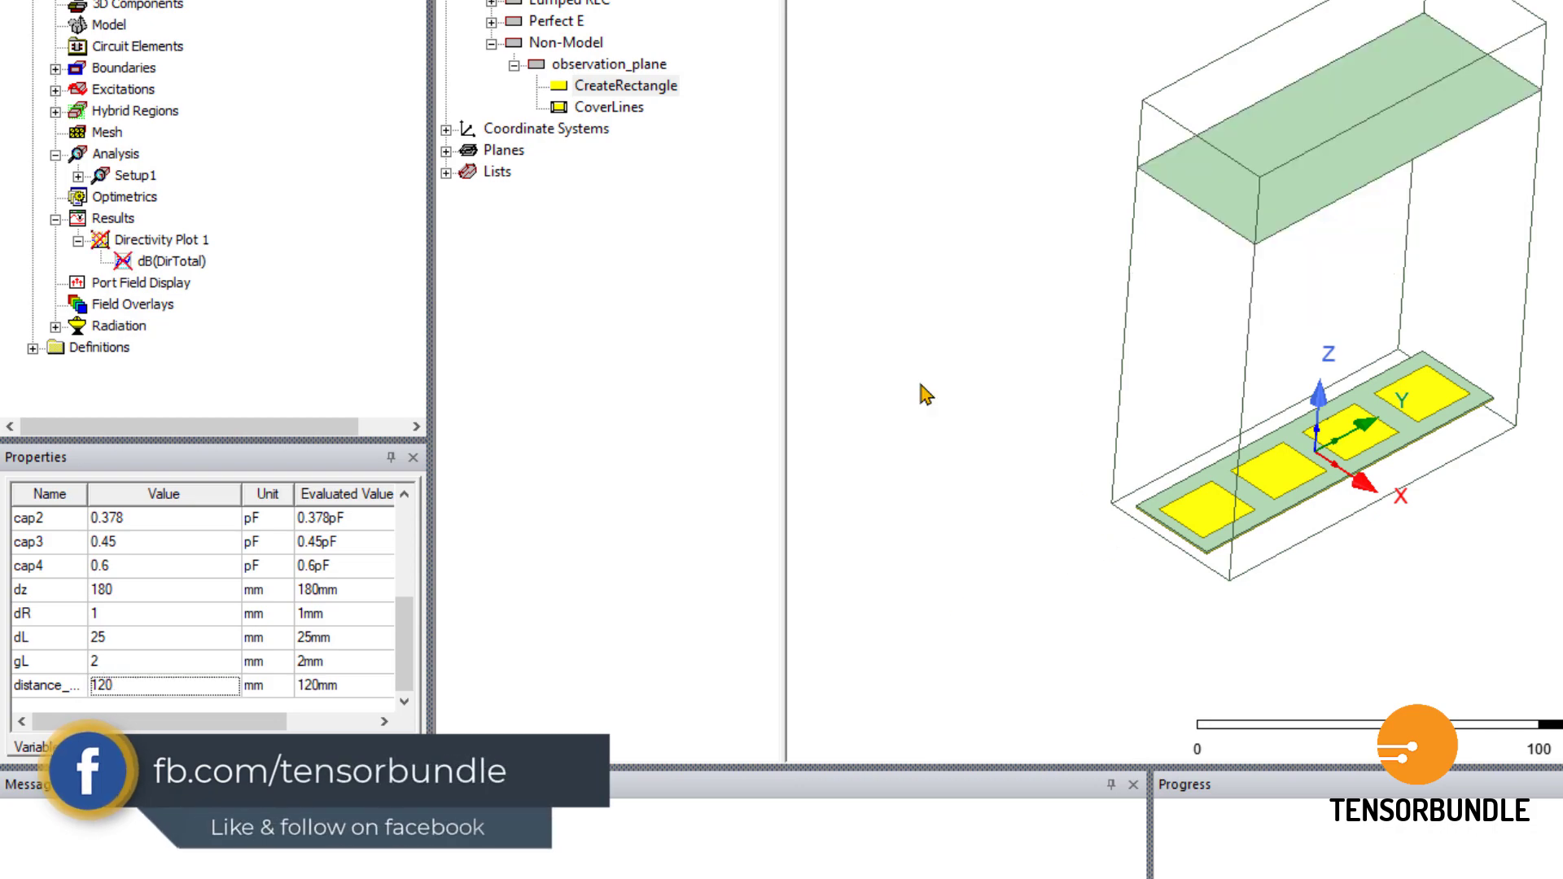
{"action": "left_click", "coordinate": [925, 394]}
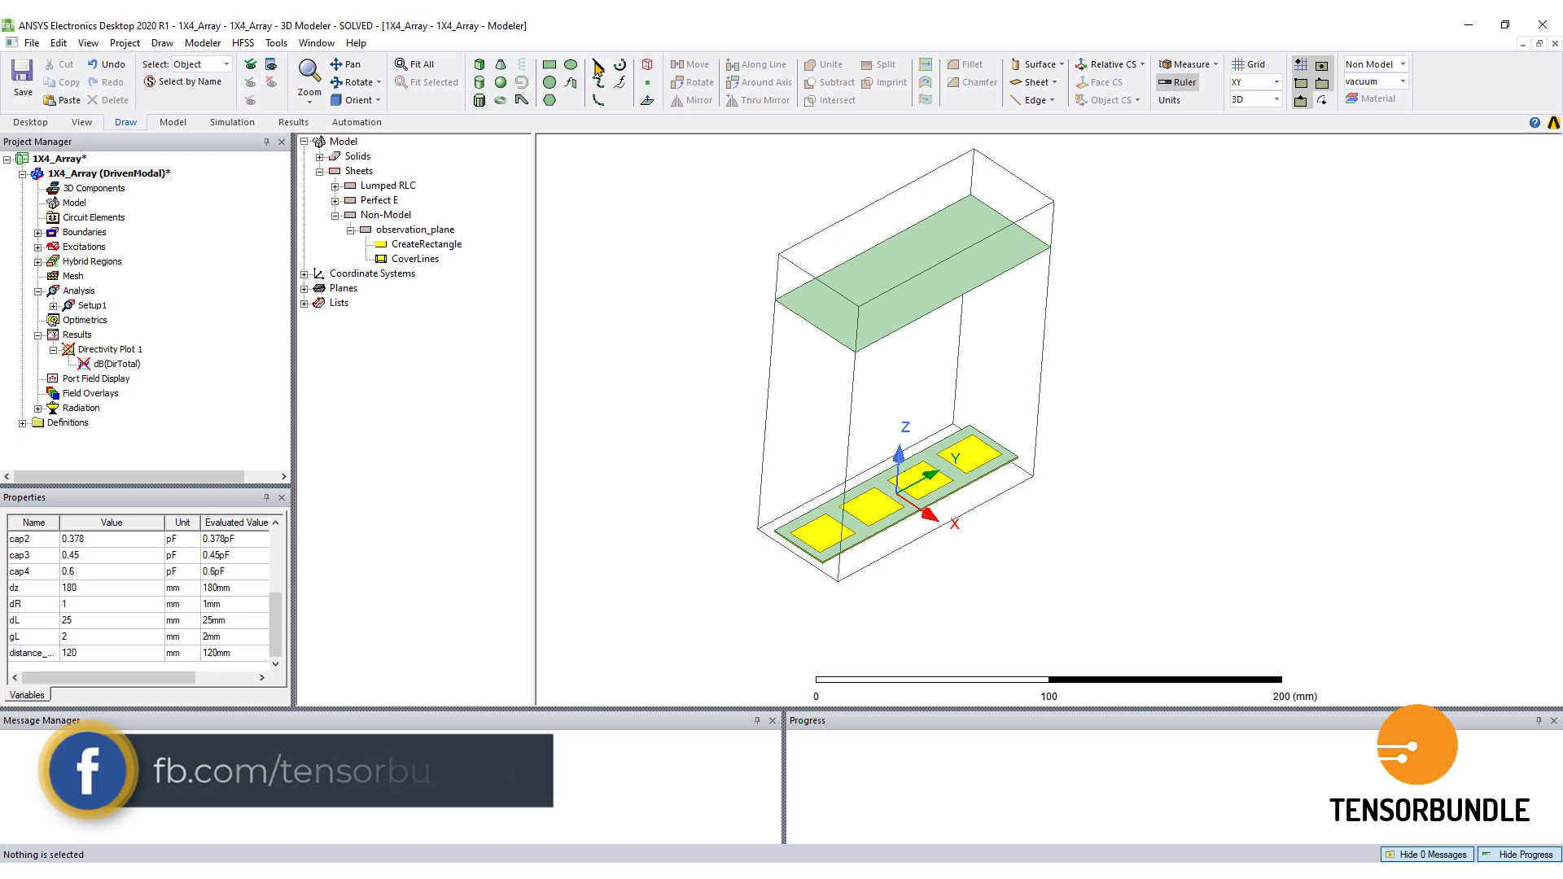
Draw a line from (-25, 0, 120) across the plane and name it Straight_line.
{"action": "right_click", "coordinate": [914, 443]}
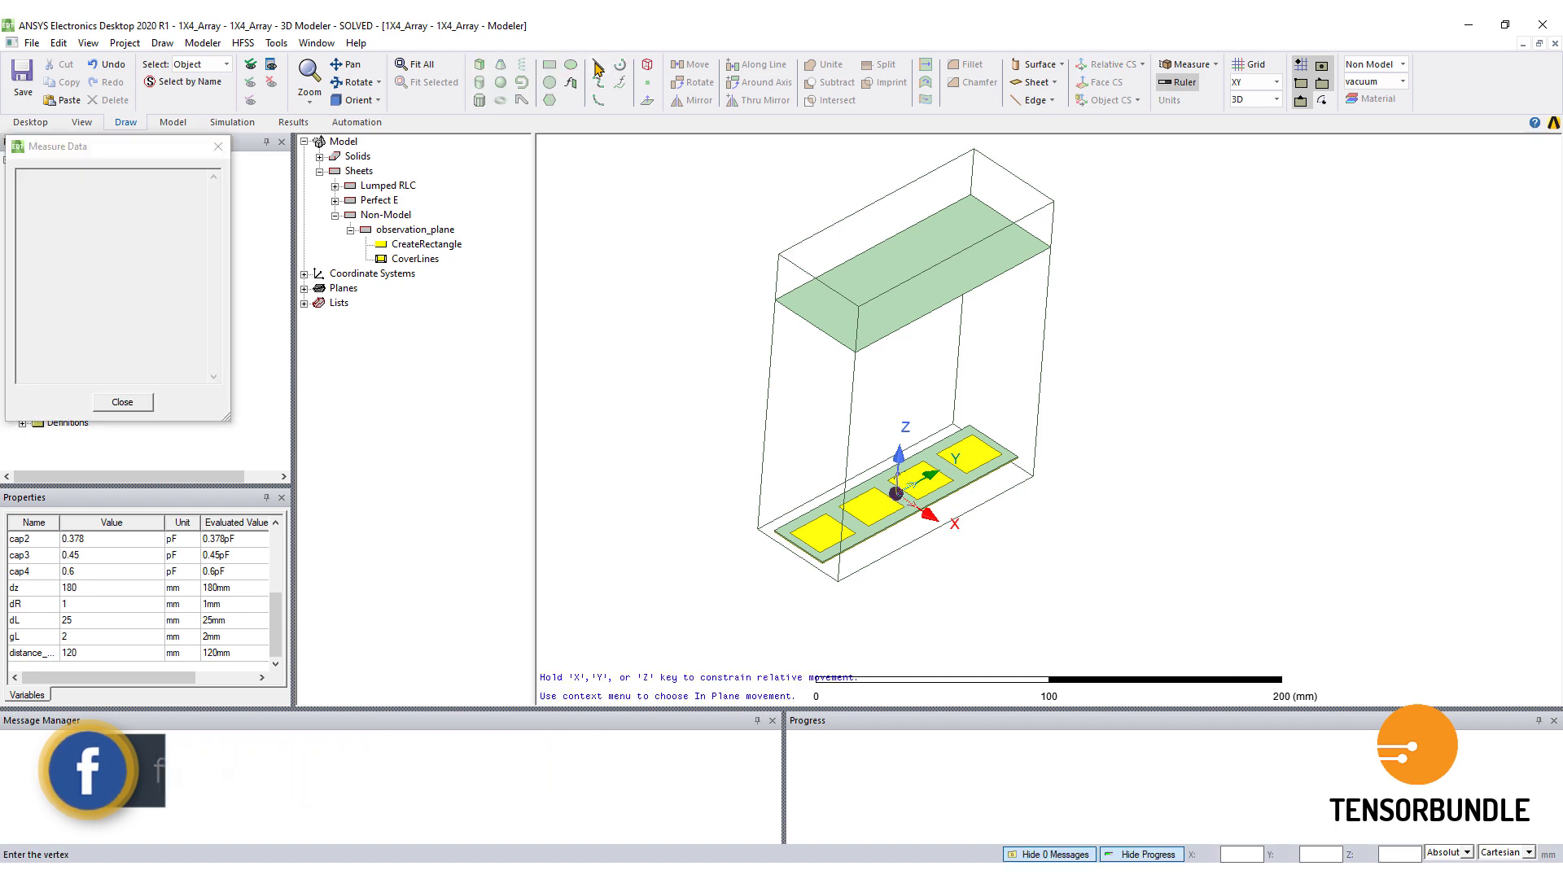
{"action": "left_click", "coordinate": [872, 249]}
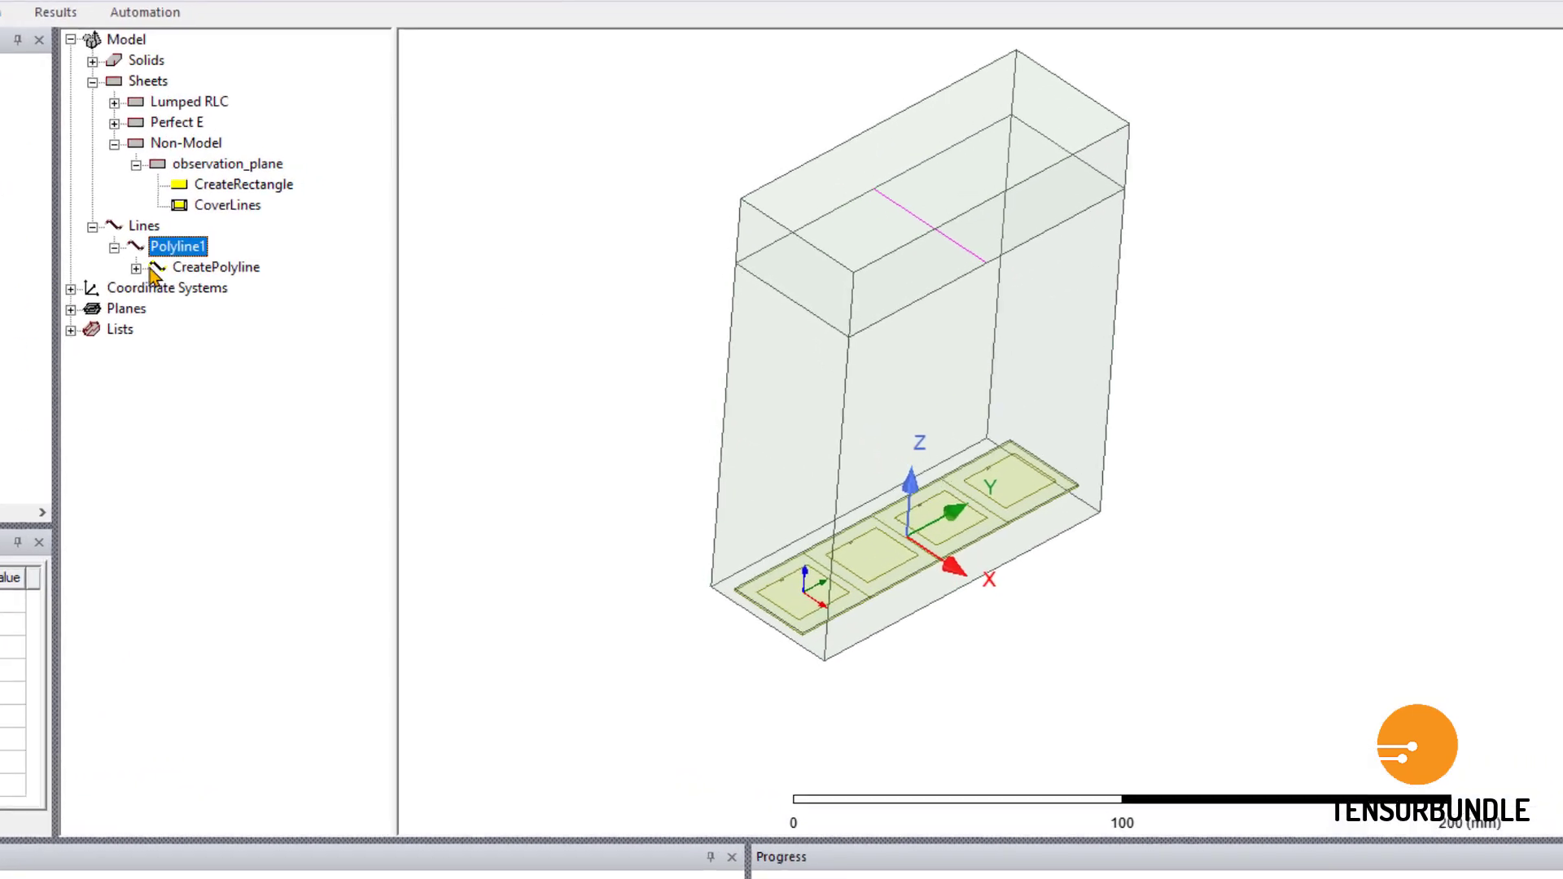
{"action": "left_click", "coordinate": [329, 299]}
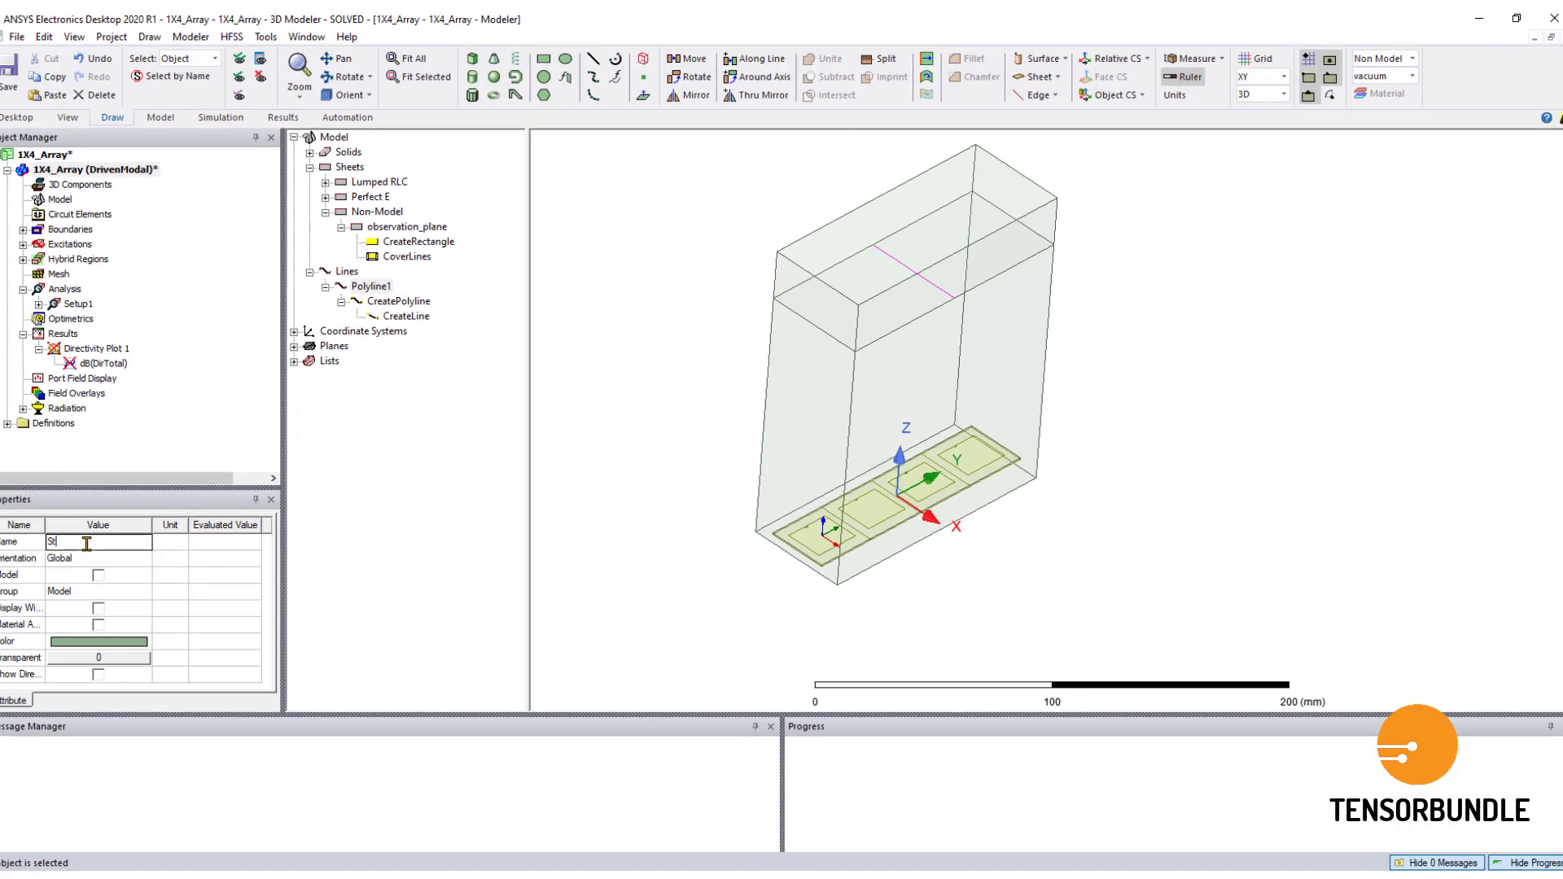
{"action": "left_click", "coordinate": [101, 539]}
{"action": "type", "text": "Straig"}
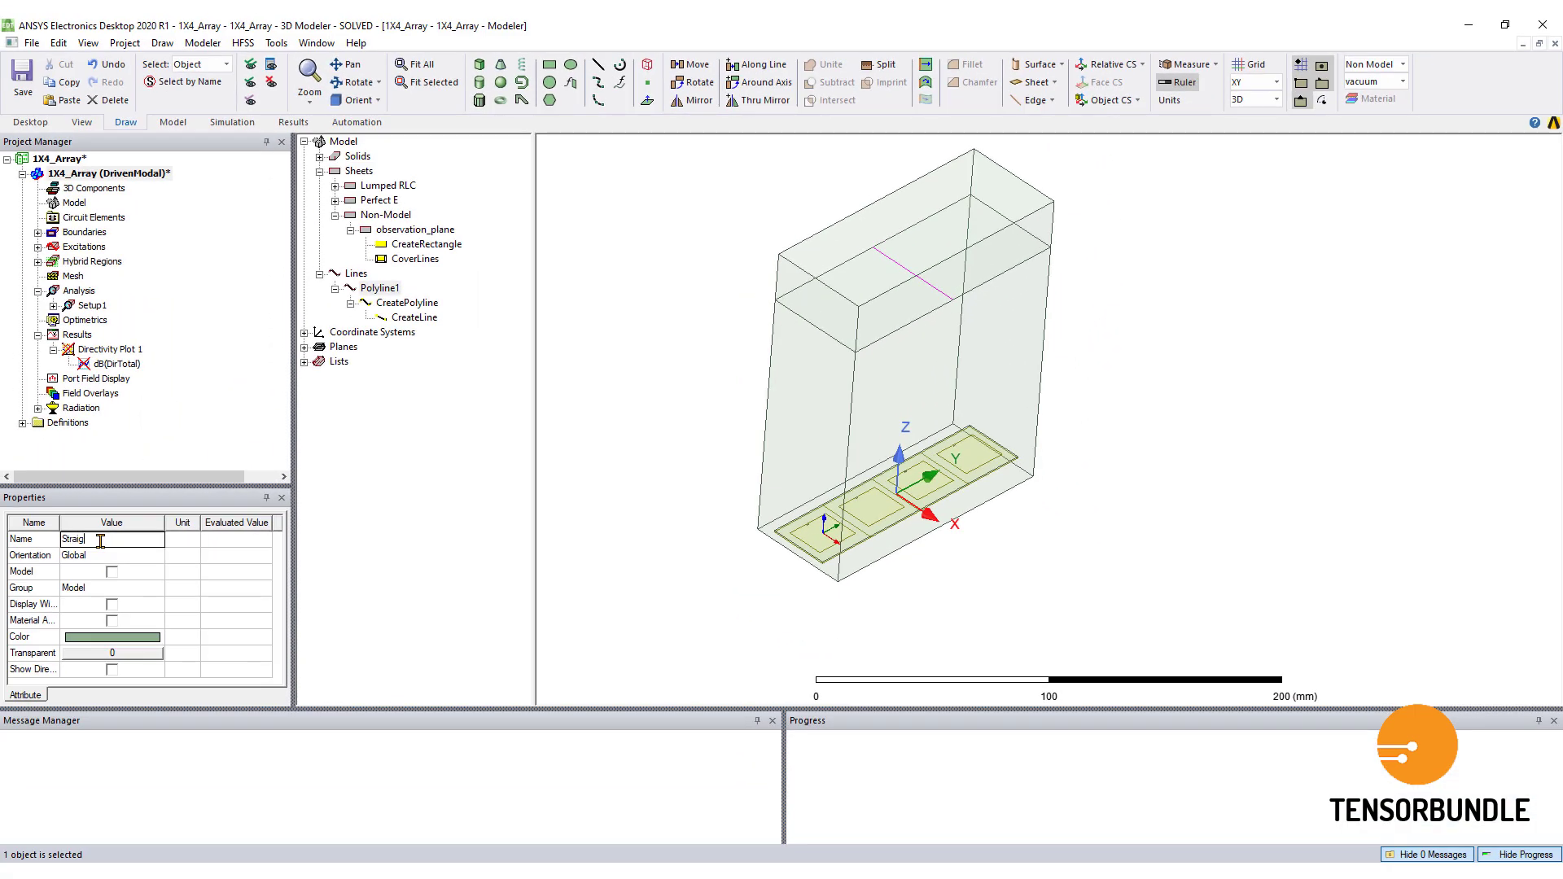
{"action": "type", "text": "ht_line"}
{"action": "key", "text": "Return"}
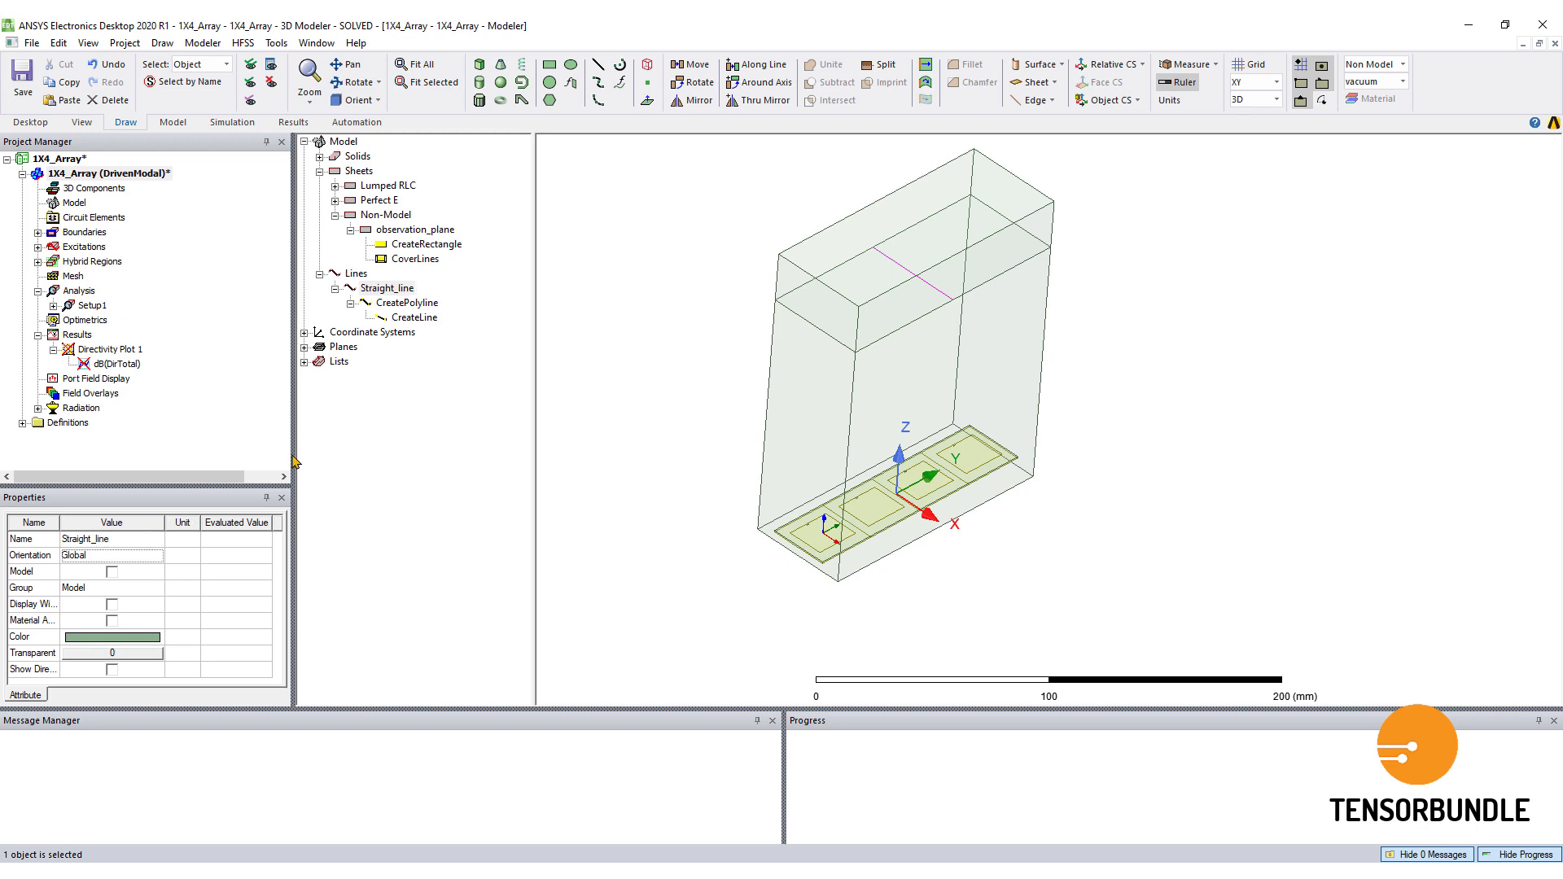
Replace Point1's fixed z height with distance_plane.
{"action": "double_click", "coordinate": [414, 318]}
{"action": "left_click", "coordinate": [242, 471]}
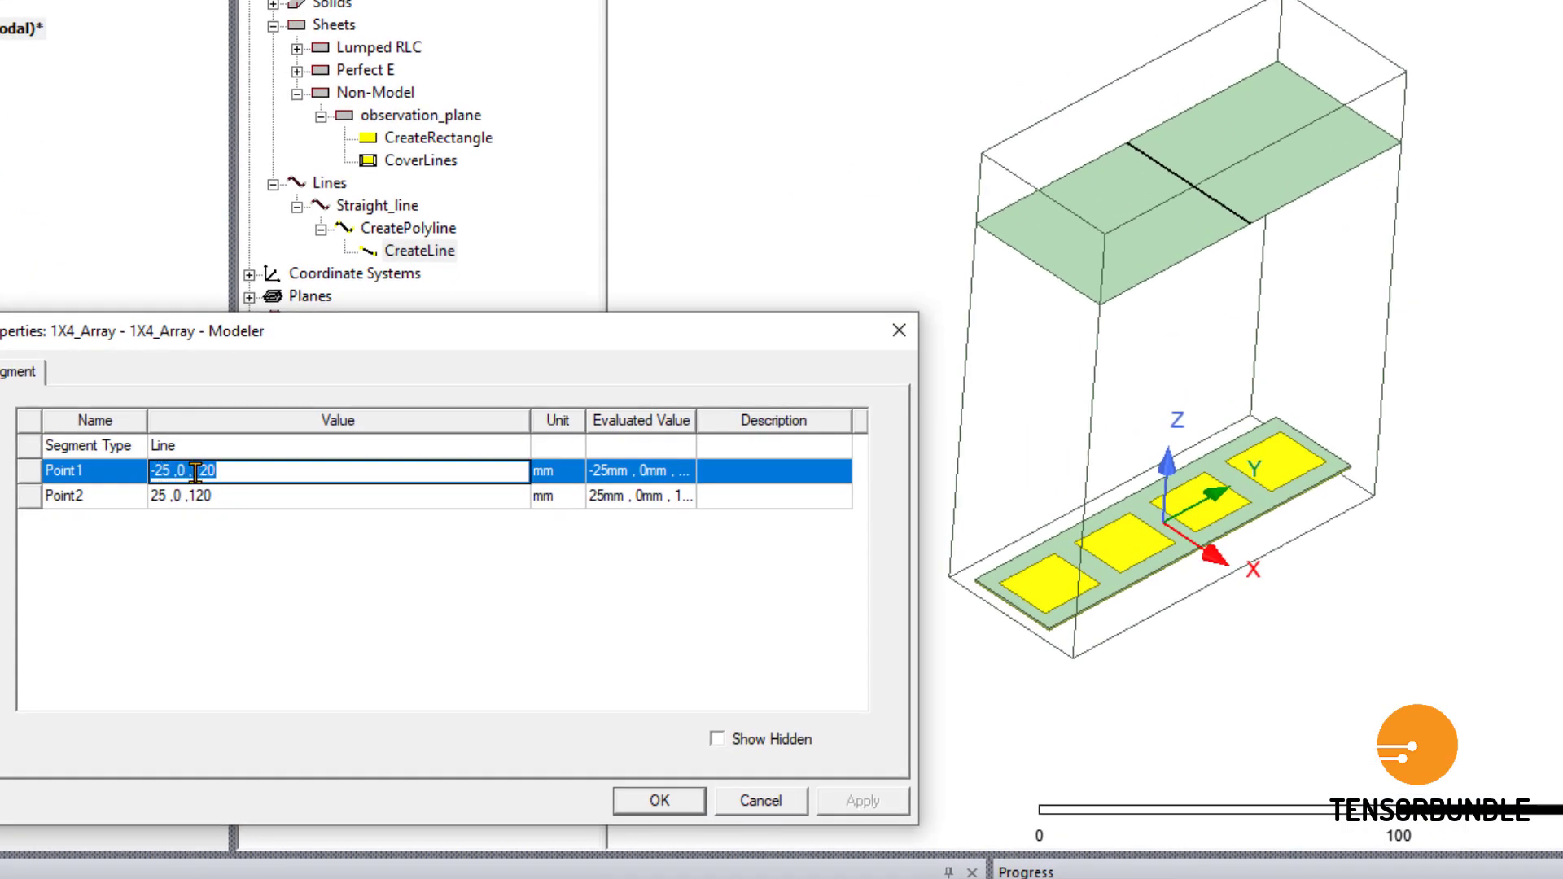
{"action": "left_click_drag", "start_coordinate": [217, 471], "coordinate": [279, 463]}
{"action": "key", "text": "BackSpace"}
{"action": "key", "text": "BackSpace"}
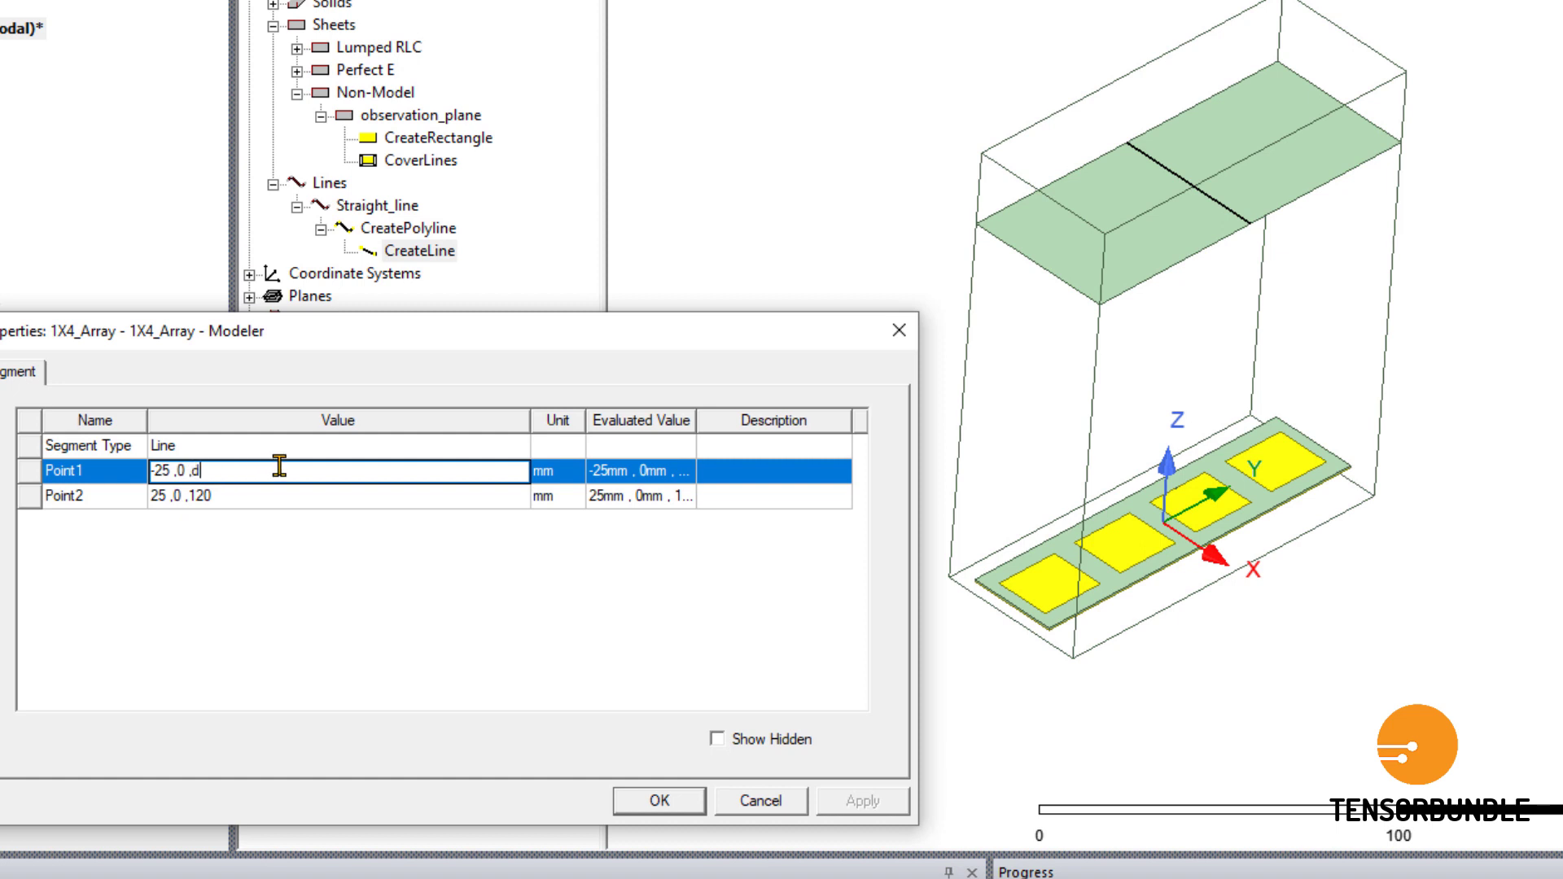
{"action": "type", "text": "dista"}
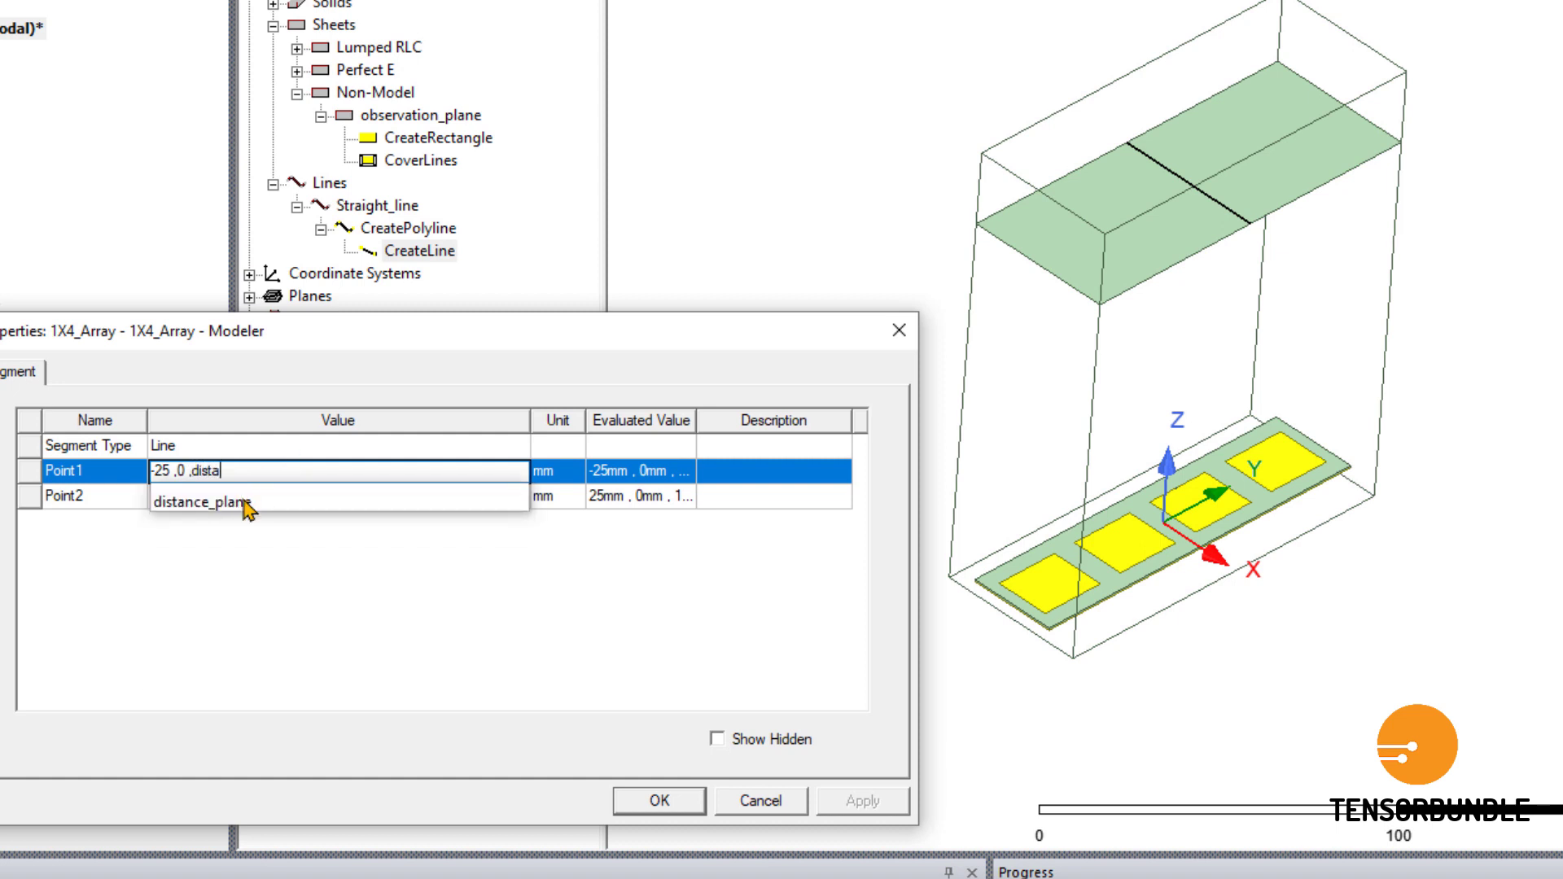
{"action": "left_click", "coordinate": [248, 501]}
{"action": "key", "text": "Return"}
Replace Point2's z height 120 with distance_plane and accept the changes.
{"action": "left_click", "coordinate": [186, 496]}
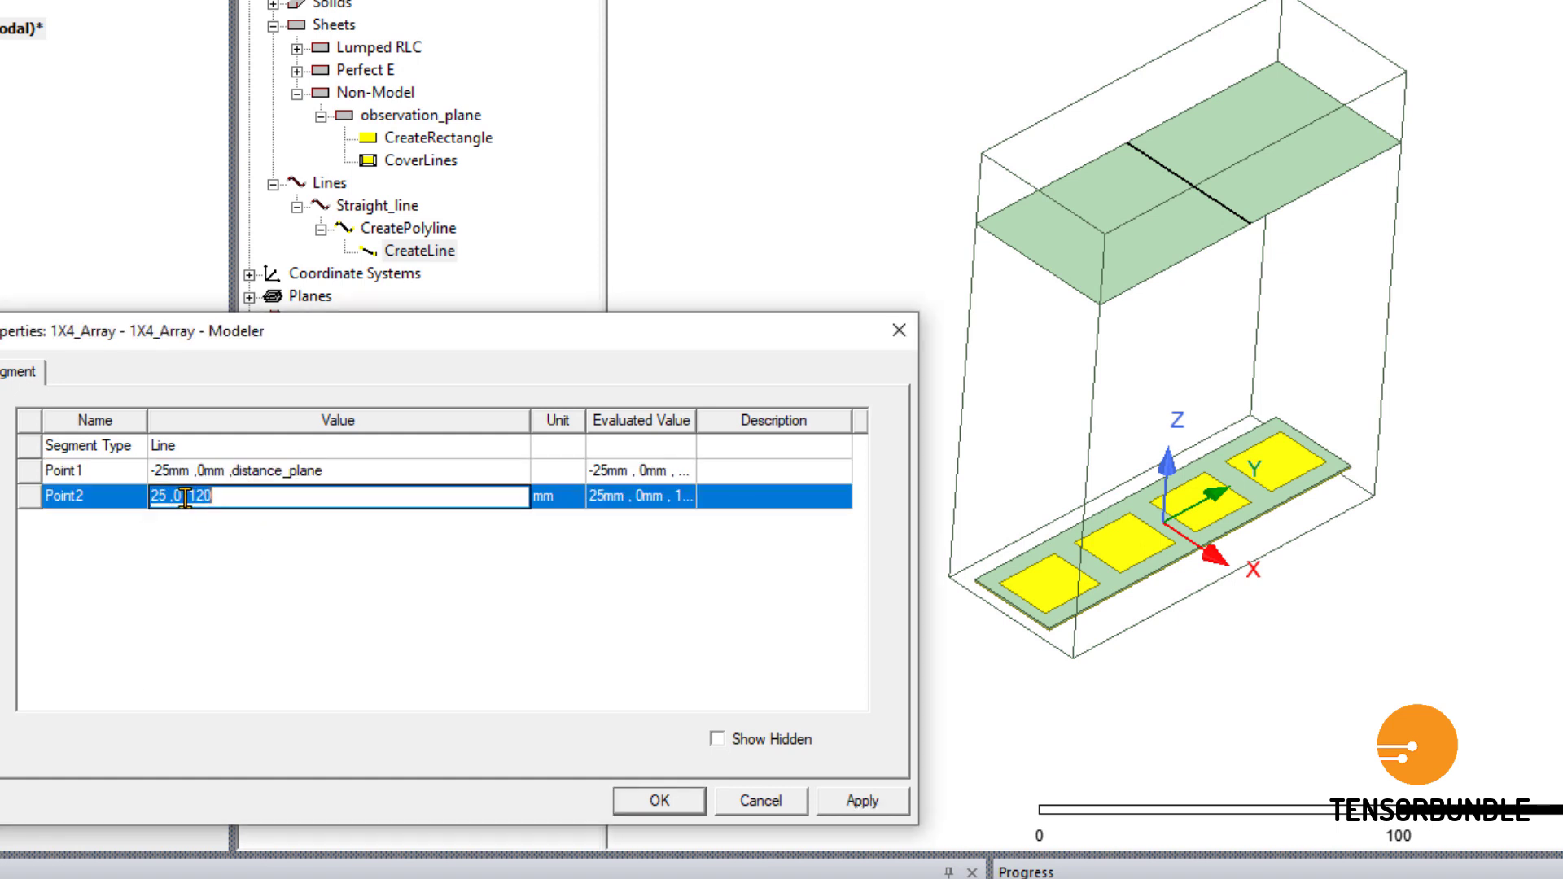
{"action": "left_click_drag", "start_coordinate": [188, 497], "coordinate": [242, 497]}
{"action": "type", "text": "ditsna"}
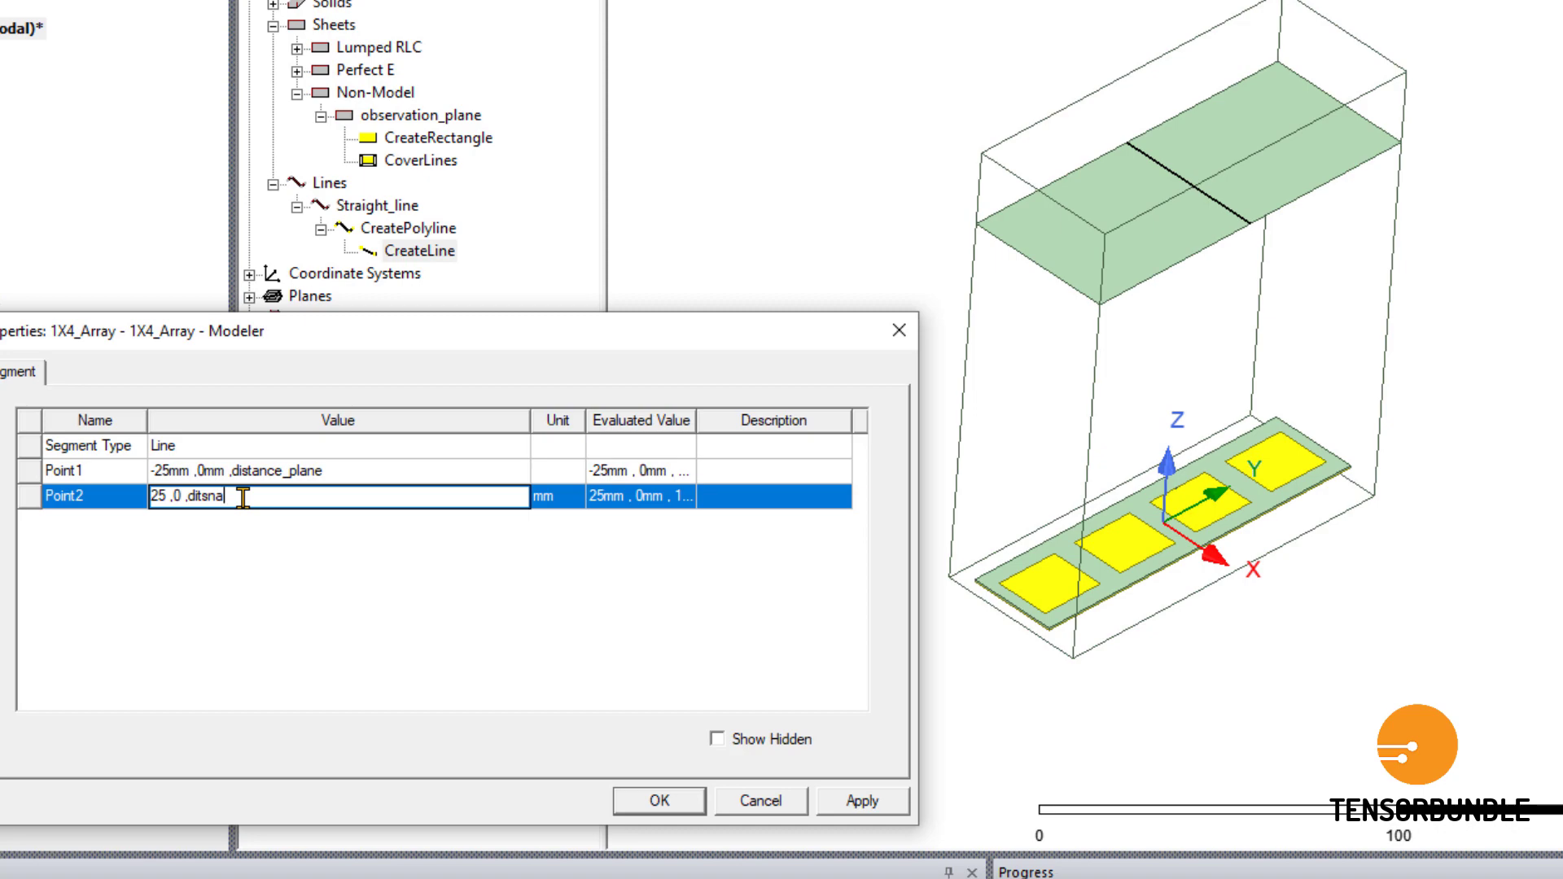
{"action": "key", "text": "BackSpace"}
{"action": "key", "text": "BackSpace"}
{"action": "key", "text": "BackSpace"}
{"action": "key", "text": "BackSpace"}
{"action": "type", "text": "s"}
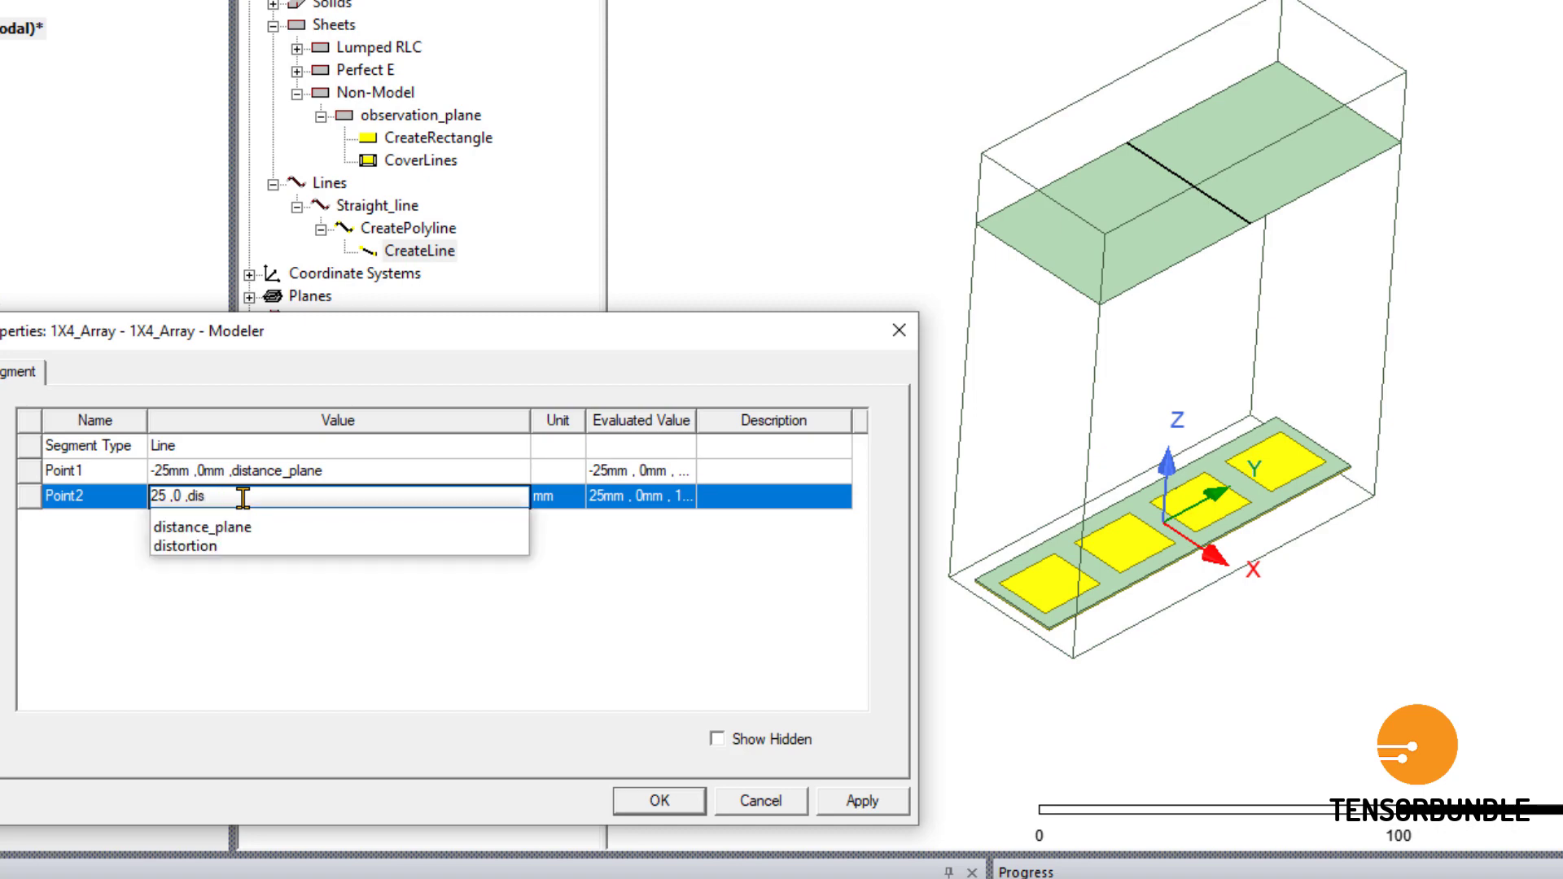
{"action": "left_click", "coordinate": [251, 529]}
{"action": "left_click", "coordinate": [285, 609]}
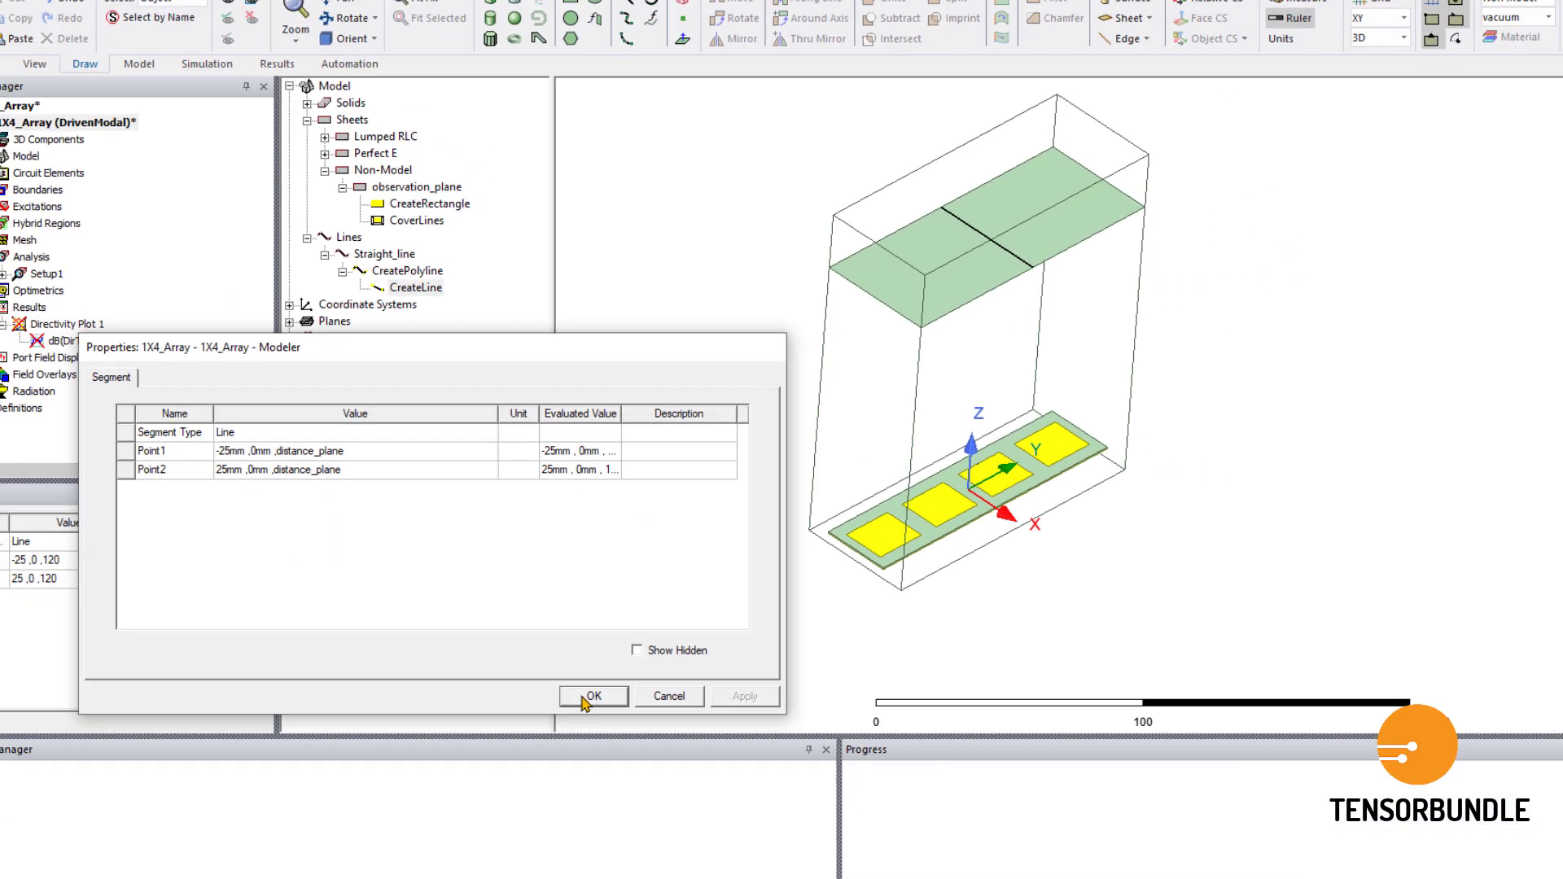
{"action": "left_click", "coordinate": [644, 798]}
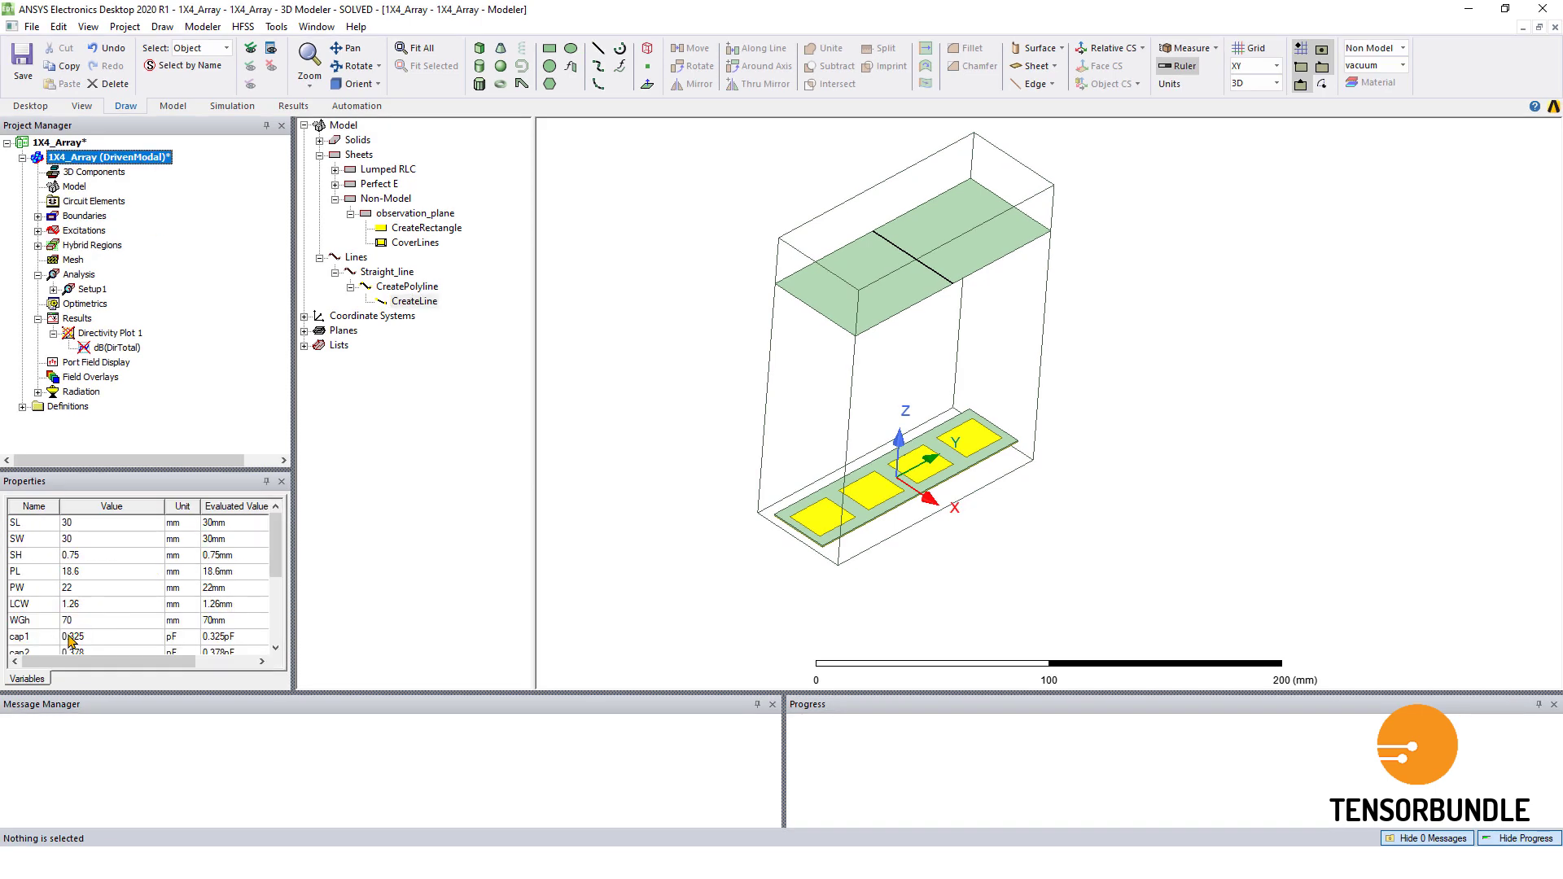
{"action": "scroll", "coordinate": [70, 640], "scroll_direction": "down", "scroll_amount": 3}
{"action": "double_click", "coordinate": [93, 637]}
{"action": "type", "text": "100"}
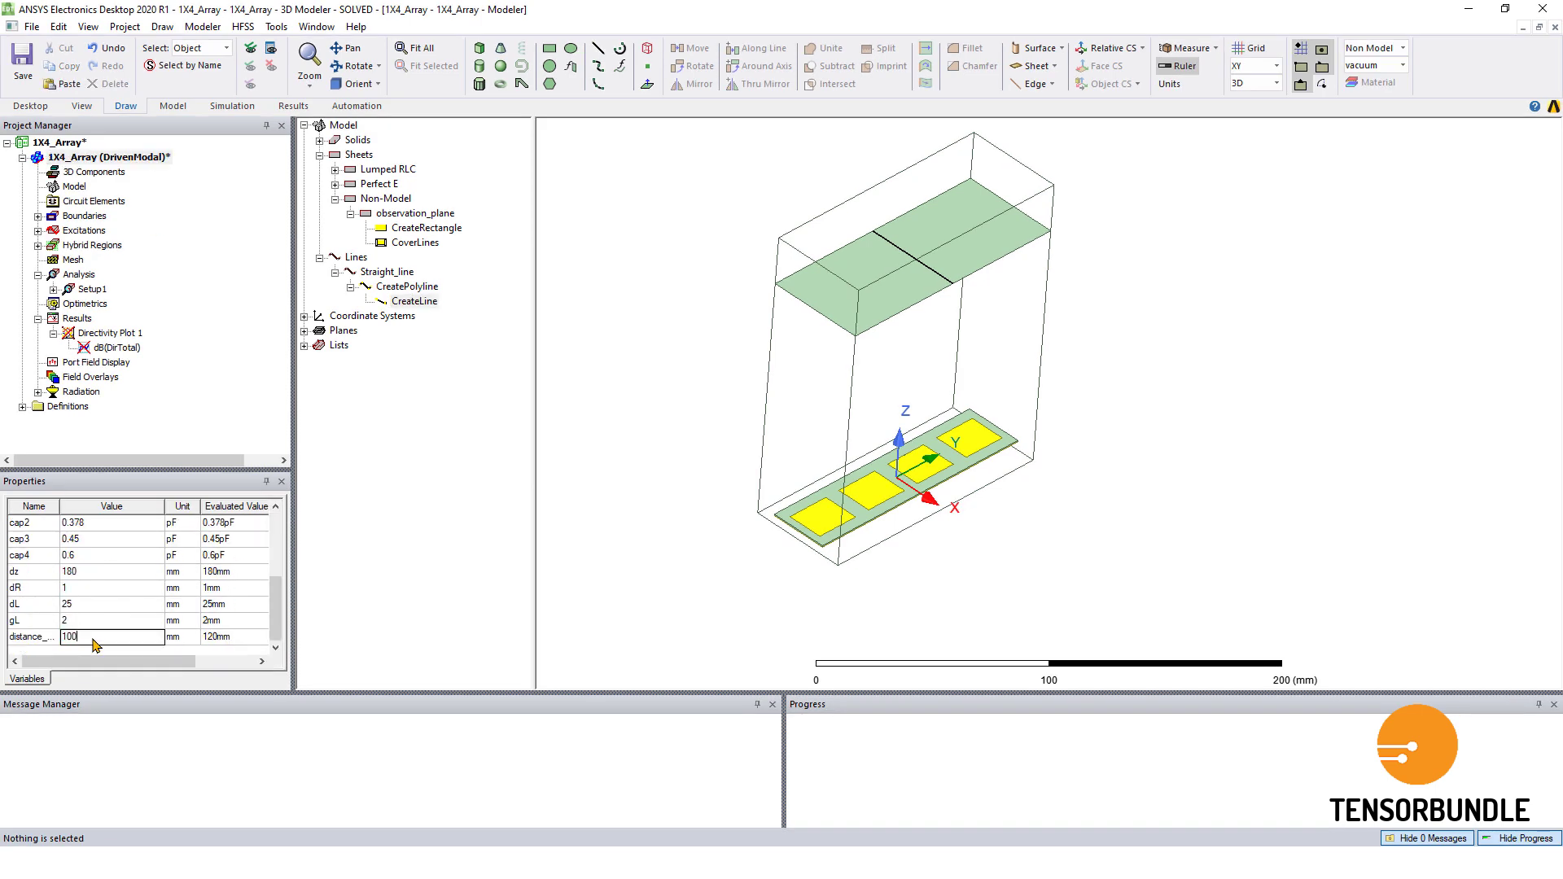
{"action": "key", "text": "Return"}
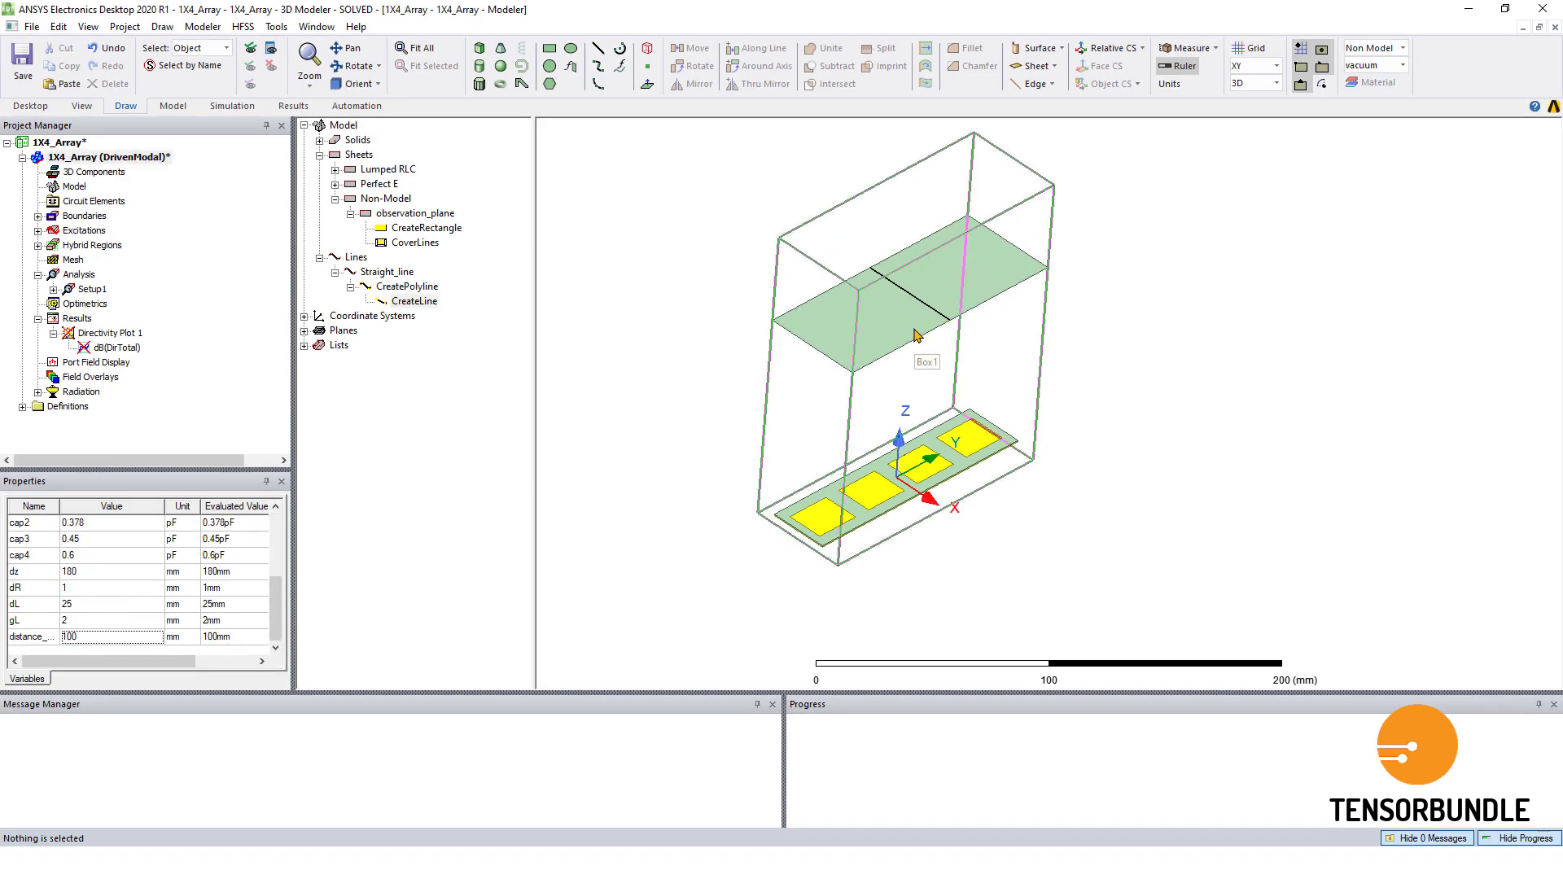
{"action": "double_click", "coordinate": [89, 639]}
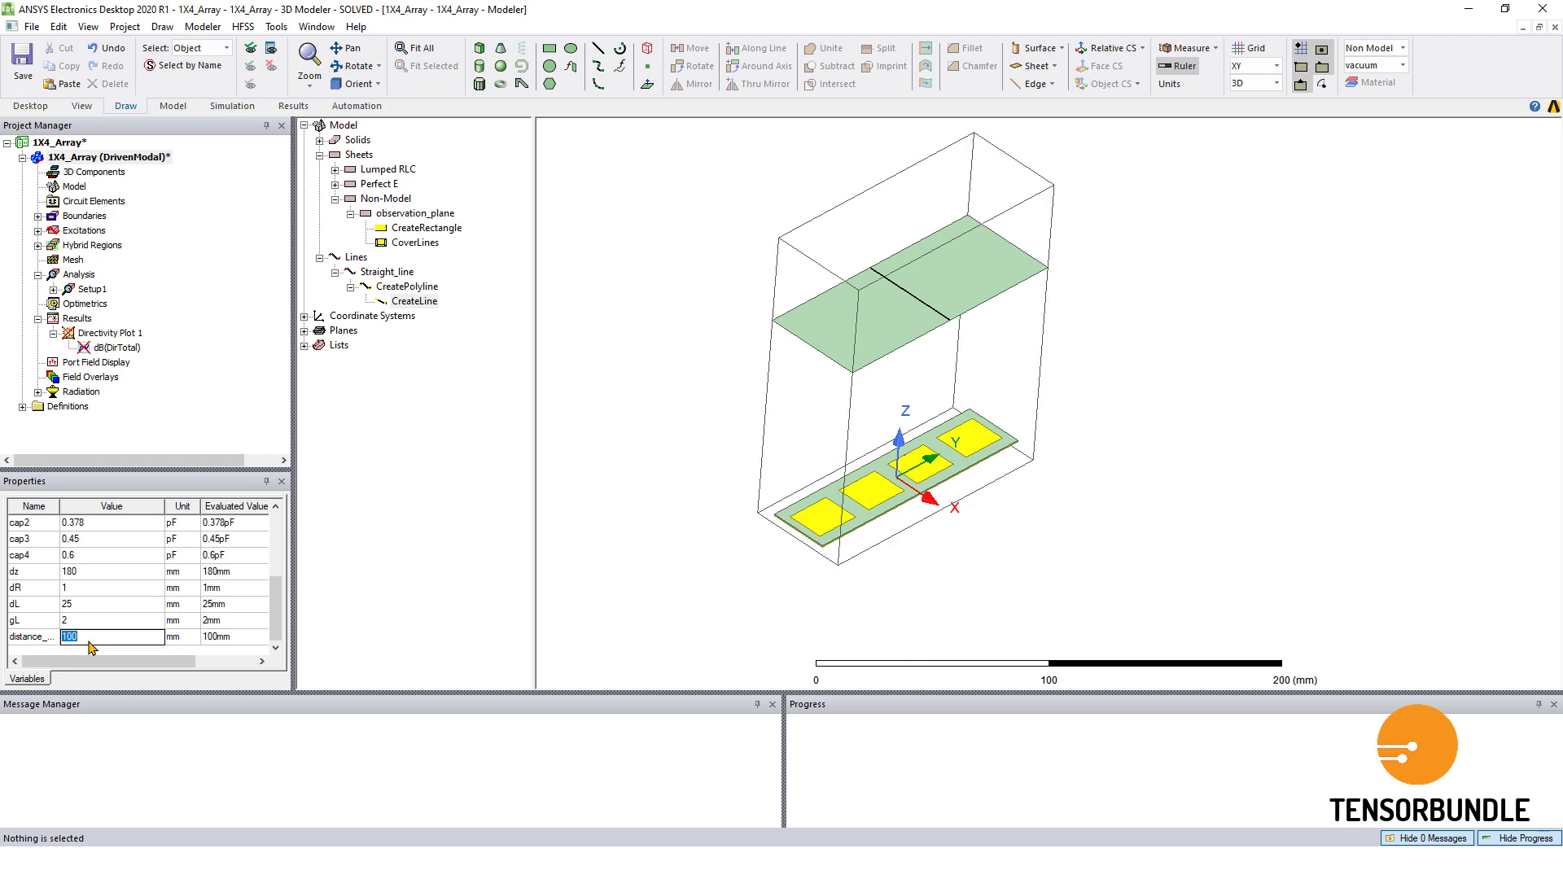
{"action": "type", "text": "120"}
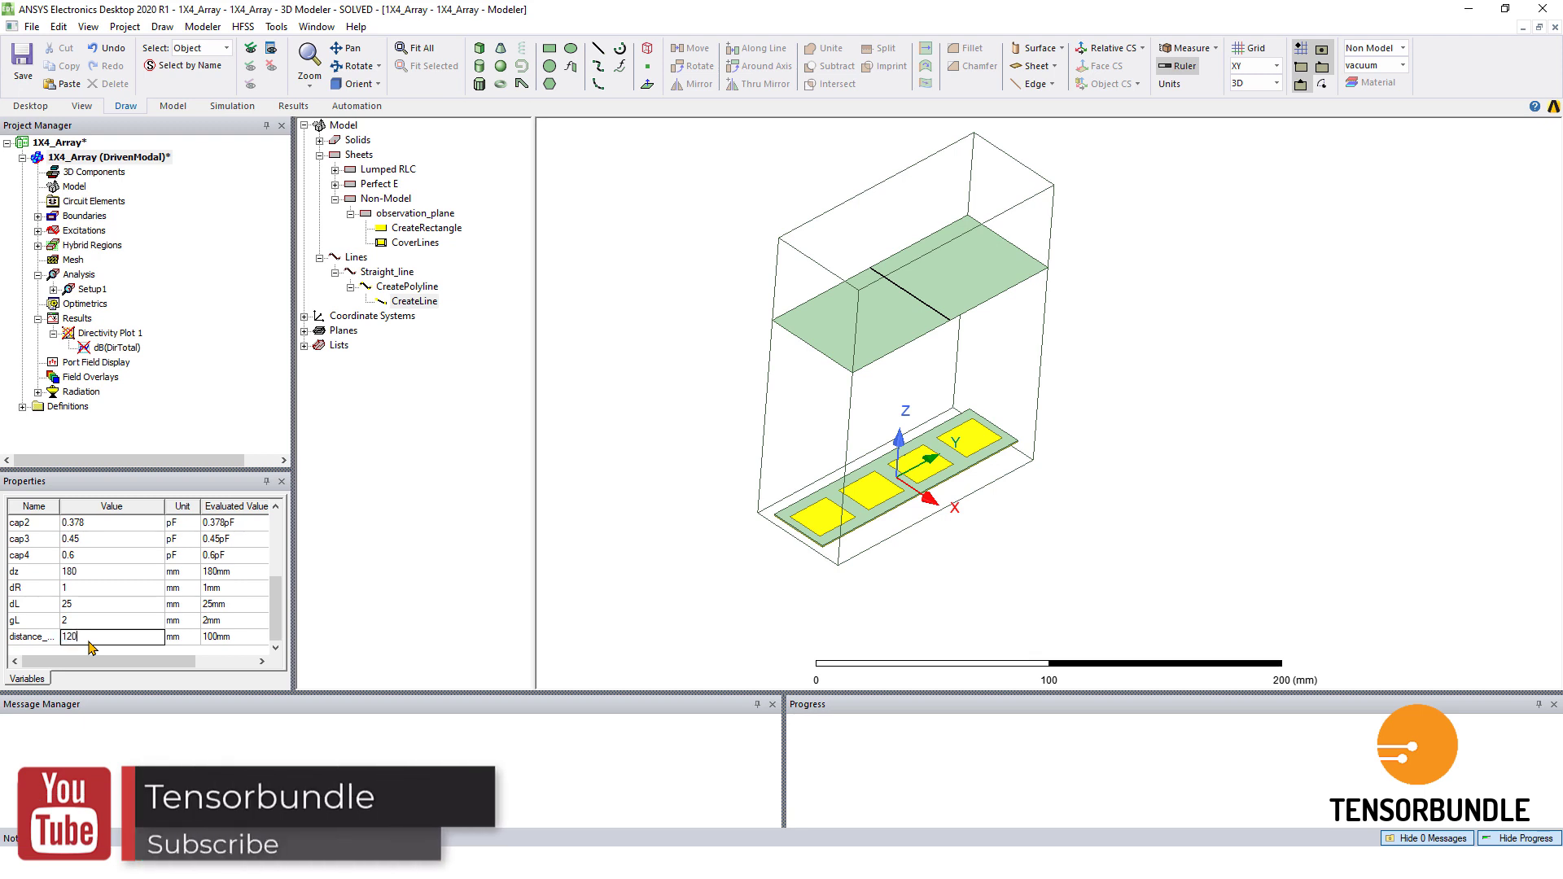
{"action": "key", "text": "Return"}
{"action": "left_click", "coordinate": [743, 293]}
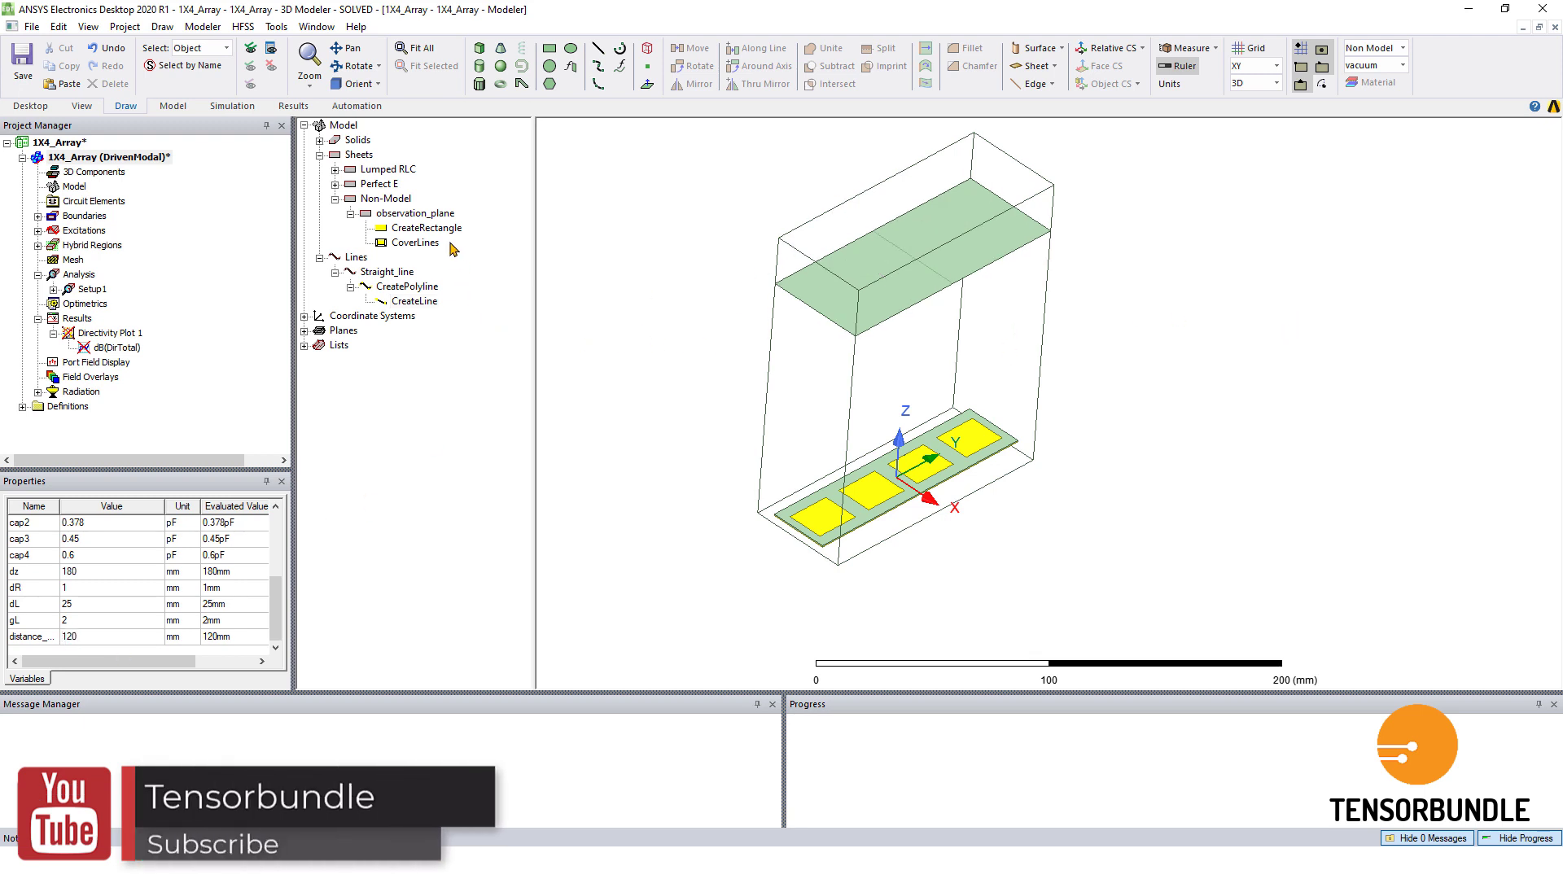
{"action": "left_click", "coordinate": [430, 216]}
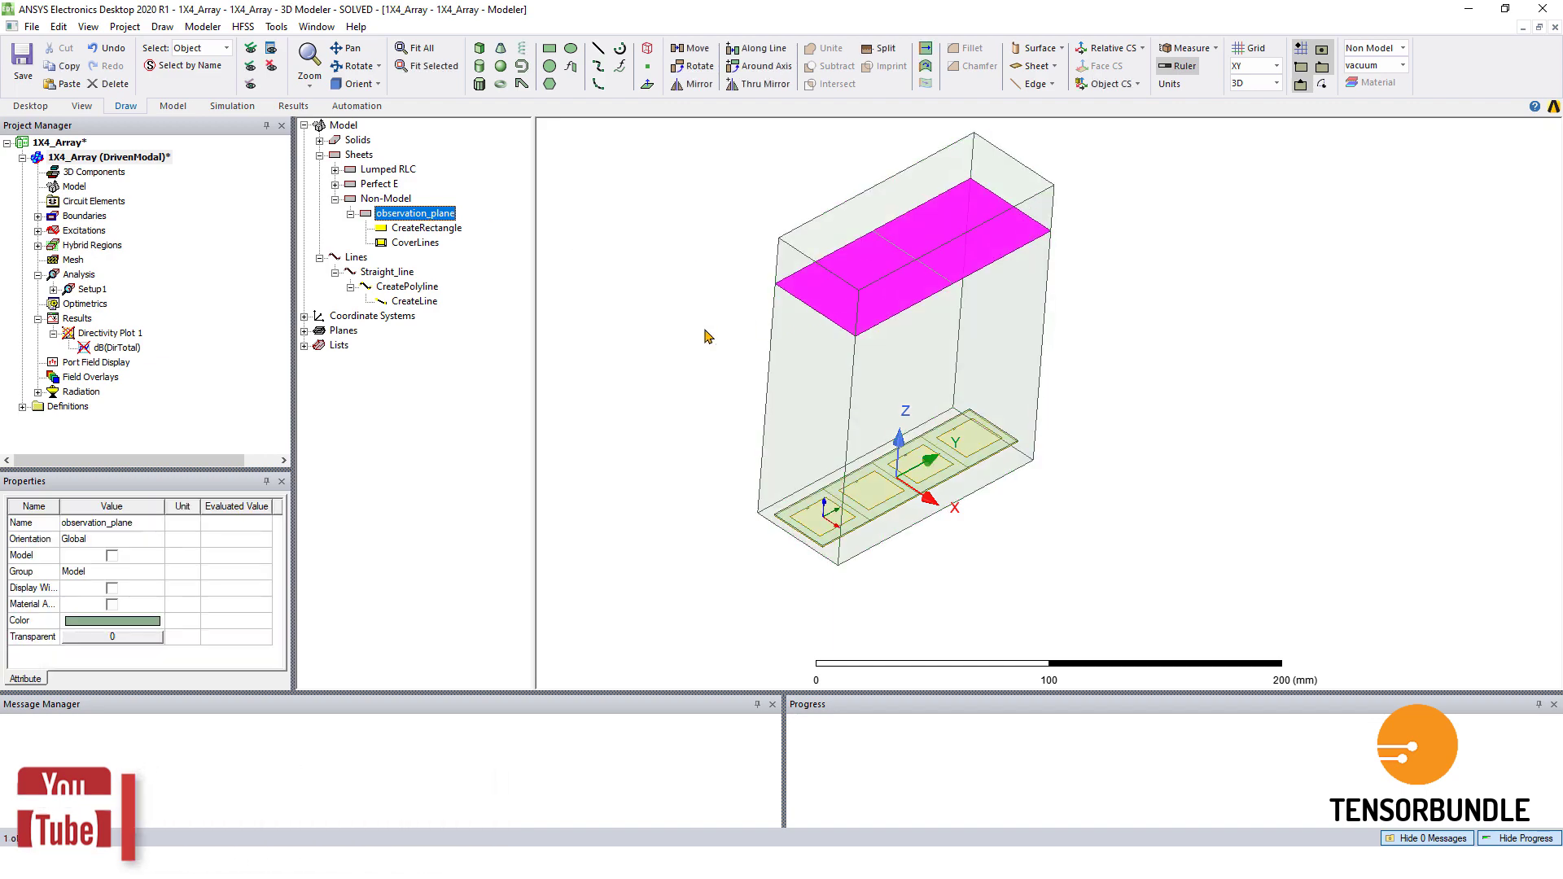
Plot ComplexMag_E on observation_plane using Setup1 LastAdaptive at 5 GHz.
{"action": "right_click", "coordinate": [90, 383]}
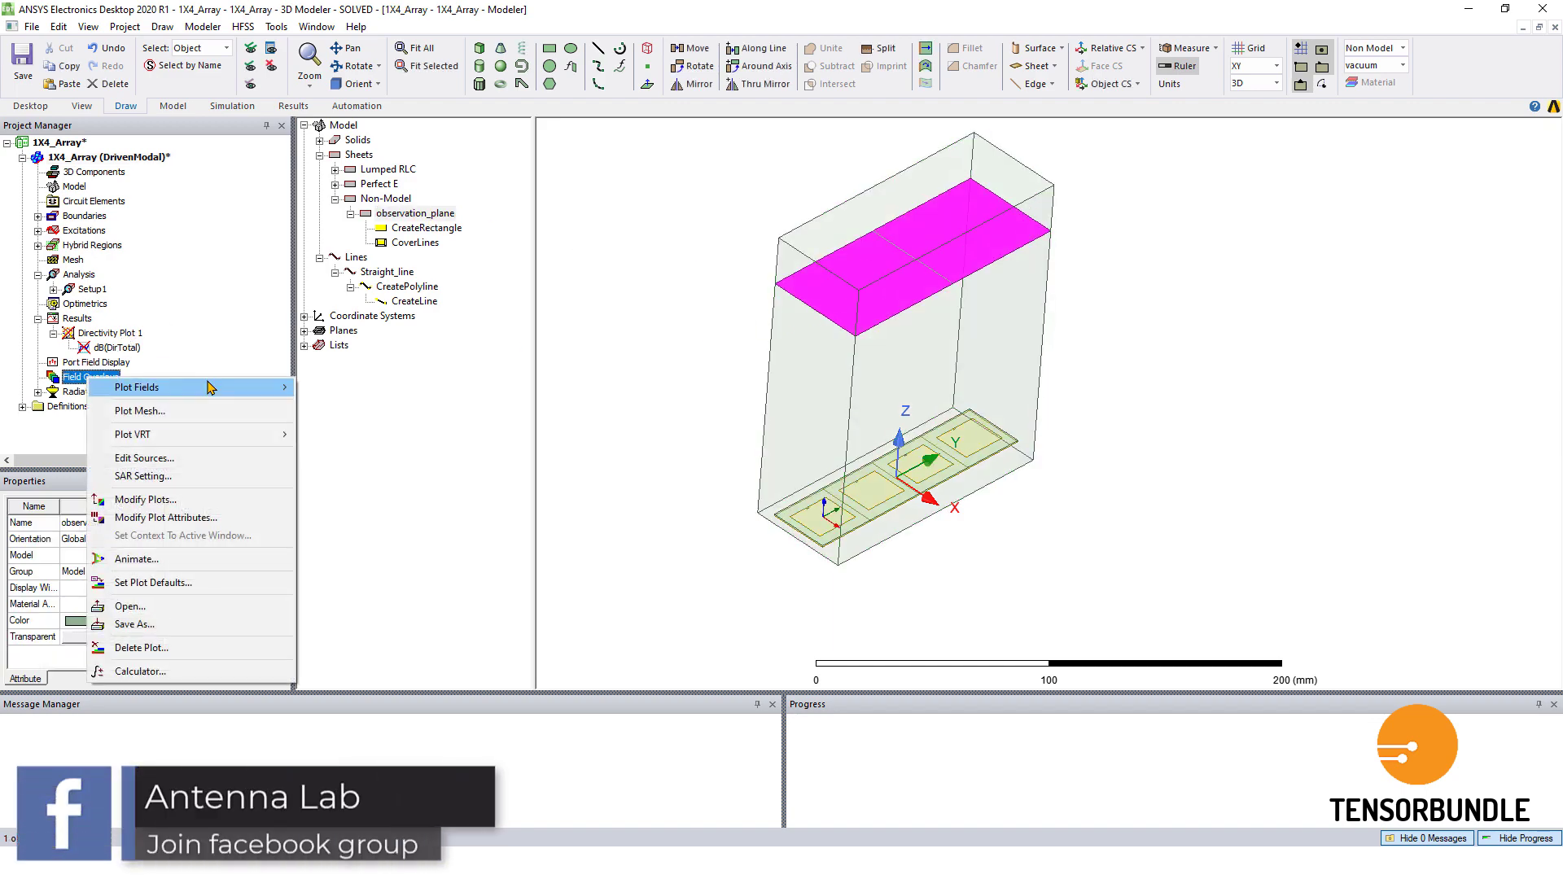
{"action": "mouse_move", "coordinate": [244, 389]}
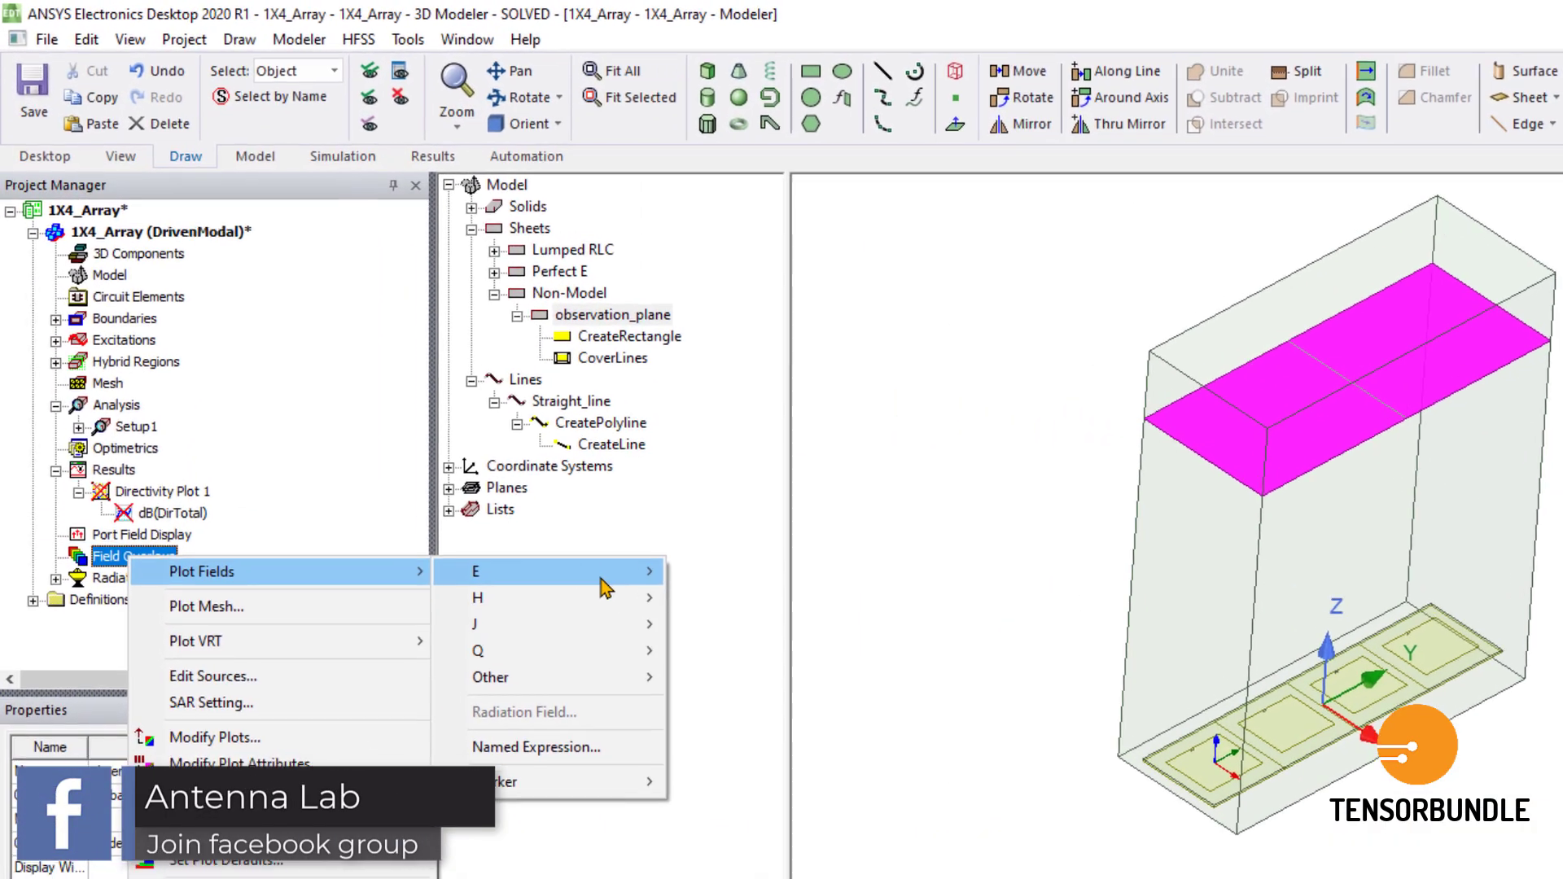
{"action": "mouse_move", "coordinate": [604, 587]}
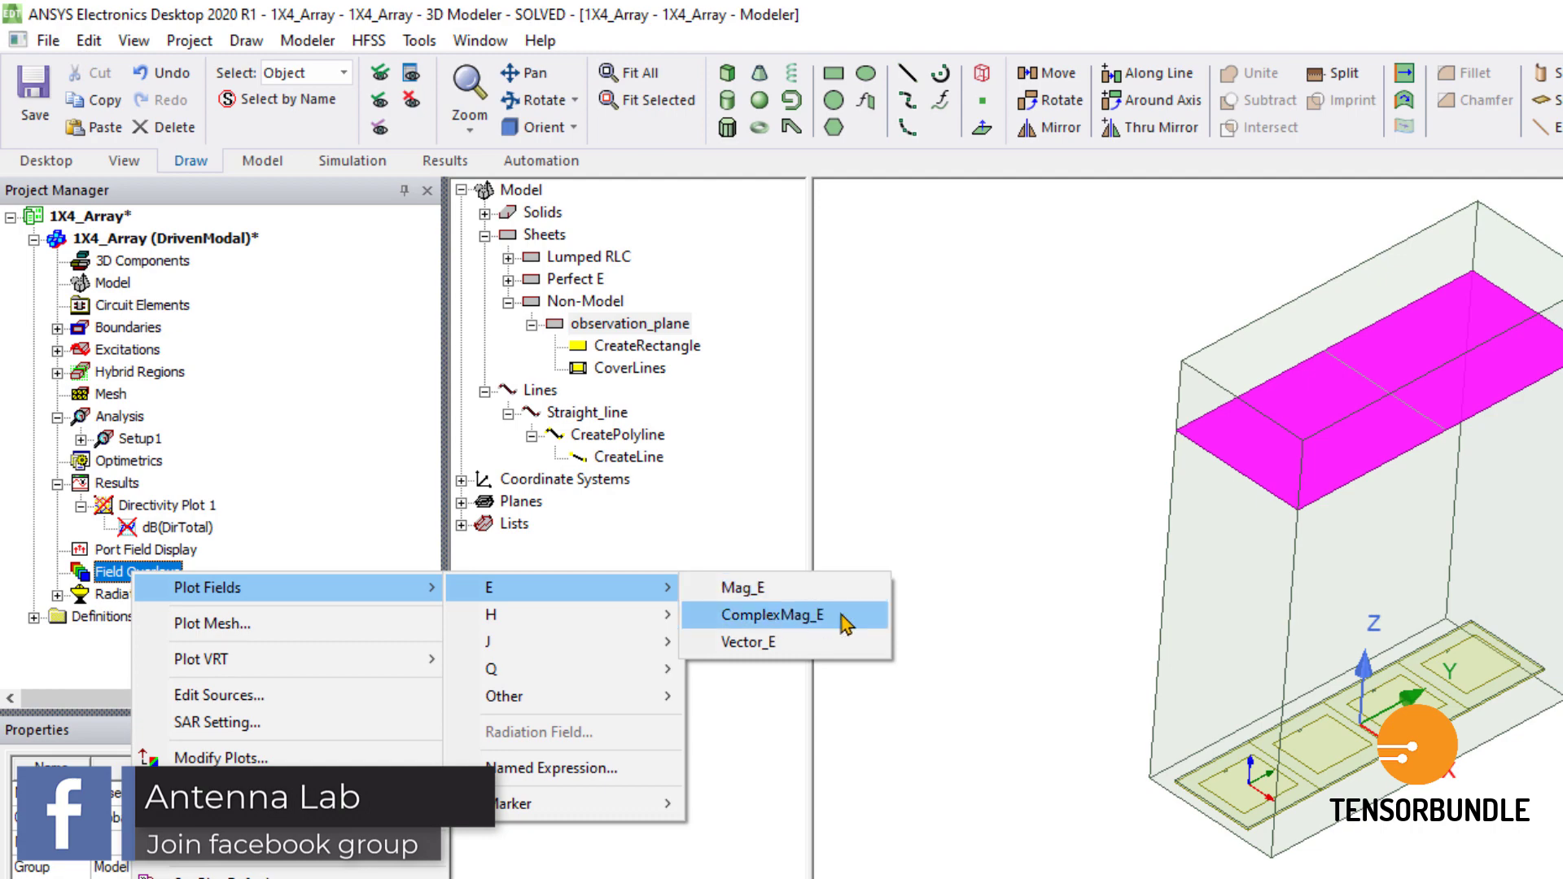
{"action": "left_click", "coordinate": [847, 623]}
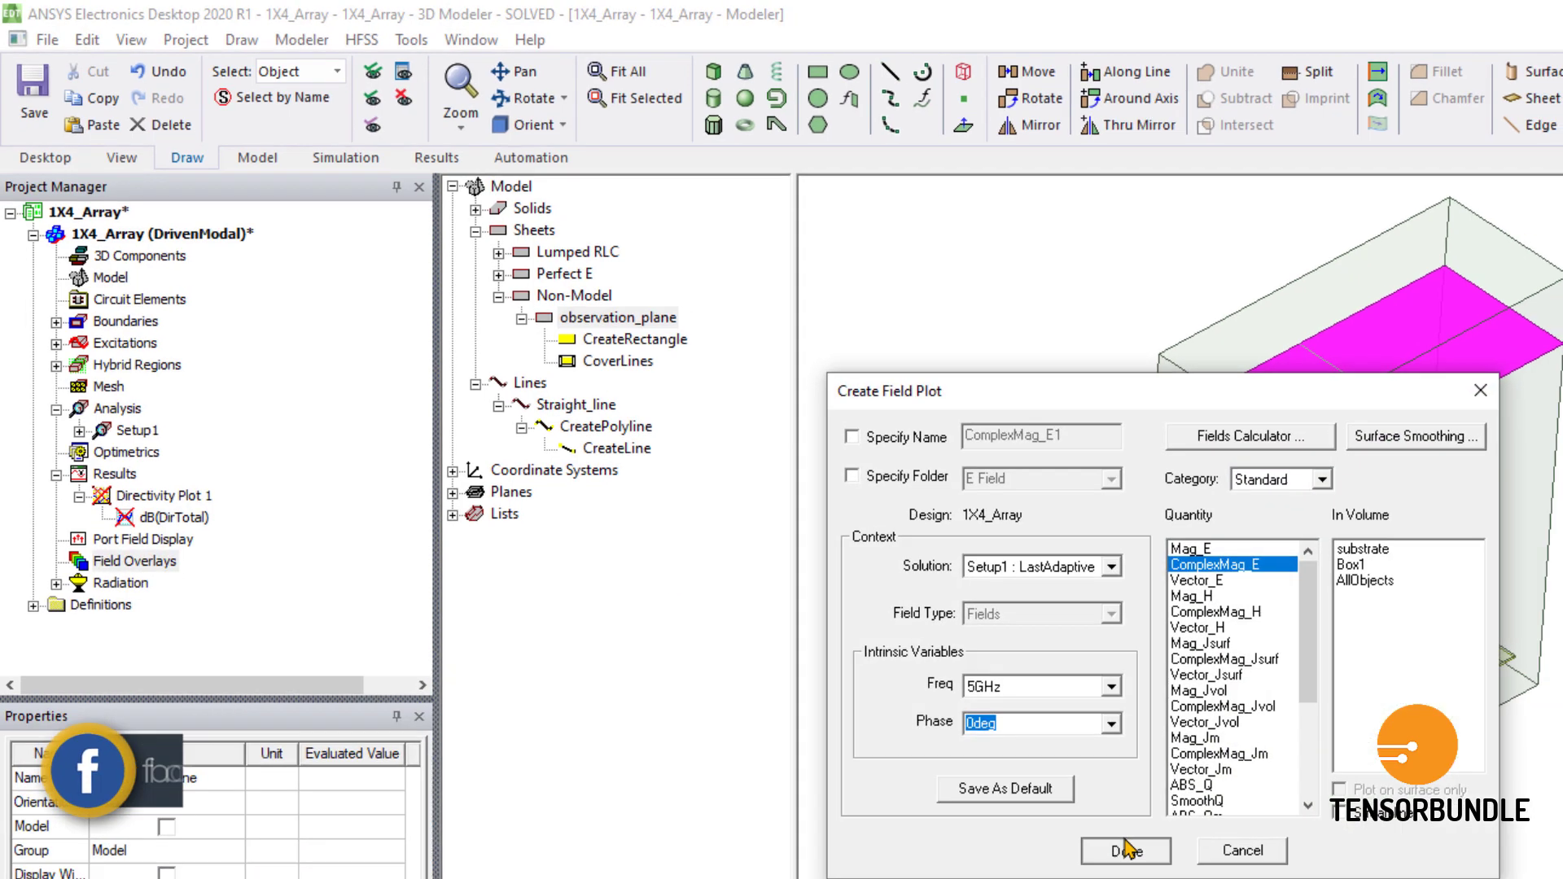
{"action": "left_click", "coordinate": [1155, 867]}
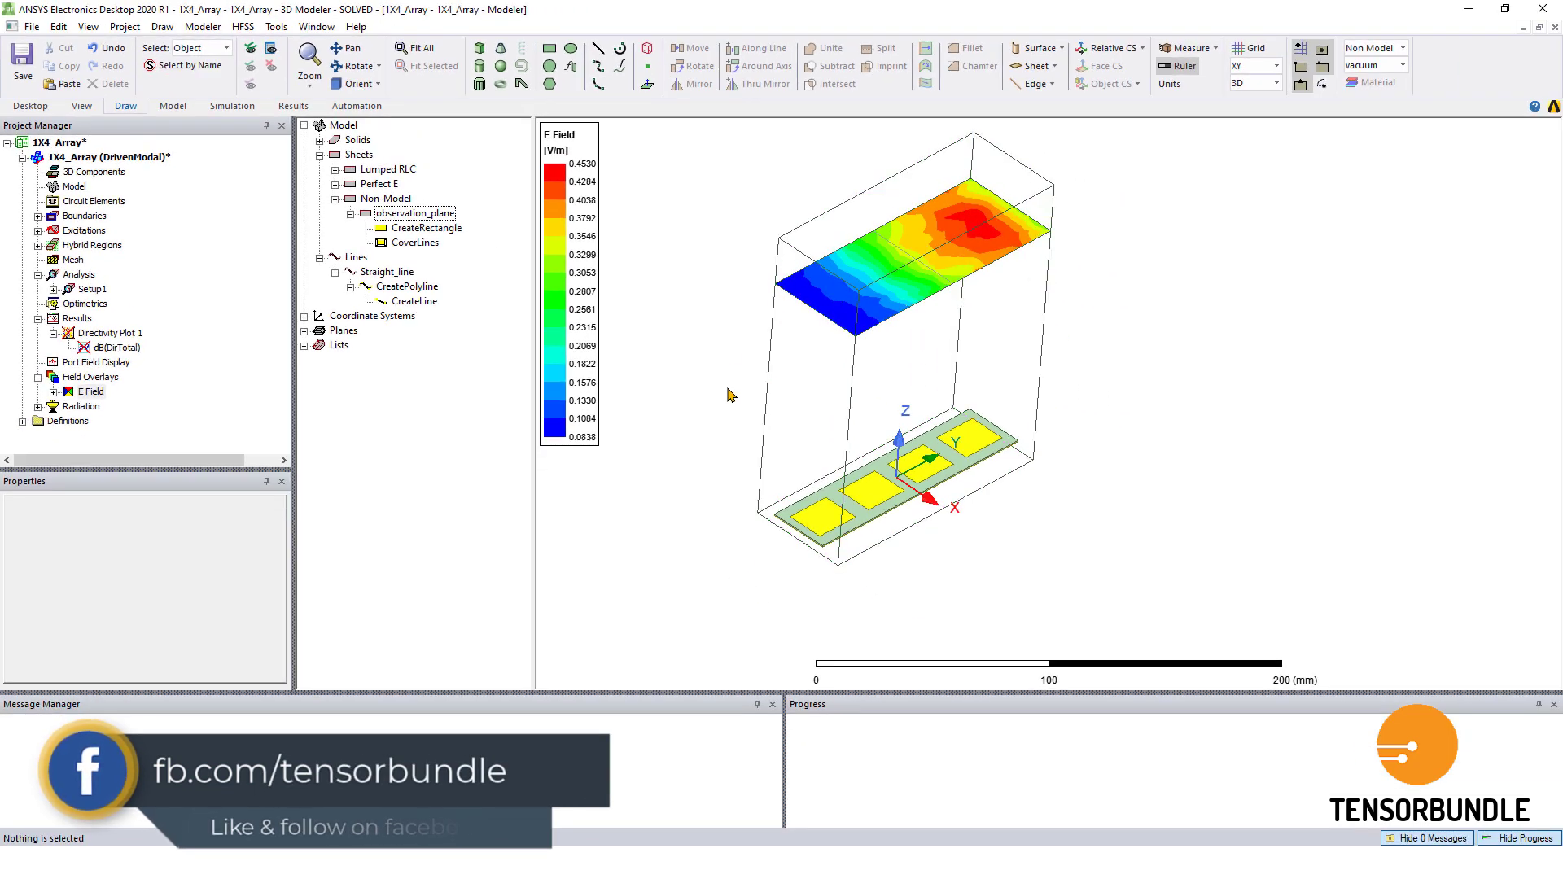
{"action": "left_click", "coordinate": [414, 301]}
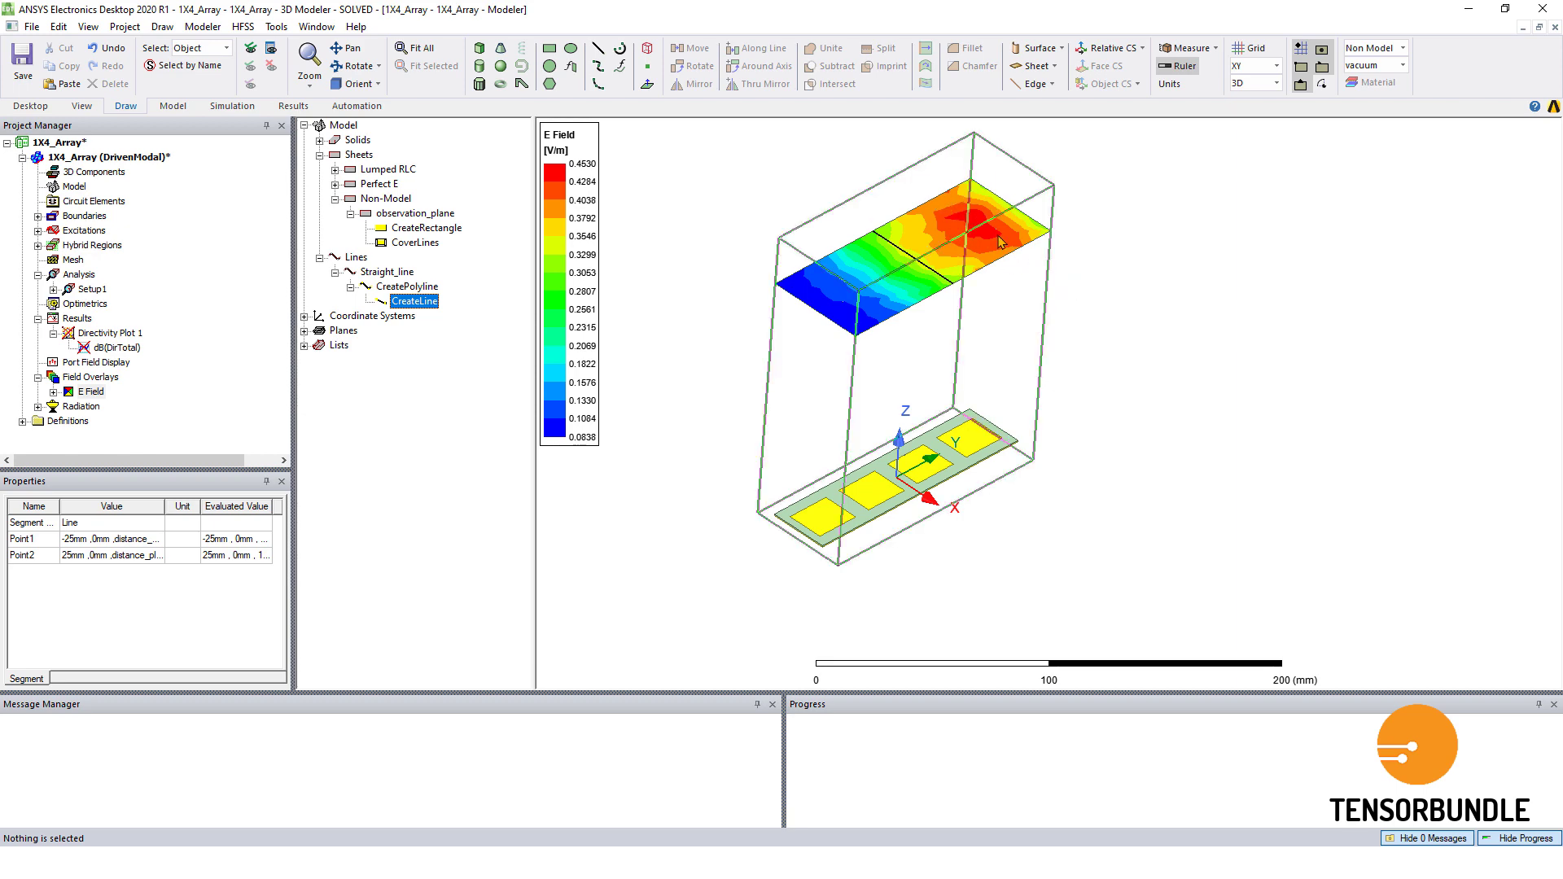
Set the y coordinate of both Straight_line endpoints to 40 mm and apply.
{"action": "double_click", "coordinate": [419, 303]}
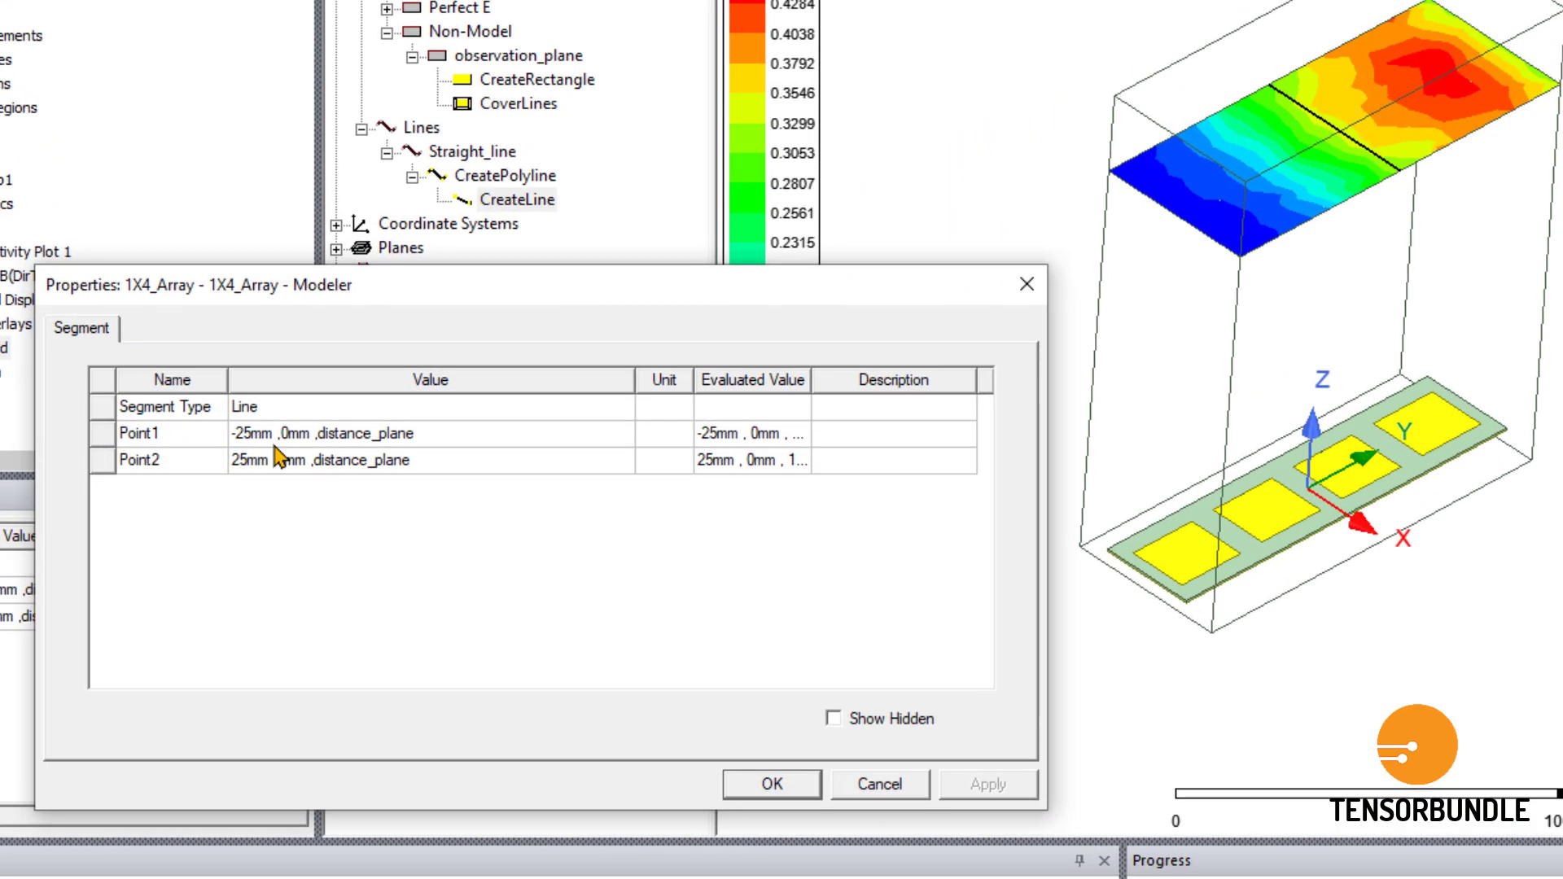
{"action": "left_click", "coordinate": [268, 448]}
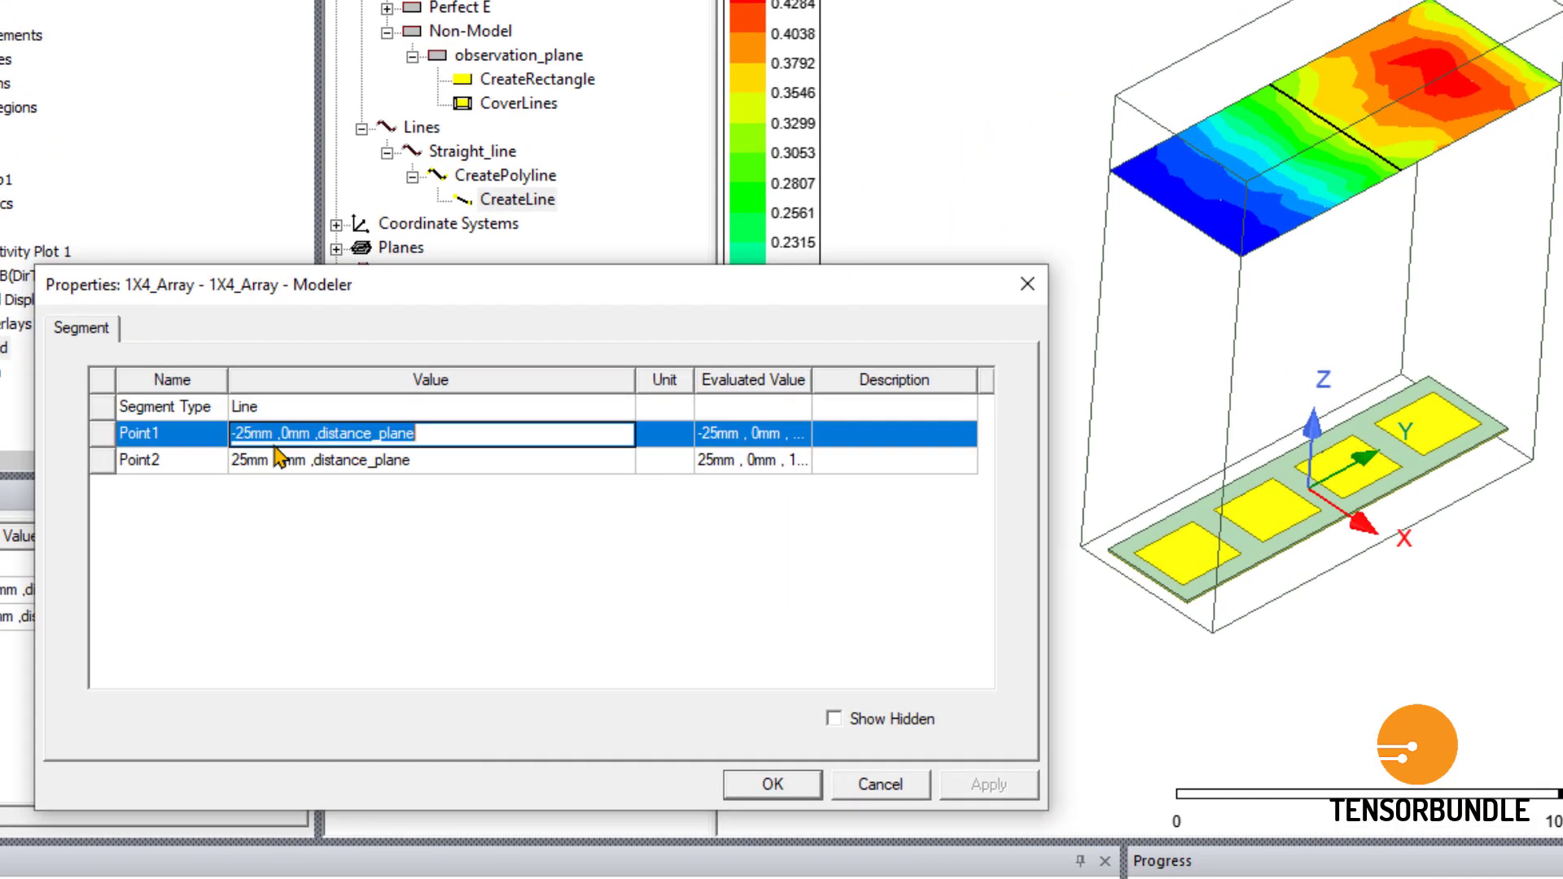
{"action": "left_click", "coordinate": [281, 433]}
{"action": "type", "text": "4"}
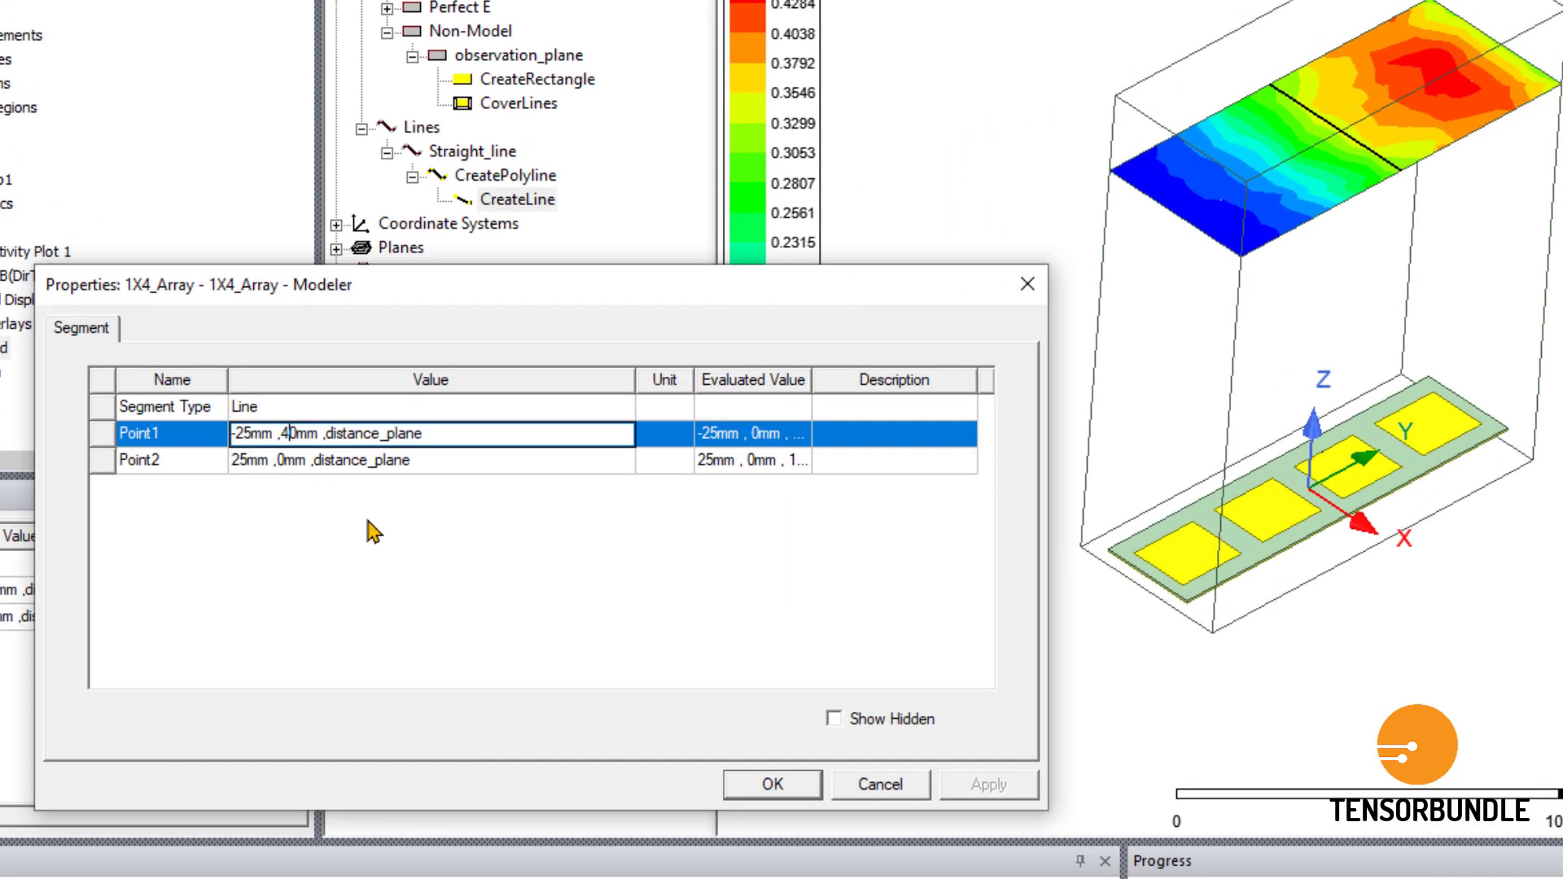
{"action": "left_click", "coordinate": [272, 462]}
{"action": "left_click", "coordinate": [279, 465]}
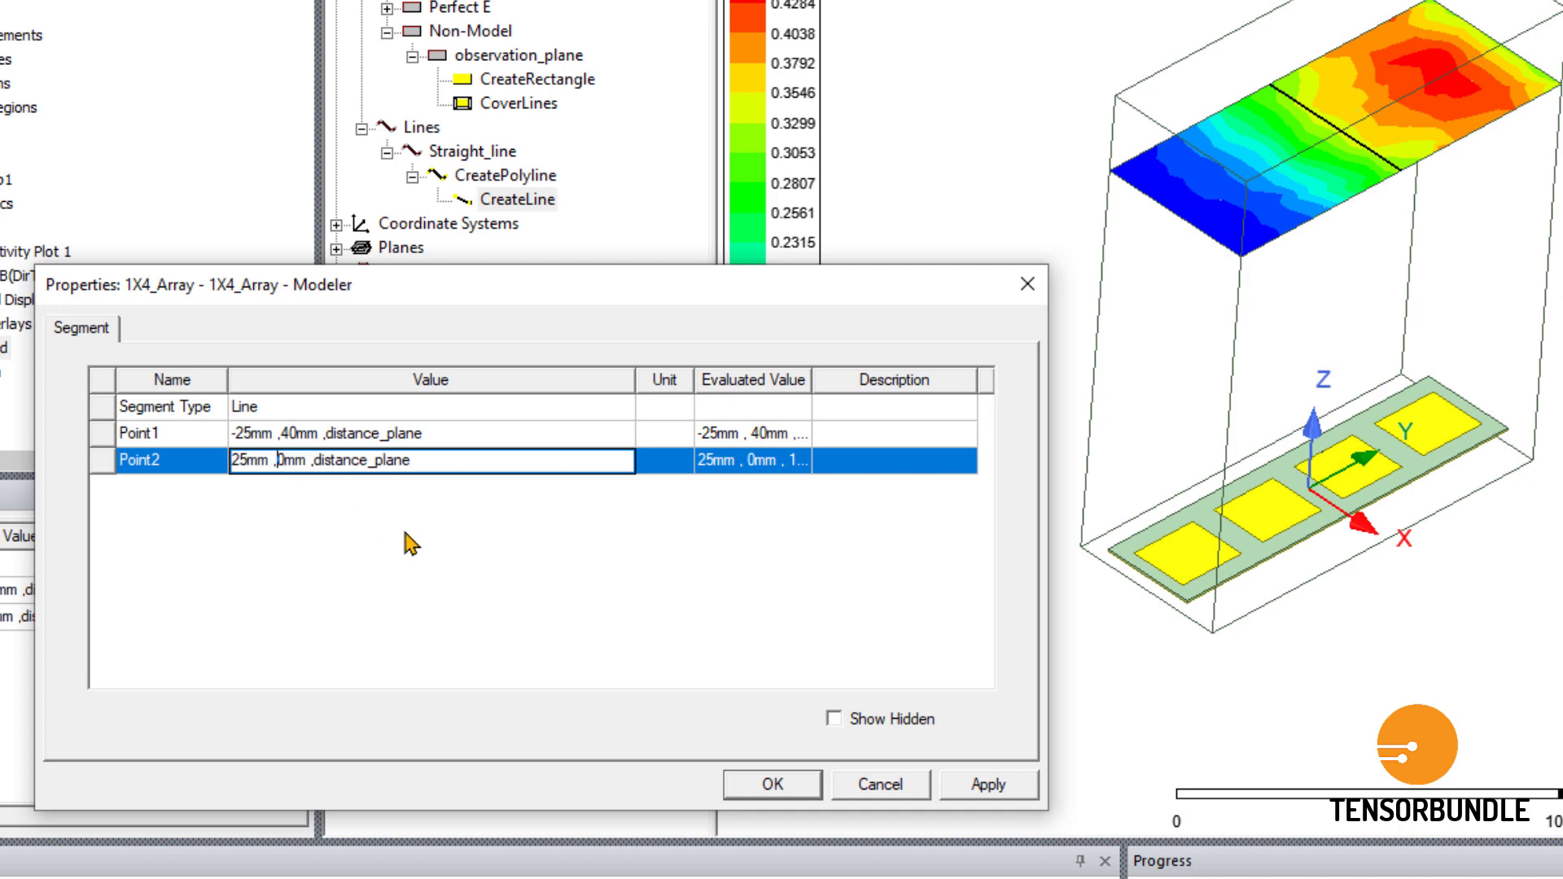
{"action": "type", "text": "4"}
{"action": "left_click", "coordinate": [417, 544]}
{"action": "left_click", "coordinate": [987, 786]}
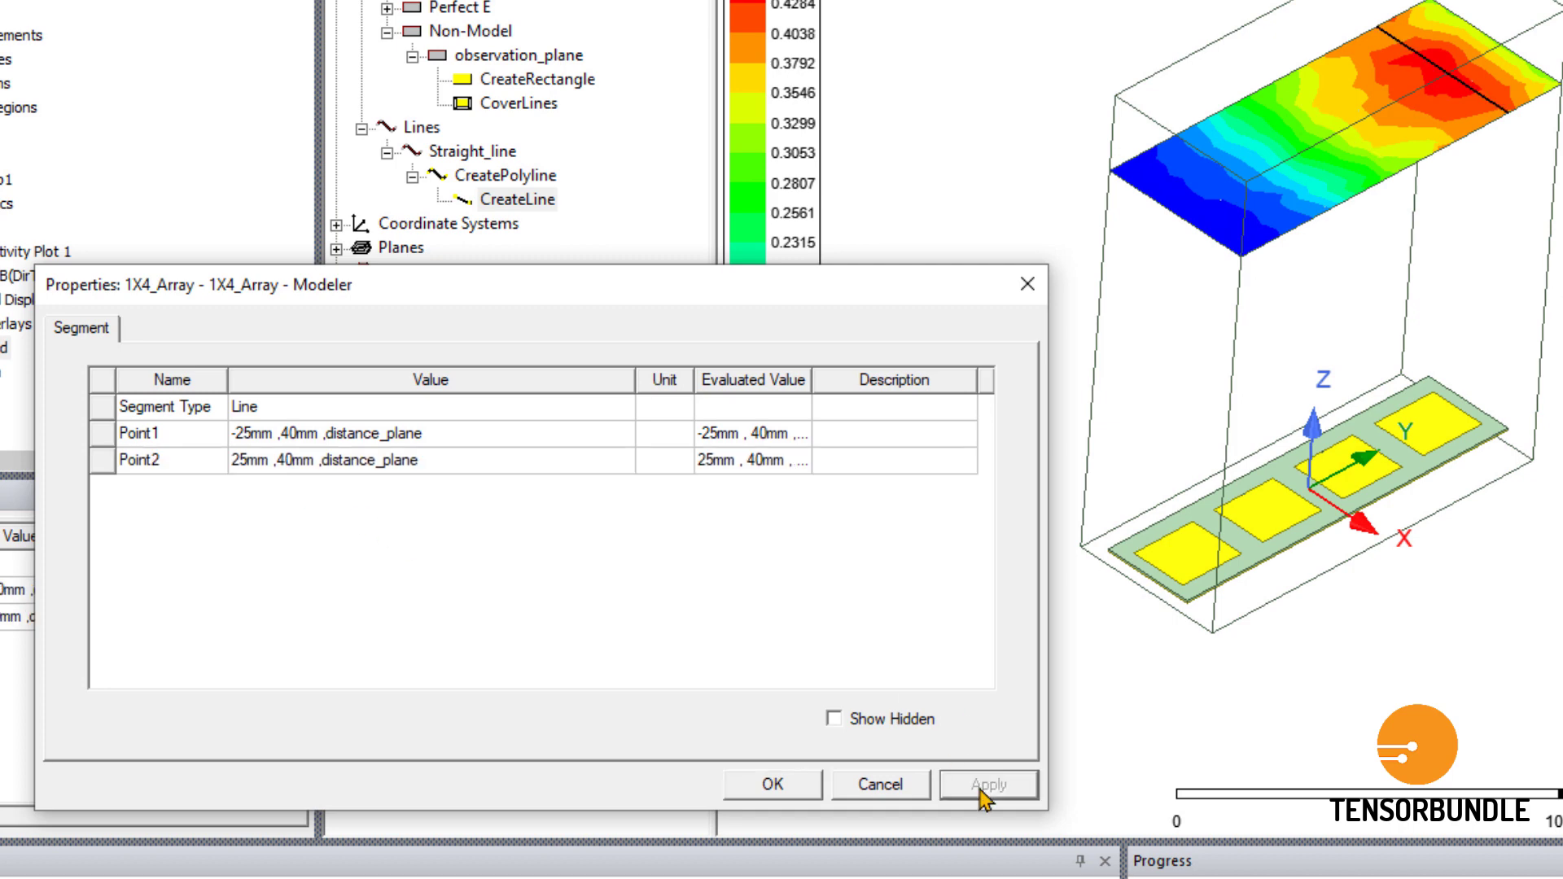
{"action": "left_click", "coordinate": [773, 784]}
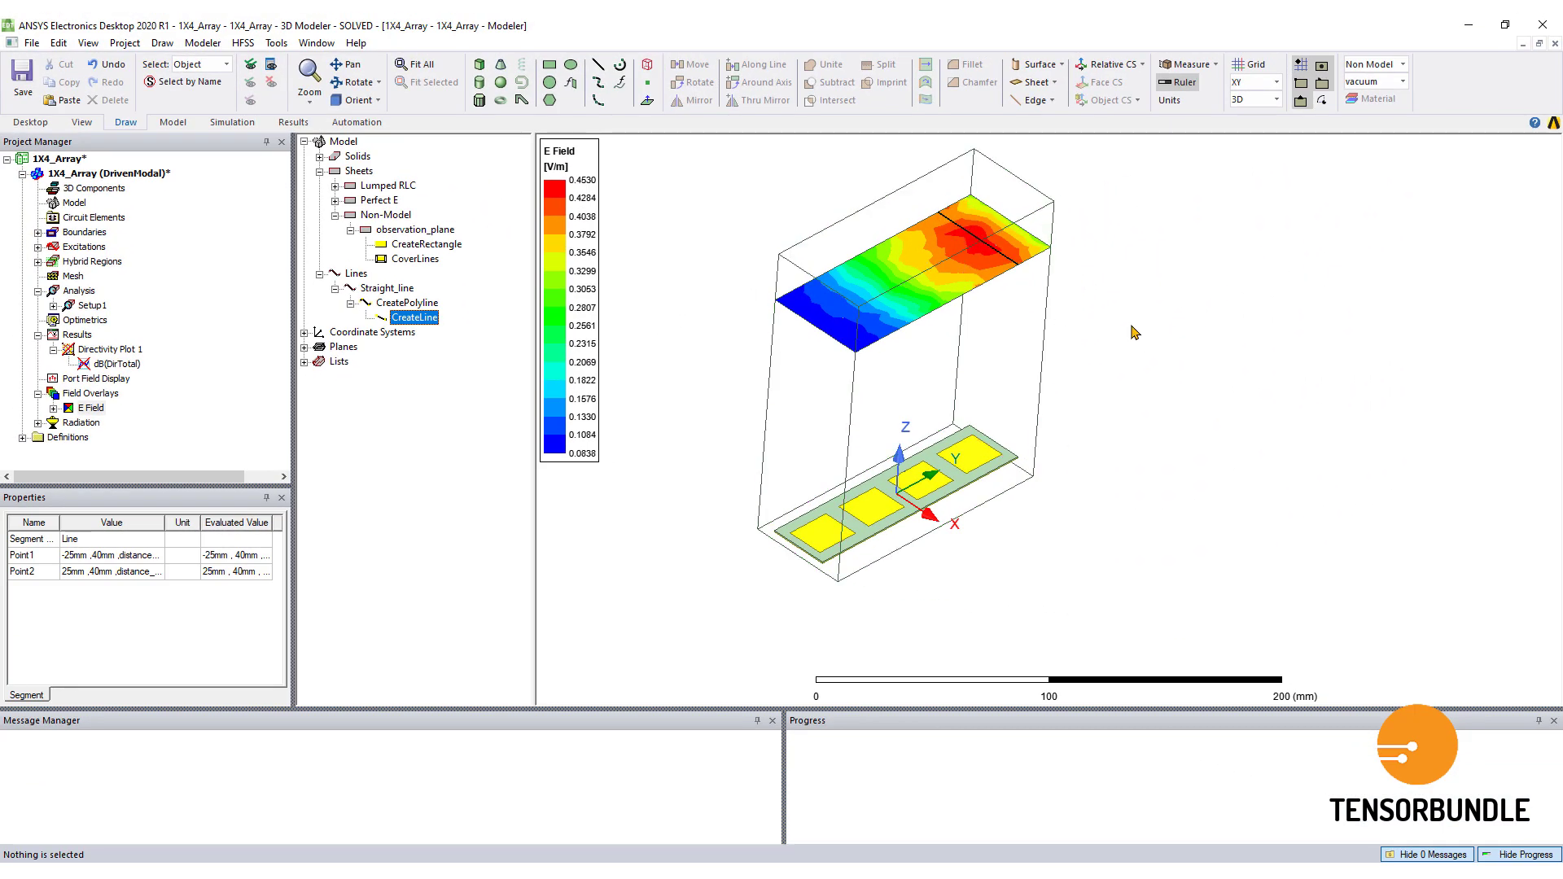
In a cleared Fields Calculator, load the E field evaluated on Straight_line.
{"action": "left_click", "coordinate": [243, 43]}
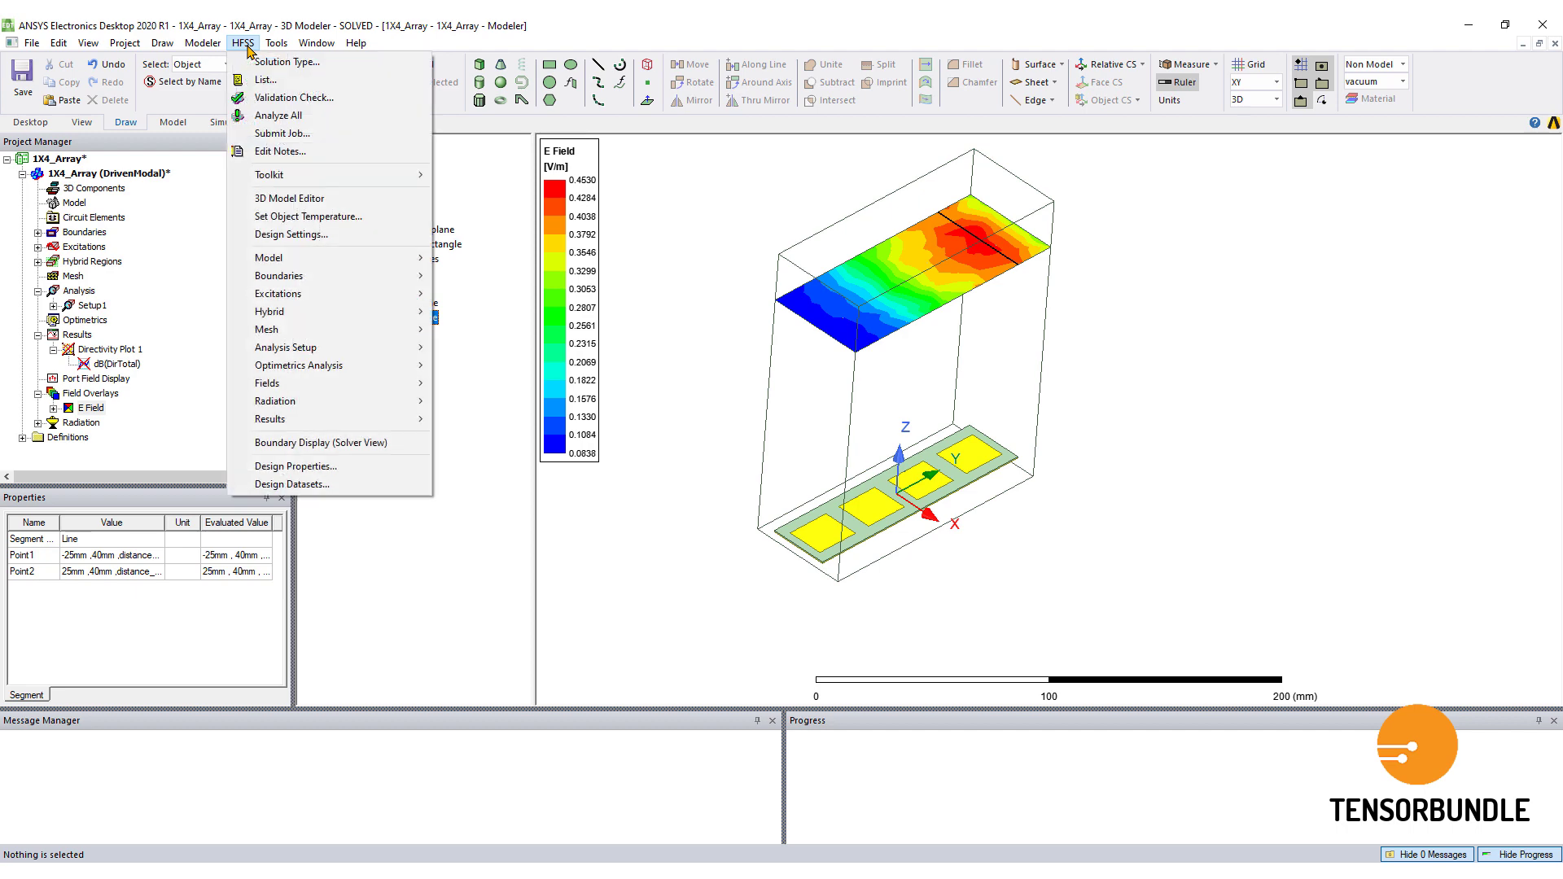
{"action": "mouse_move", "coordinate": [403, 383]}
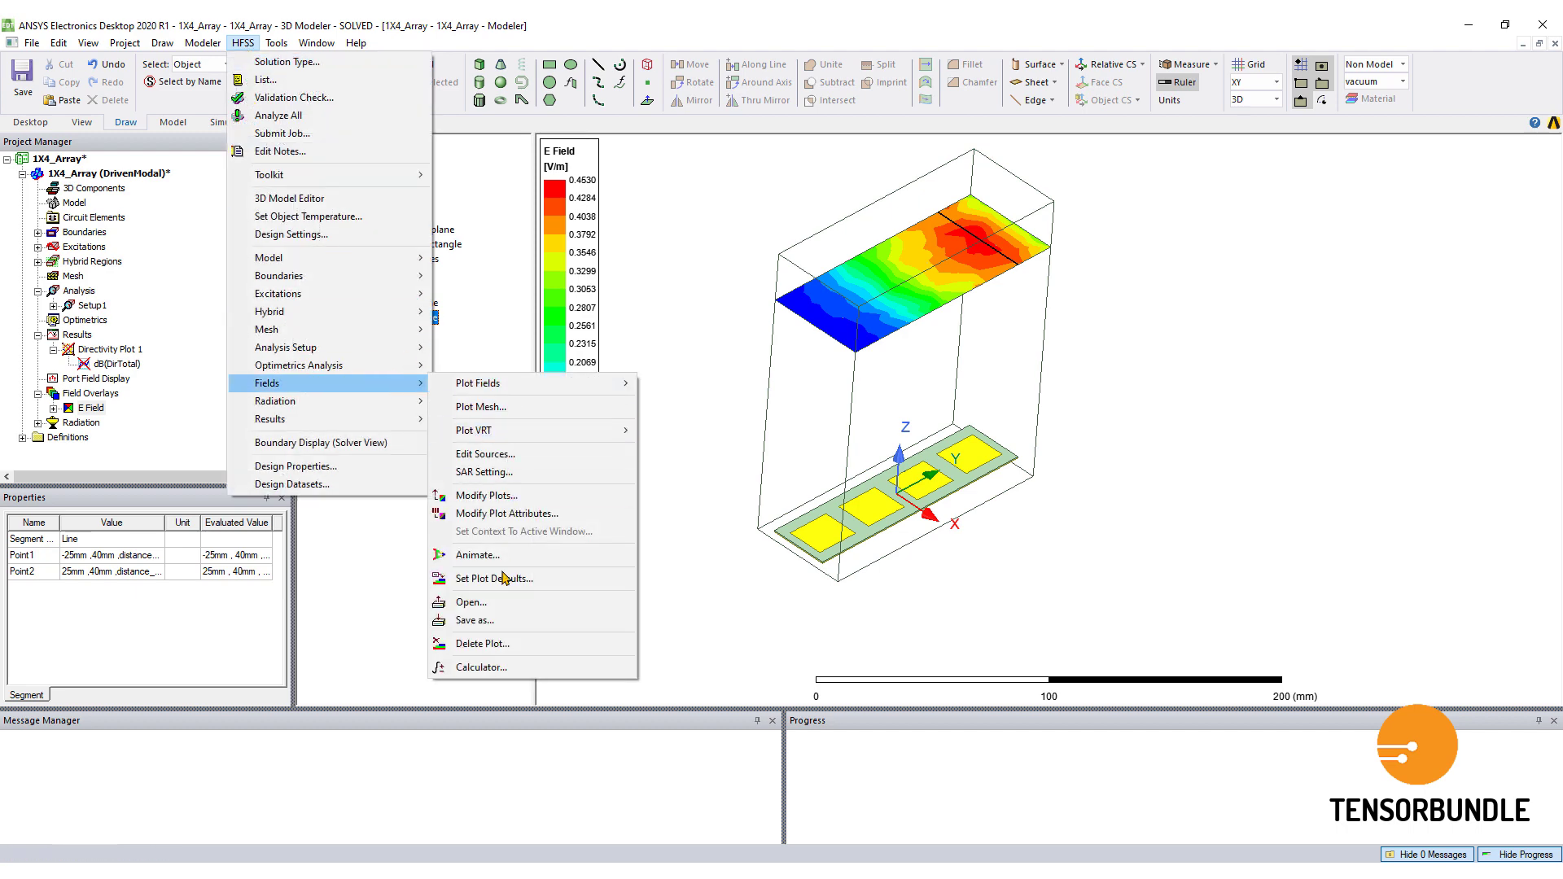
{"action": "left_click", "coordinate": [488, 667]}
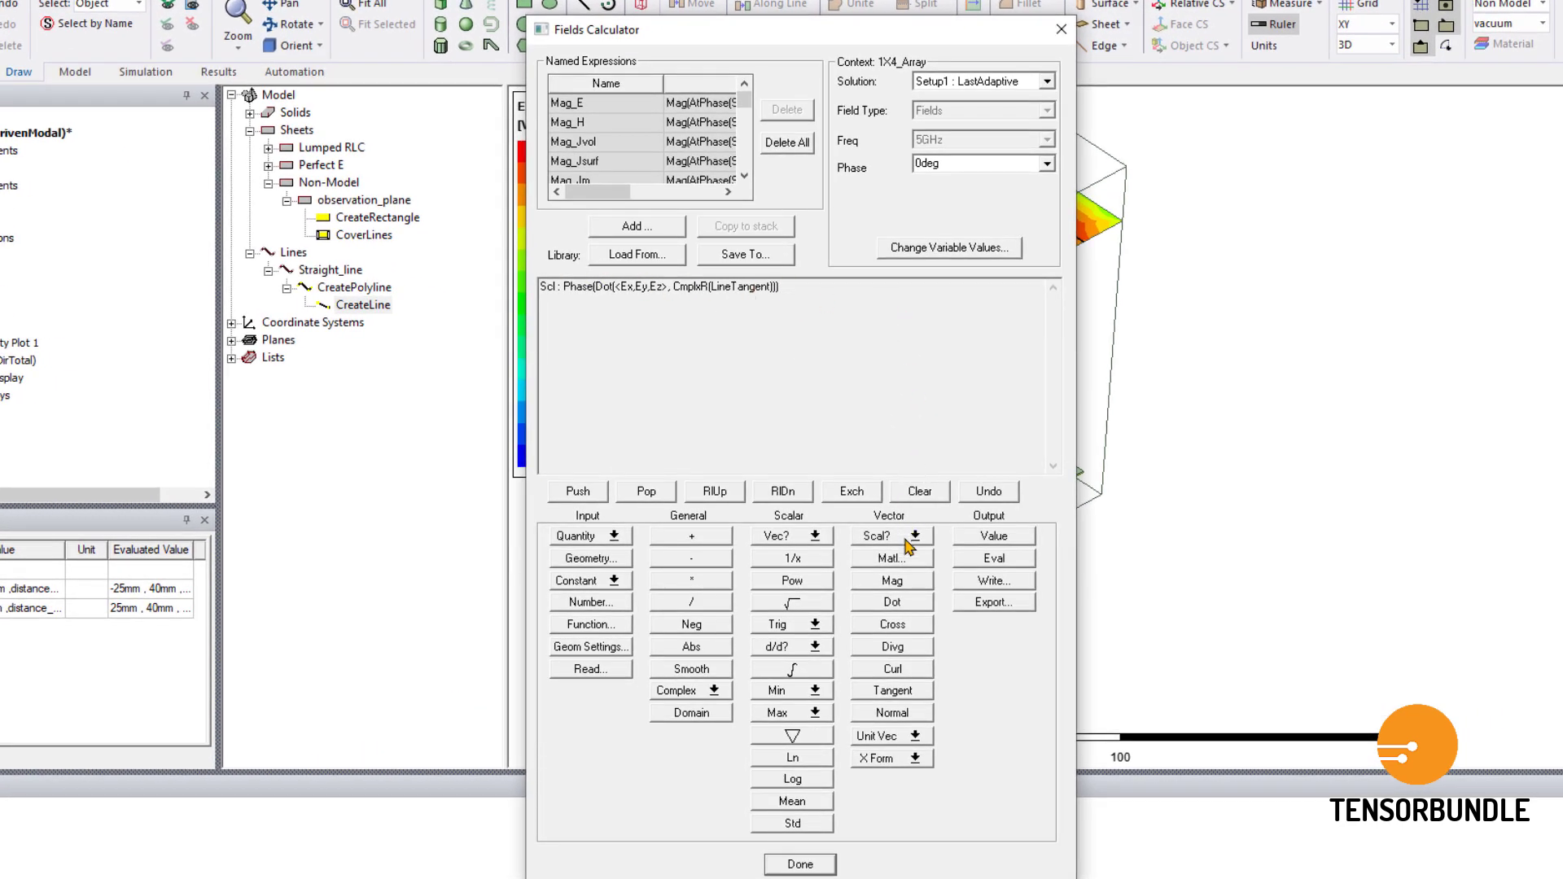
{"action": "left_click", "coordinate": [924, 495]}
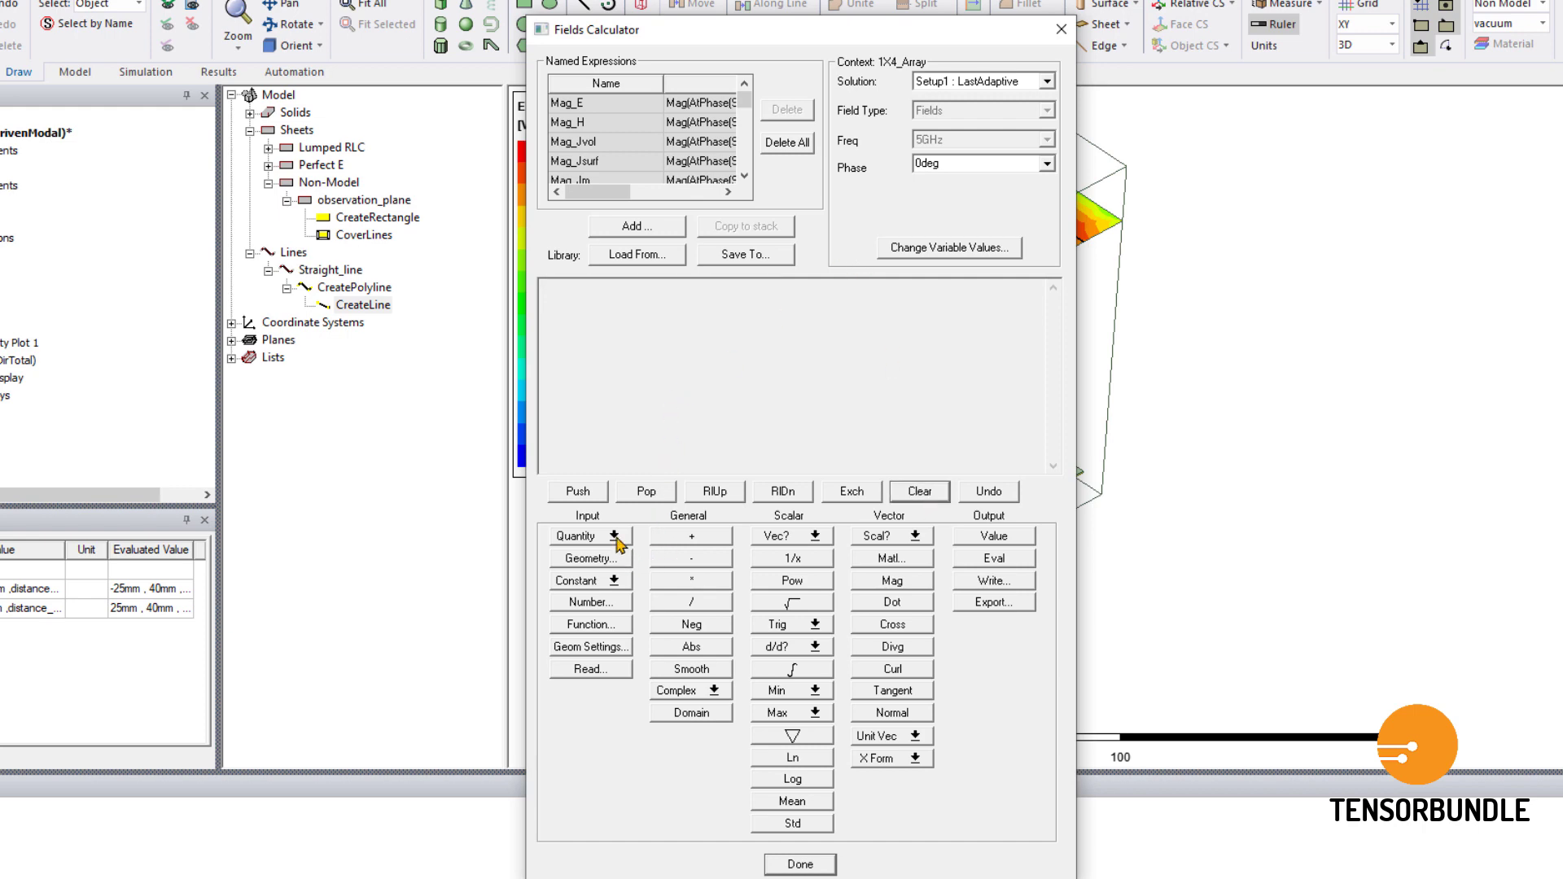
{"action": "left_click", "coordinate": [615, 537]}
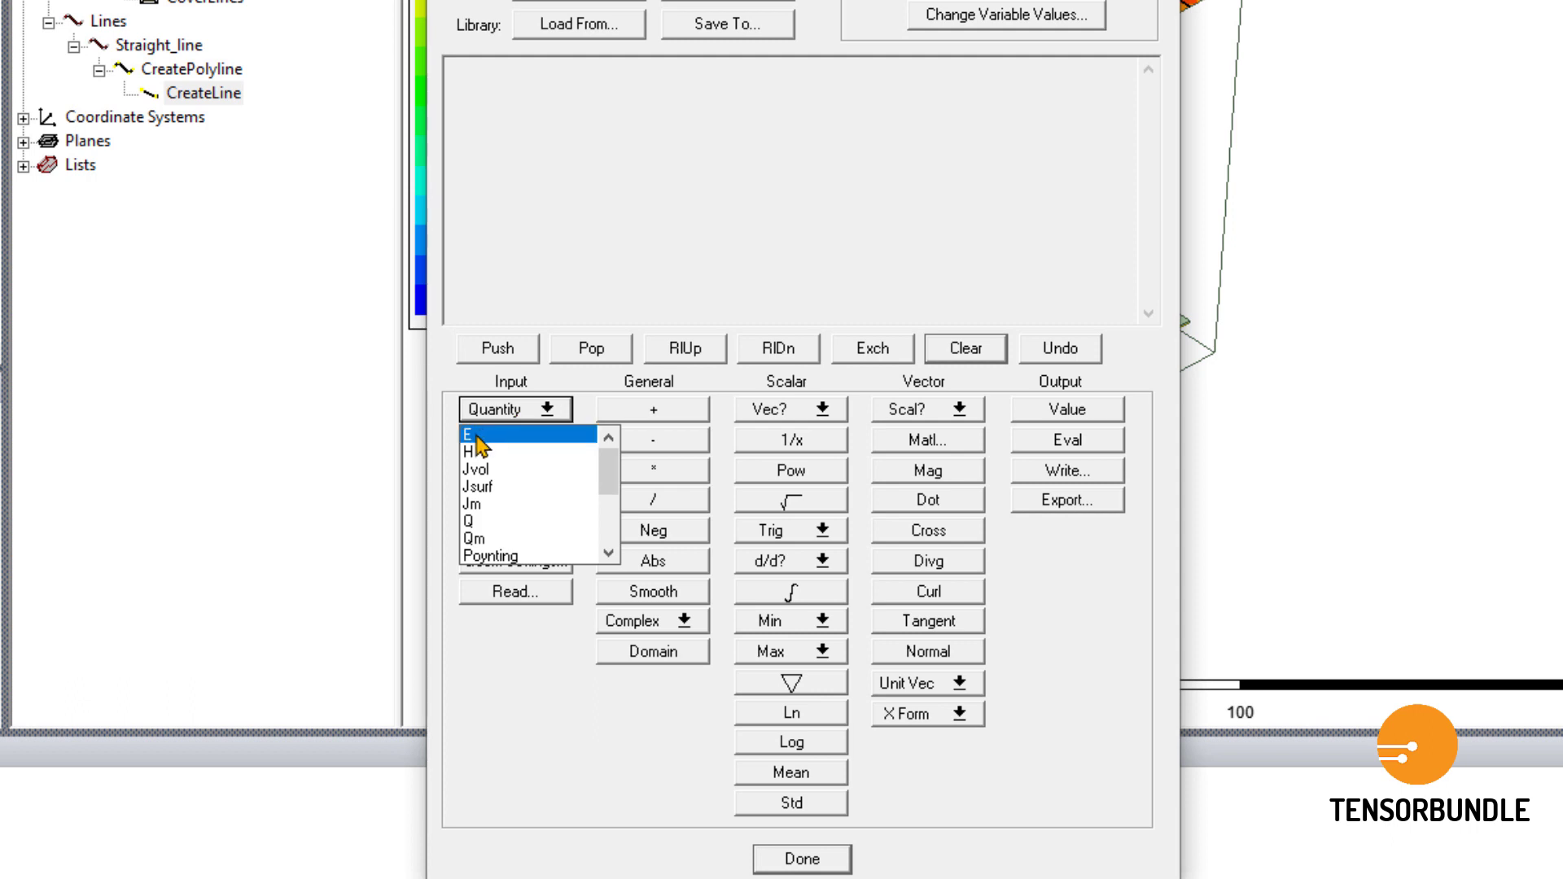
{"action": "left_click", "coordinate": [476, 435]}
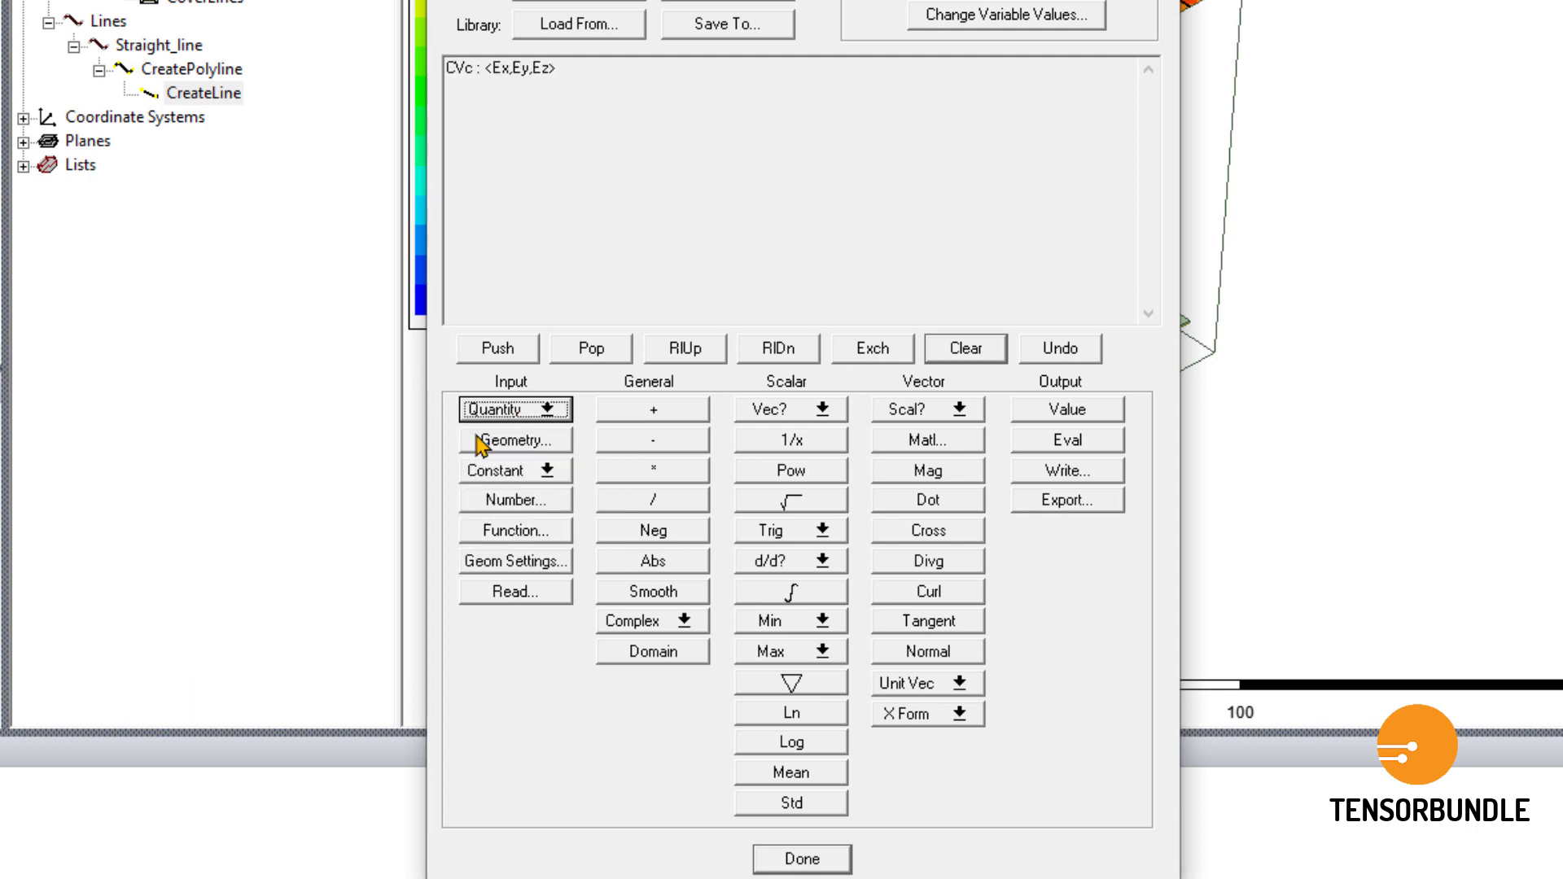
{"action": "left_click", "coordinate": [535, 444]}
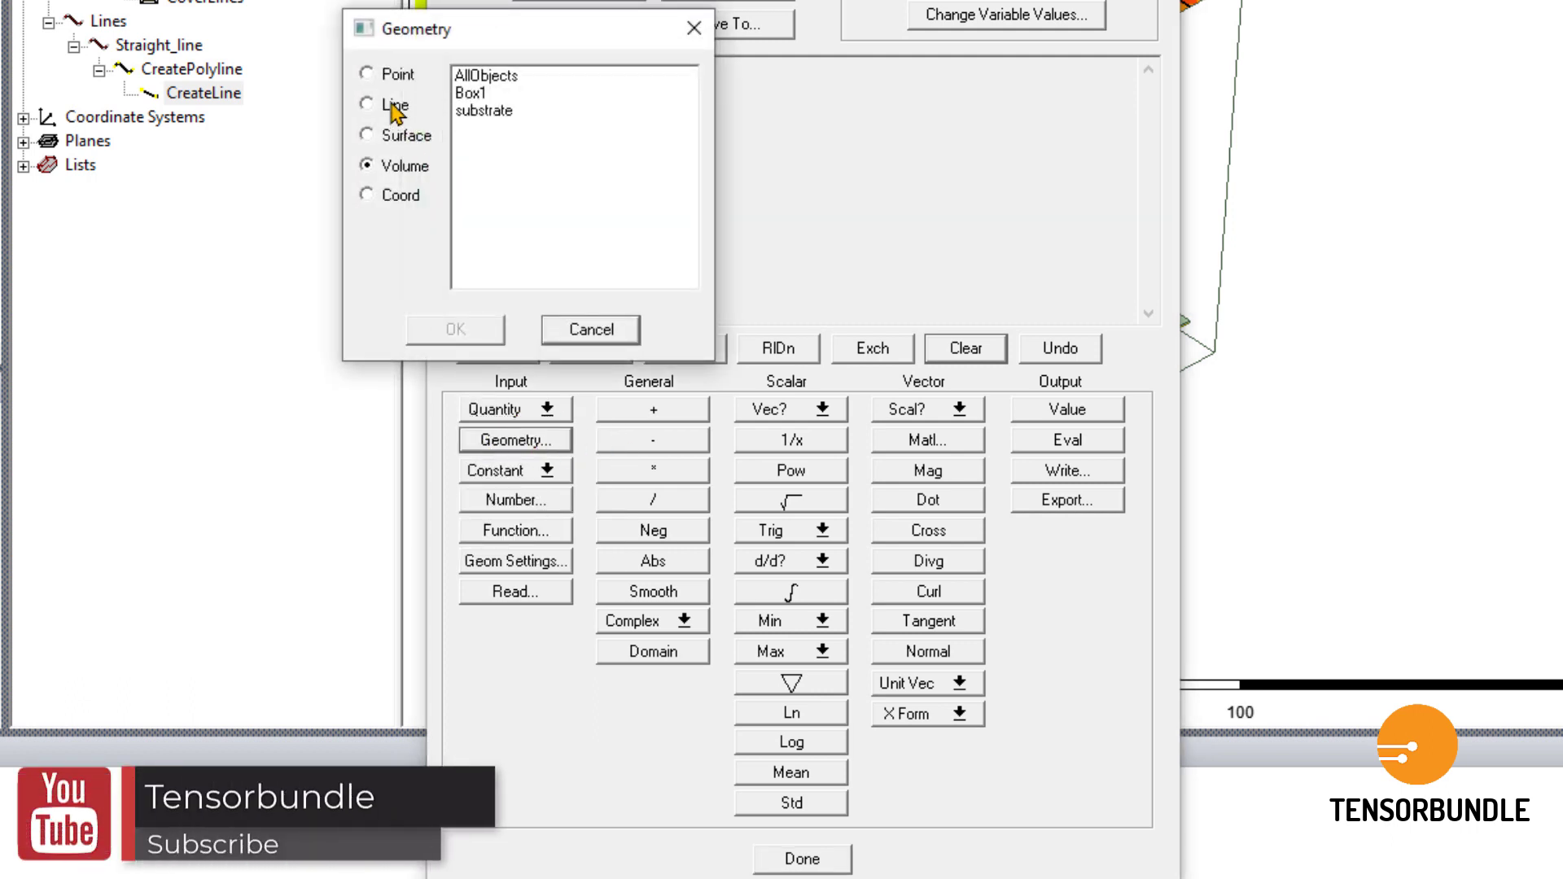
{"action": "left_click", "coordinate": [395, 105]}
{"action": "left_click", "coordinate": [518, 77]}
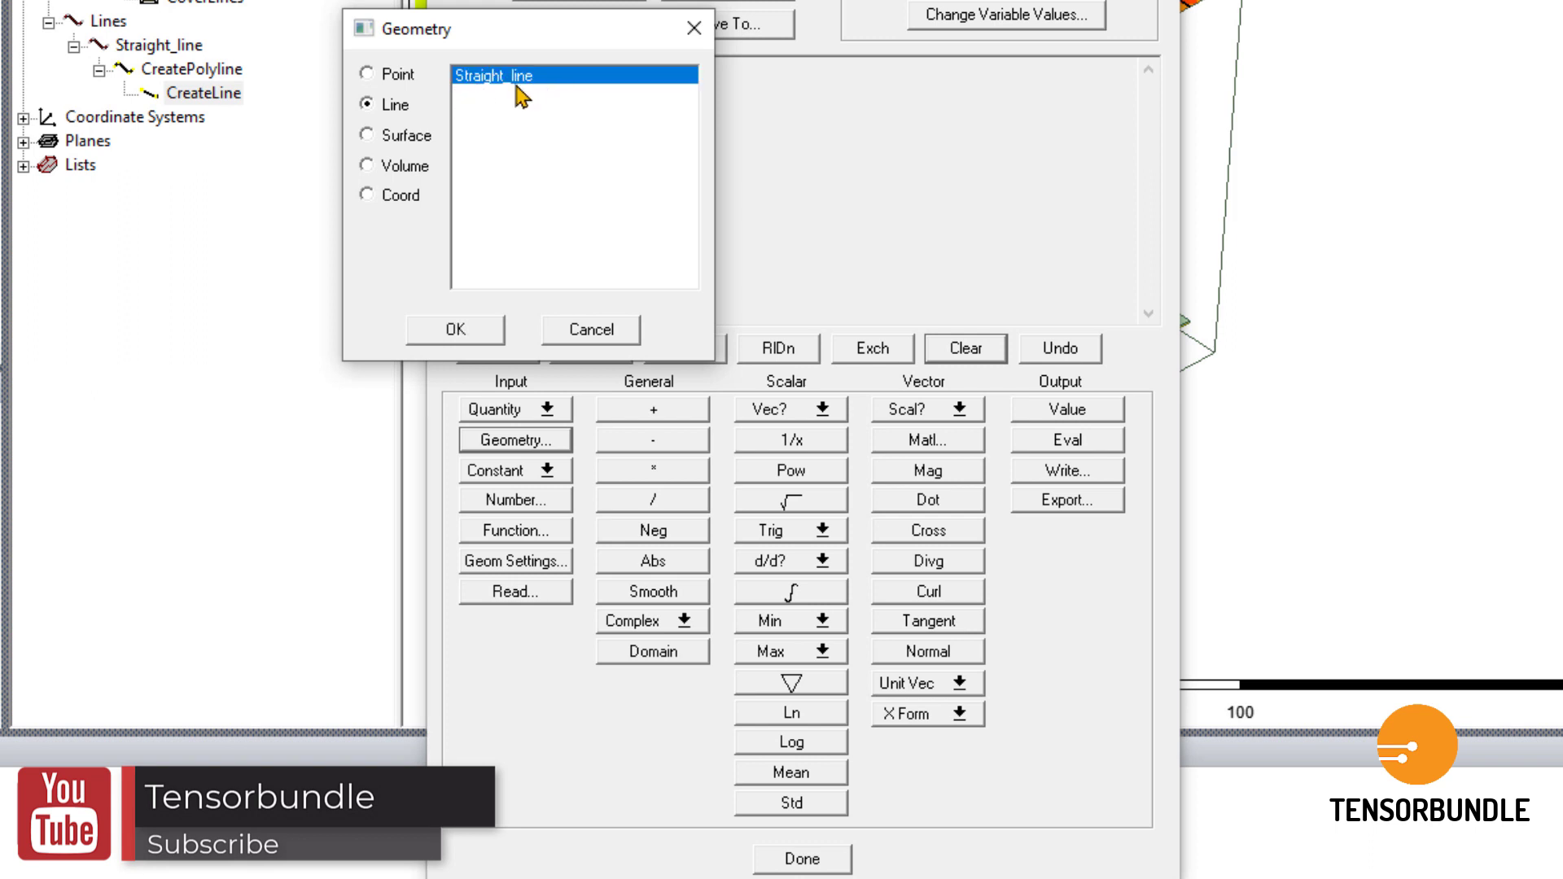
{"action": "left_click", "coordinate": [474, 329]}
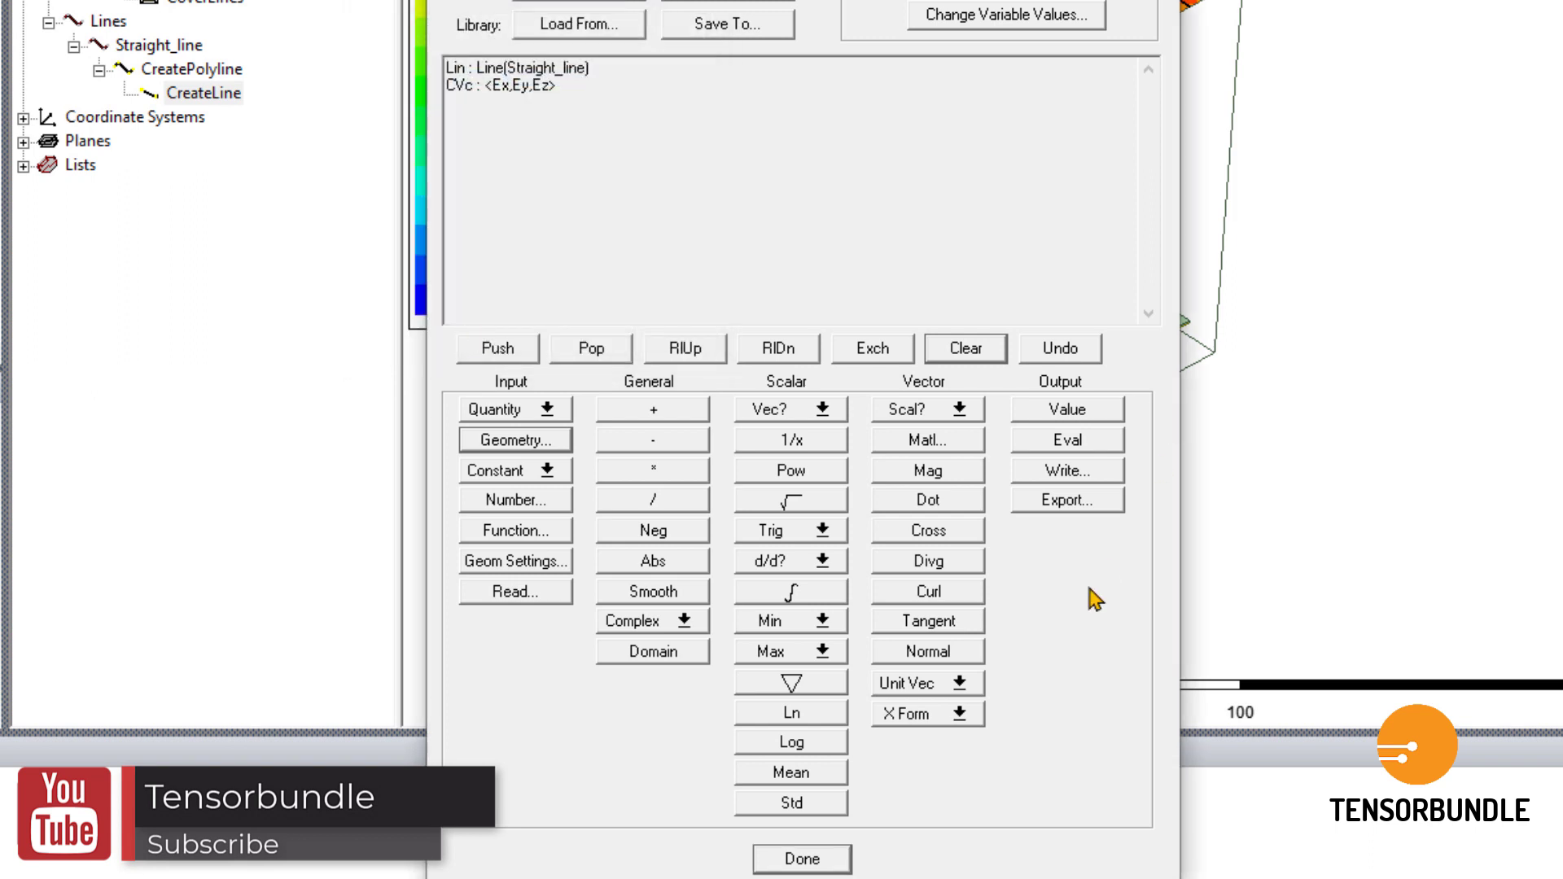
Dot E with the real tangent vector, take CmplxMag, and save as Emag_straight_line.
{"action": "left_click", "coordinate": [954, 684]}
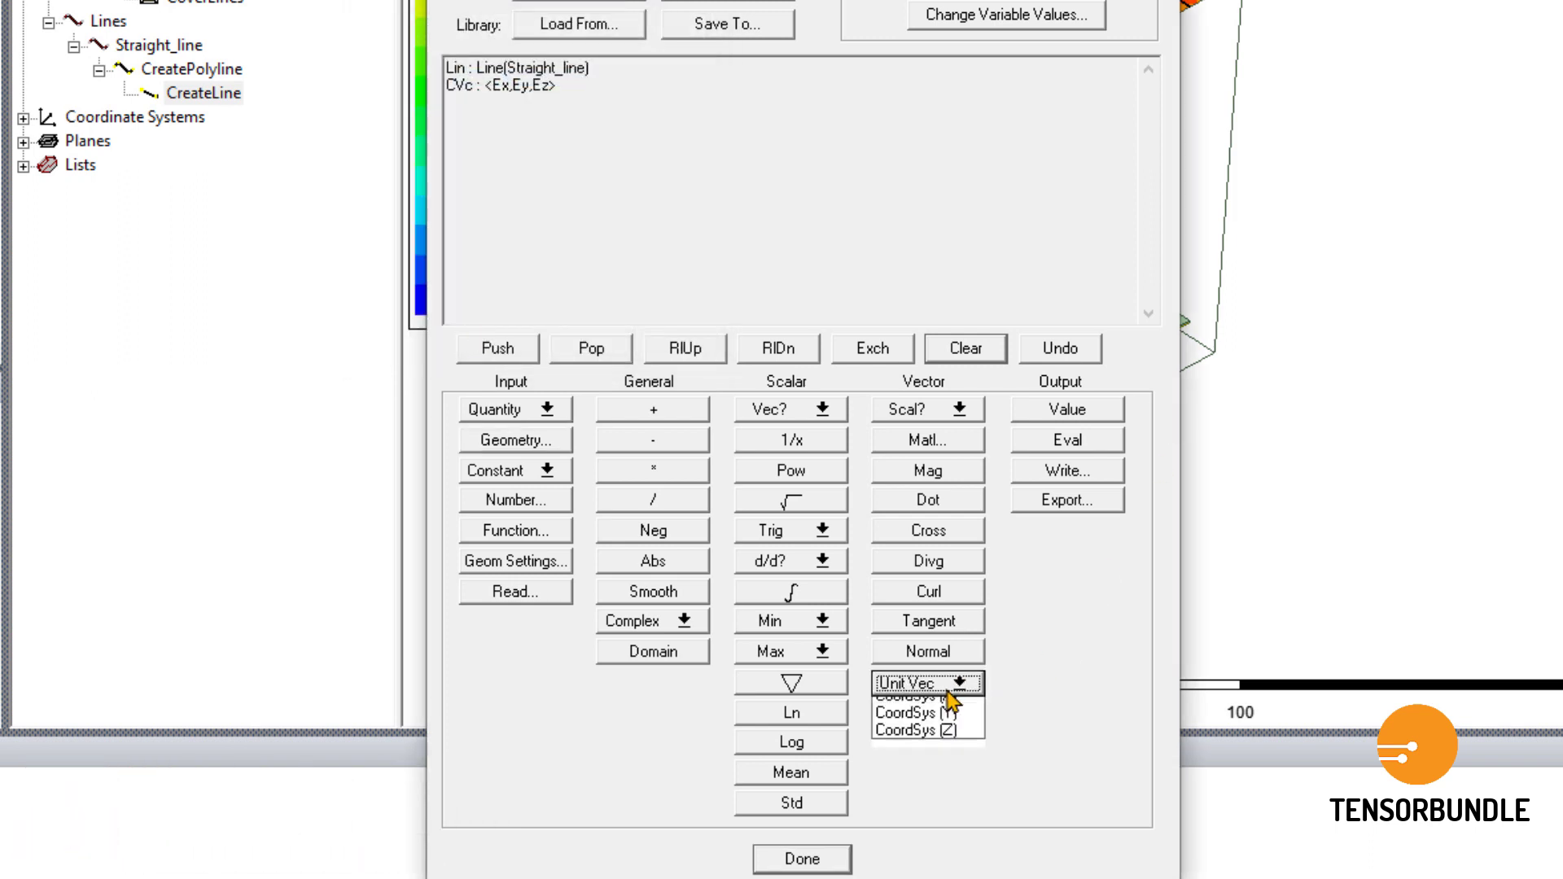
{"action": "left_click", "coordinate": [926, 712]}
{"action": "left_click", "coordinate": [669, 623]}
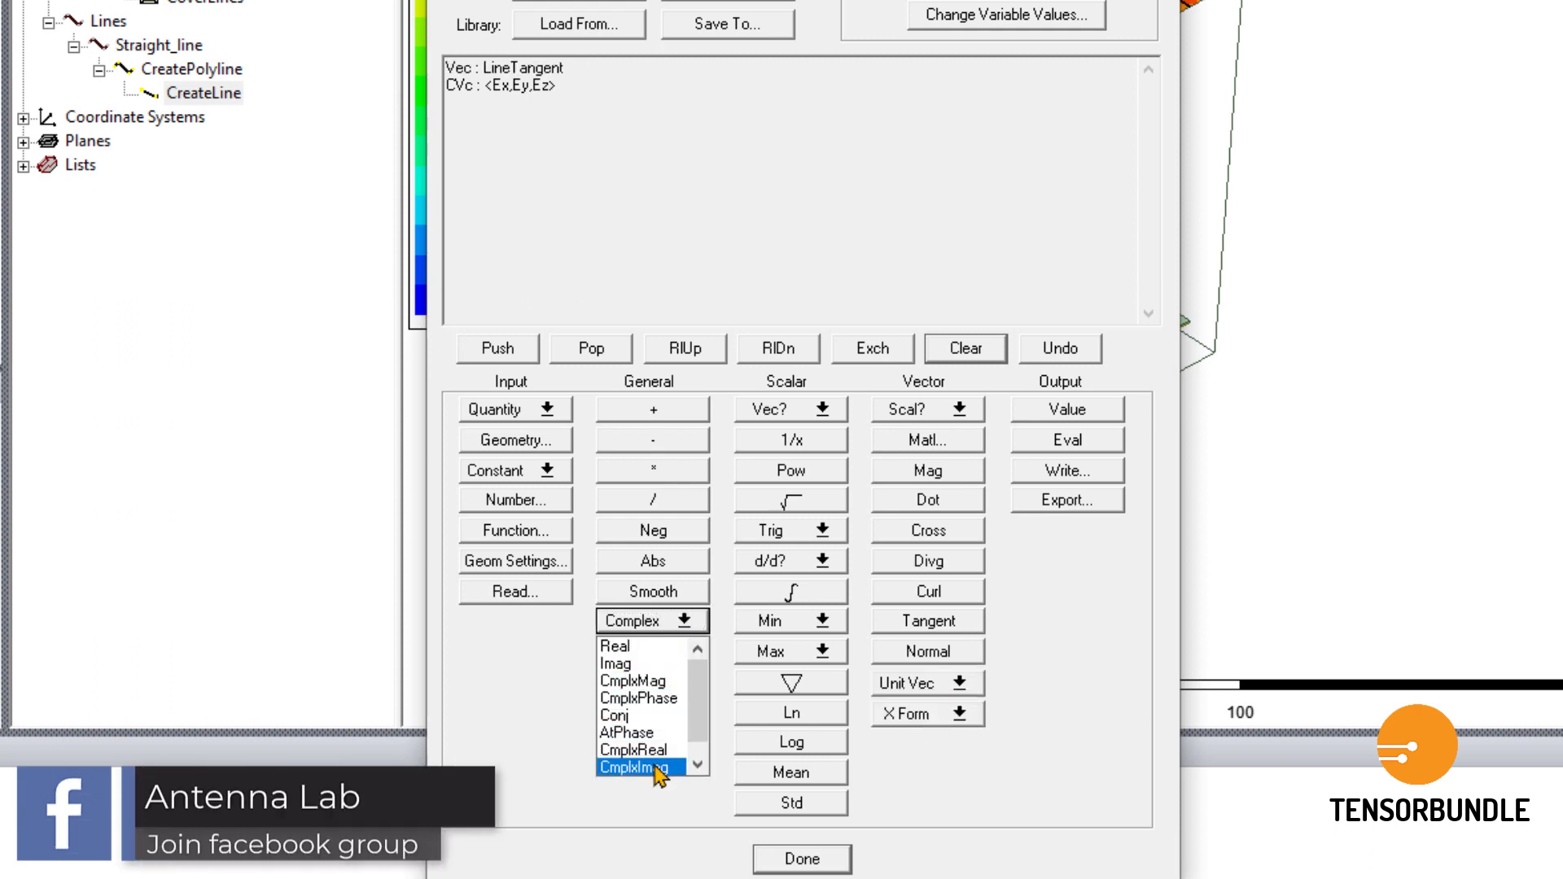
{"action": "left_click", "coordinate": [643, 750]}
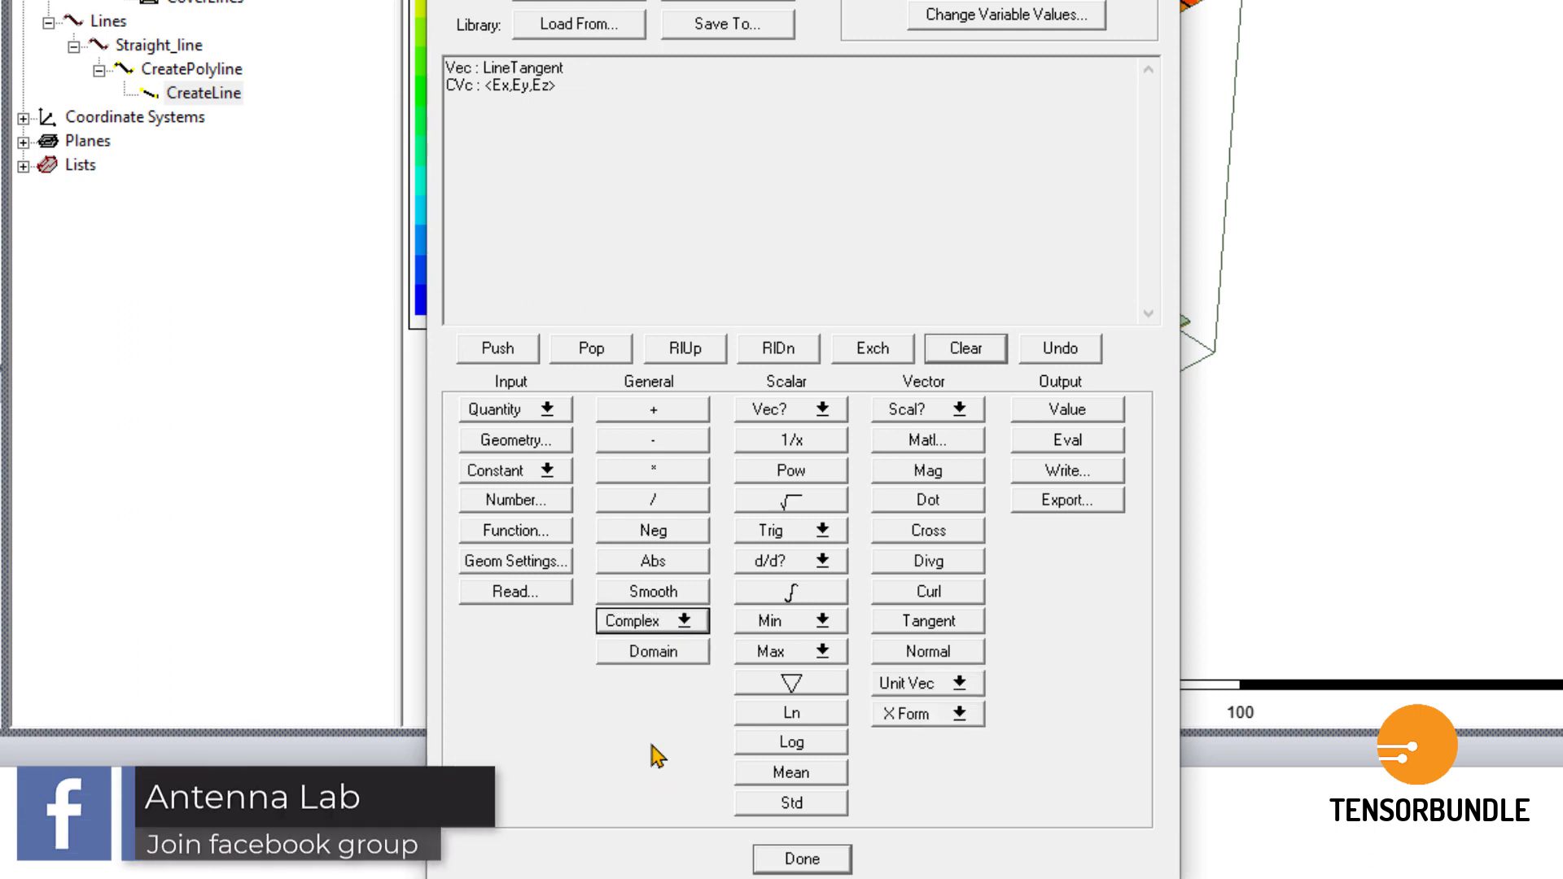
{"action": "left_click", "coordinate": [962, 507]}
{"action": "left_click", "coordinate": [683, 623]}
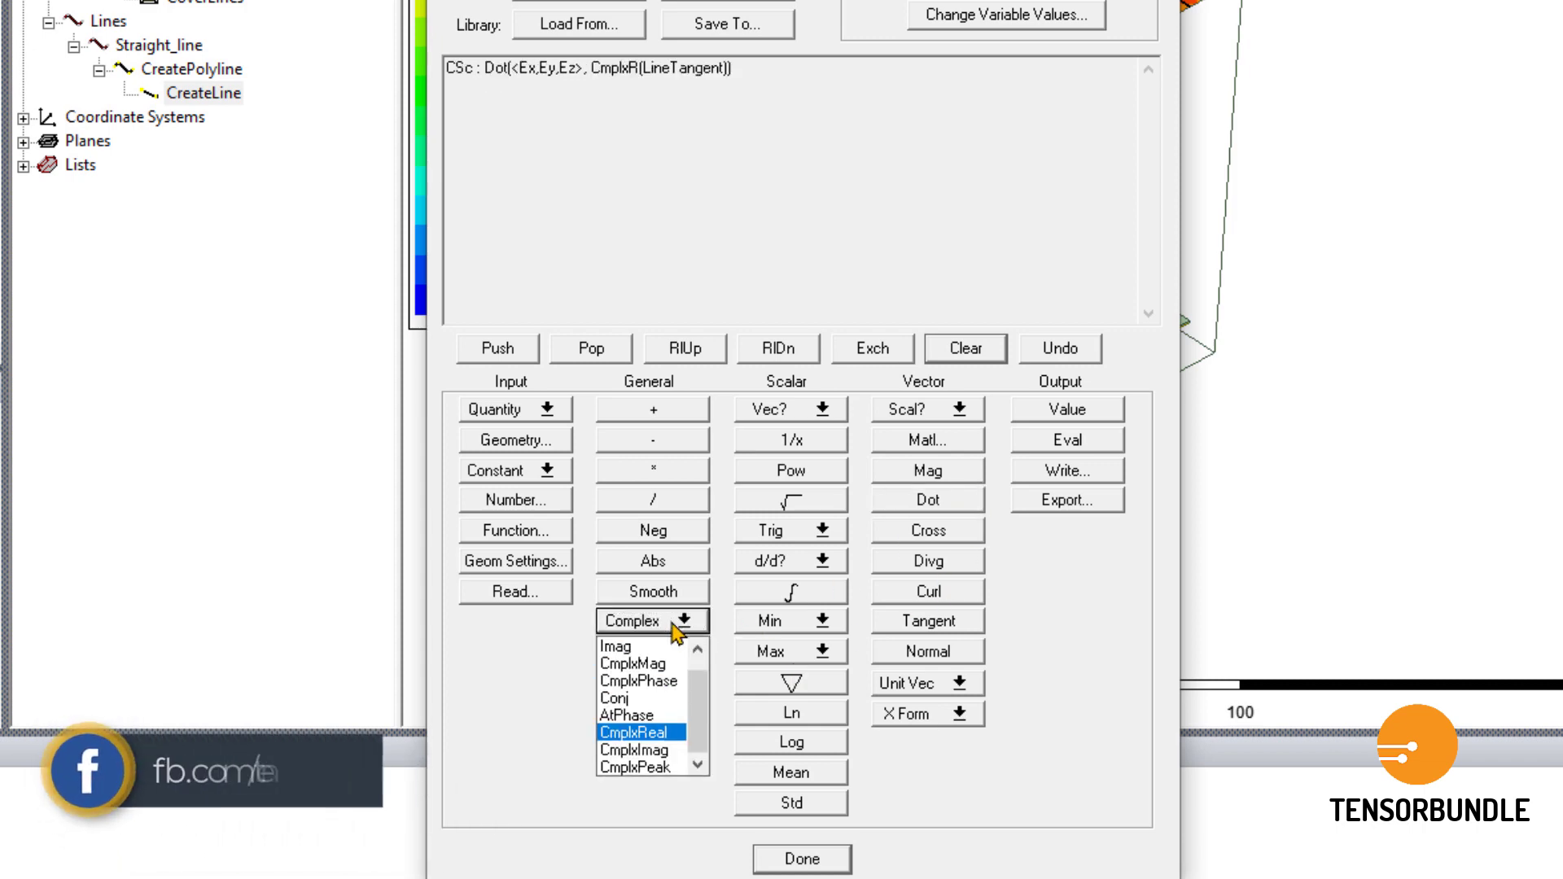
{"action": "key", "text": "Escape"}
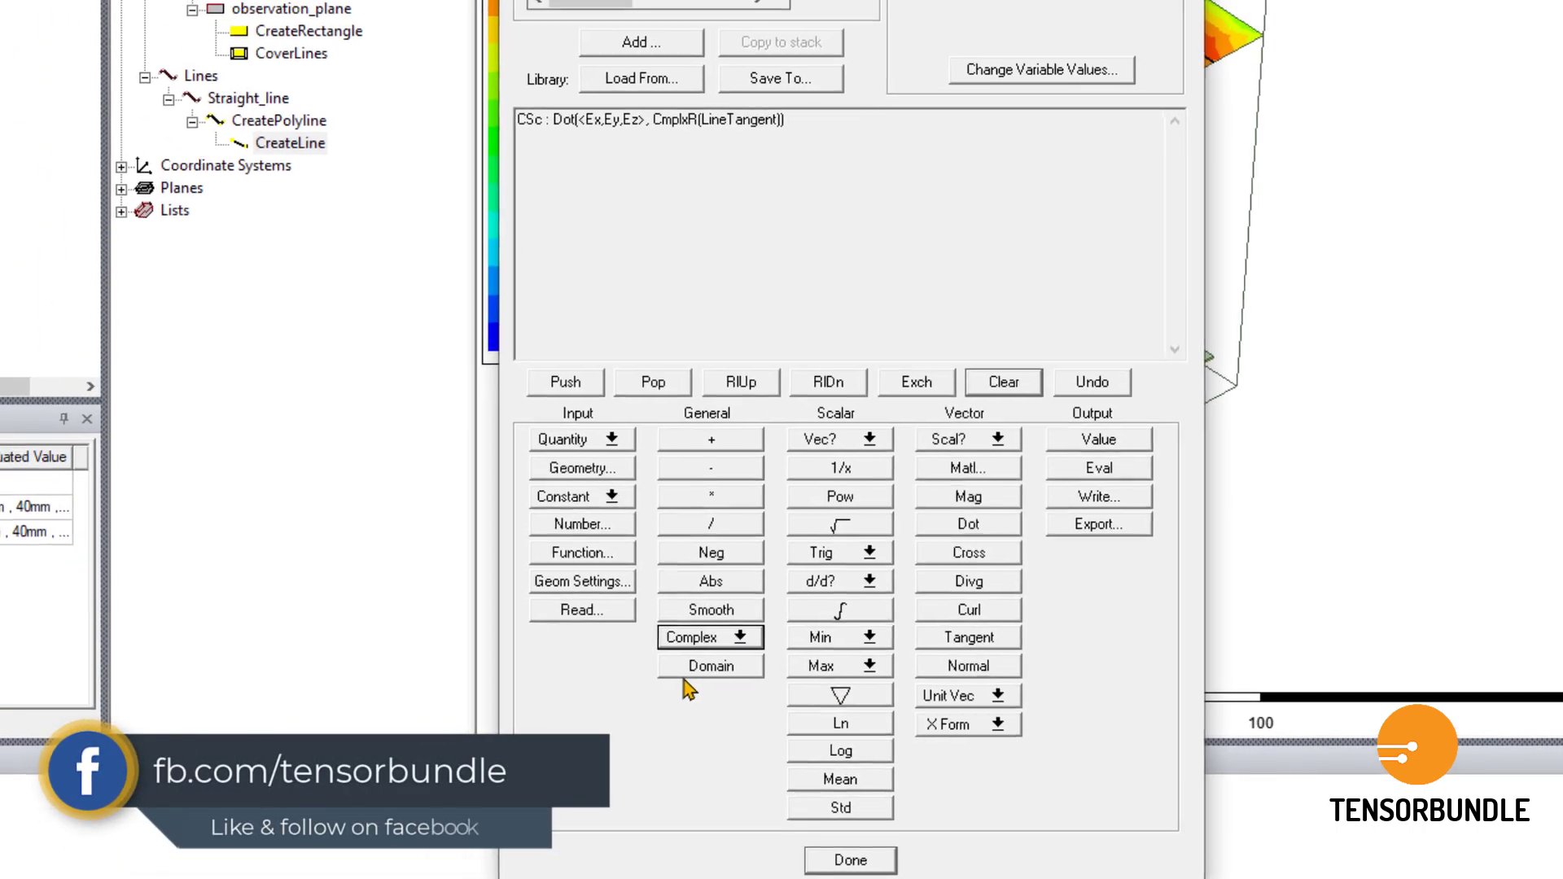
{"action": "left_click", "coordinate": [641, 42]}
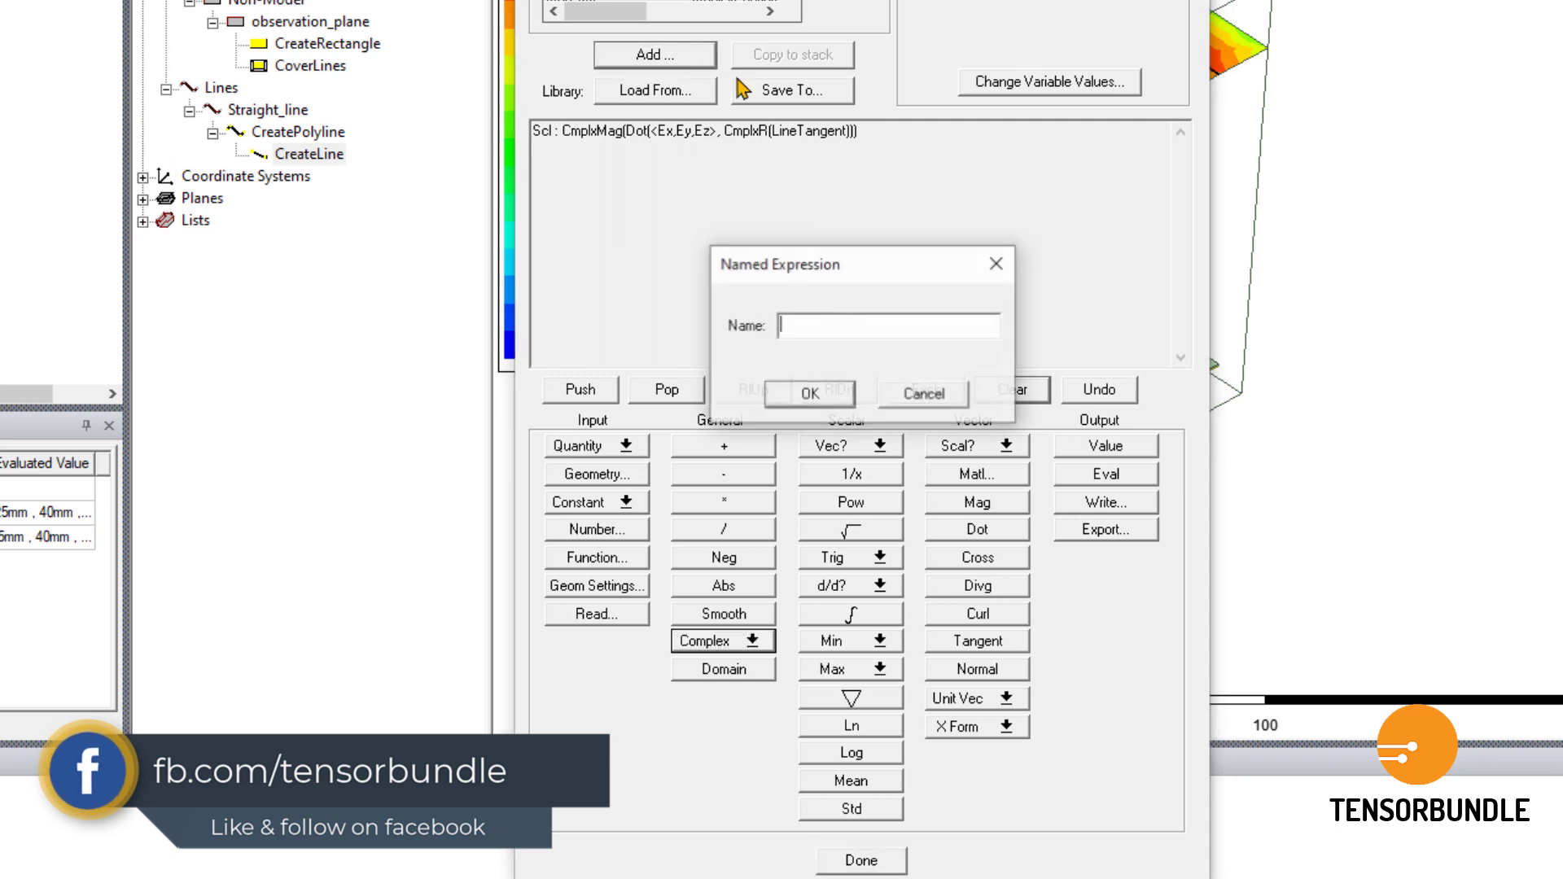
{"action": "type", "text": "E"}
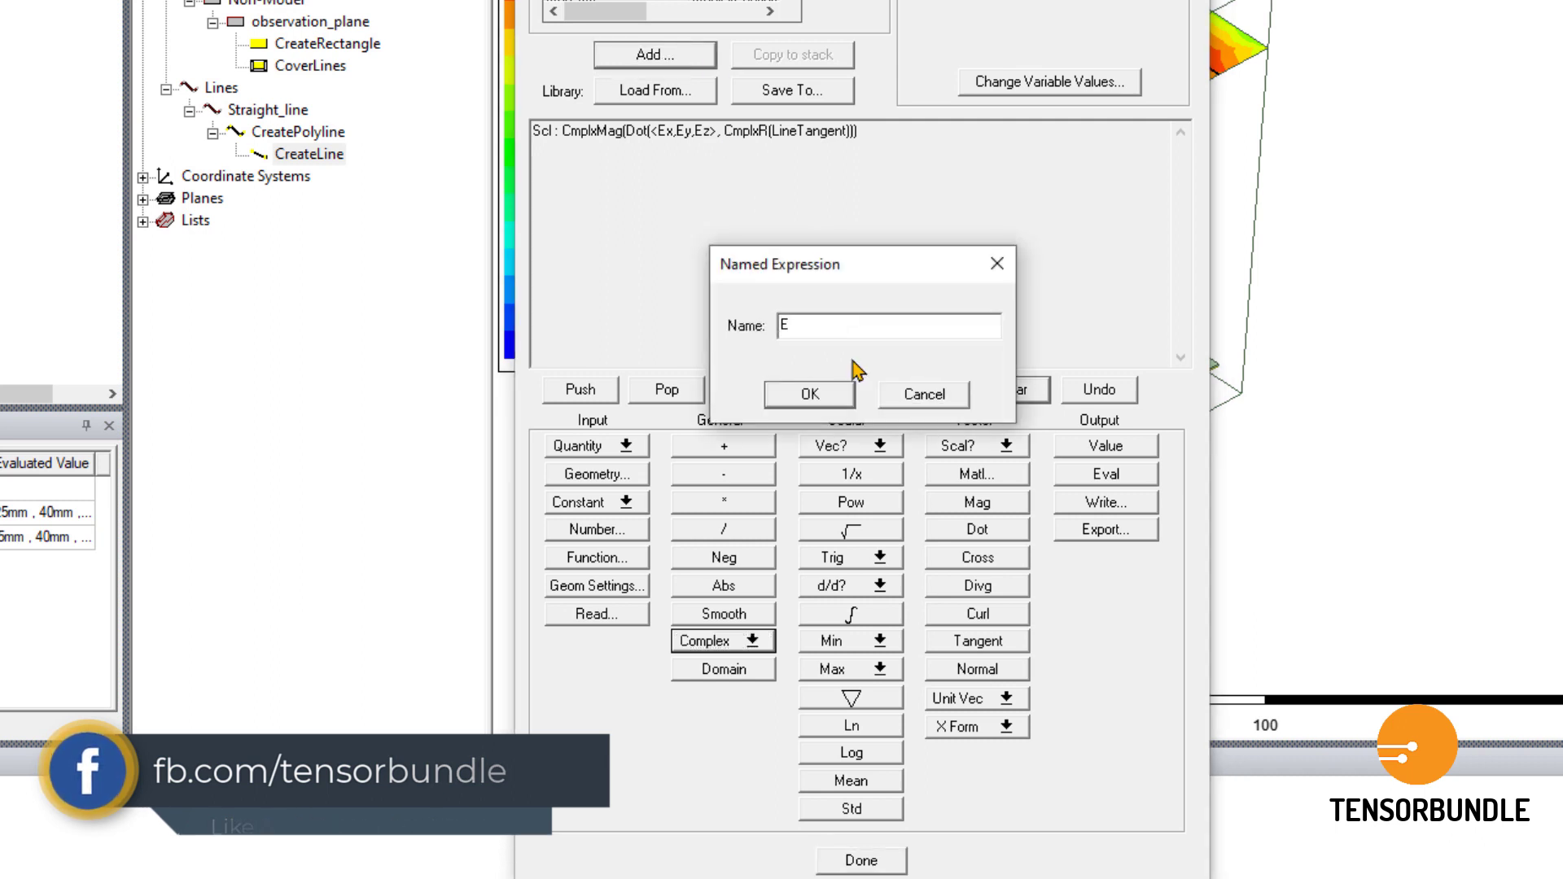
{"action": "type", "text": "mag_straight_line"}
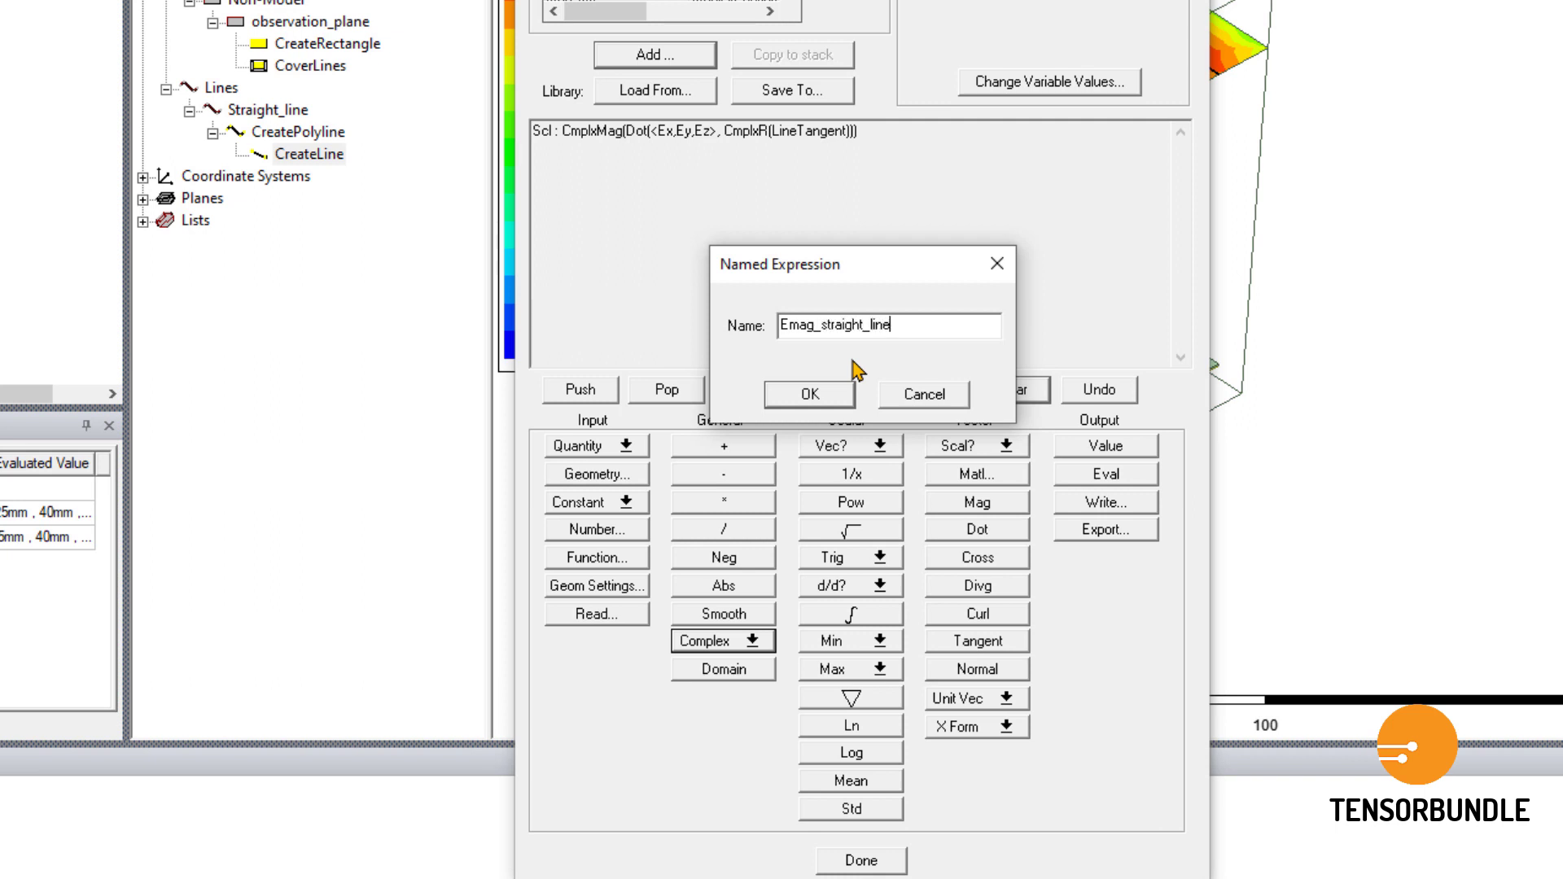
{"action": "left_click", "coordinate": [791, 395]}
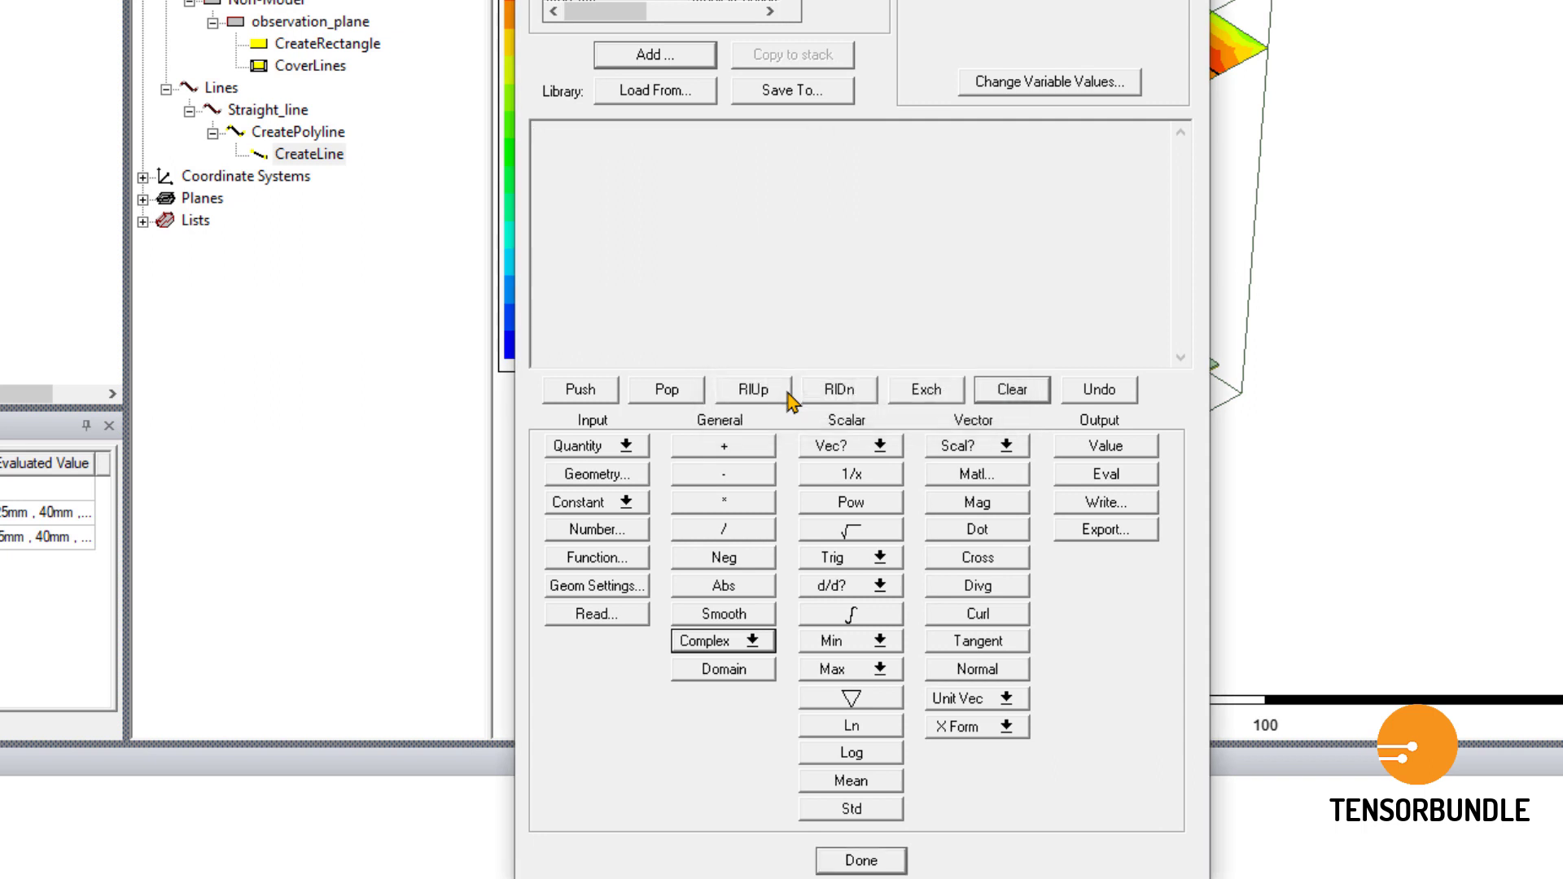
Load the E field onto the stack evaluated on line Straight_line.
{"action": "left_click", "coordinate": [636, 448]}
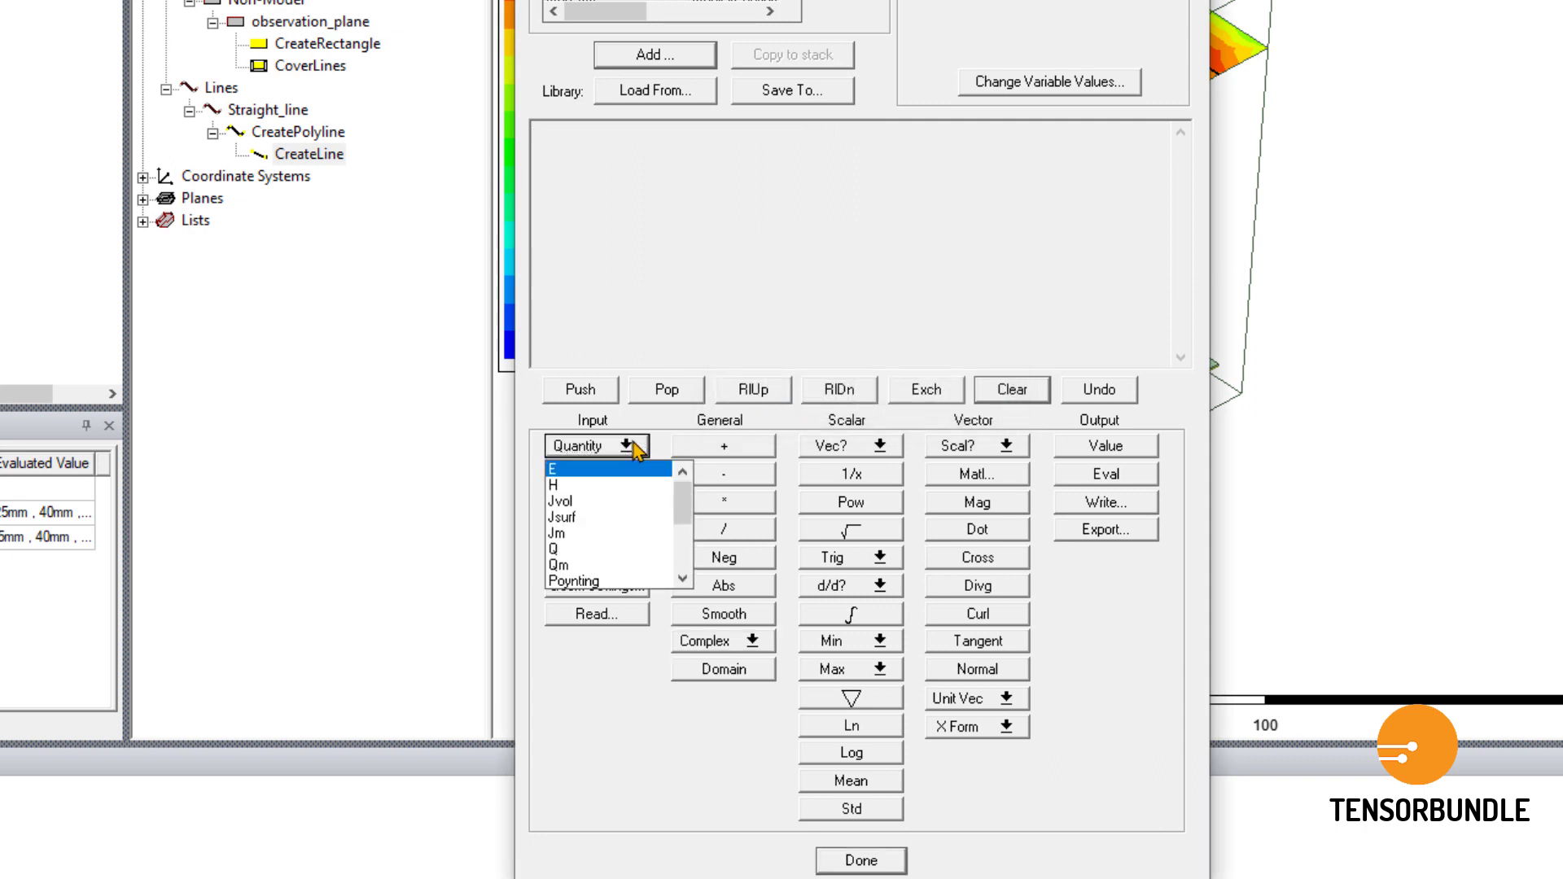
{"action": "left_click", "coordinate": [575, 470]}
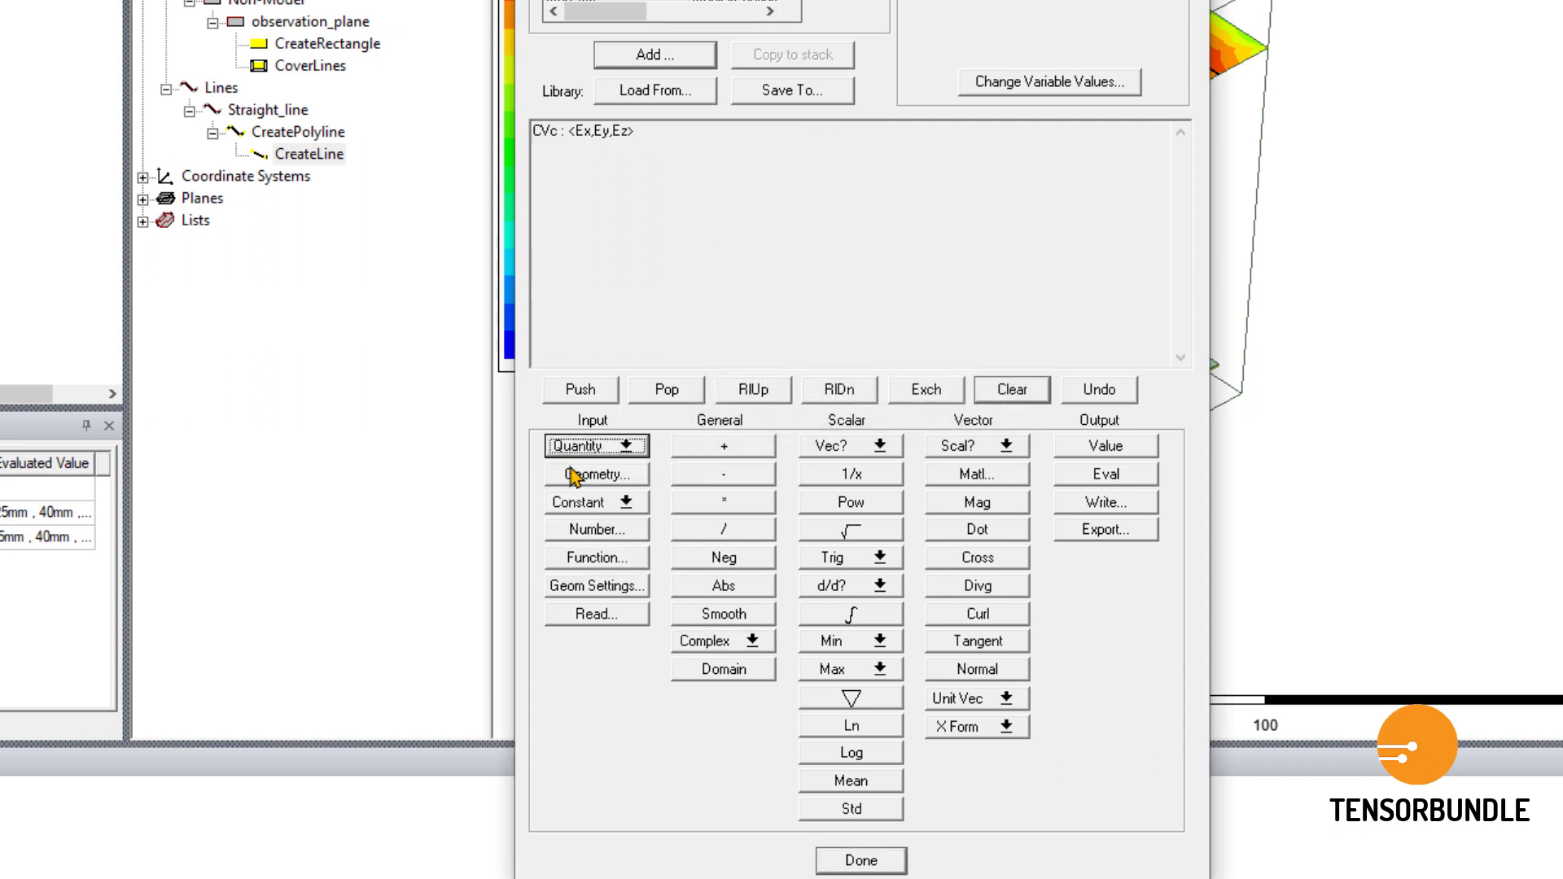
{"action": "left_click", "coordinate": [578, 476]}
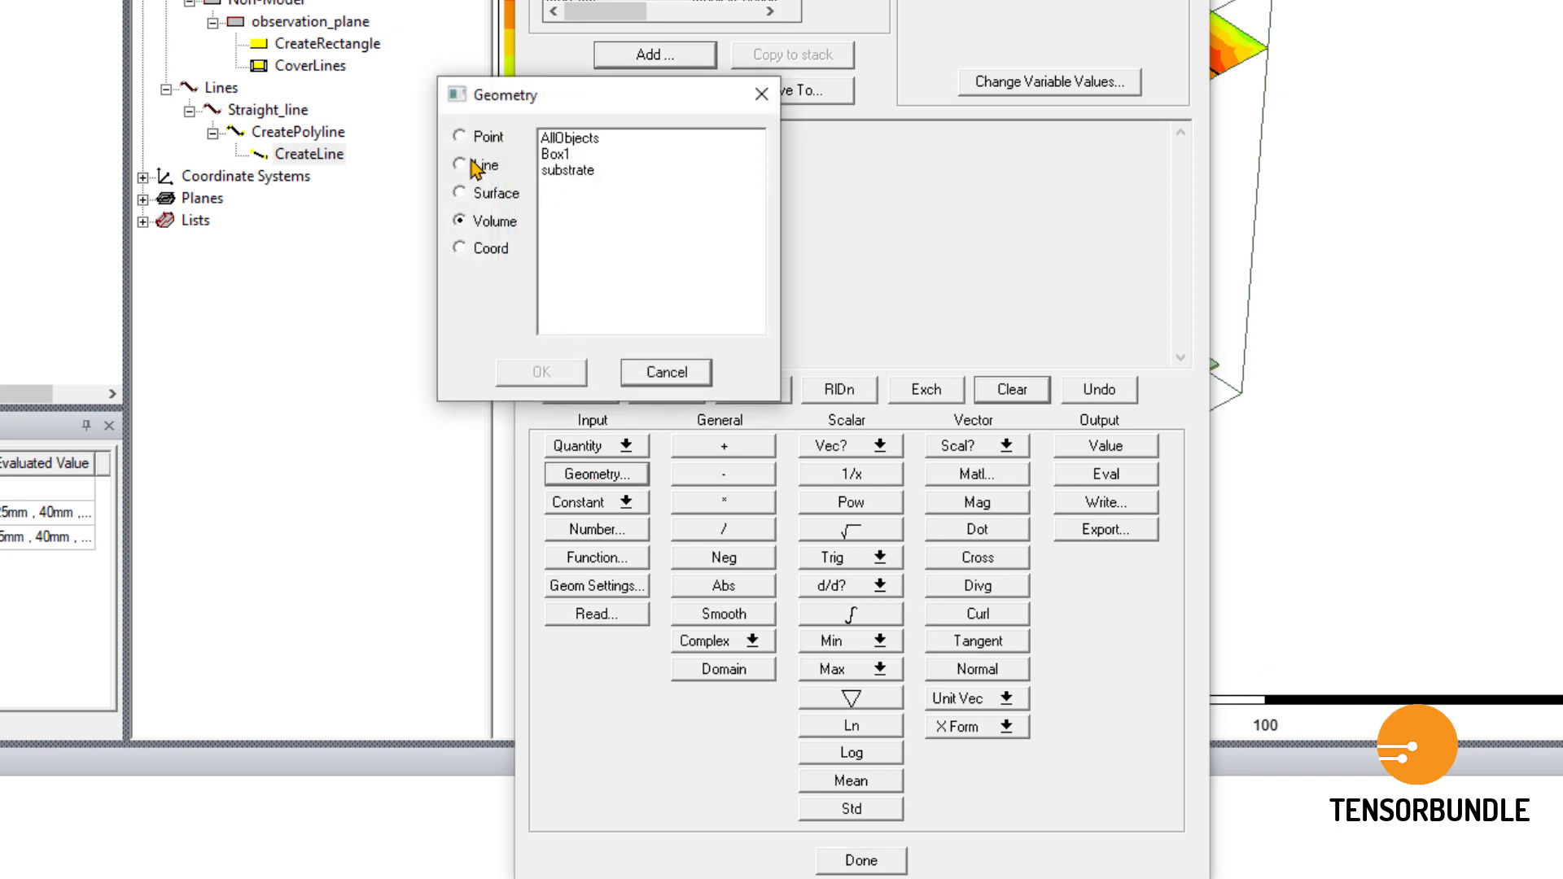
{"action": "left_click", "coordinate": [476, 166]}
{"action": "left_click", "coordinate": [614, 145]}
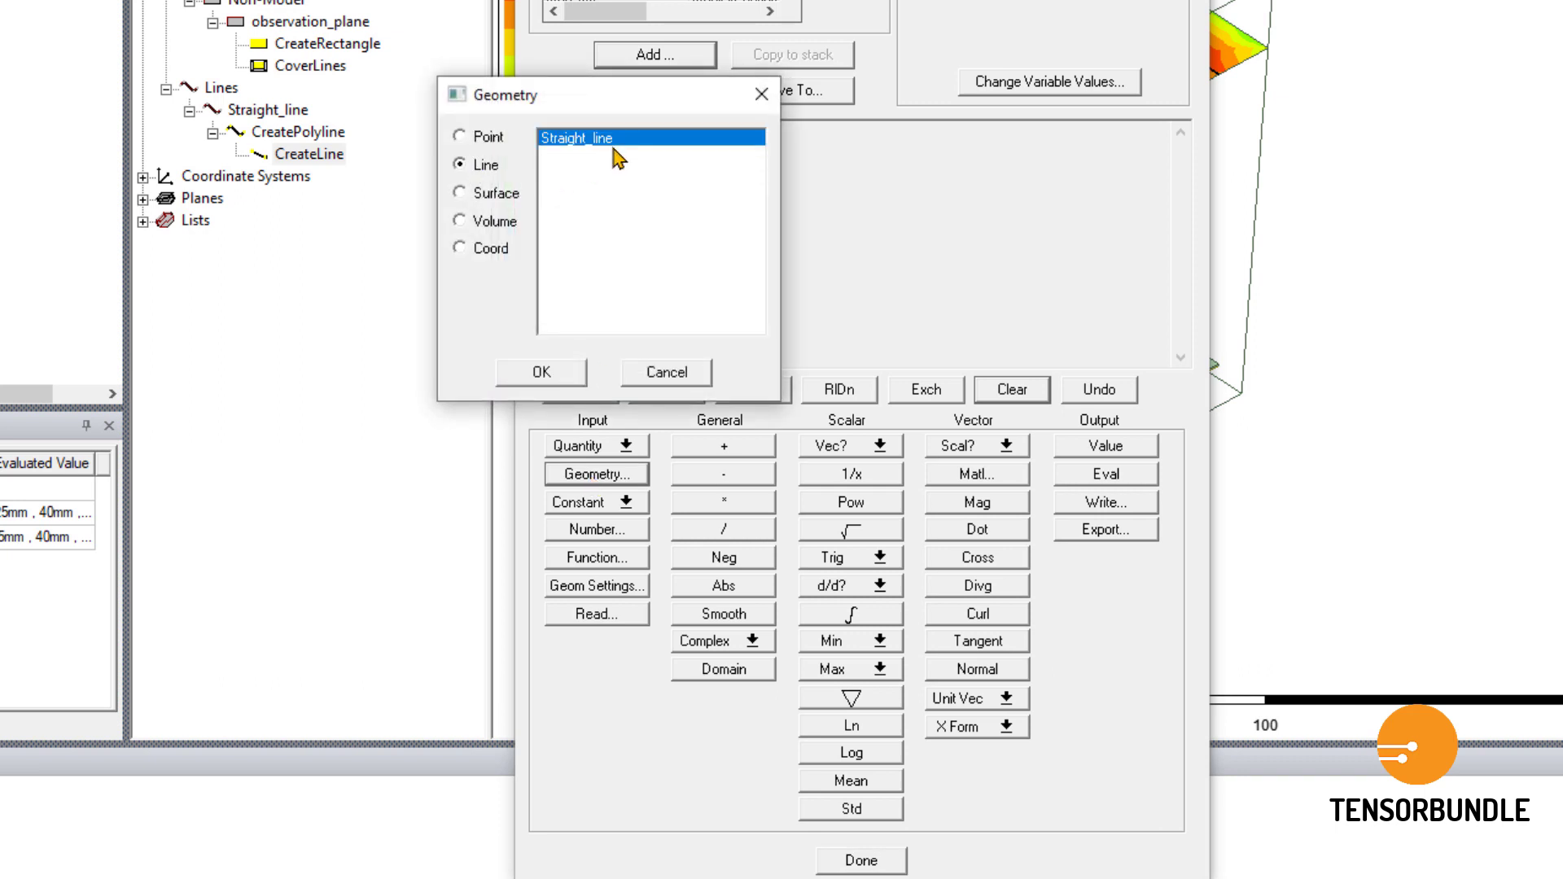
{"action": "left_click", "coordinate": [541, 372]}
Dot E with the real tangent vector, take CmplxPhase, and save as Ephase_straight_line.
{"action": "left_click", "coordinate": [1008, 705]}
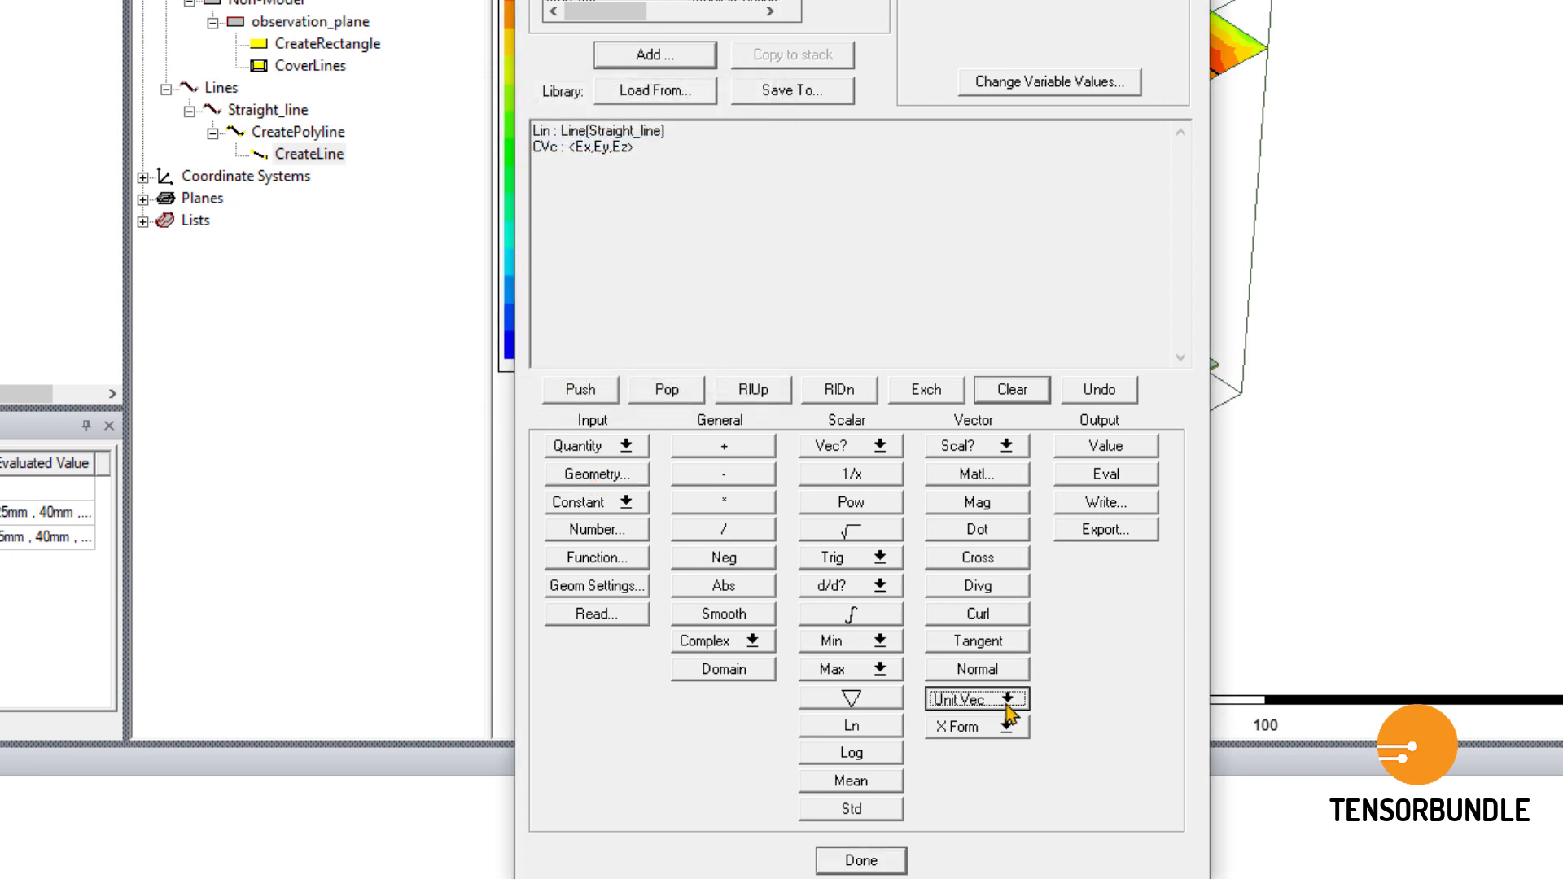
{"action": "left_click", "coordinate": [1008, 700]}
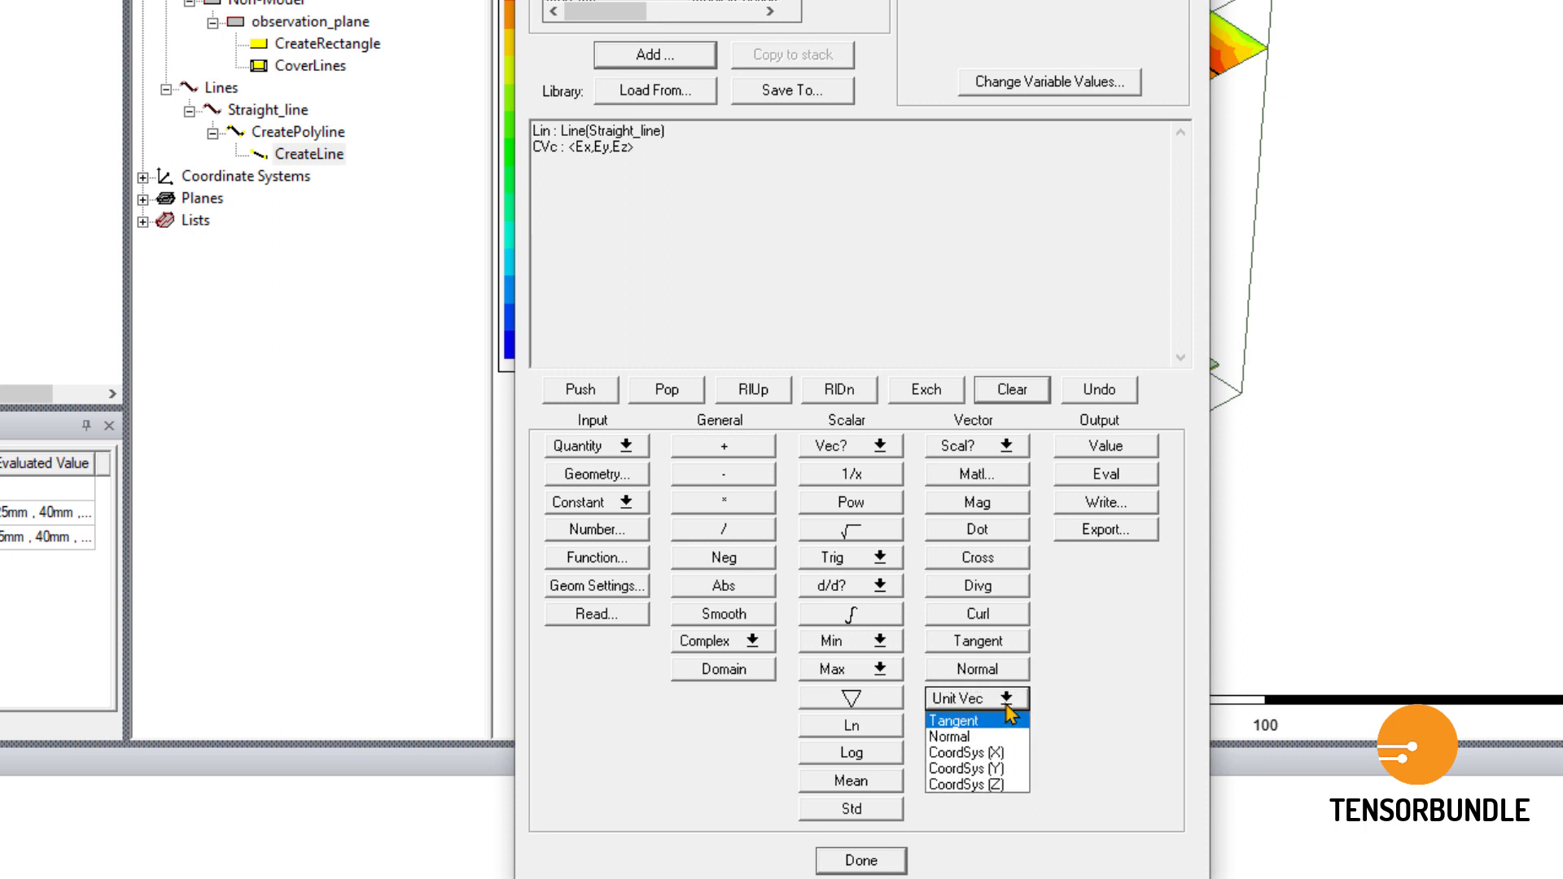
{"action": "left_click", "coordinate": [967, 723]}
{"action": "left_click", "coordinate": [726, 646]}
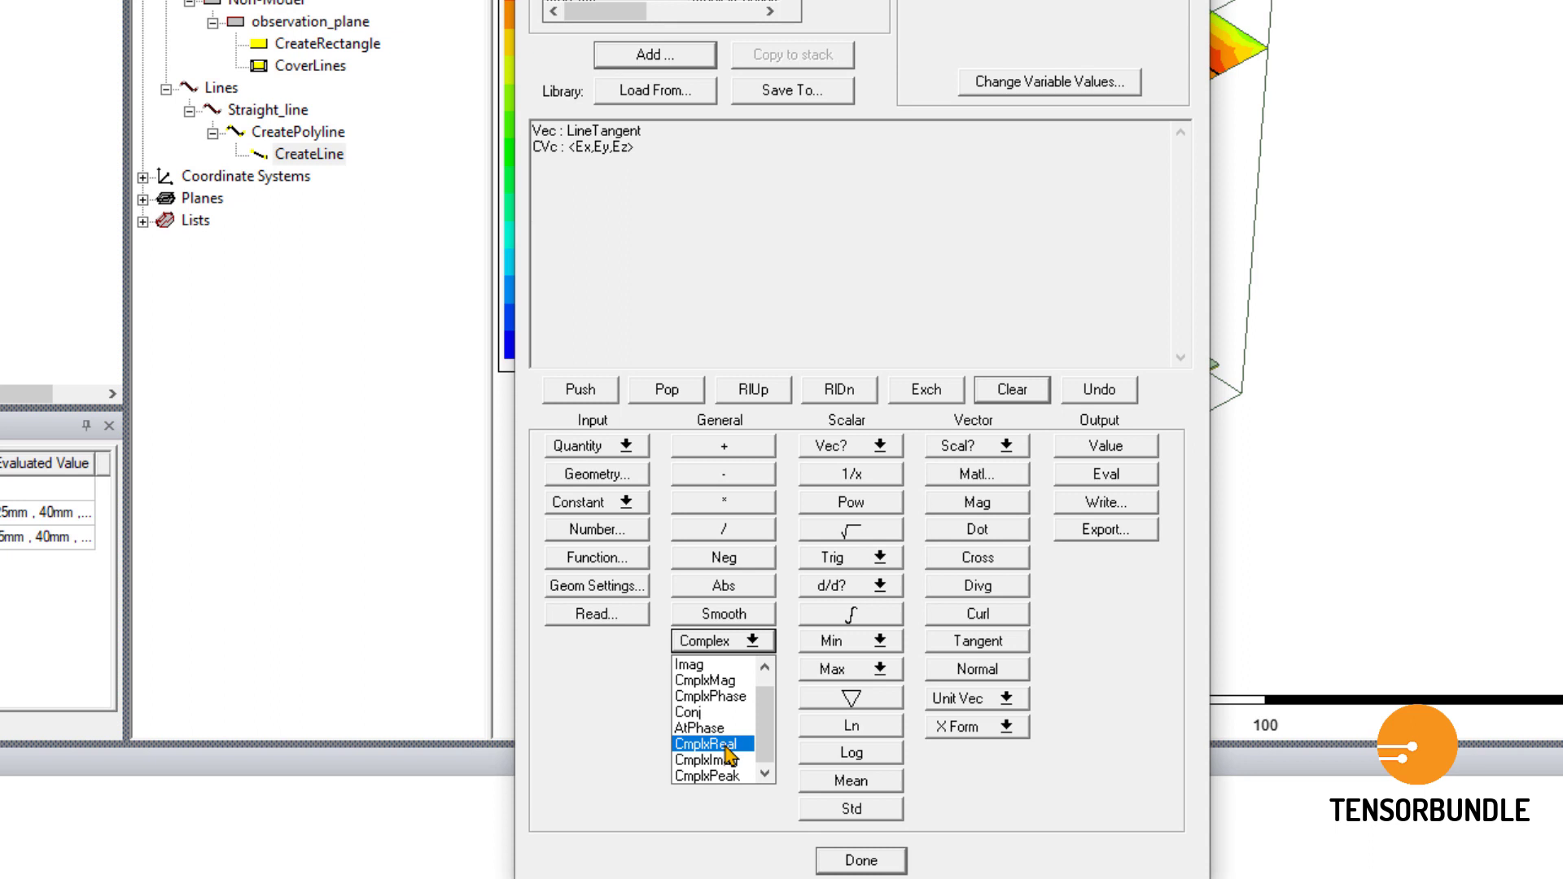
{"action": "left_click", "coordinate": [727, 744]}
{"action": "left_click", "coordinate": [994, 536]}
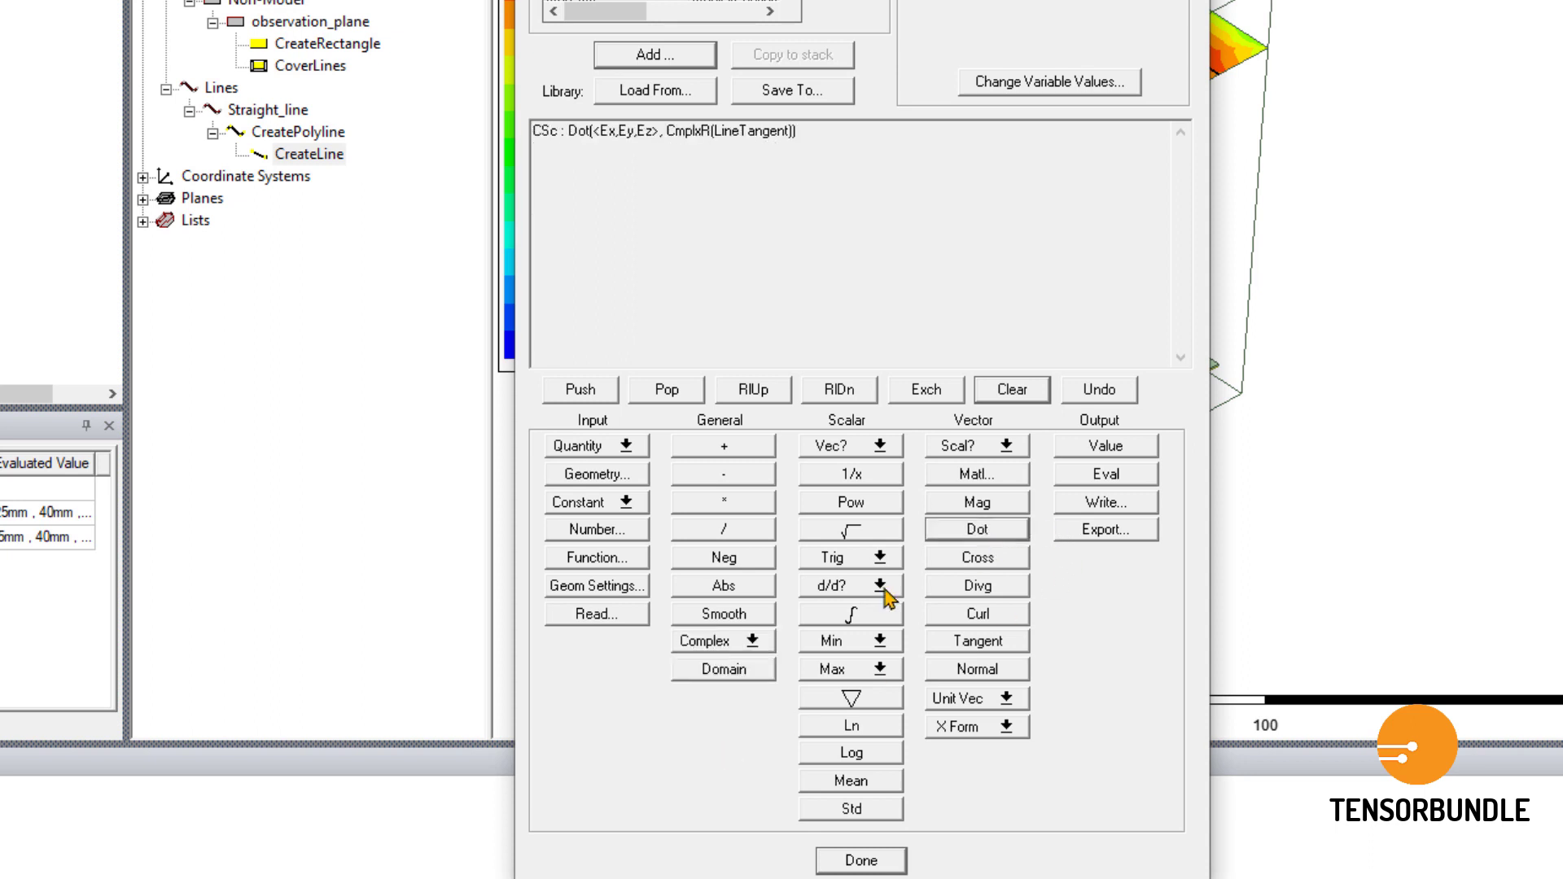
{"action": "left_click", "coordinate": [735, 647]}
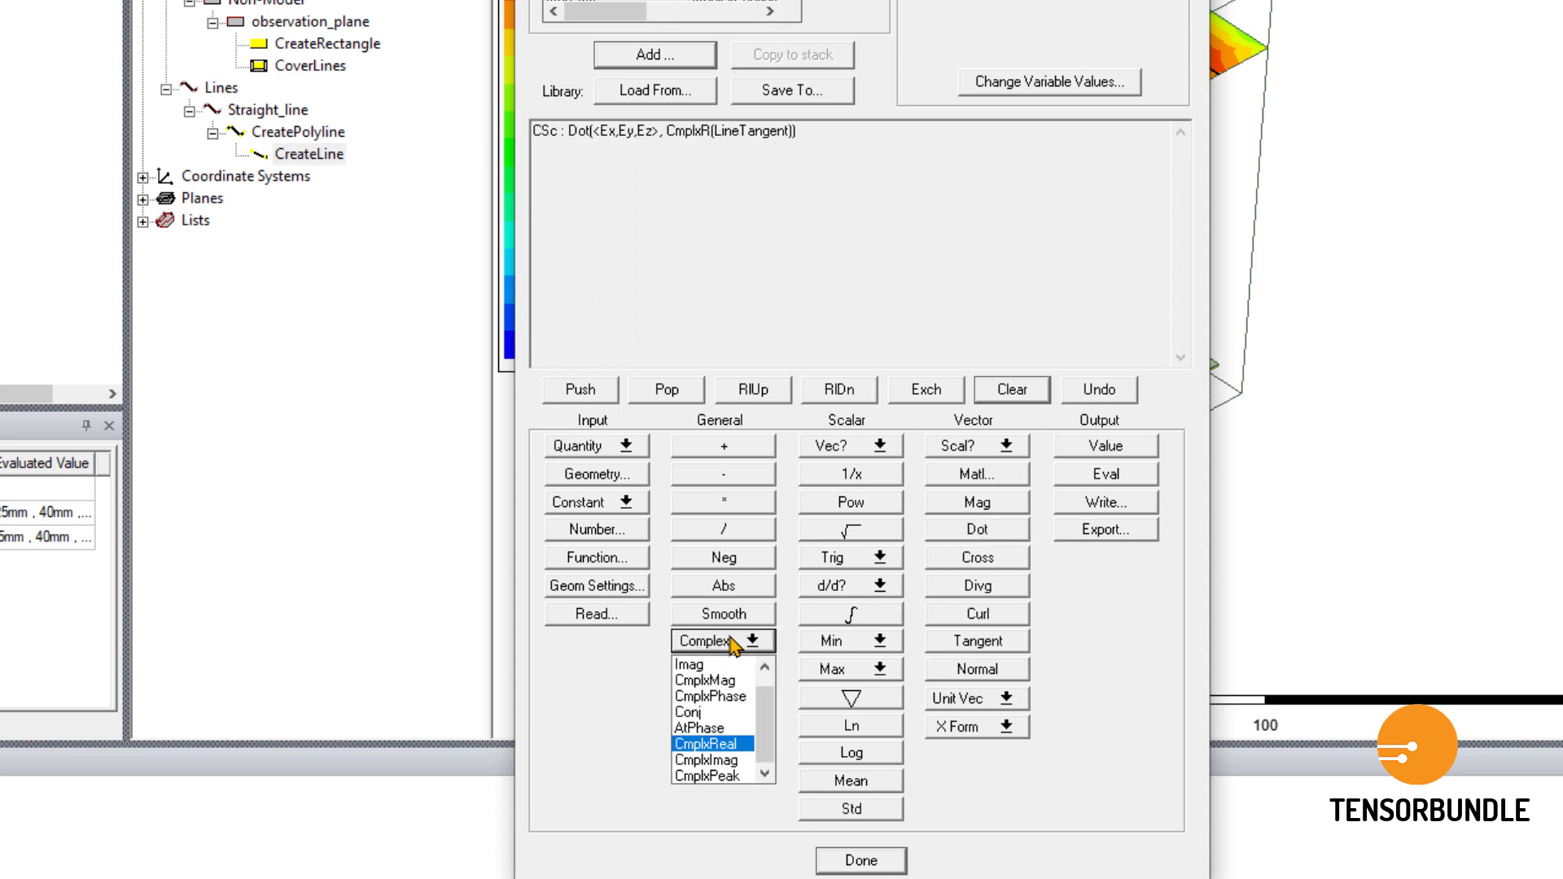
{"action": "left_click", "coordinate": [714, 699]}
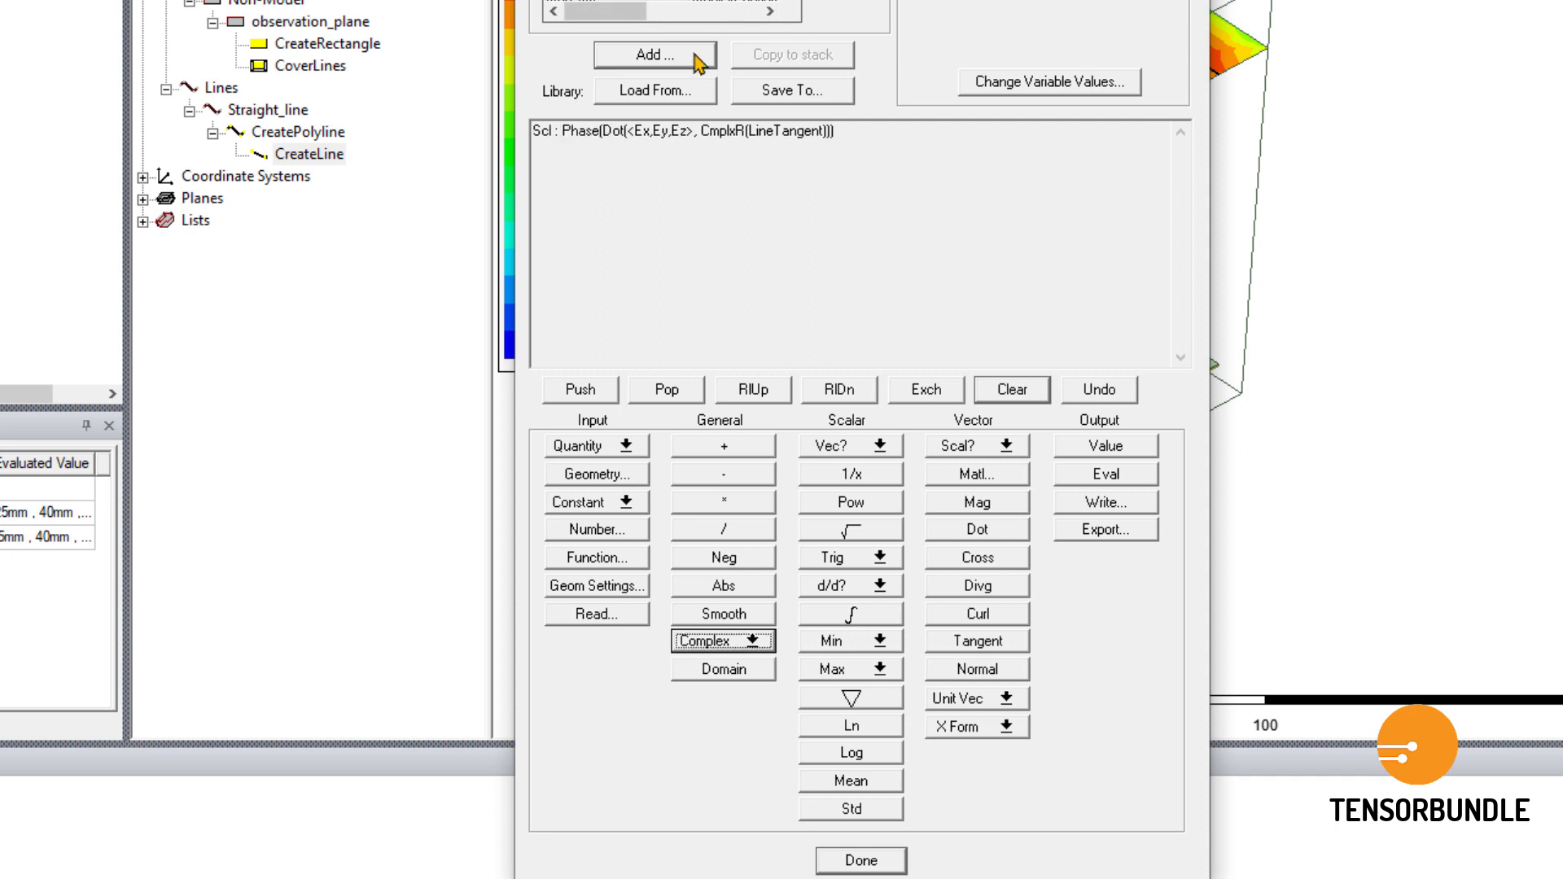
{"action": "left_click", "coordinate": [656, 55]}
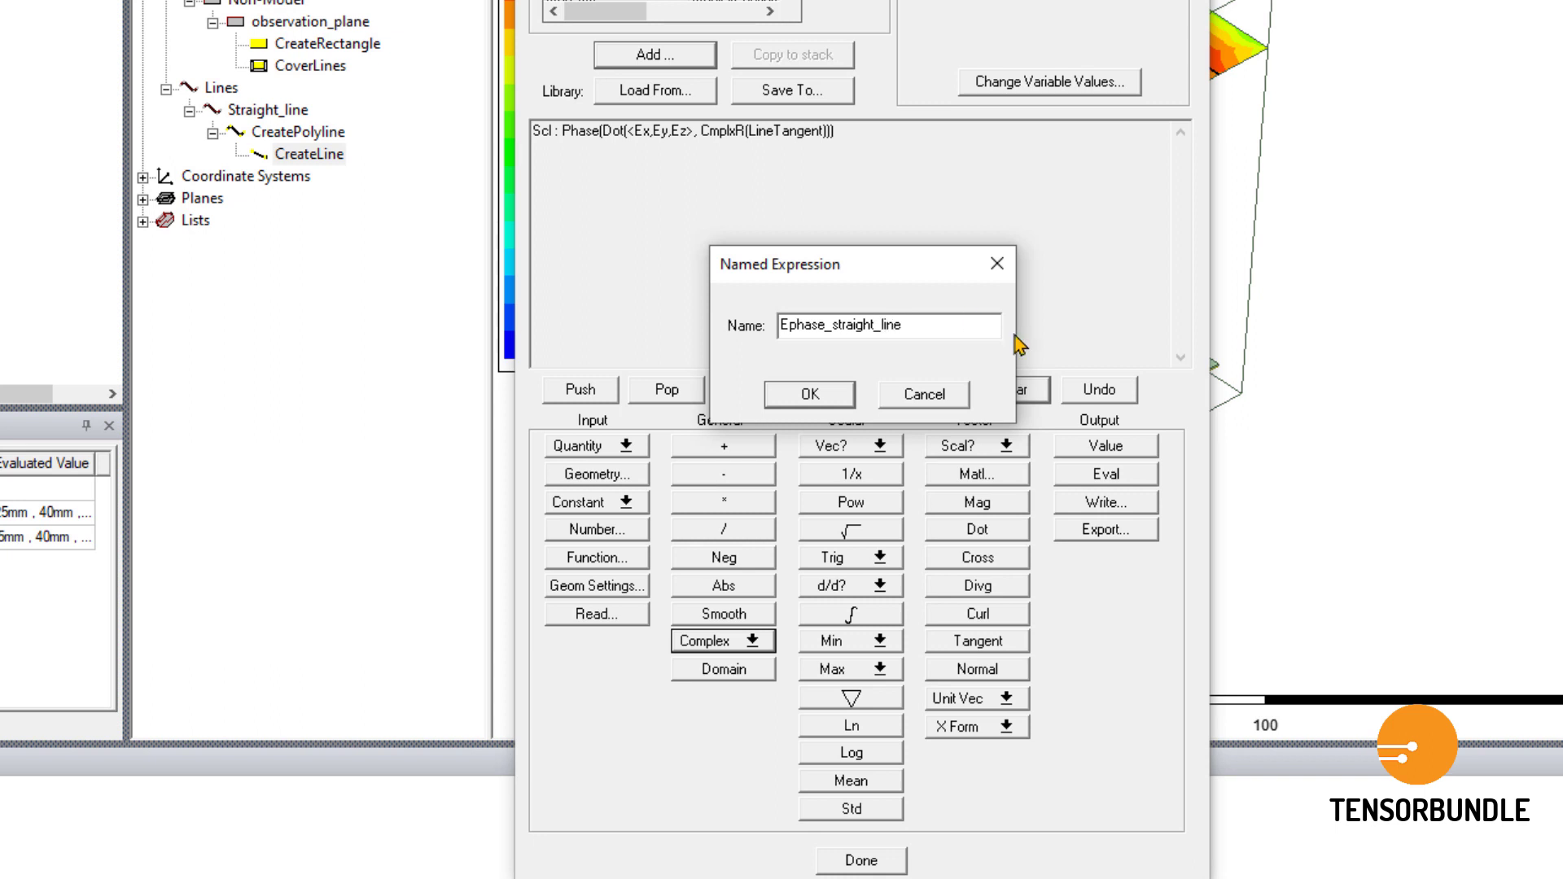
{"action": "left_click", "coordinate": [817, 395]}
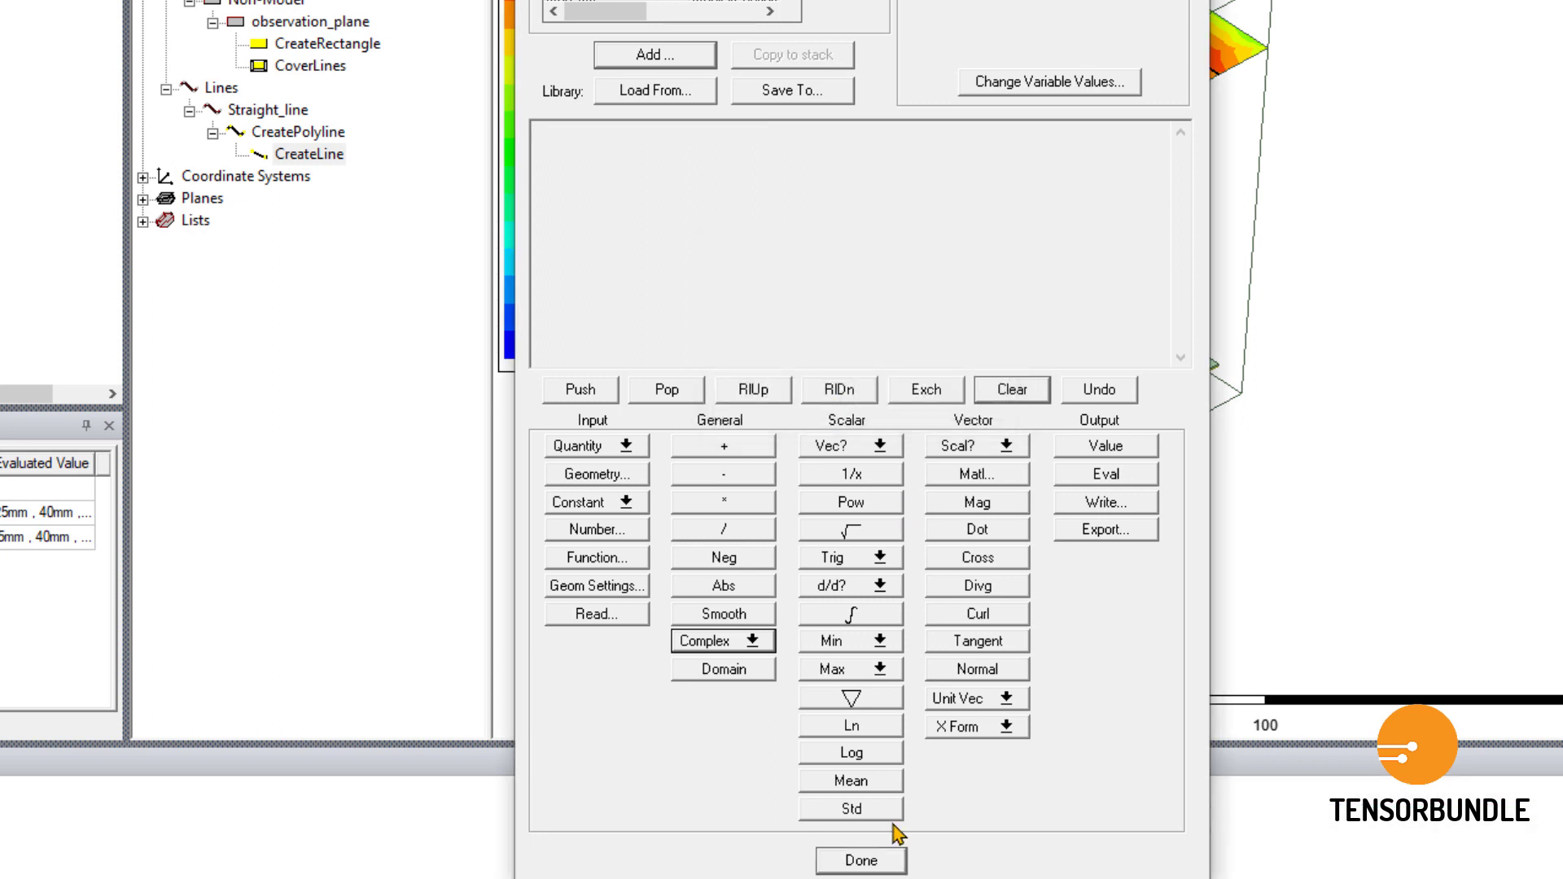
Close the calculator and start a new fields report along Straight_line.
{"action": "left_click", "coordinate": [855, 861]}
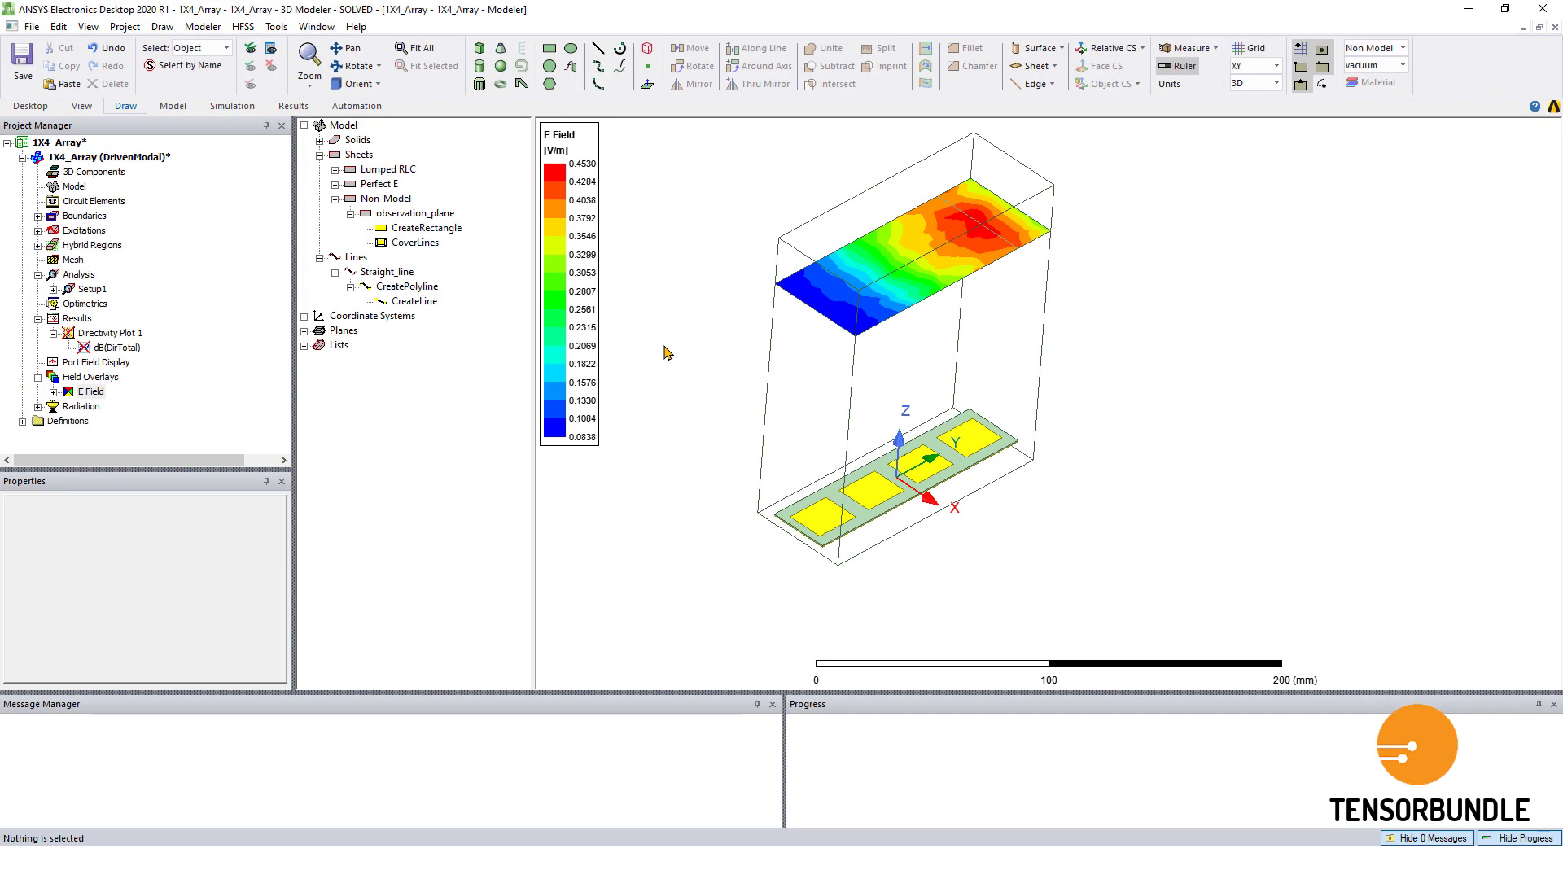
{"action": "left_click", "coordinate": [292, 106]}
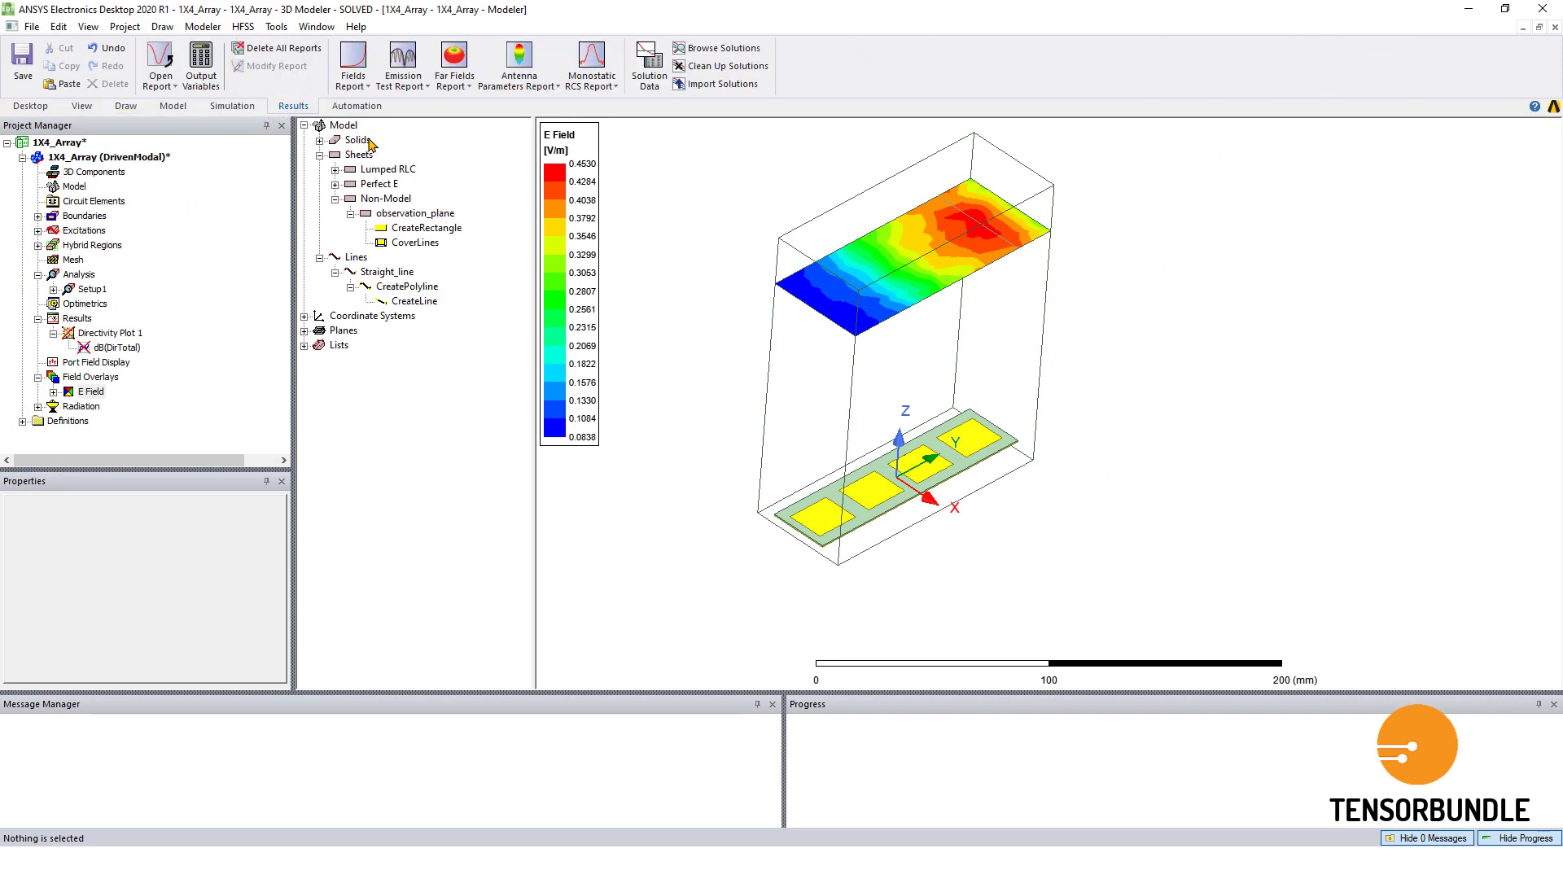
{"action": "left_click", "coordinate": [232, 106]}
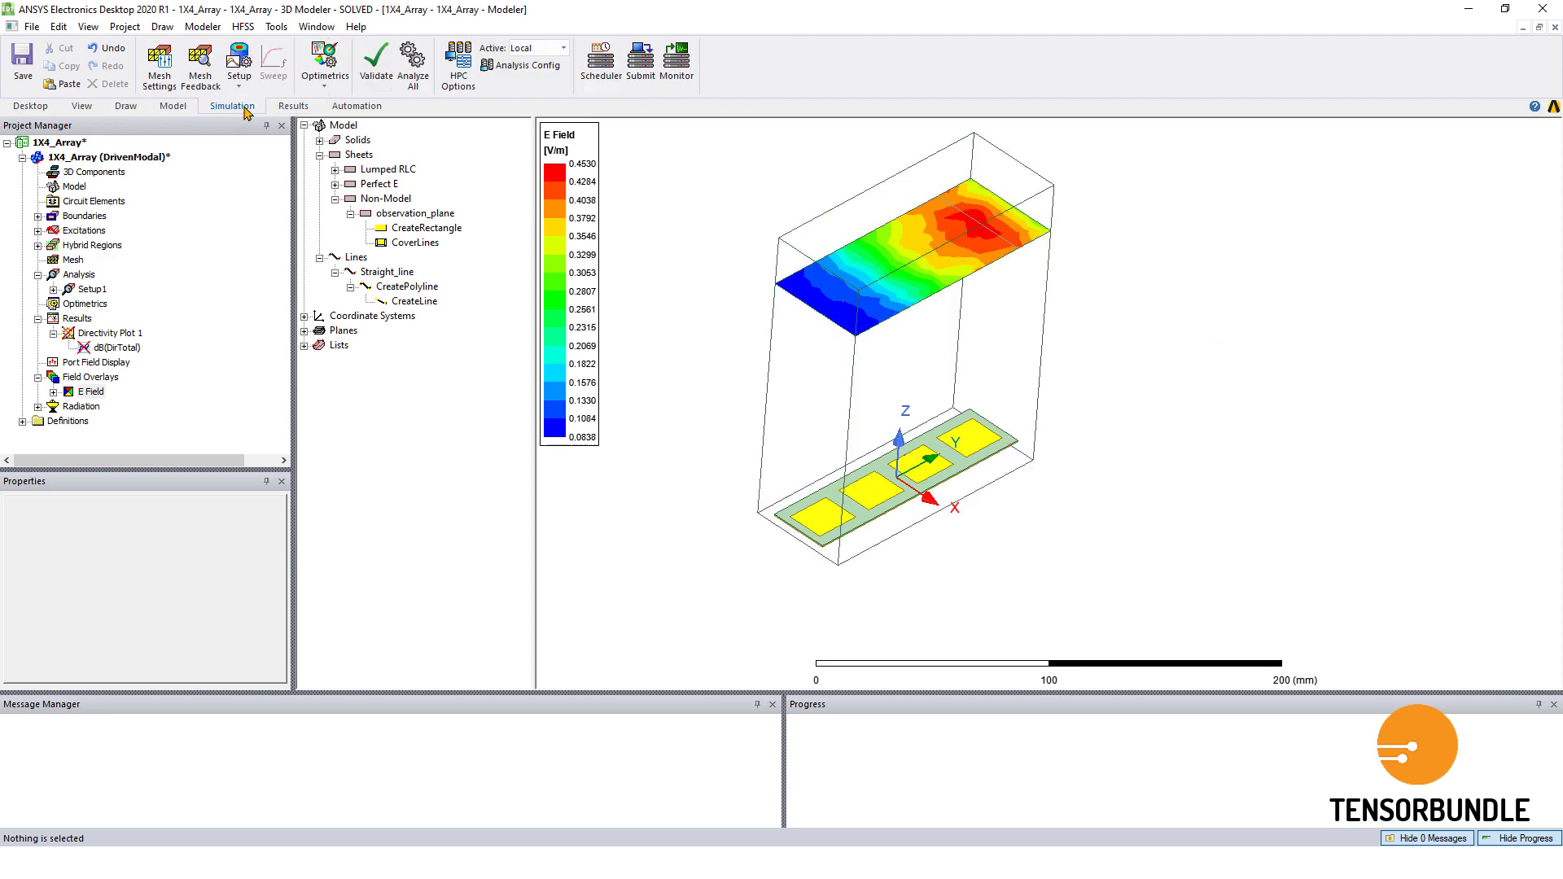
{"action": "left_click", "coordinate": [275, 110]}
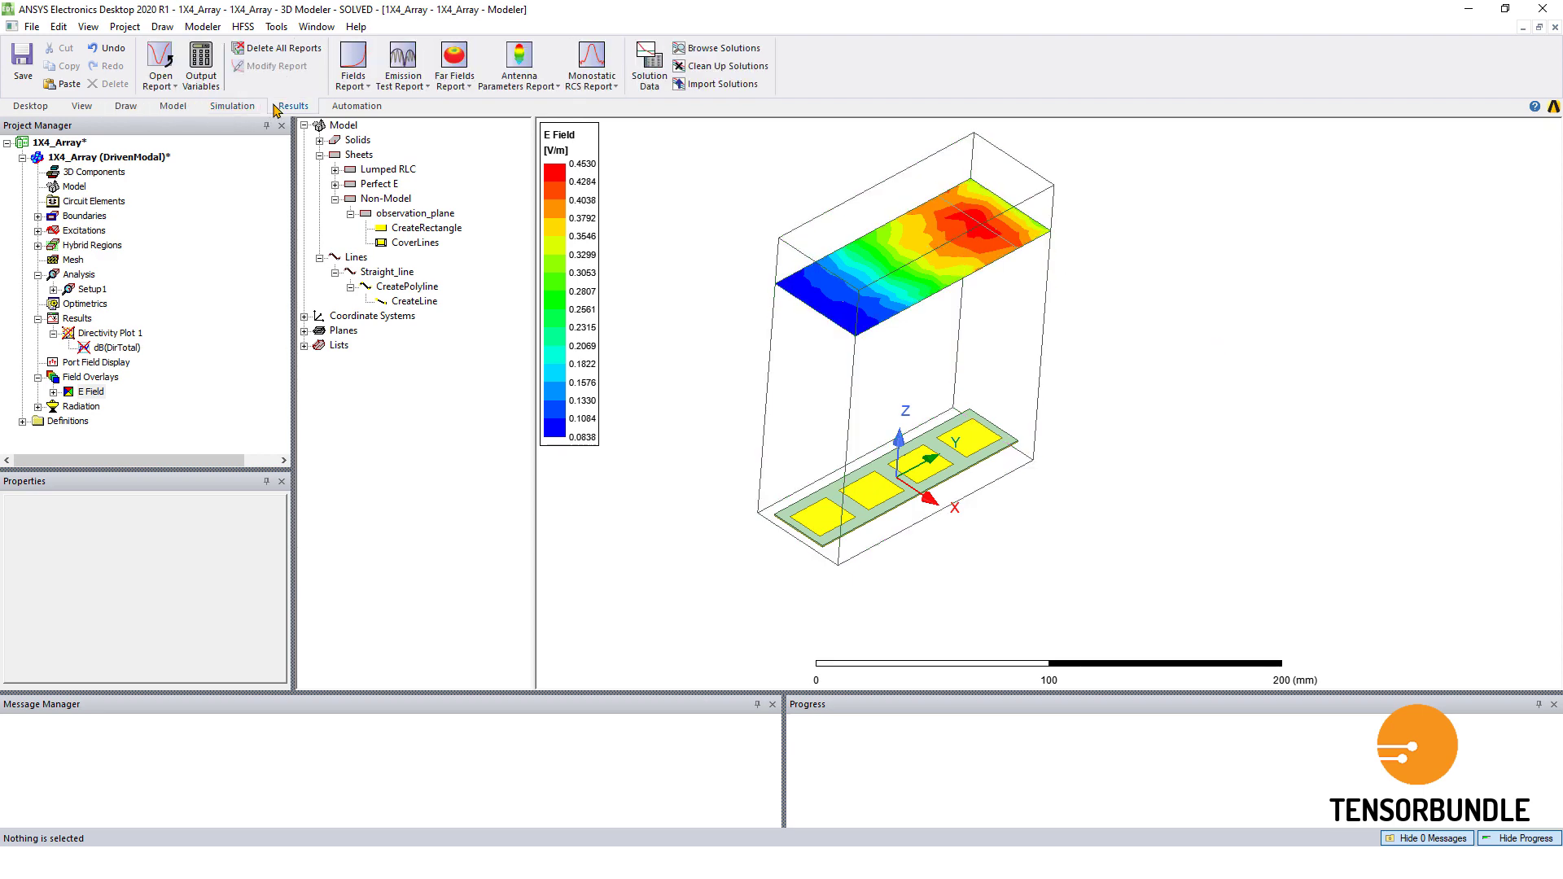
{"action": "left_click", "coordinate": [357, 62]}
{"action": "left_click", "coordinate": [368, 143]}
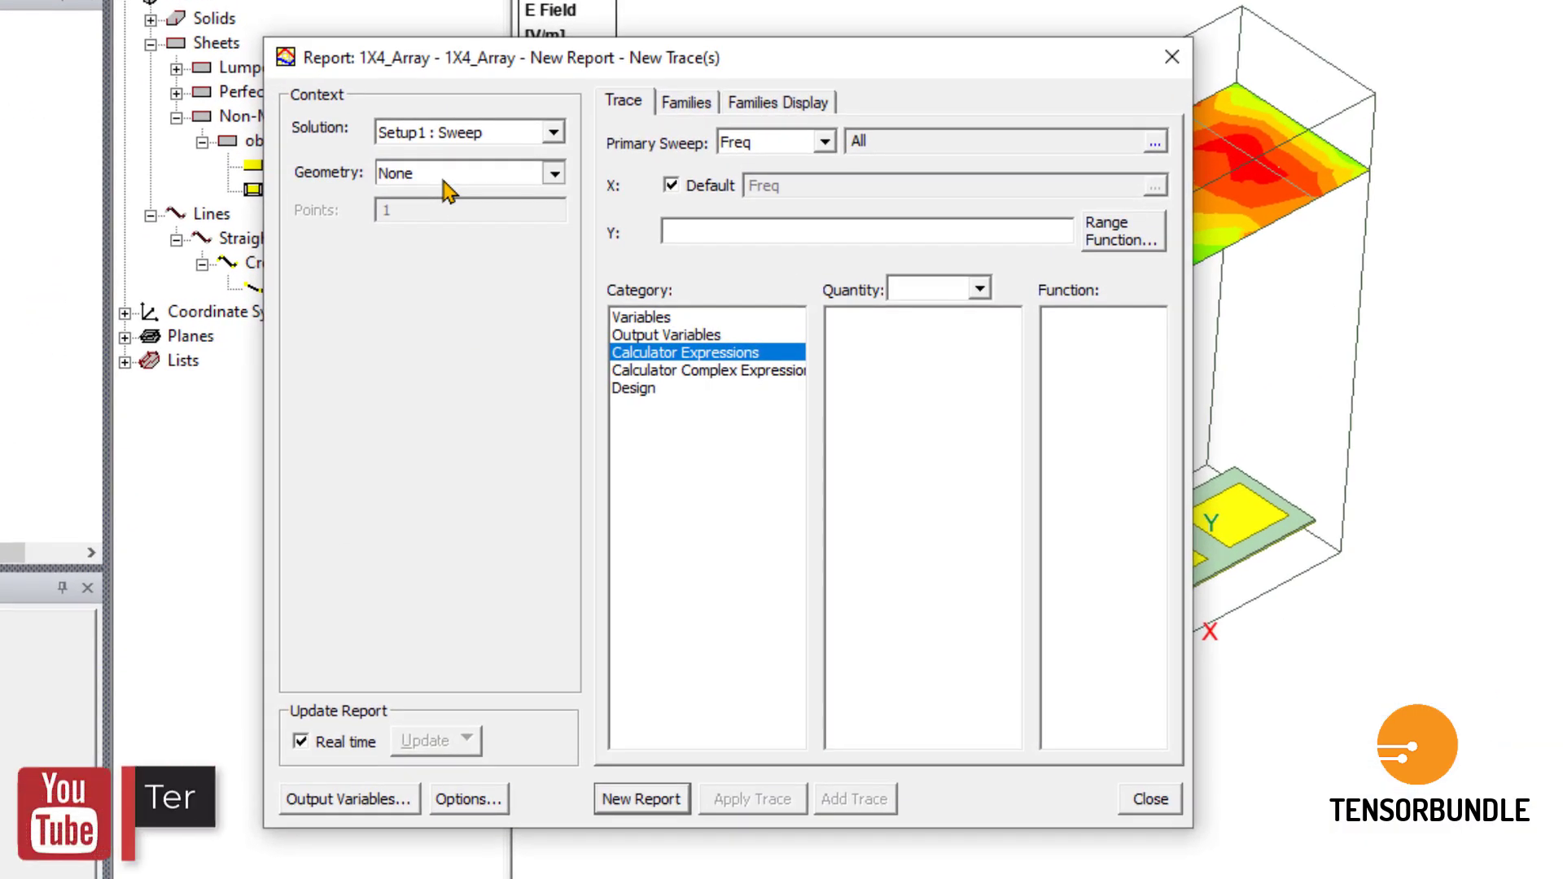
{"action": "left_click", "coordinate": [445, 182]}
{"action": "left_click", "coordinate": [394, 214]}
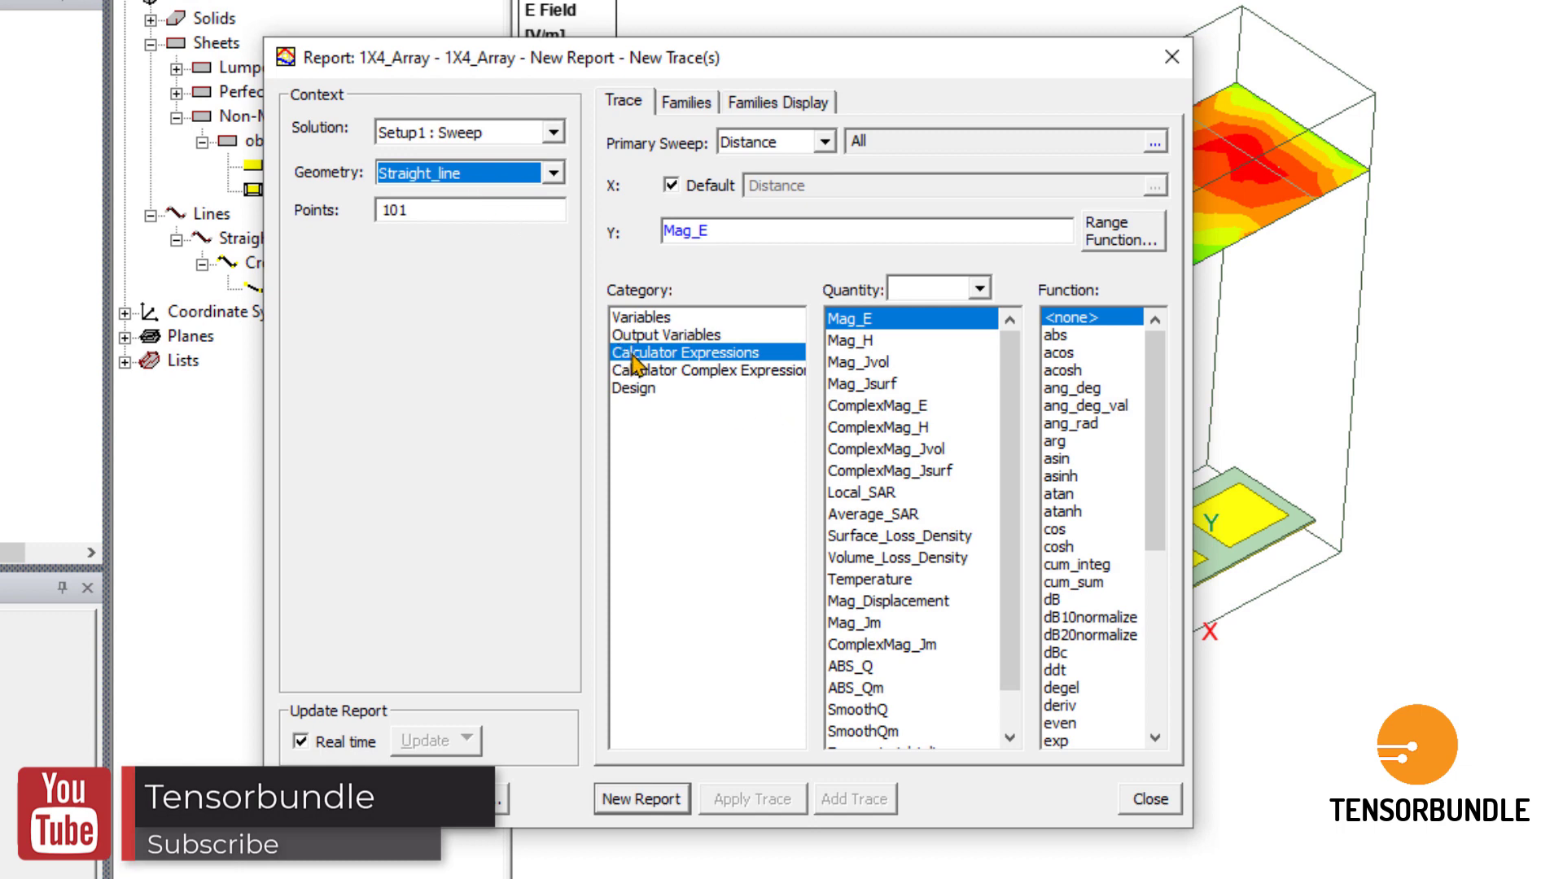
Create a report of Emag_straight_line versus distance and reopen its trace settings.
{"action": "left_click_drag", "start_coordinate": [1005, 384], "coordinate": [1005, 694]}
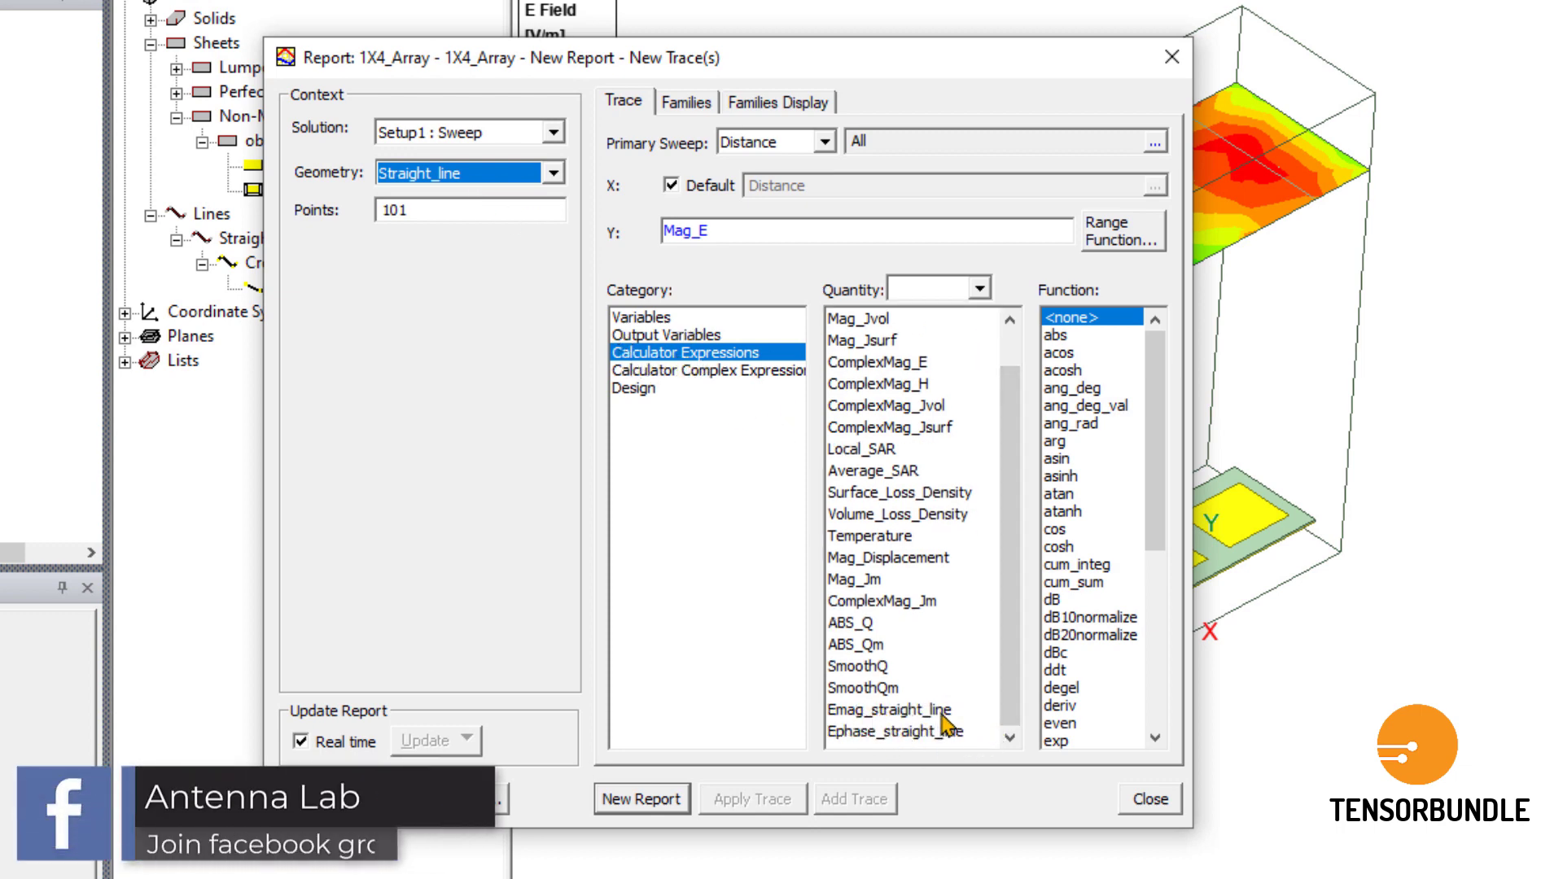
{"action": "left_click", "coordinate": [876, 712]}
{"action": "left_click", "coordinate": [876, 731]}
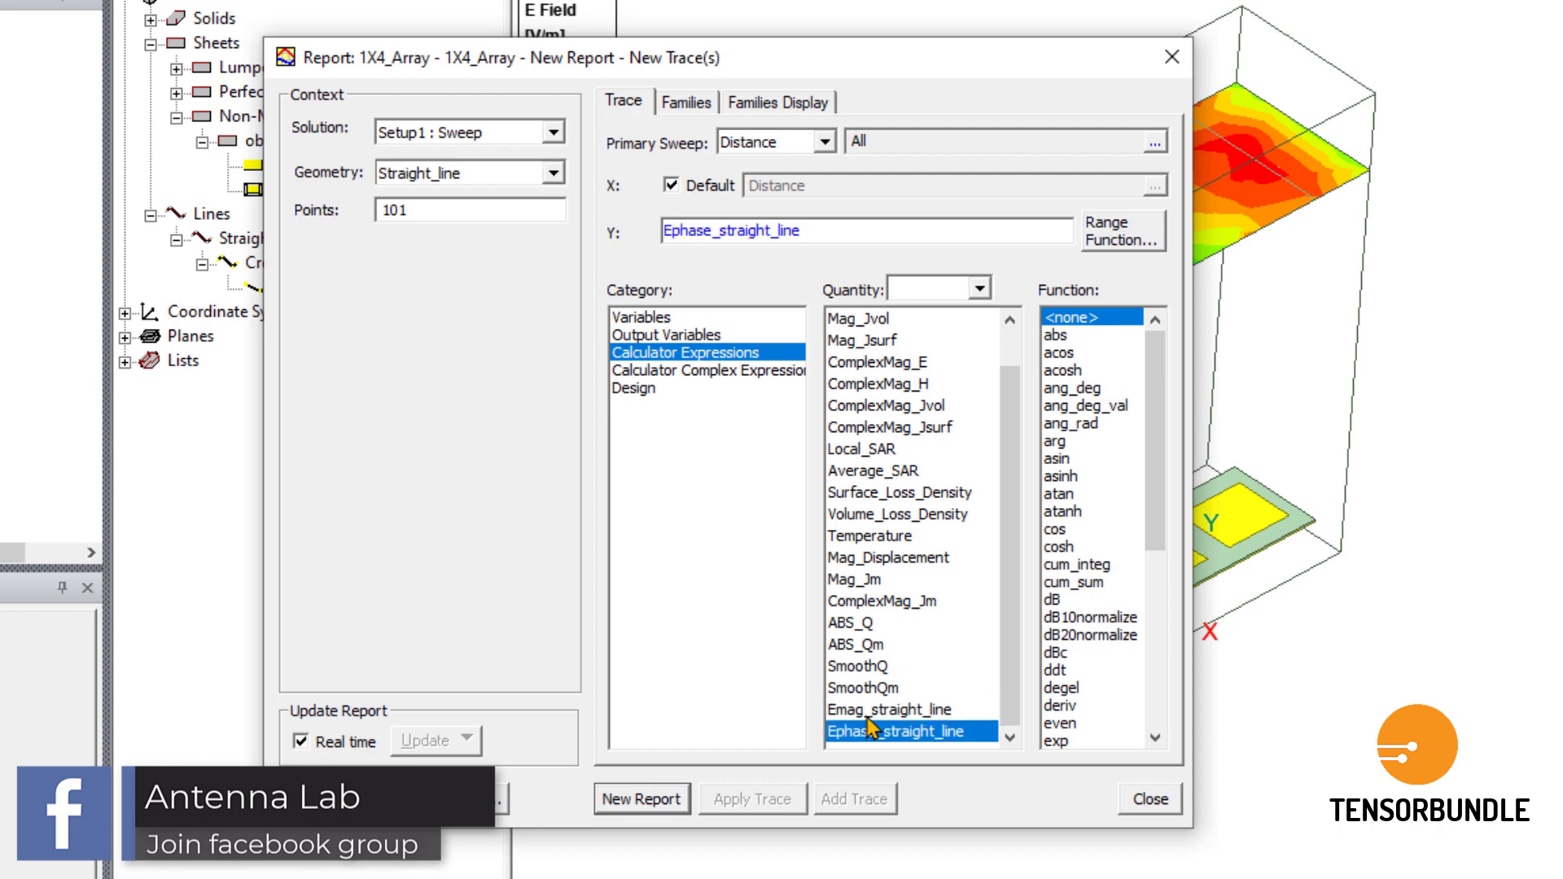
{"action": "left_click", "coordinate": [916, 710]}
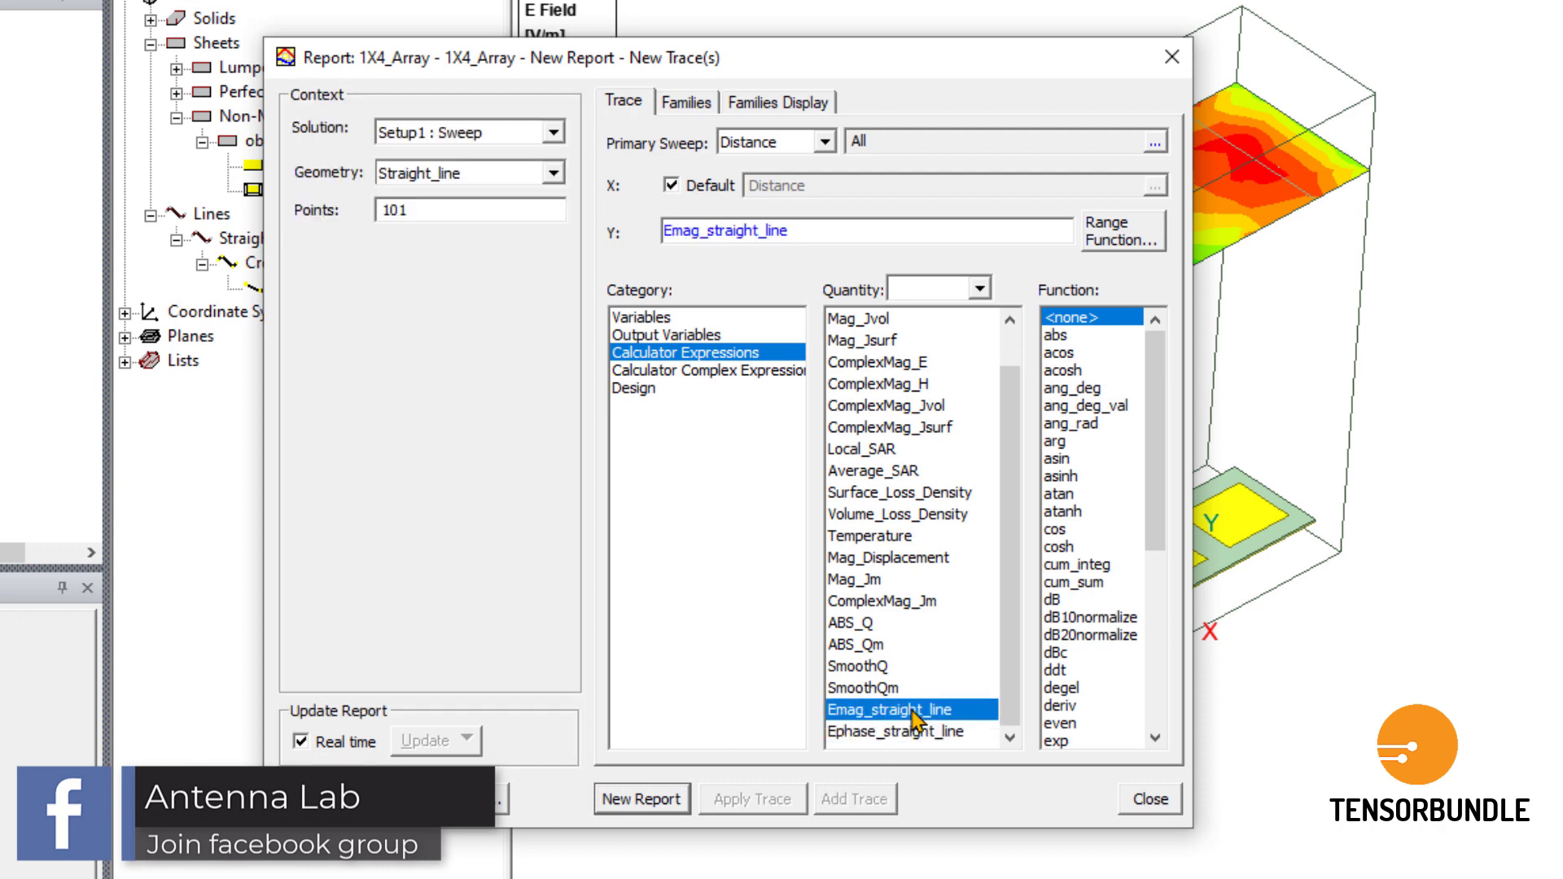
{"action": "left_click", "coordinate": [643, 808]}
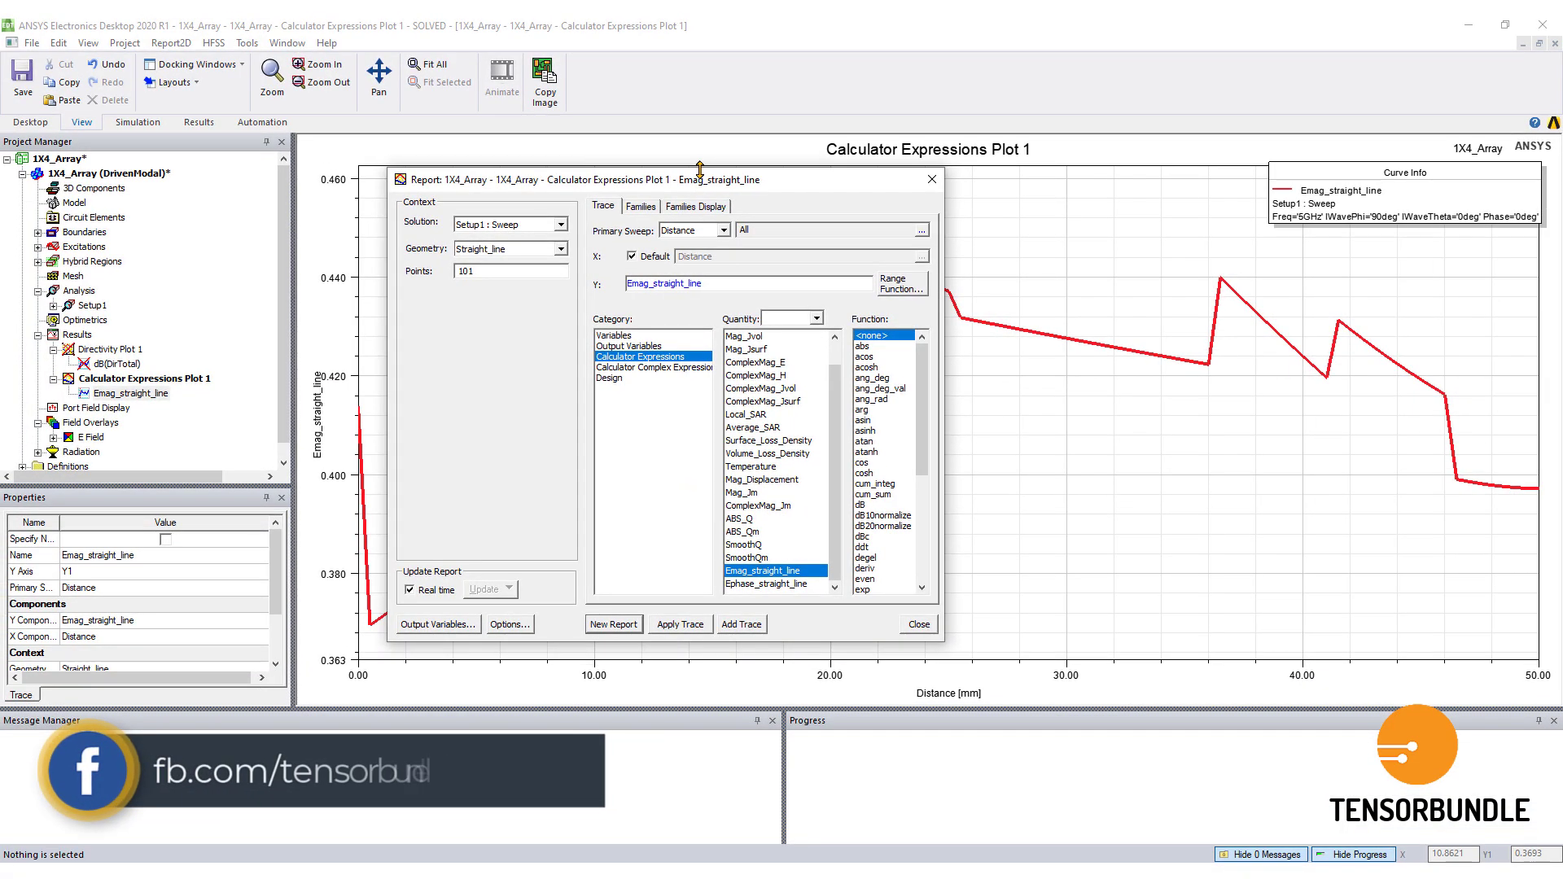
{"action": "left_click_drag", "start_coordinate": [707, 195], "coordinate": [955, 764]}
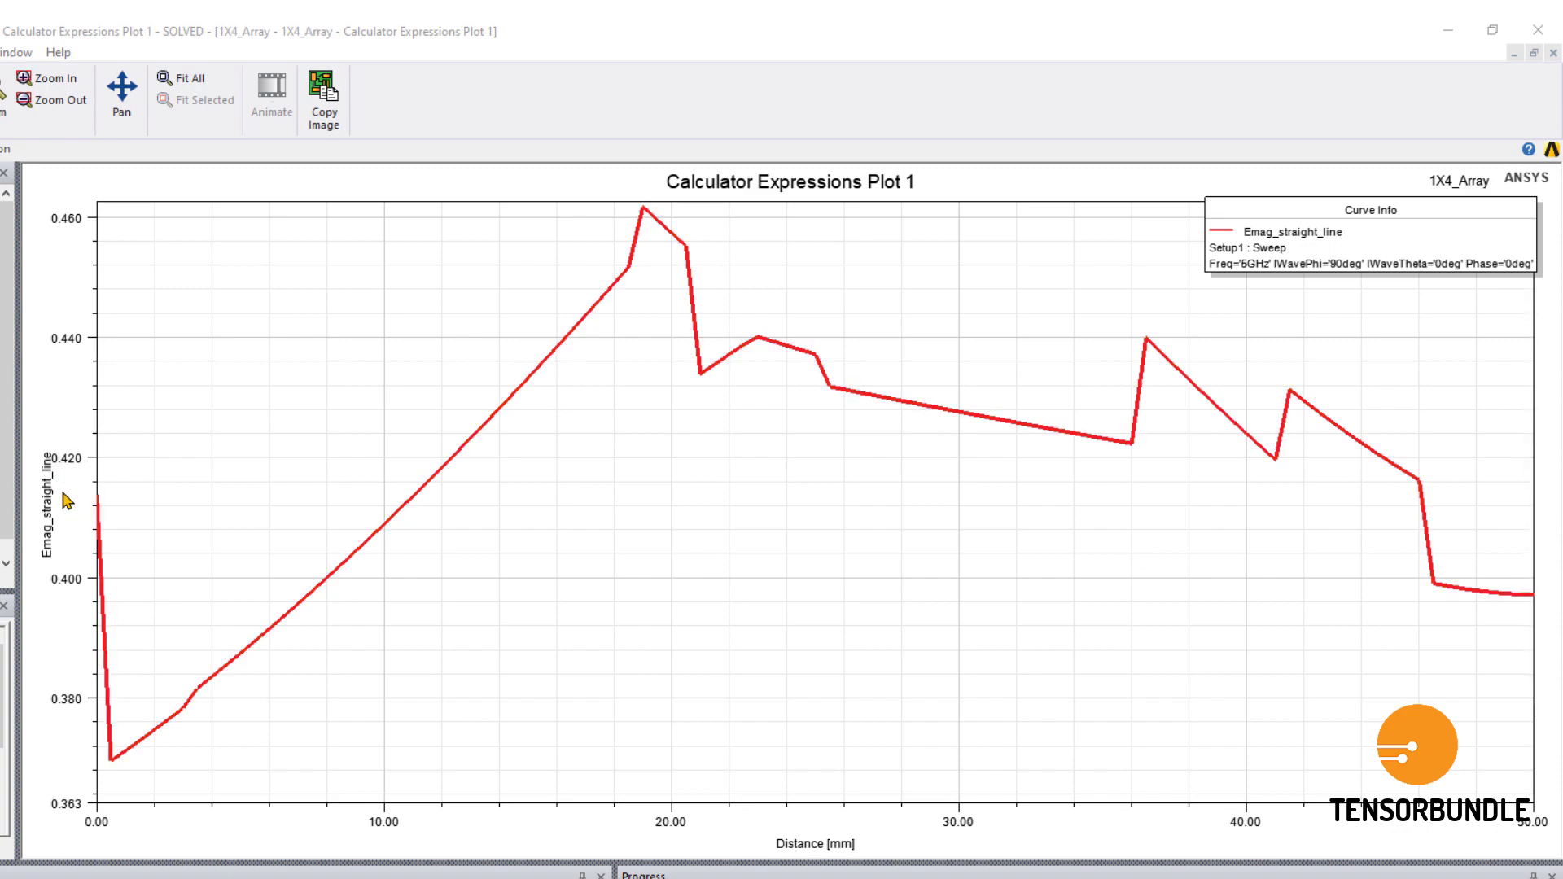
{"action": "double_click", "coordinate": [98, 501]}
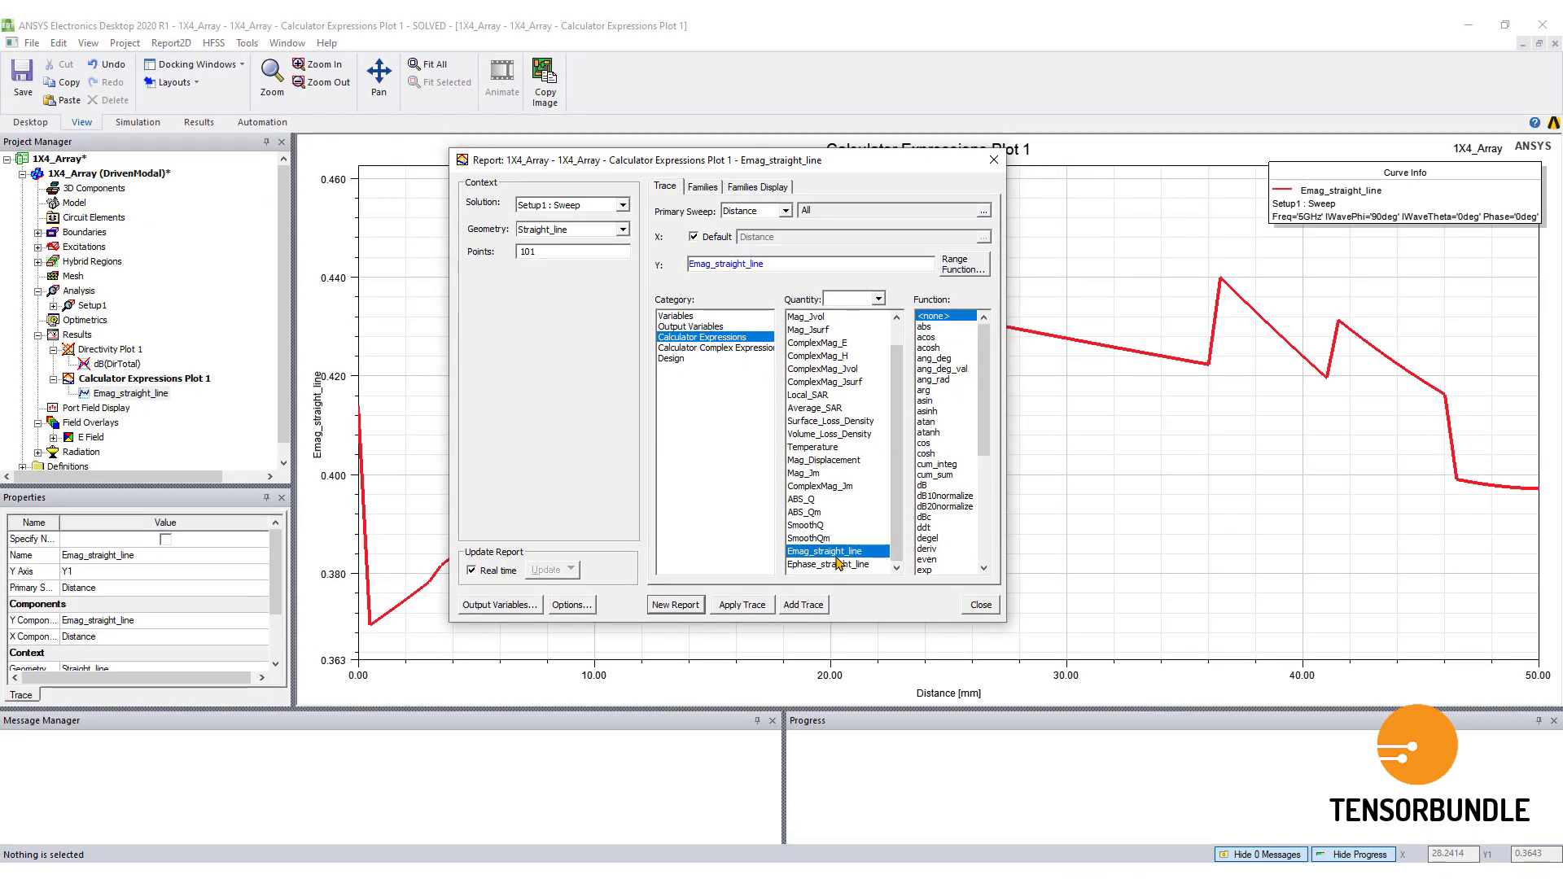
Create a new report plotting Ephase_straight_line along the line.
{"action": "left_click", "coordinate": [843, 566]}
{"action": "left_click", "coordinate": [675, 605]}
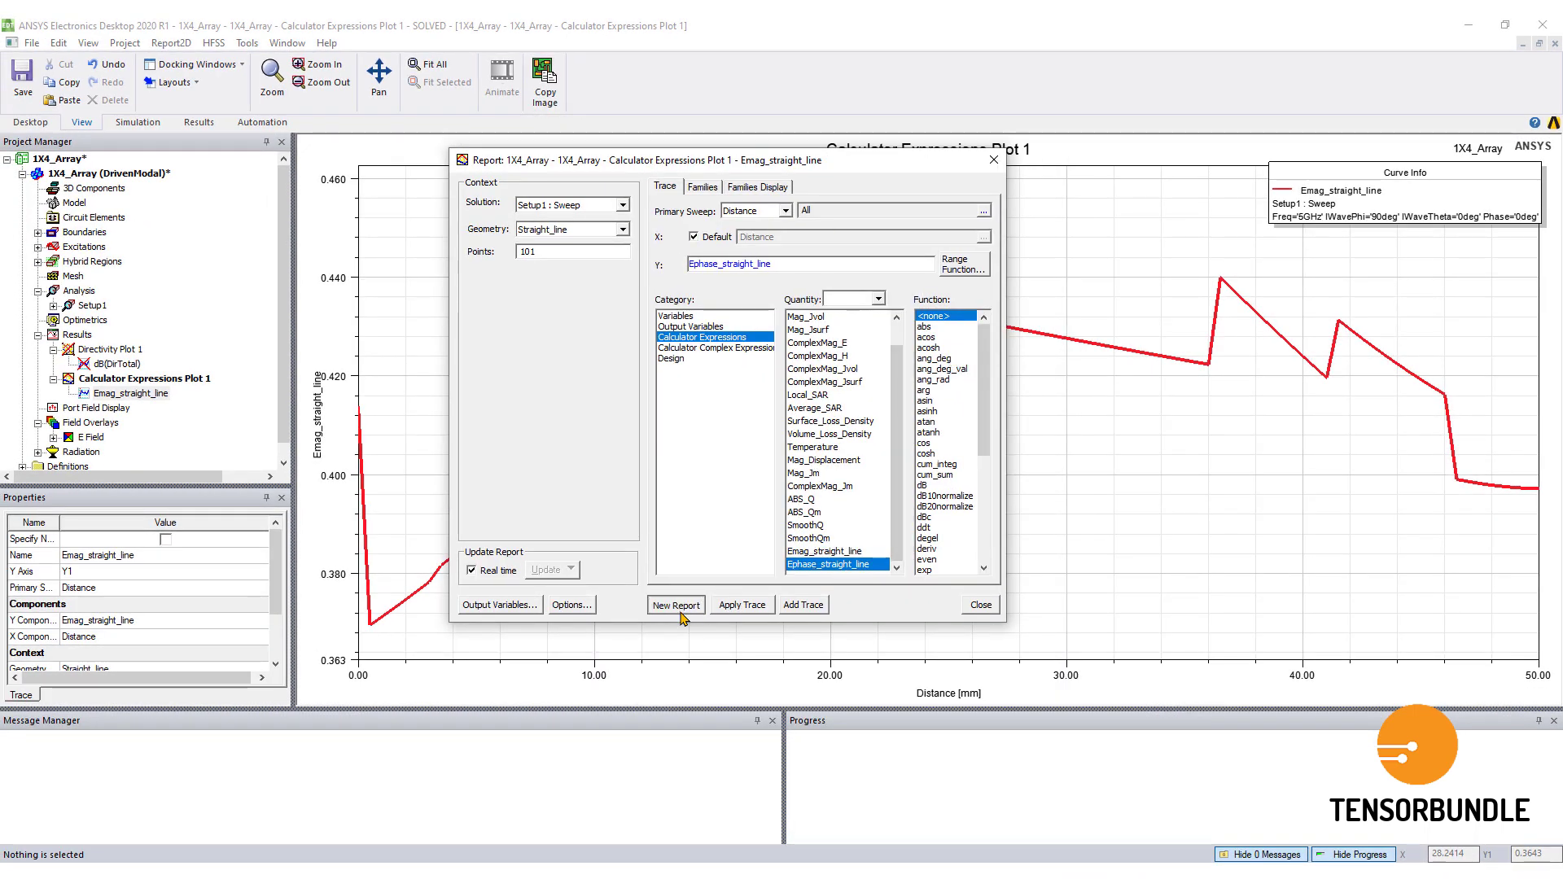
{"action": "left_click", "coordinate": [981, 606]}
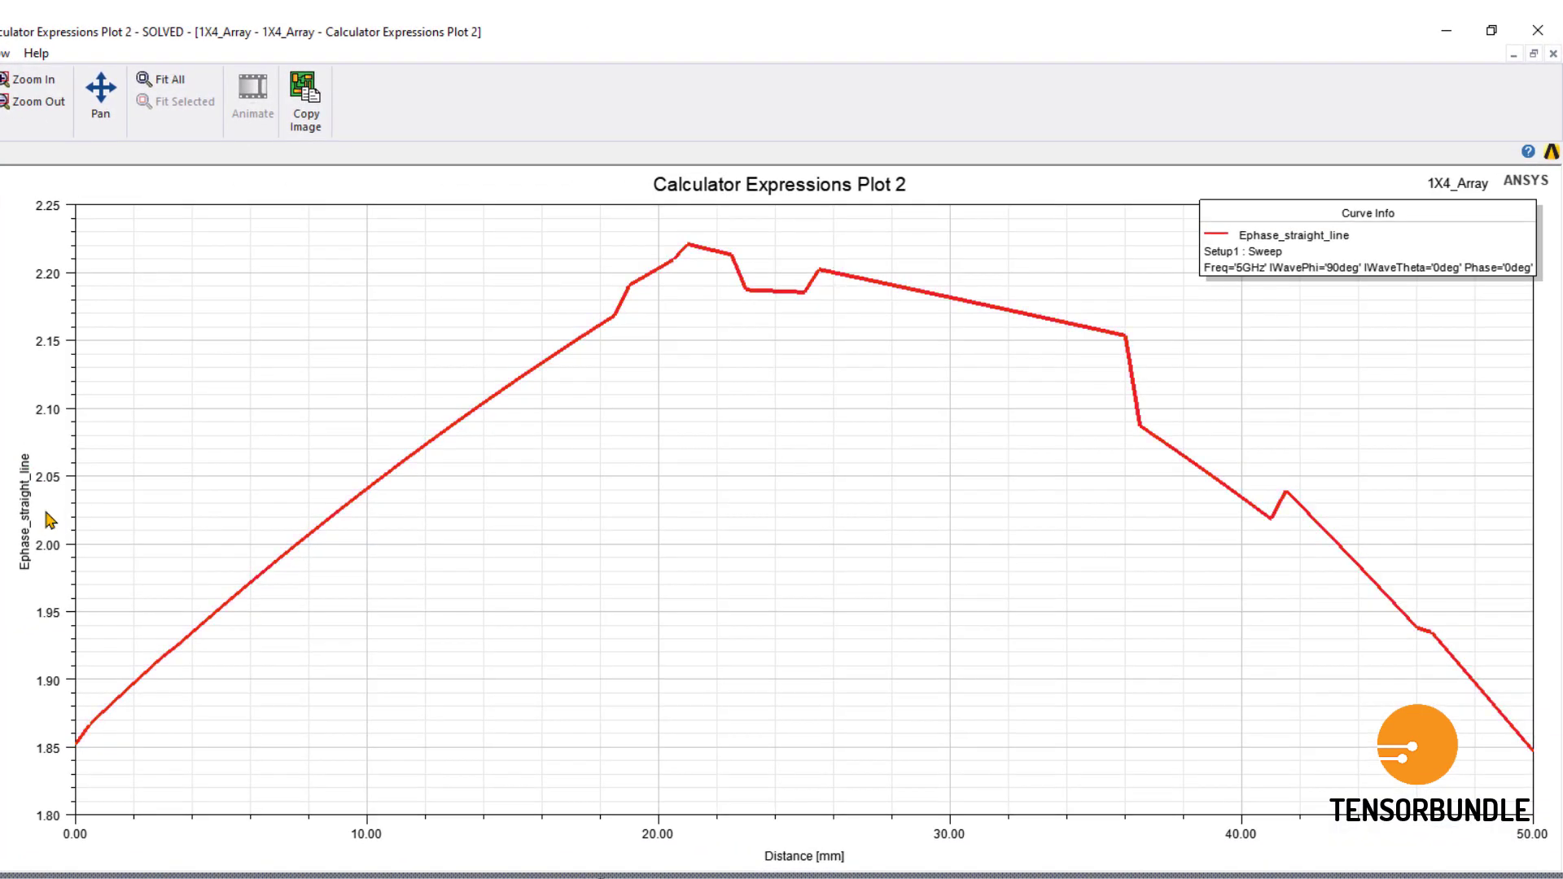
{"action": "left_click", "coordinate": [47, 547]}
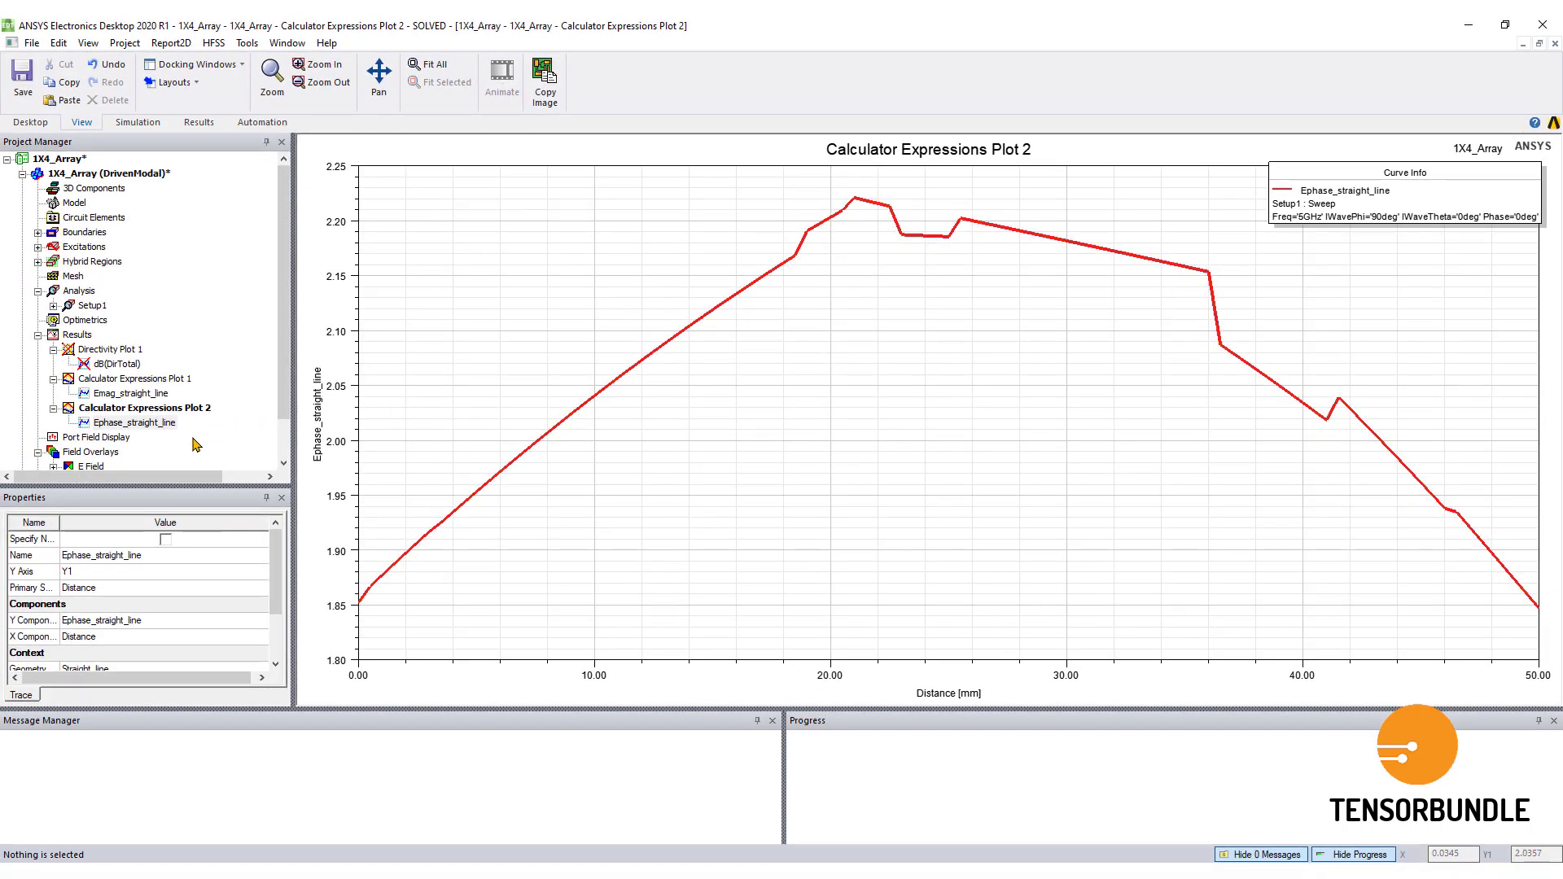
Change the phase trace expression to Ephase_straight_line*180/pi to show degrees.
{"action": "double_click", "coordinate": [166, 423]}
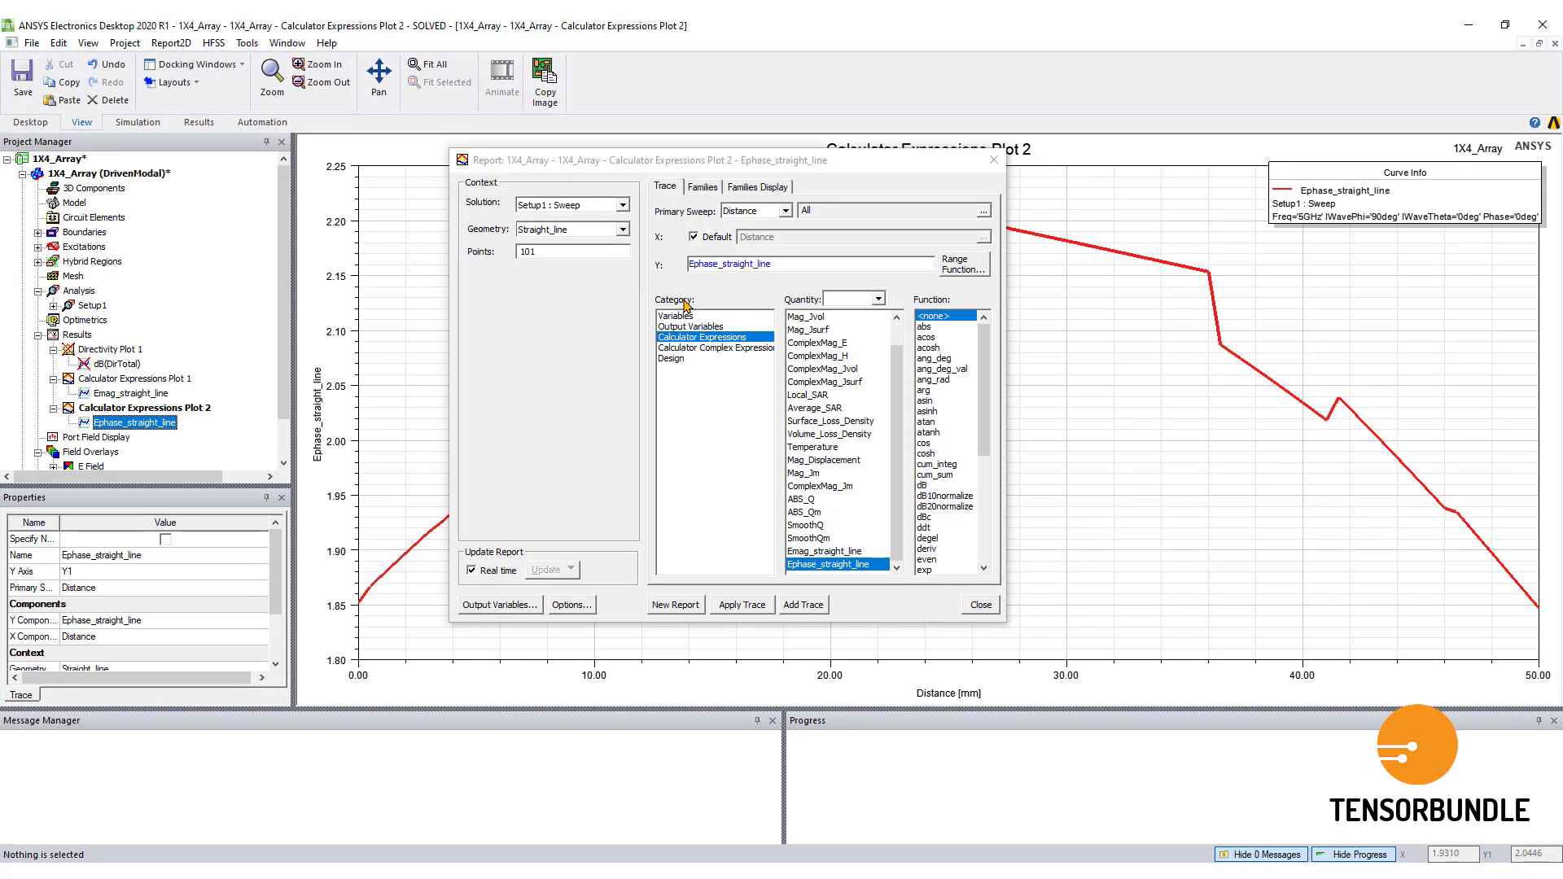
{"action": "left_click", "coordinate": [802, 265]}
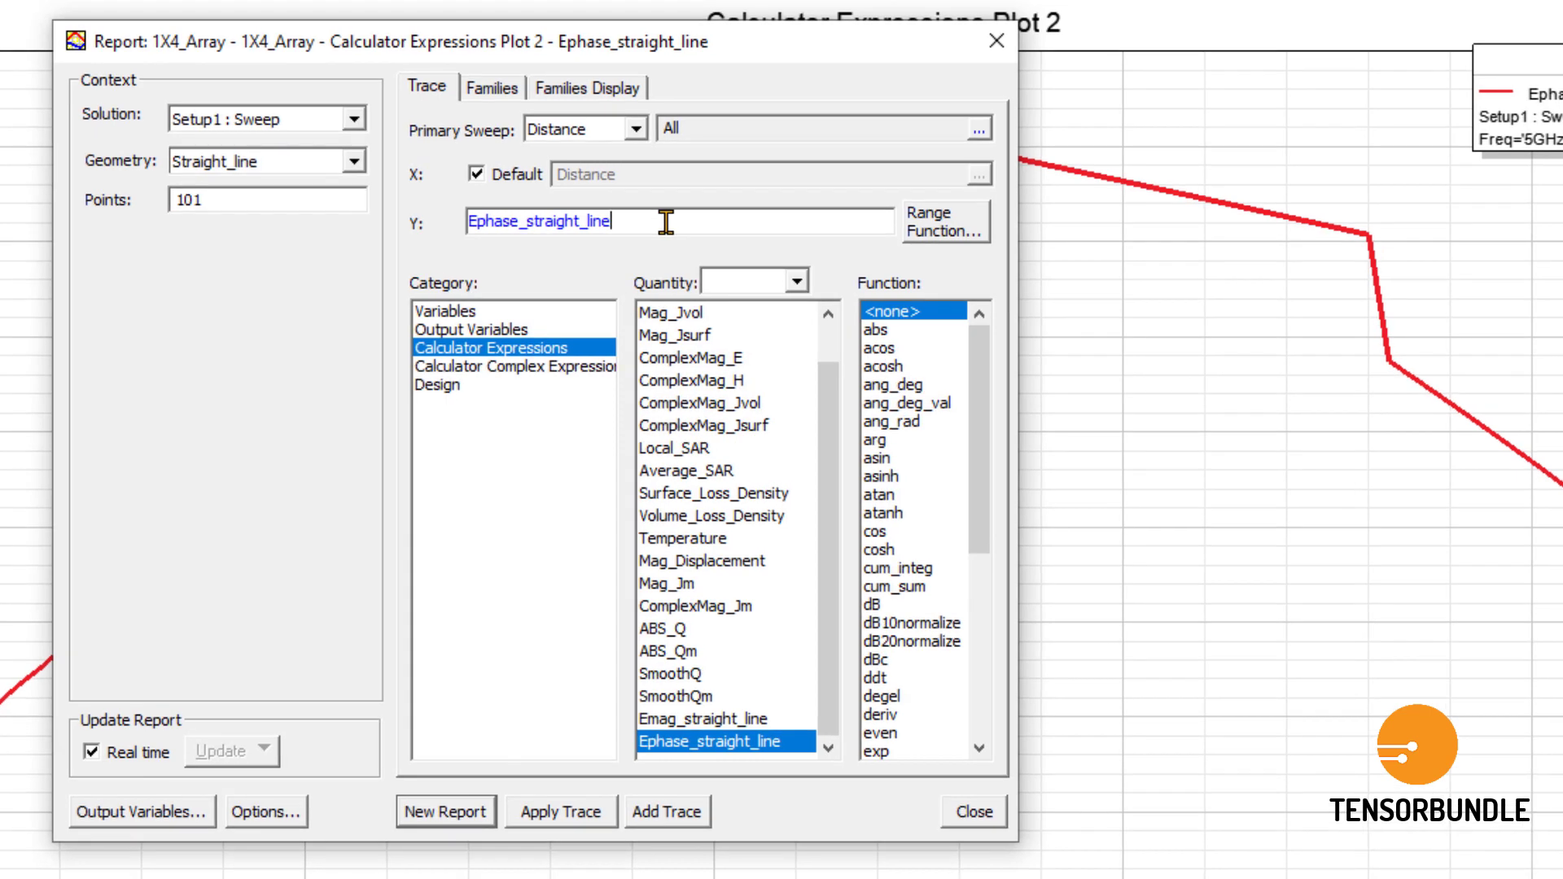
{"action": "type", "text": "*180"}
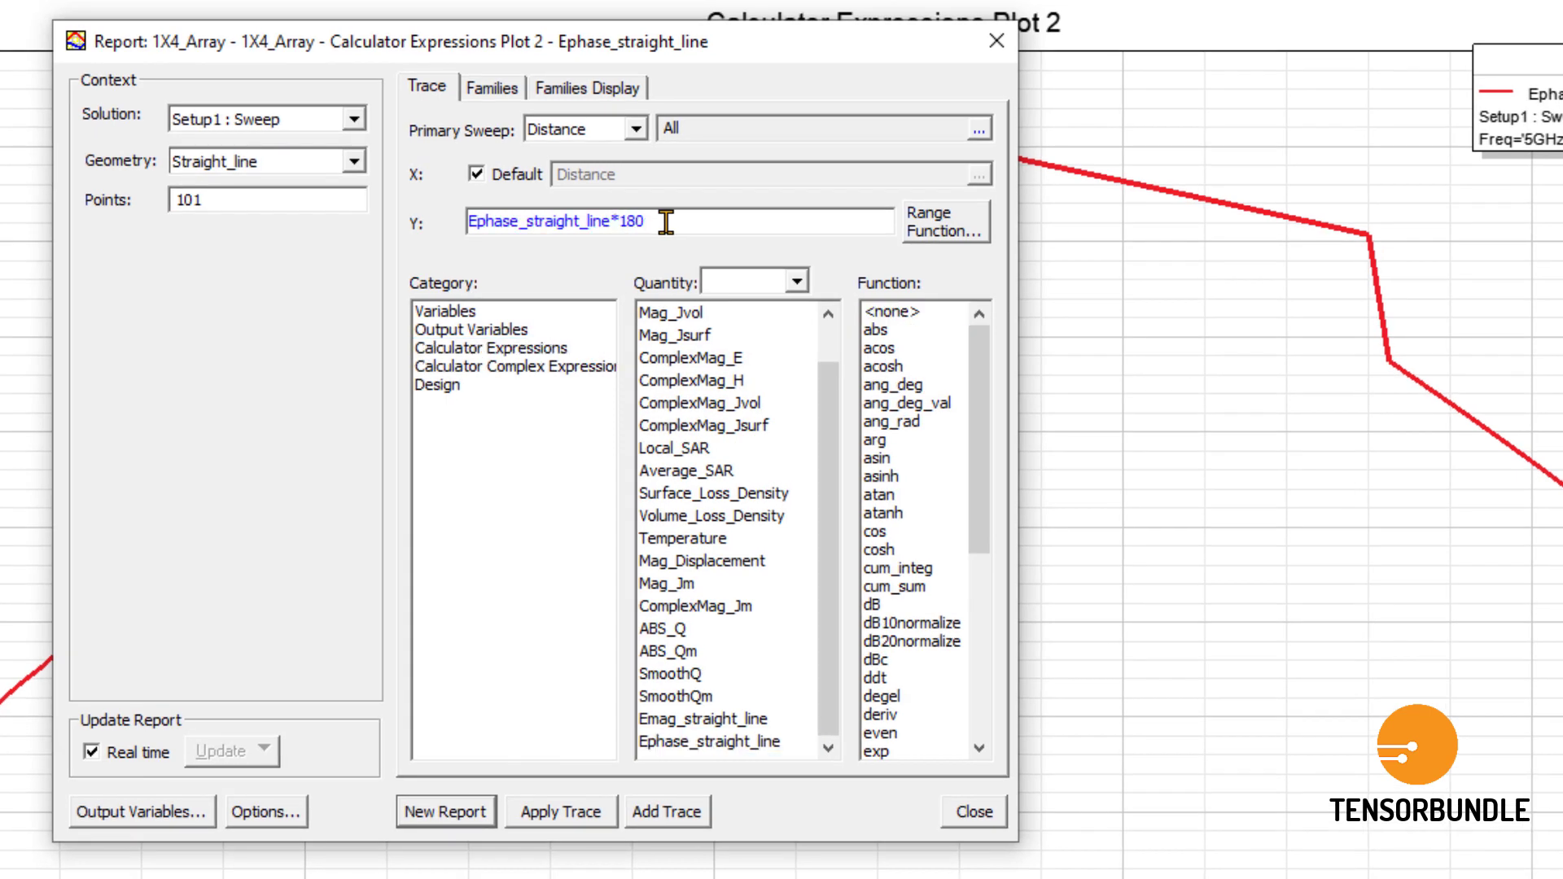
{"action": "type", "text": "/pi"}
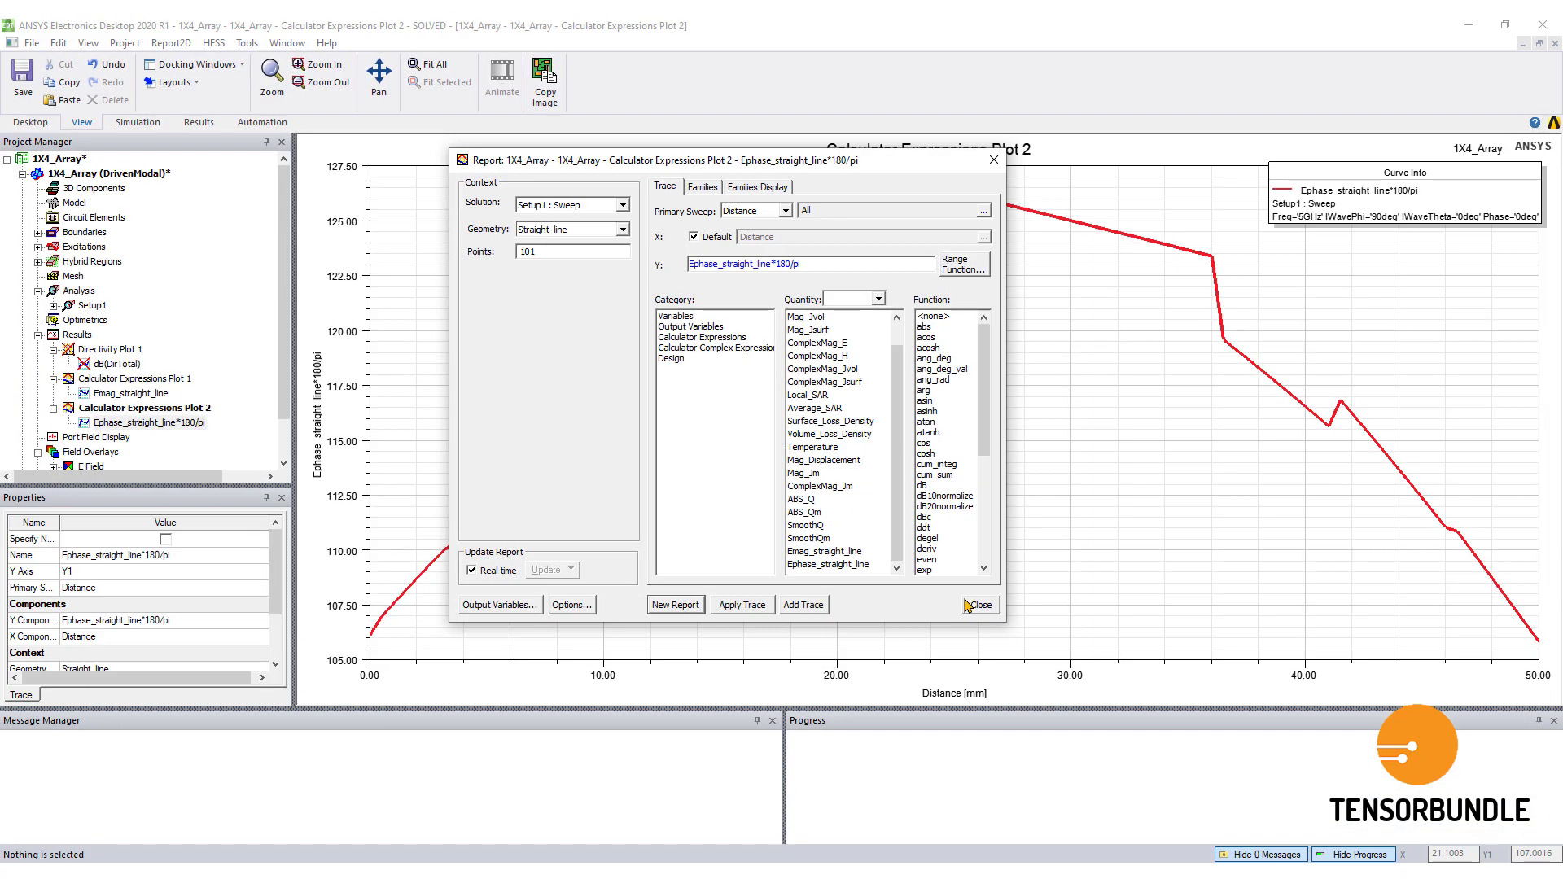
{"action": "left_click", "coordinate": [952, 818]}
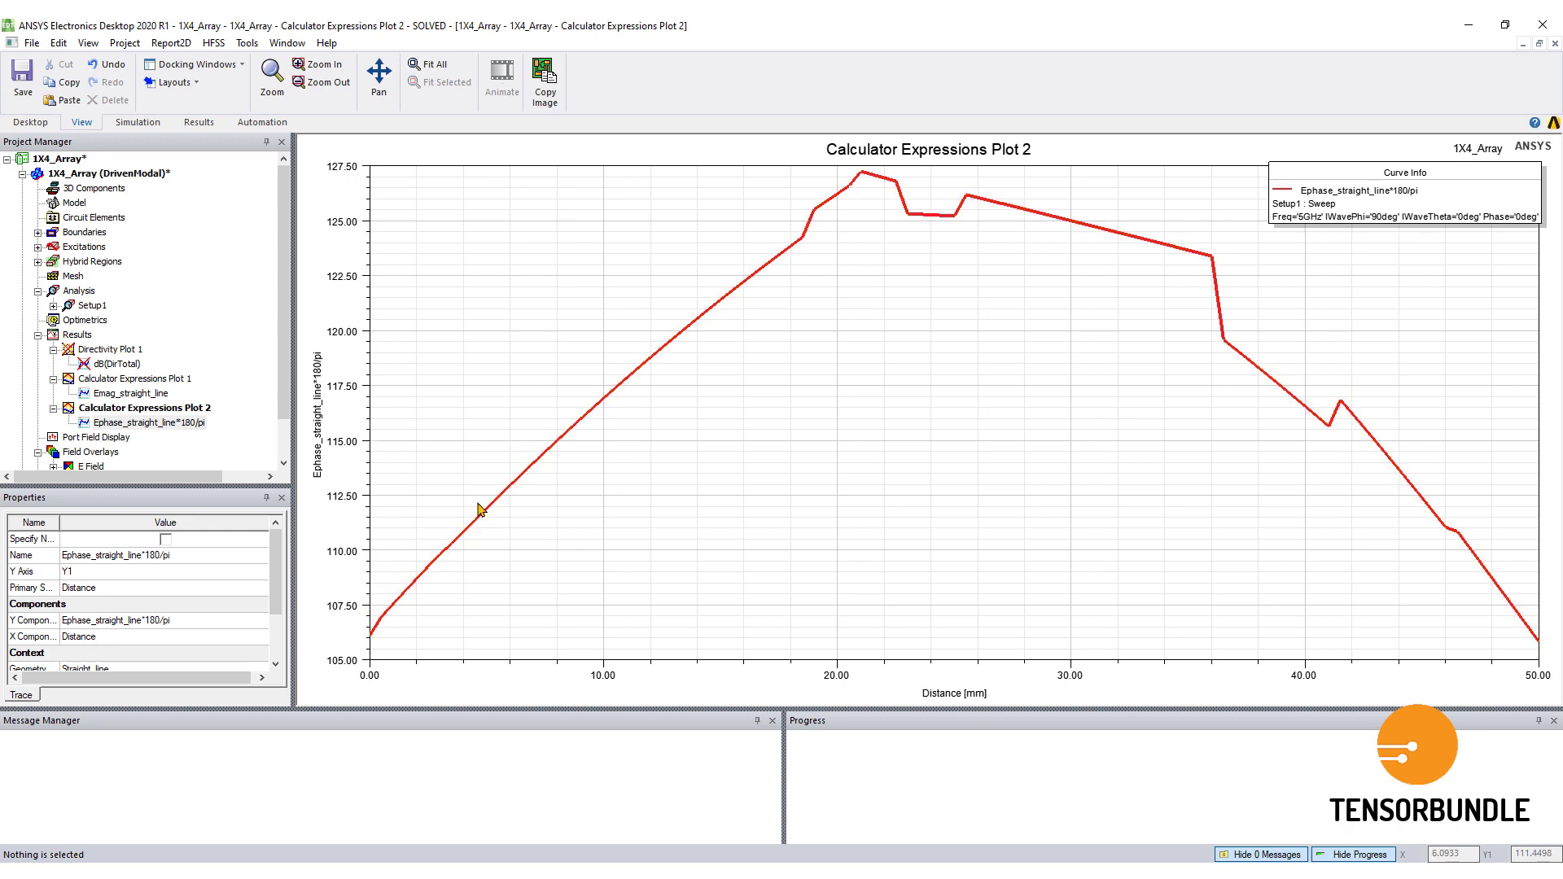
{"action": "double_click", "coordinate": [114, 379]}
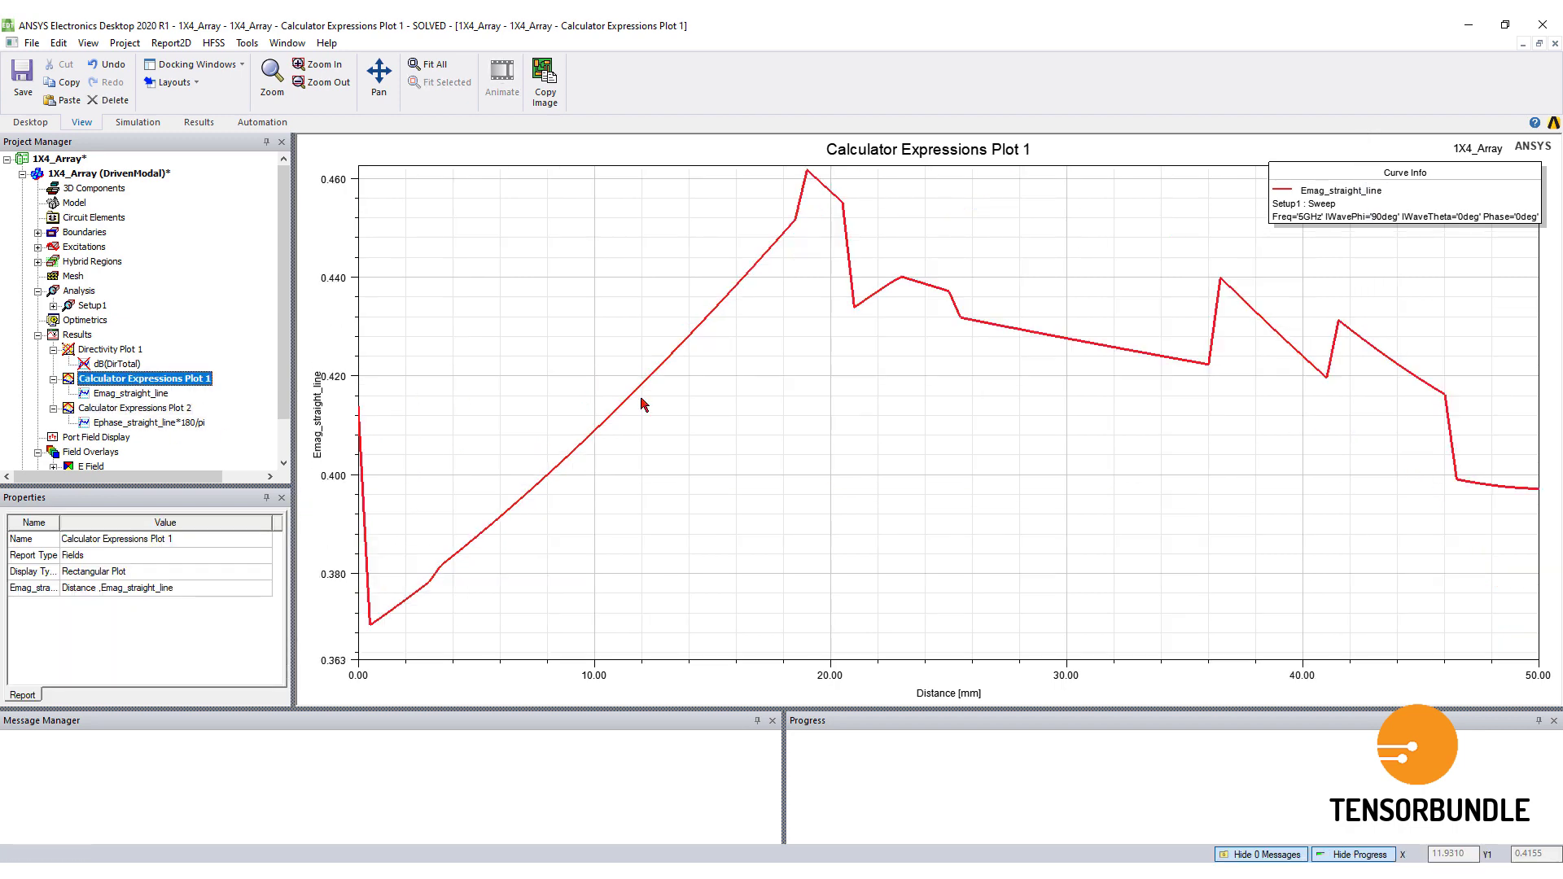
Minimize both plot windows and maximize the 3D Modeler window.
{"action": "left_click", "coordinate": [1523, 43]}
{"action": "left_click", "coordinate": [1298, 150]}
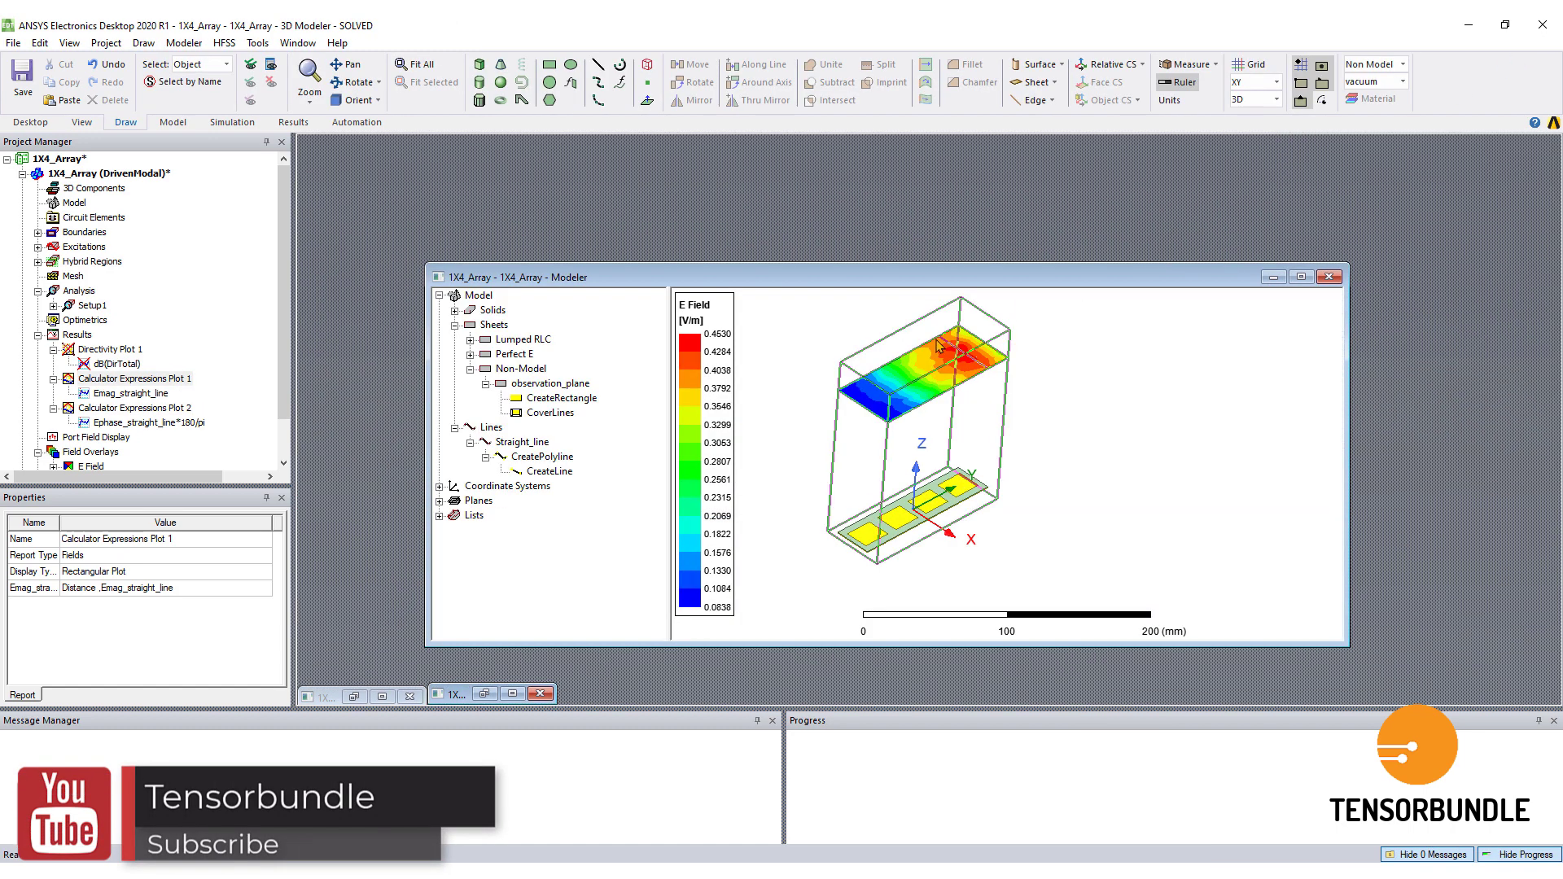
{"action": "left_click", "coordinate": [525, 442]}
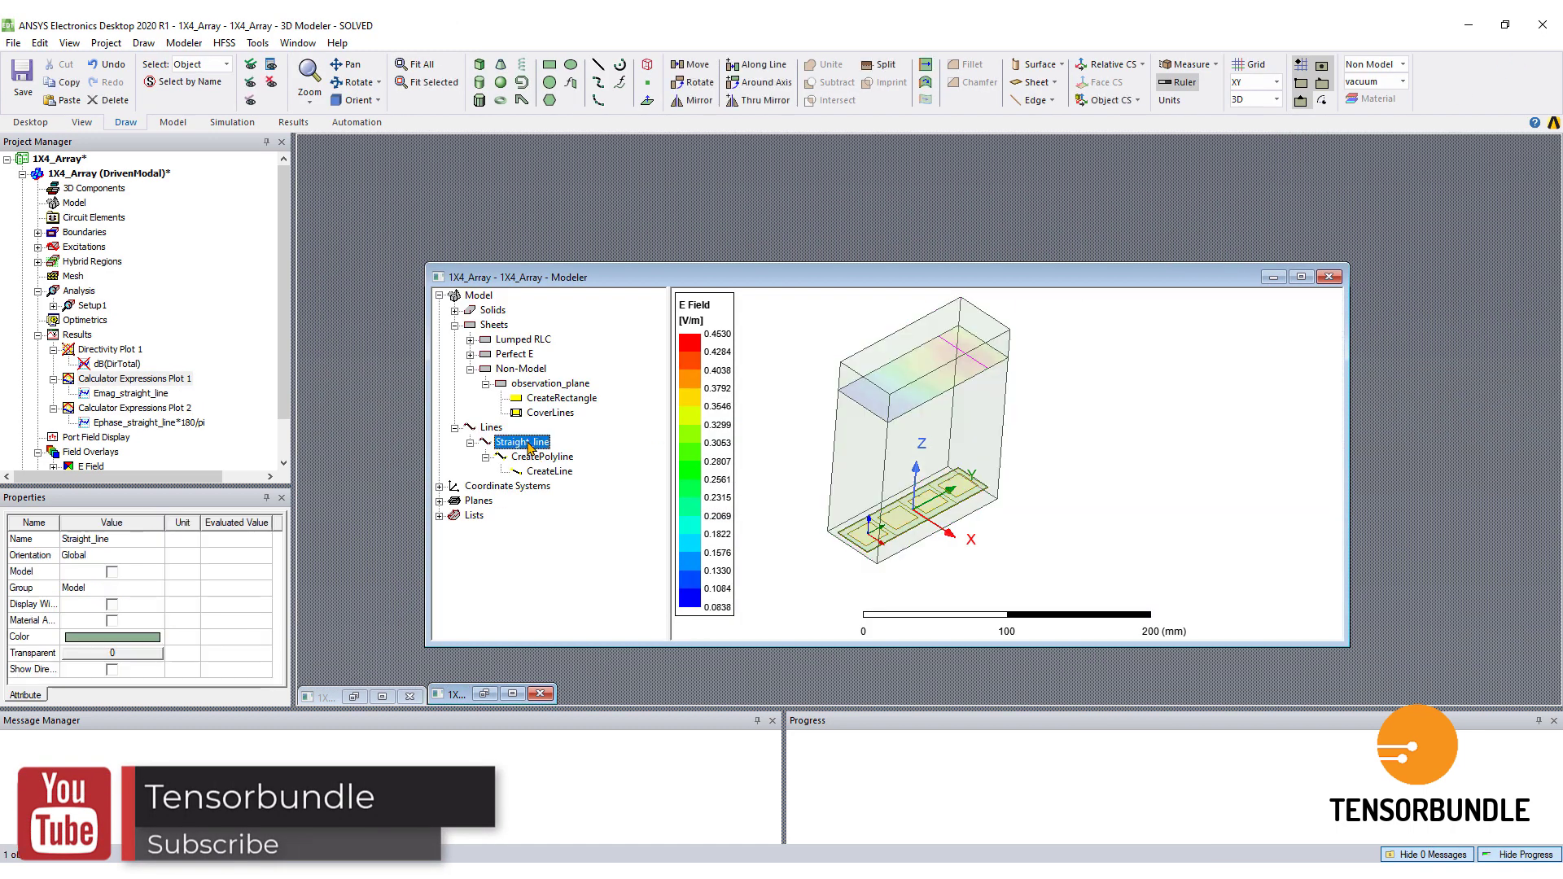
{"action": "left_click", "coordinate": [1301, 277]}
{"action": "left_click", "coordinate": [1250, 339]}
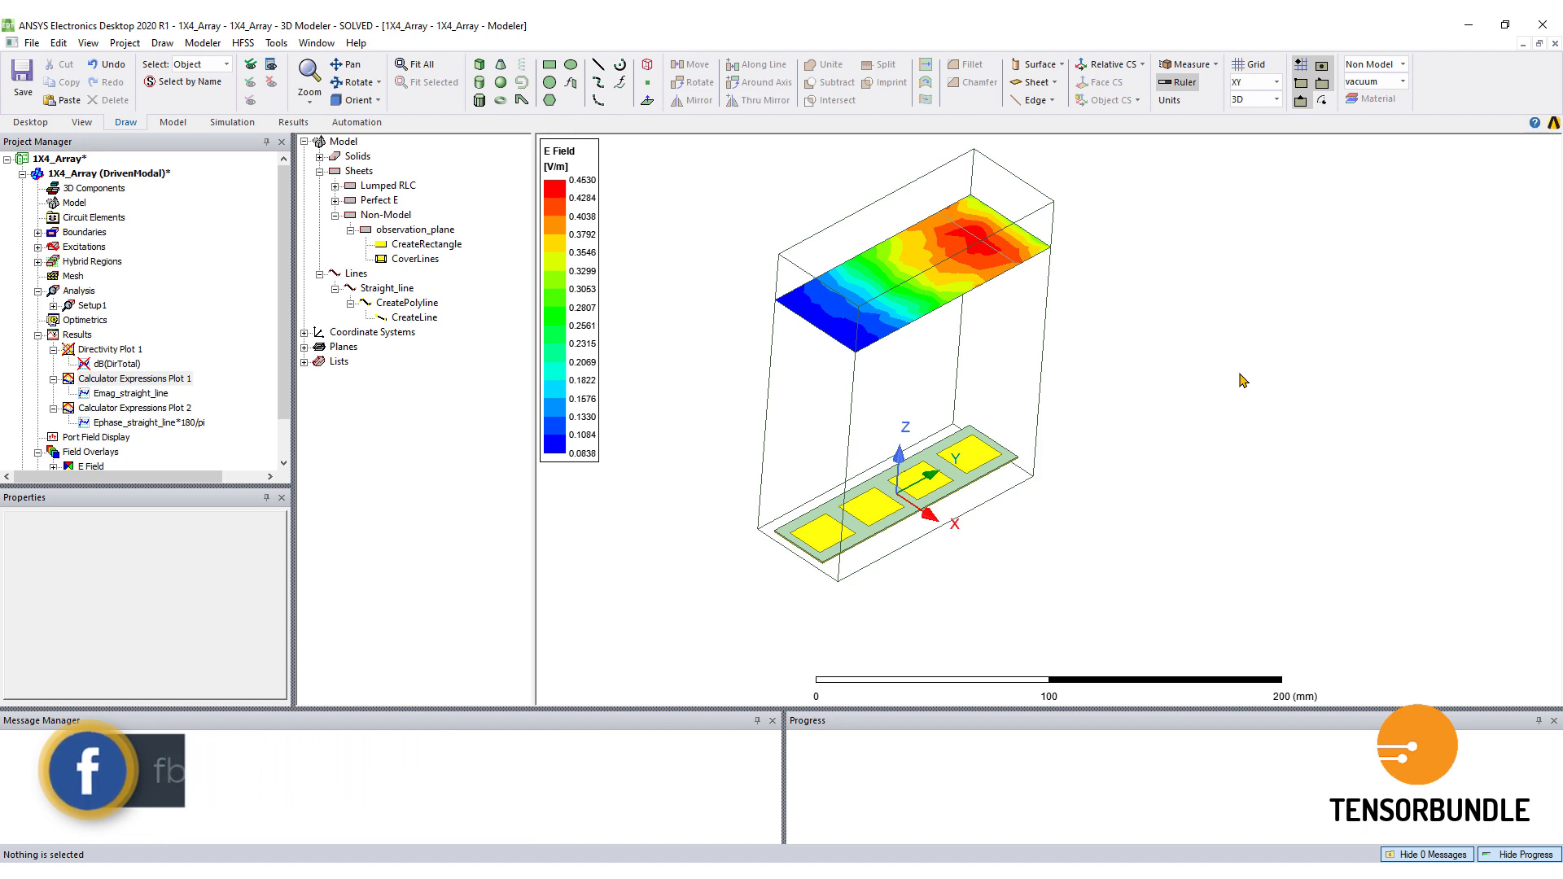
Turn off Plot Visibility for the ComplexMag_E1 field overlay.
{"action": "scroll", "coordinate": [149, 438], "scroll_direction": "down", "scroll_amount": 1}
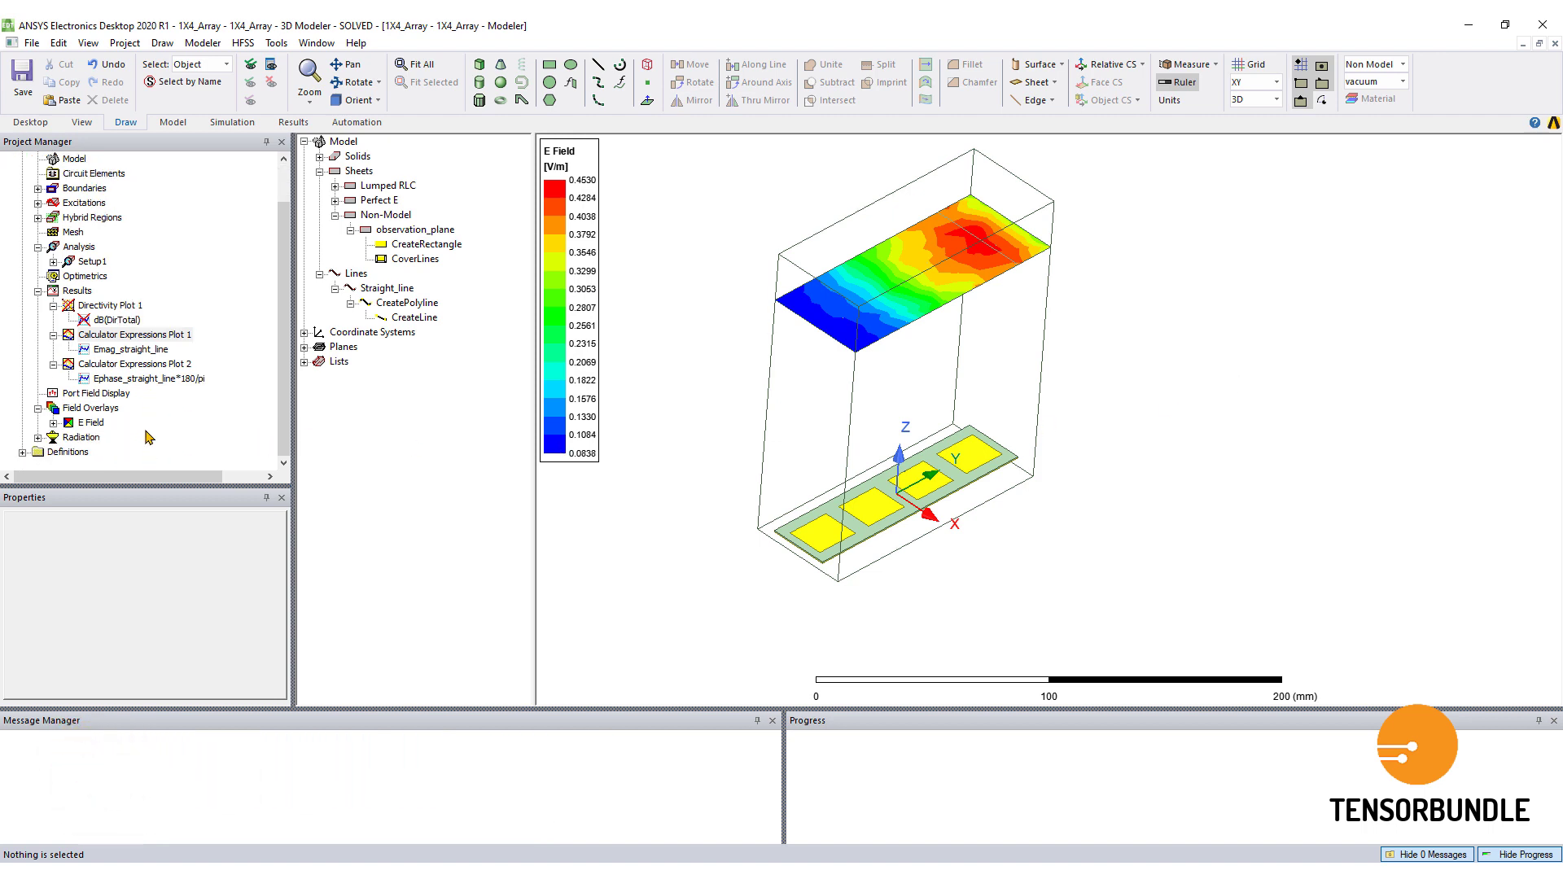
{"action": "left_click", "coordinate": [53, 422]}
{"action": "right_click", "coordinate": [96, 441]}
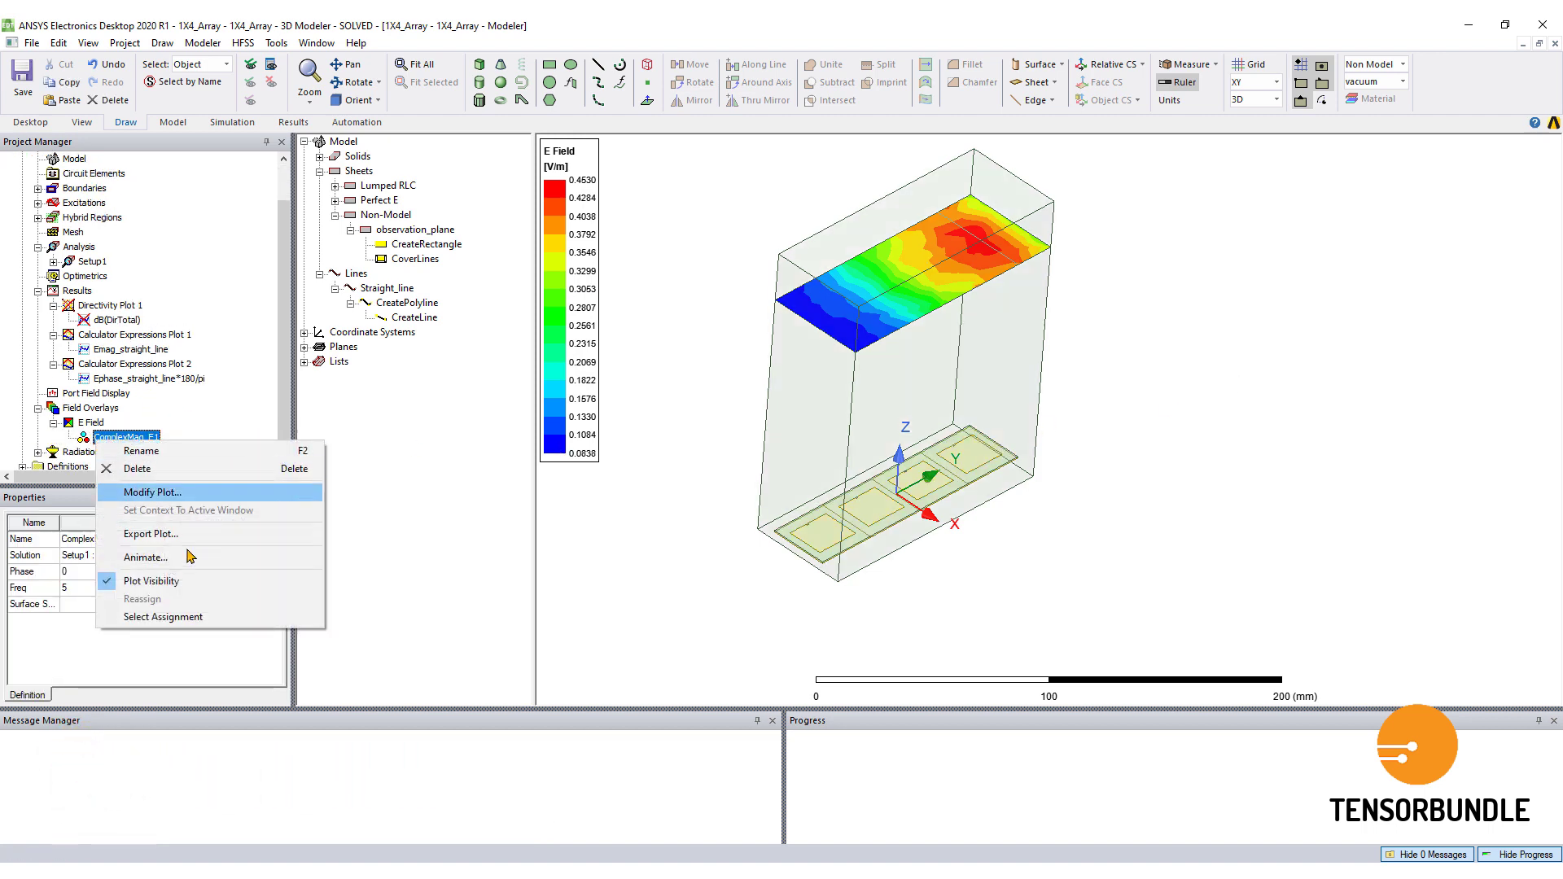
{"action": "left_click", "coordinate": [151, 581]}
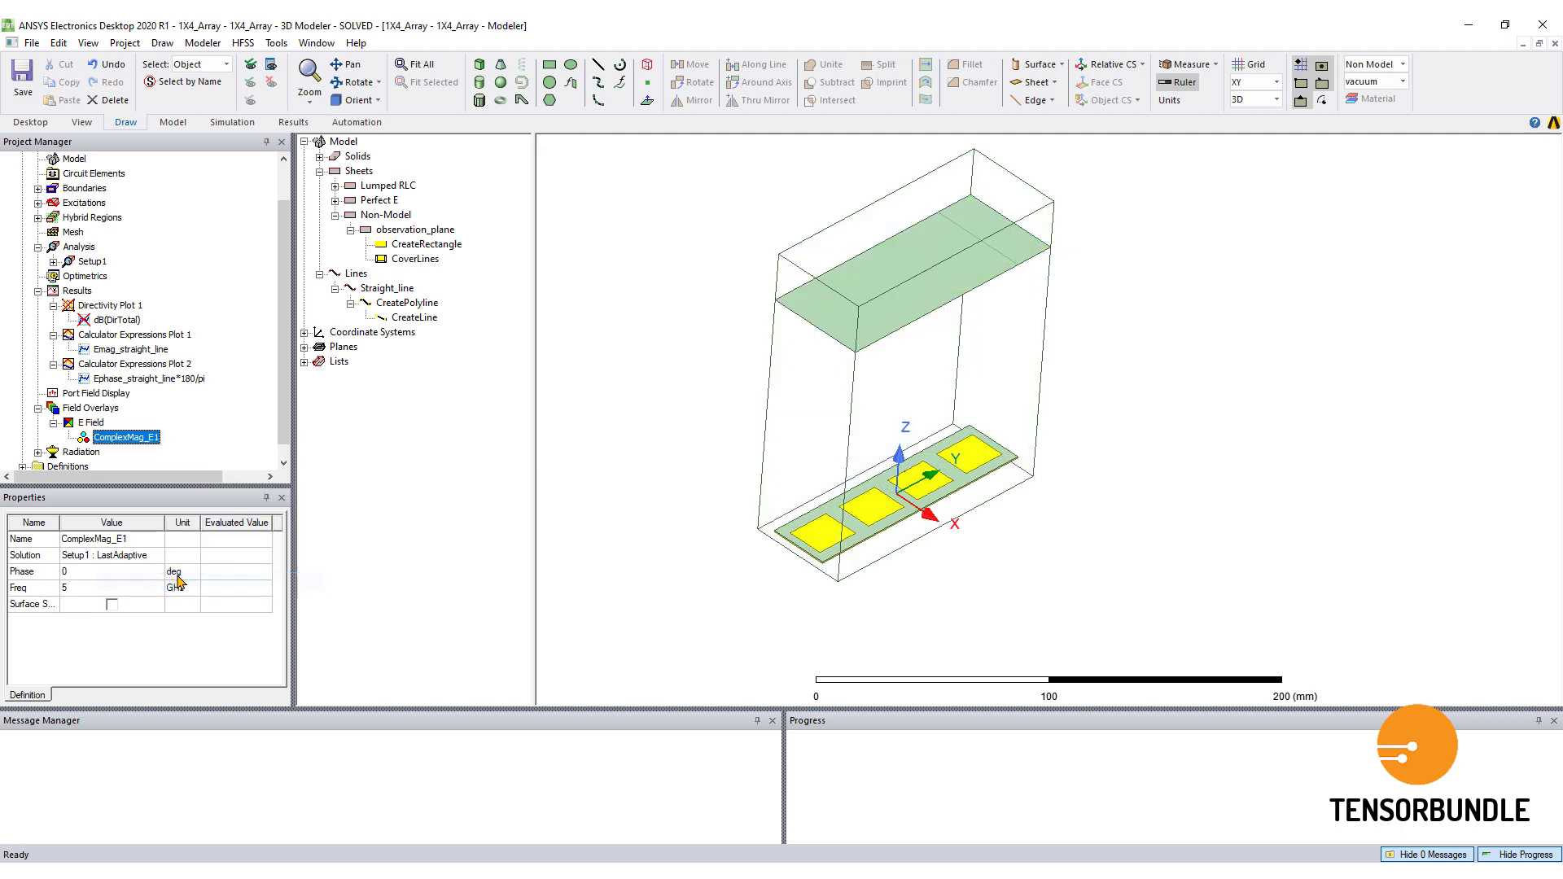
{"action": "left_click", "coordinate": [393, 288]}
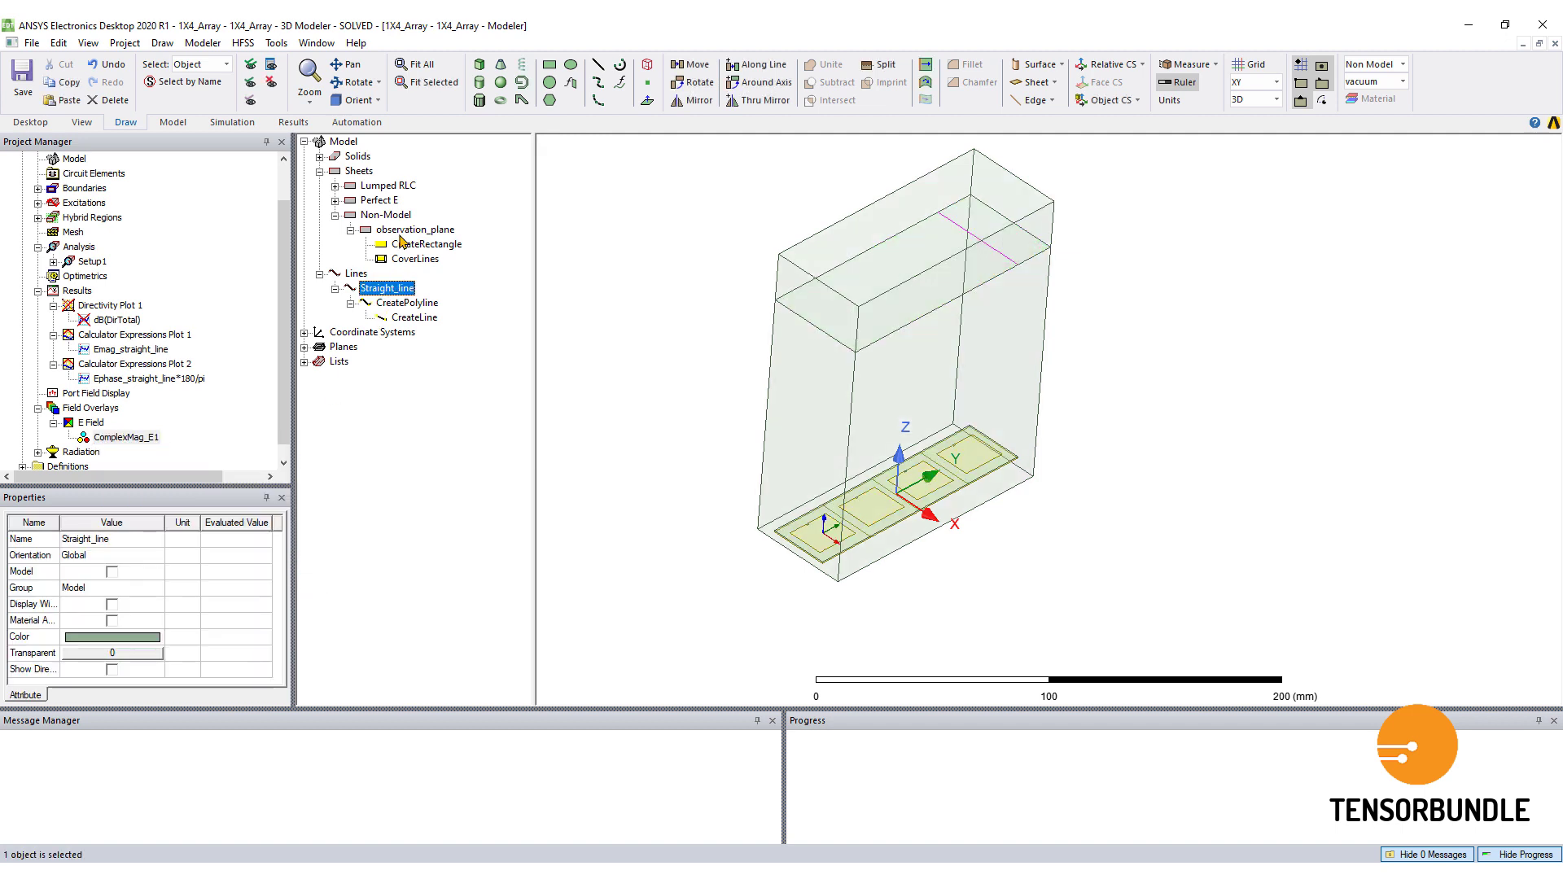
{"action": "left_click", "coordinate": [403, 231]}
{"action": "left_click", "coordinate": [610, 266]}
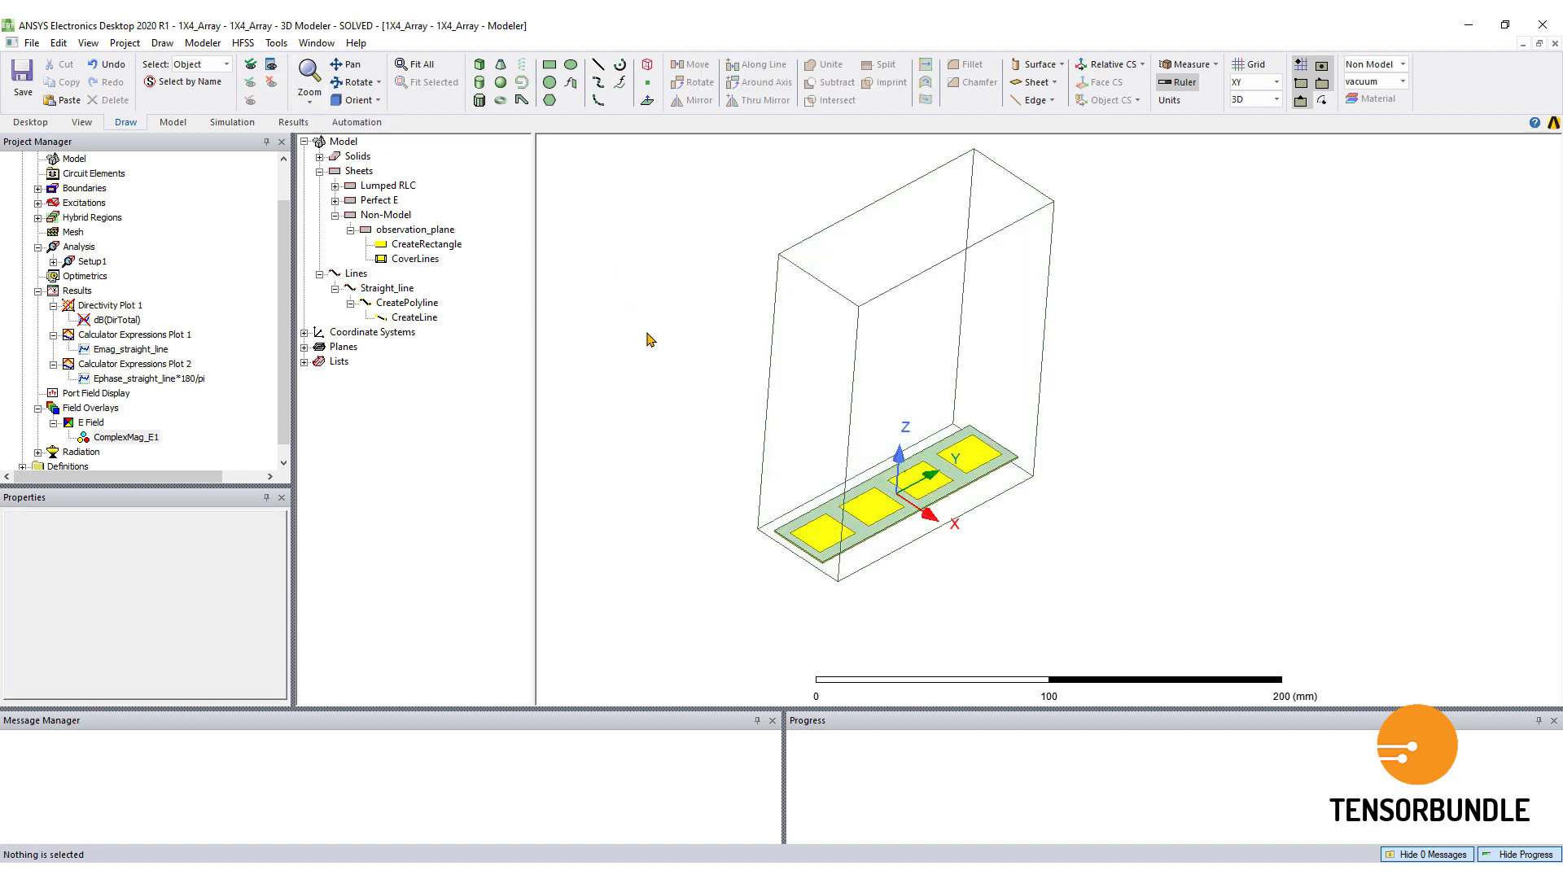
Draw a spline polyline through four points that curves above the patch array.
{"action": "left_click", "coordinate": [600, 89]}
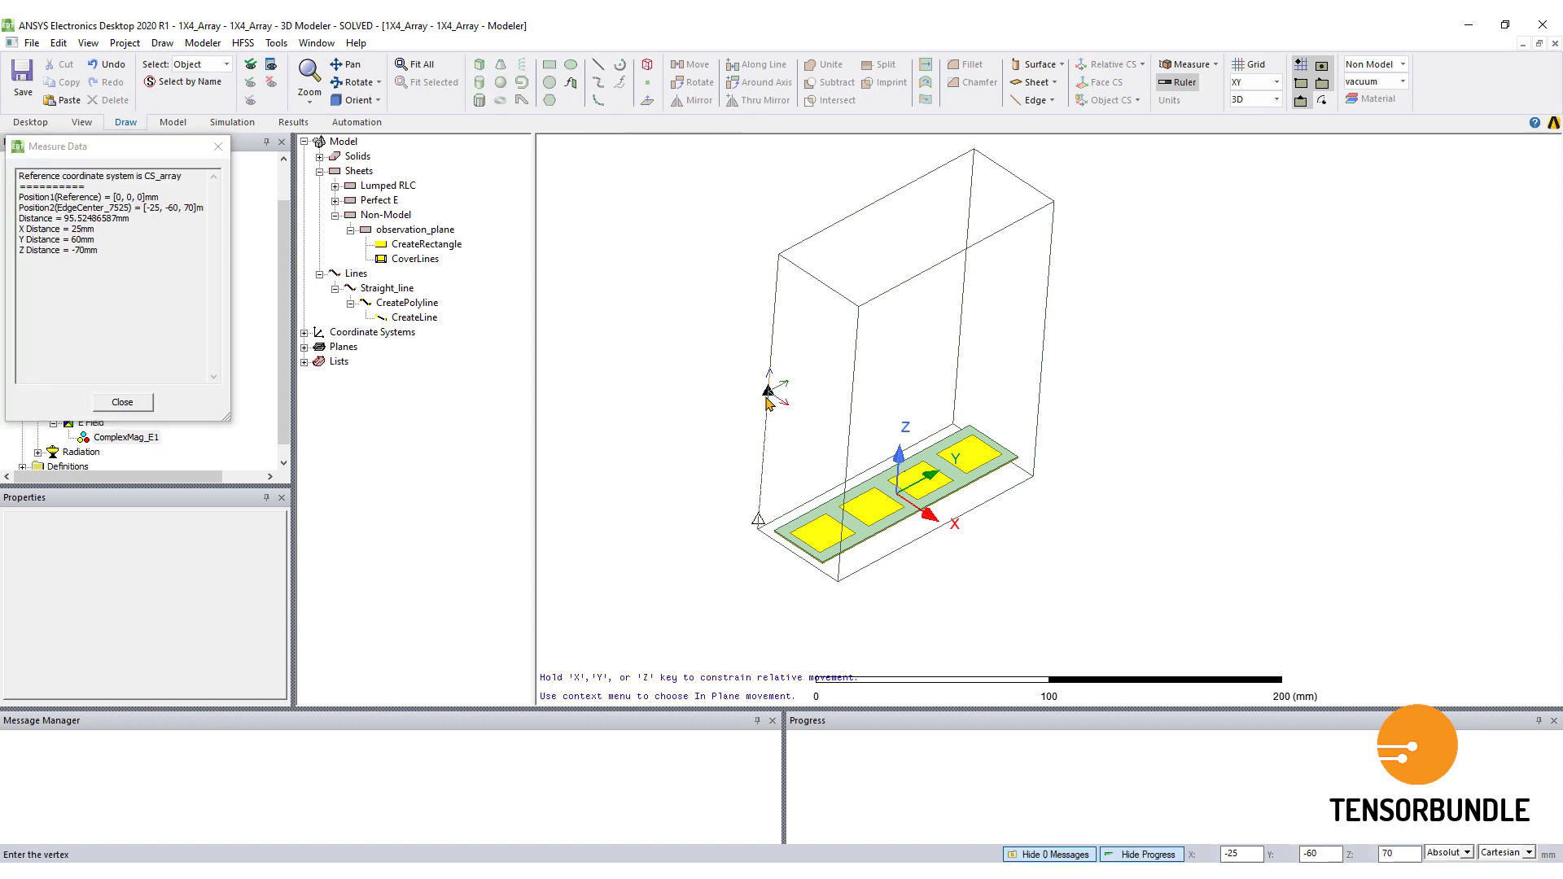
{"action": "left_click", "coordinate": [767, 394]}
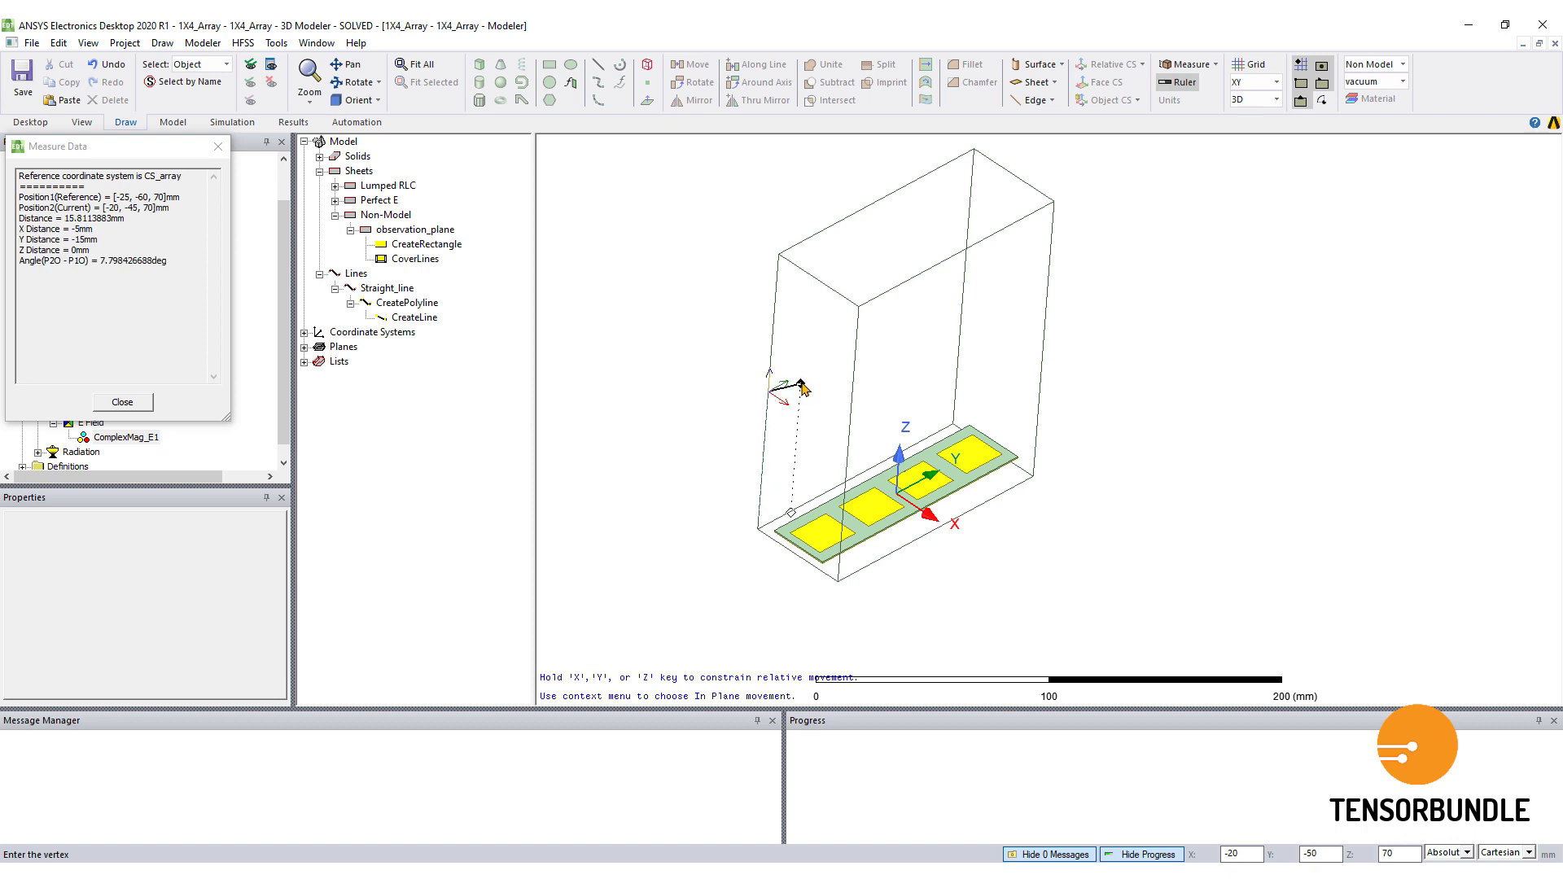
{"action": "left_click", "coordinate": [855, 373]}
{"action": "left_click", "coordinate": [880, 378]}
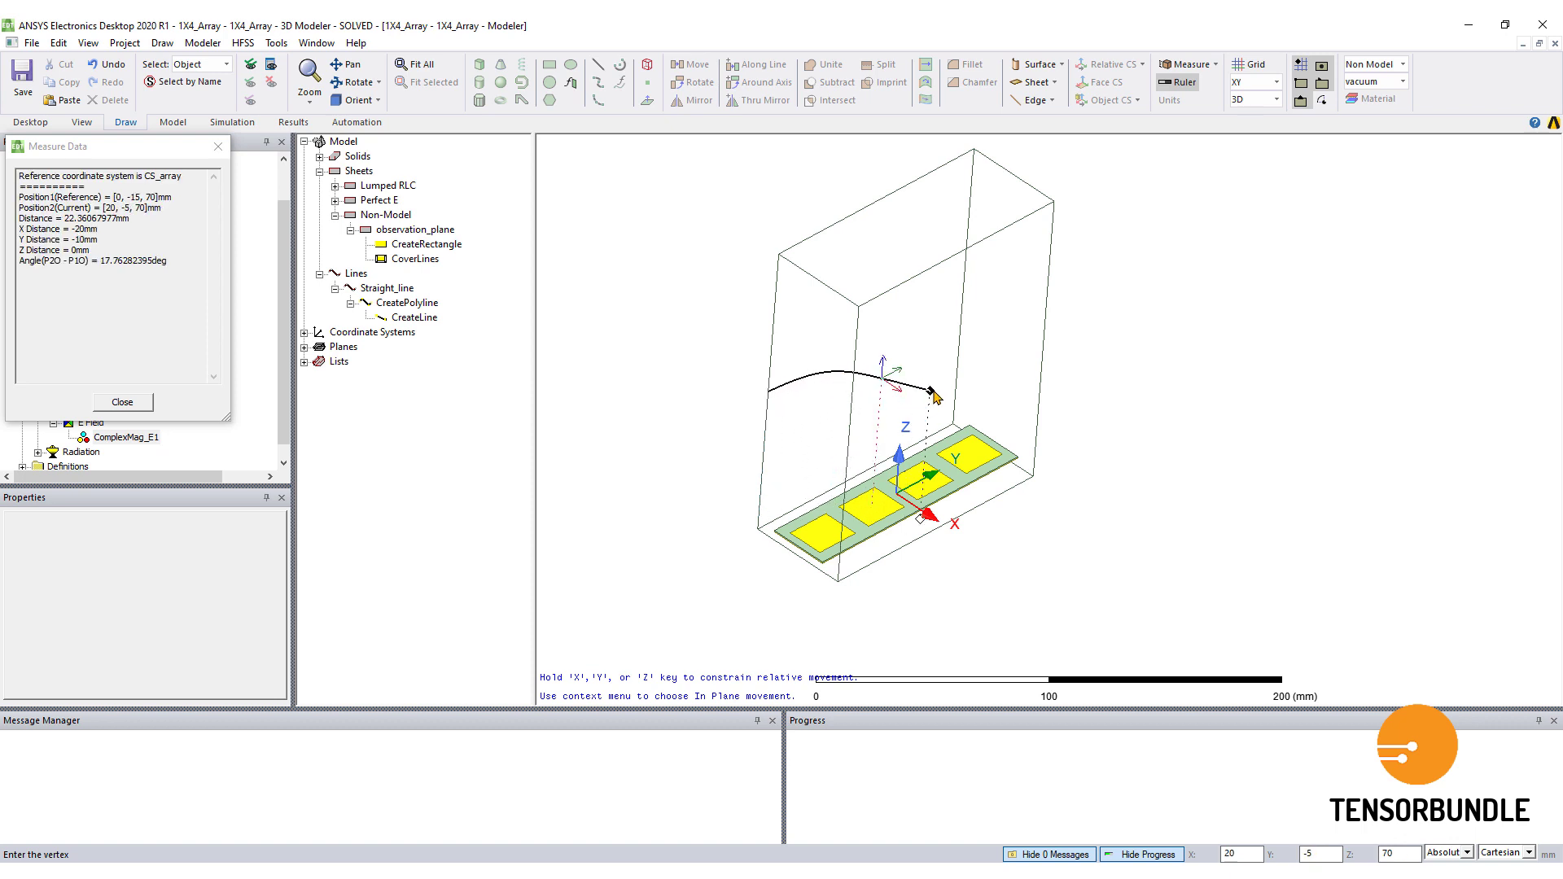
{"action": "double_click", "coordinate": [996, 394]}
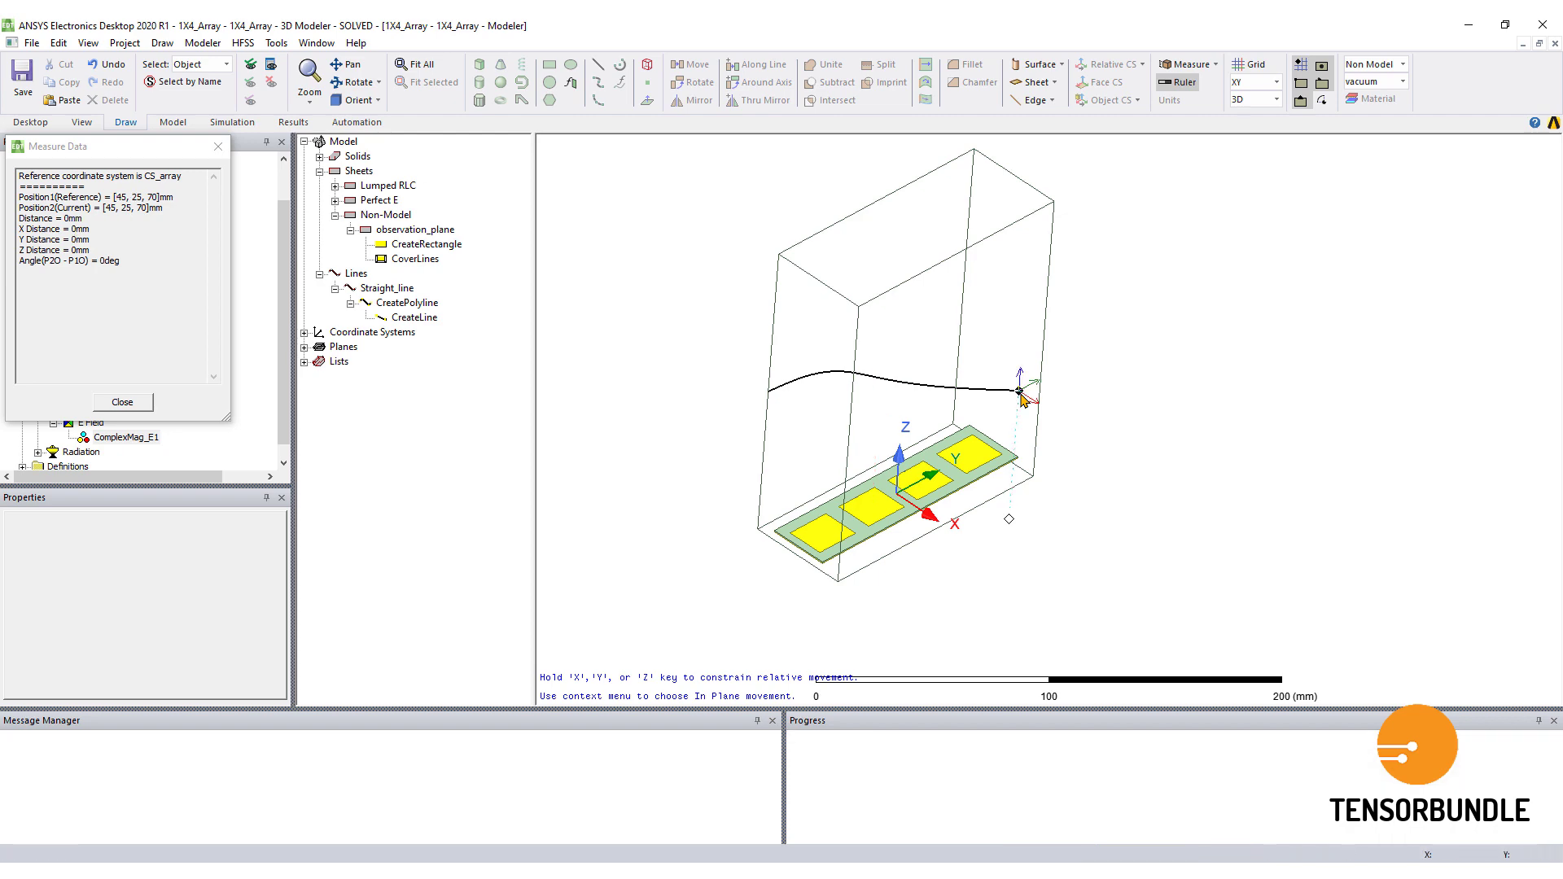
Orbit and zoom the model to inspect the new curve from several angles.
{"action": "left_click_drag", "start_coordinate": [979, 567], "coordinate": [1036, 570], "text": "alt"}
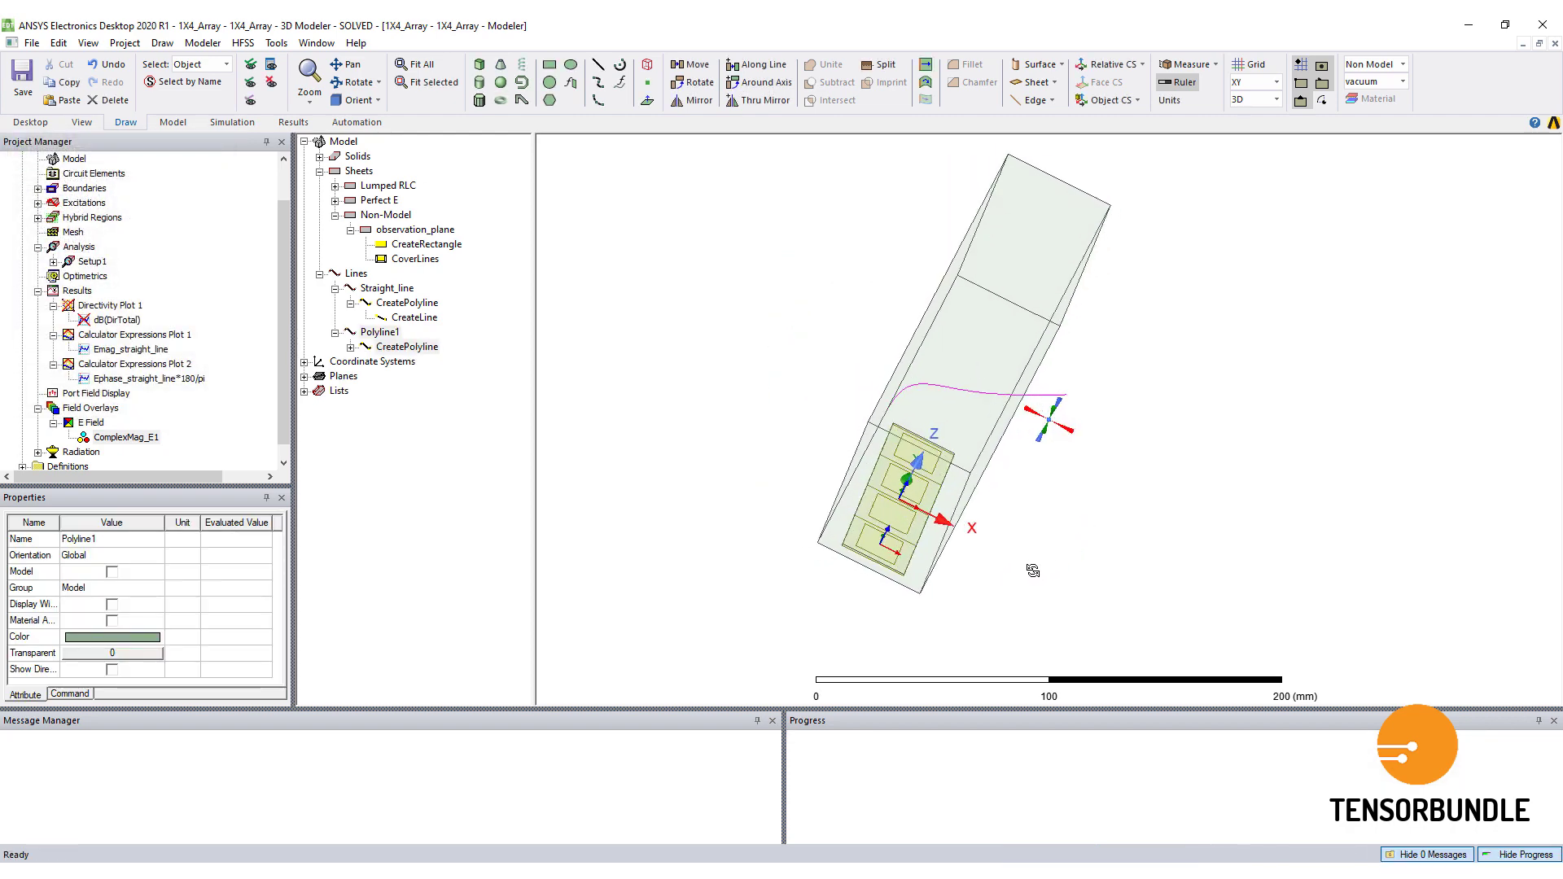
{"action": "scroll", "coordinate": [1084, 464], "scroll_direction": "up", "scroll_amount": 2}
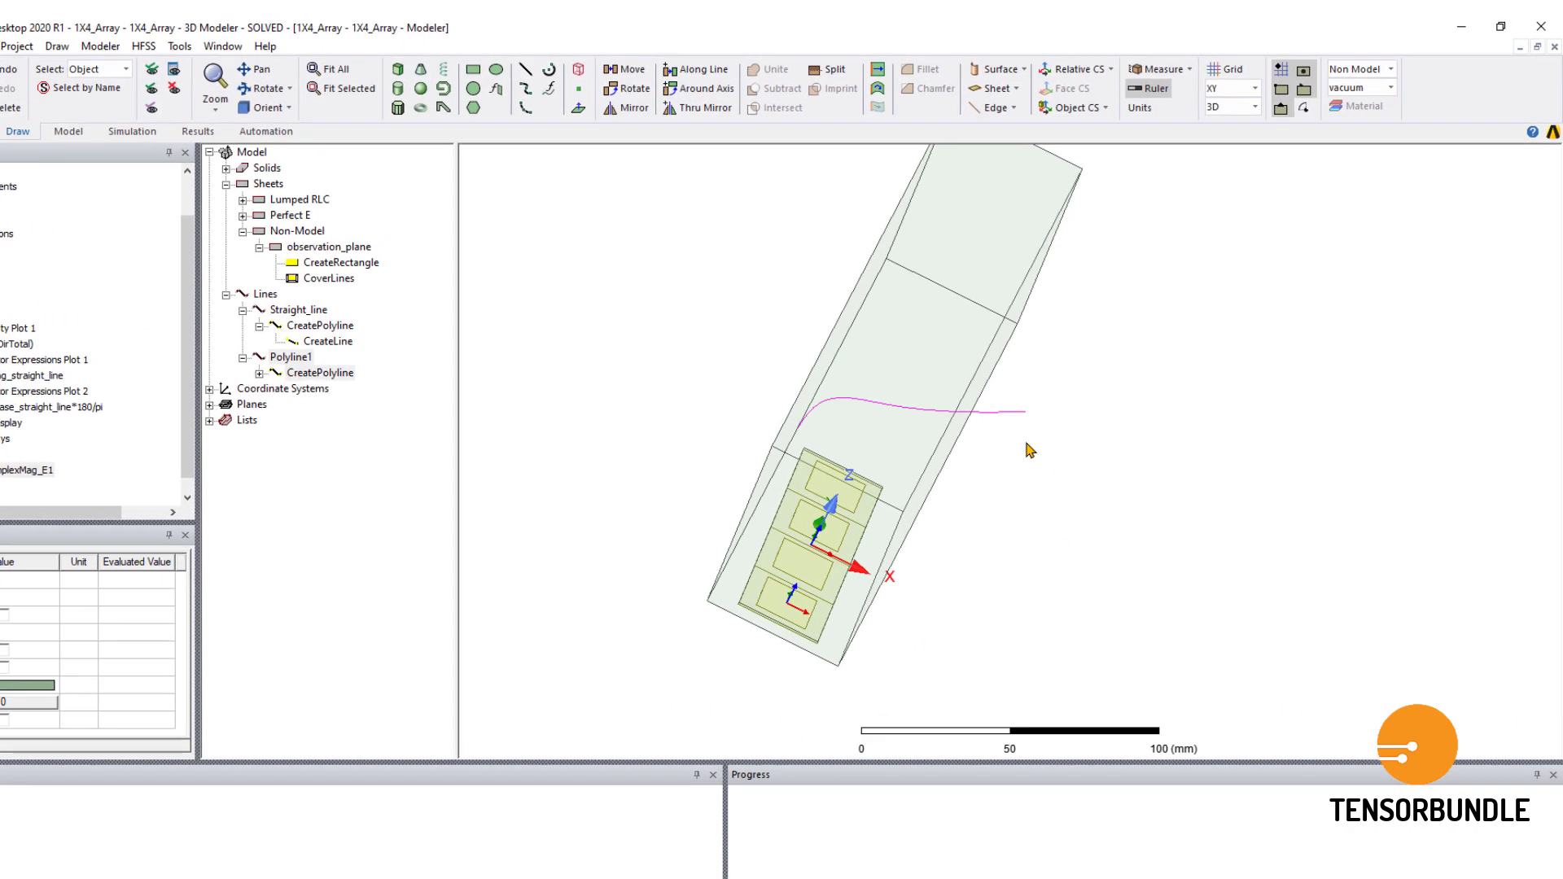
{"action": "mouse_move", "coordinate": [911, 599]}
{"action": "left_mouse_down", "text": "alt"}
{"action": "mouse_move", "coordinate": [936, 600]}
{"action": "mouse_move", "coordinate": [850, 600]}
{"action": "left_mouse_up", "text": "alt"}
{"action": "scroll", "coordinate": [900, 638], "scroll_direction": "down", "scroll_amount": 2}
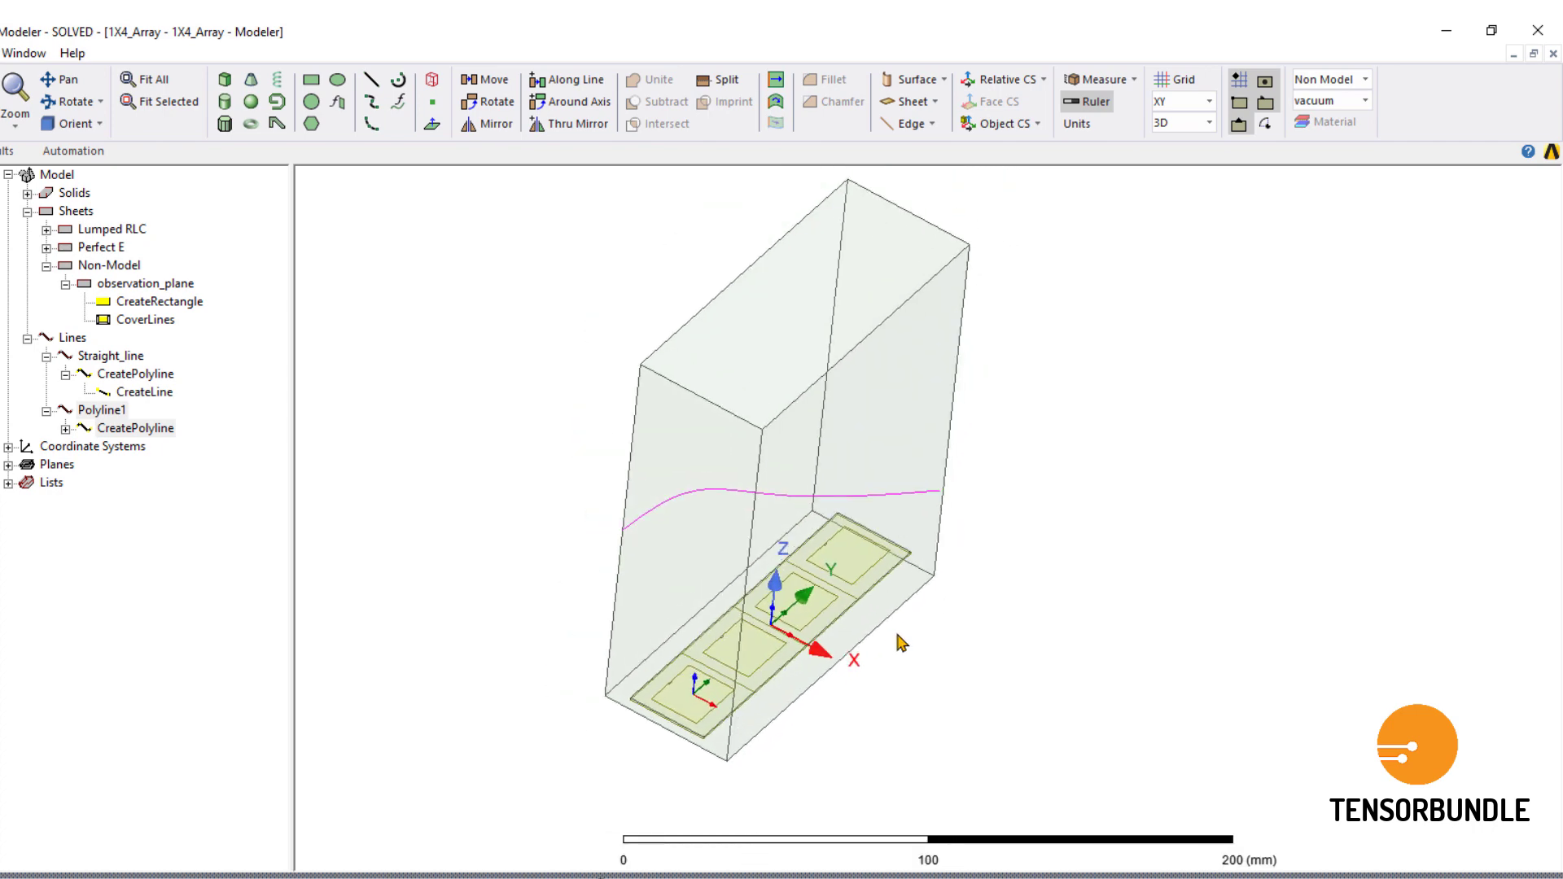
{"action": "left_click_drag", "start_coordinate": [928, 676], "coordinate": [991, 635], "text": "alt"}
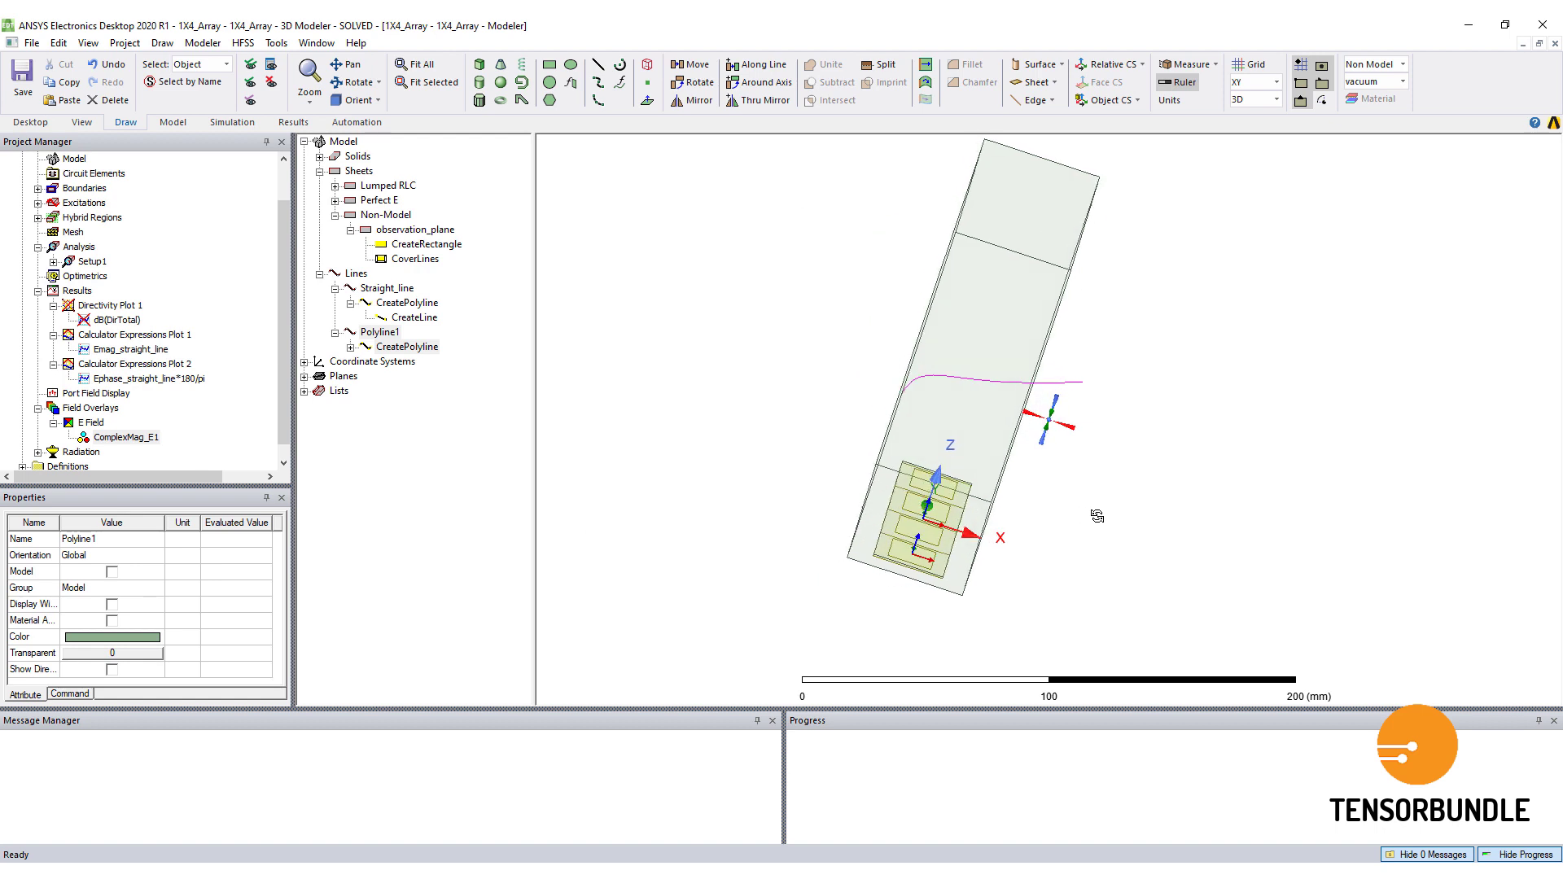
{"action": "left_click_drag", "start_coordinate": [1097, 516], "coordinate": [1099, 516], "text": "alt"}
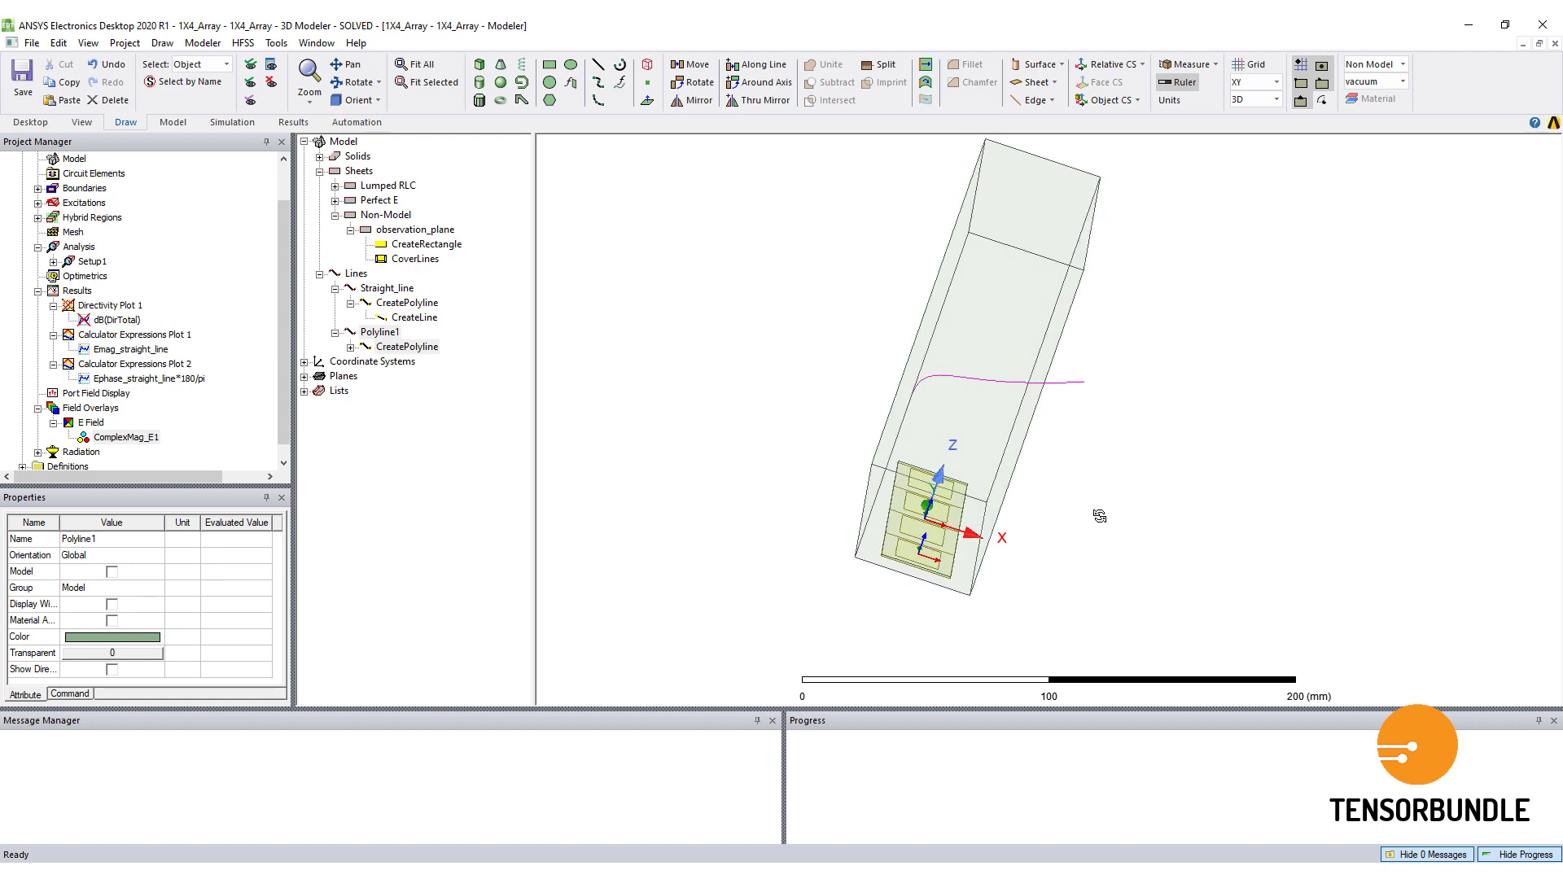
{"action": "mouse_move", "coordinate": [1099, 516]}
{"action": "left_mouse_down", "text": "alt"}
{"action": "mouse_move", "coordinate": [1085, 531]}
{"action": "mouse_move", "coordinate": [1065, 511]}
{"action": "mouse_move", "coordinate": [1085, 501]}
{"action": "left_mouse_up", "text": "alt"}
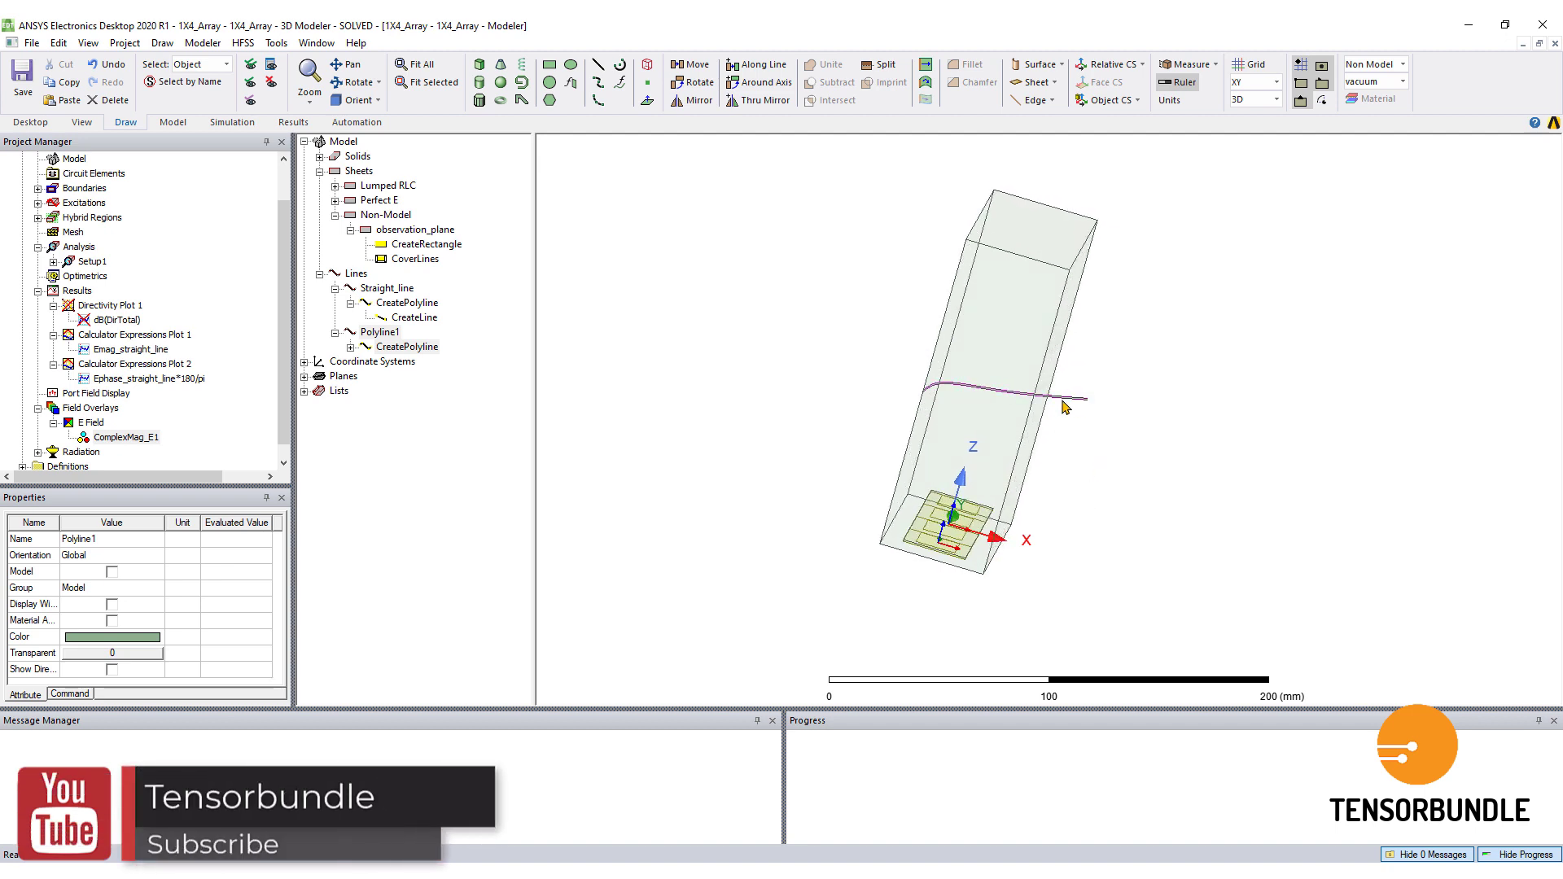
{"action": "left_click_drag", "start_coordinate": [1120, 481], "coordinate": [1112, 478], "text": "alt"}
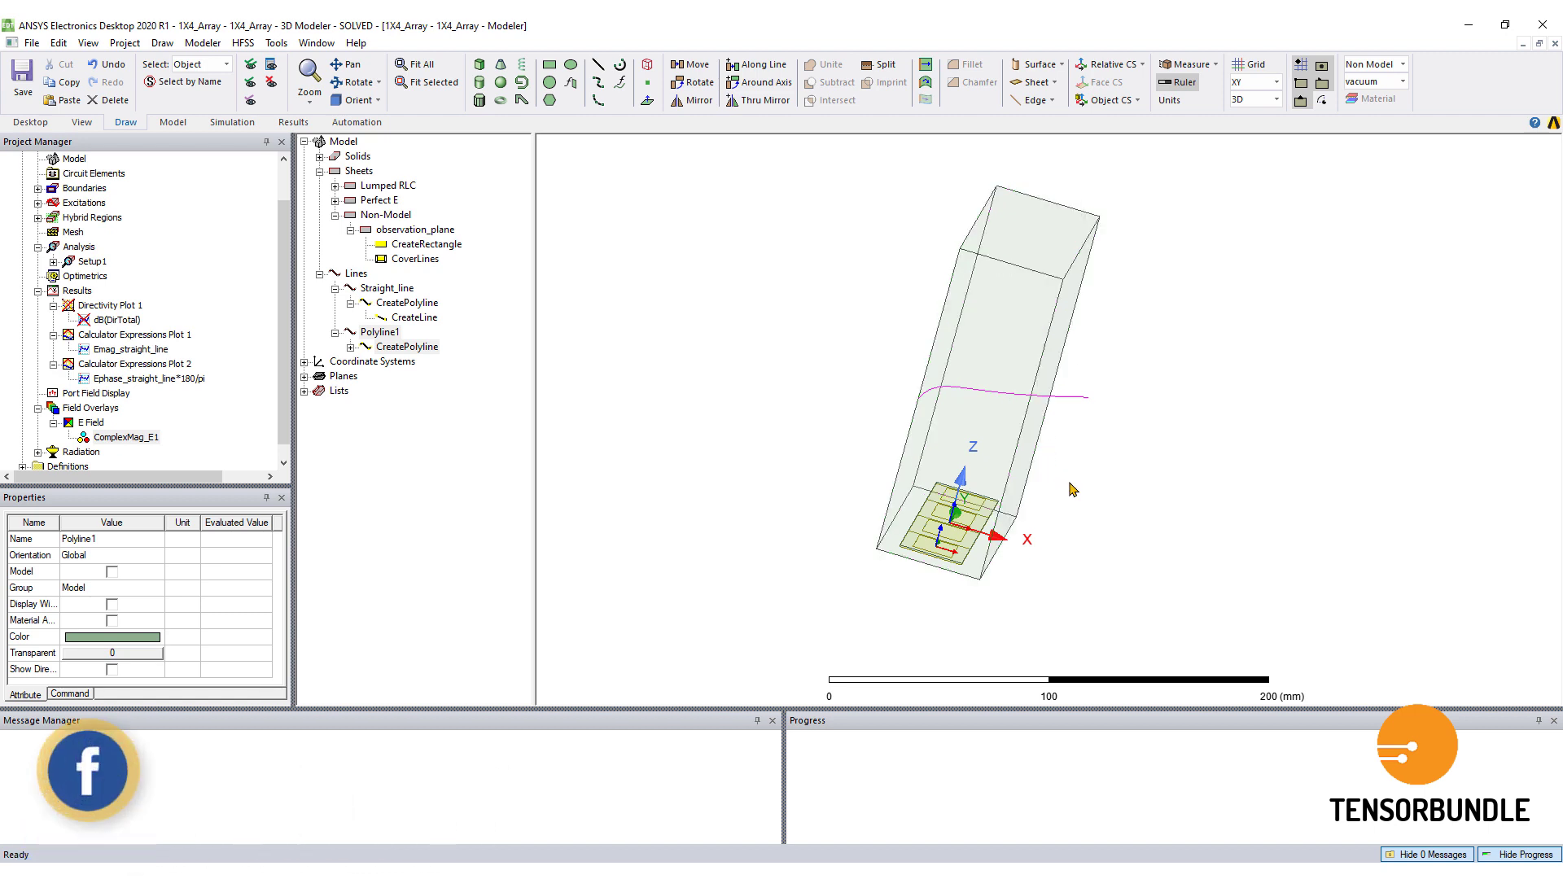
Rename the new polyline to curve_line in the Properties panel.
{"action": "left_click", "coordinate": [380, 332]}
{"action": "left_click", "coordinate": [102, 539]}
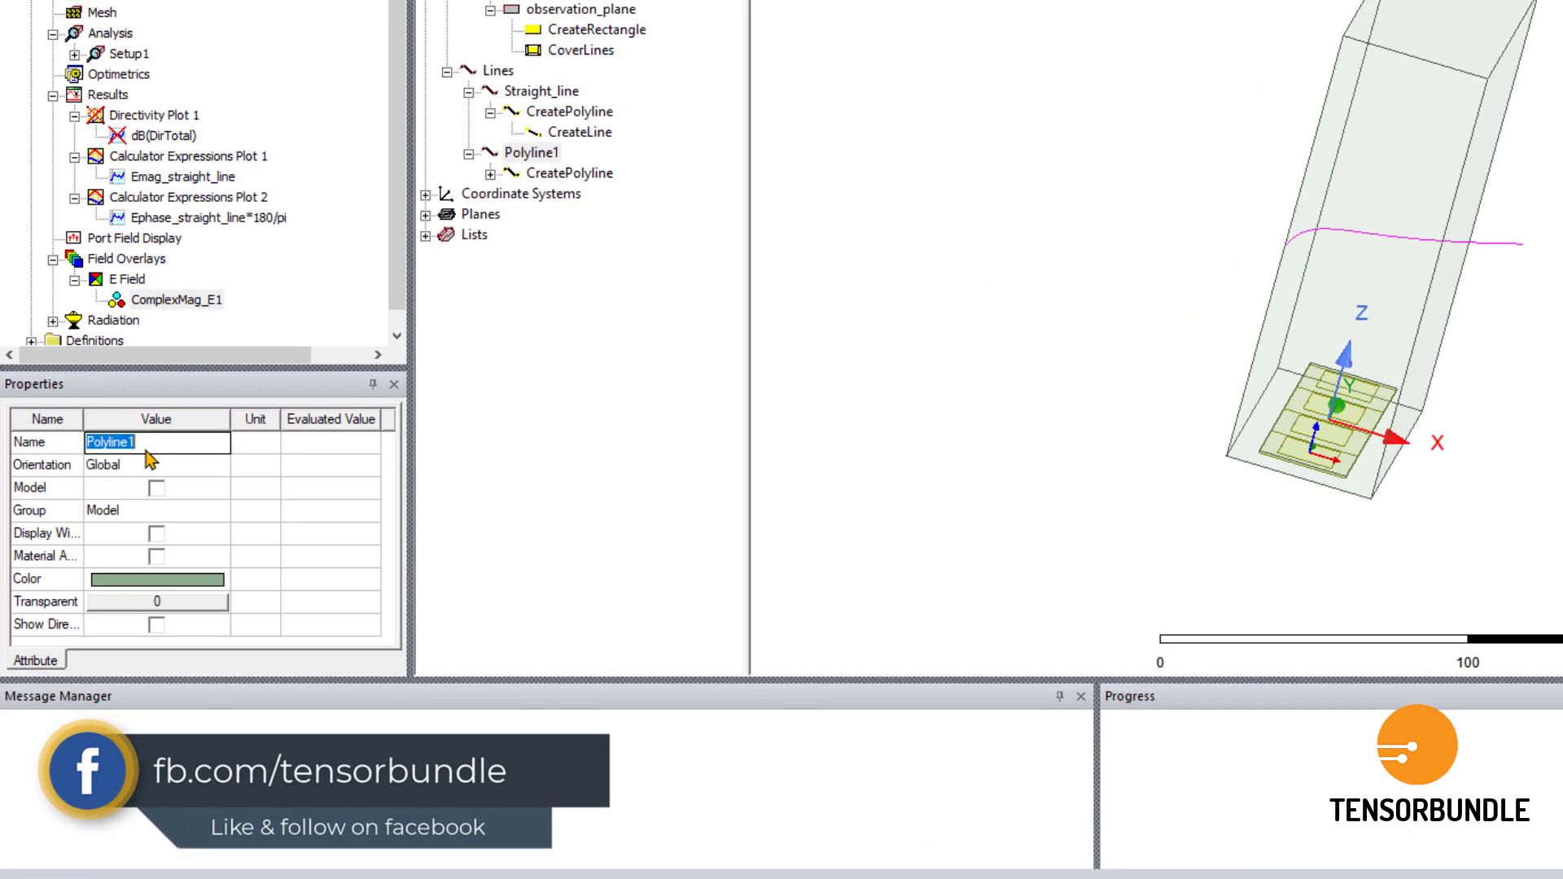
{"action": "type", "text": "curve_"}
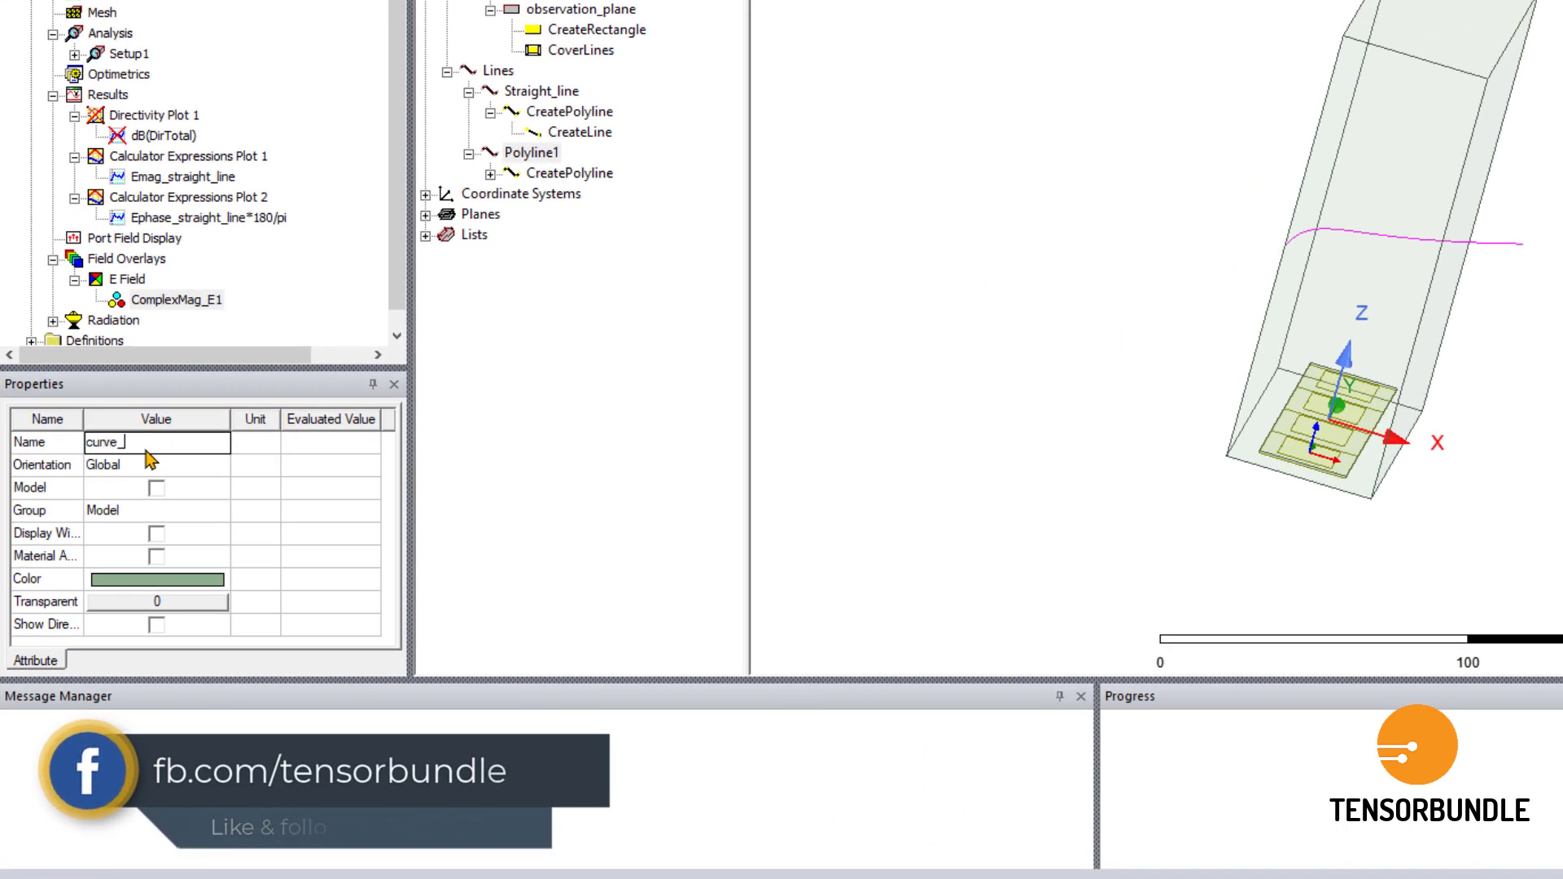
{"action": "type", "text": "line"}
{"action": "left_click", "coordinate": [151, 460]}
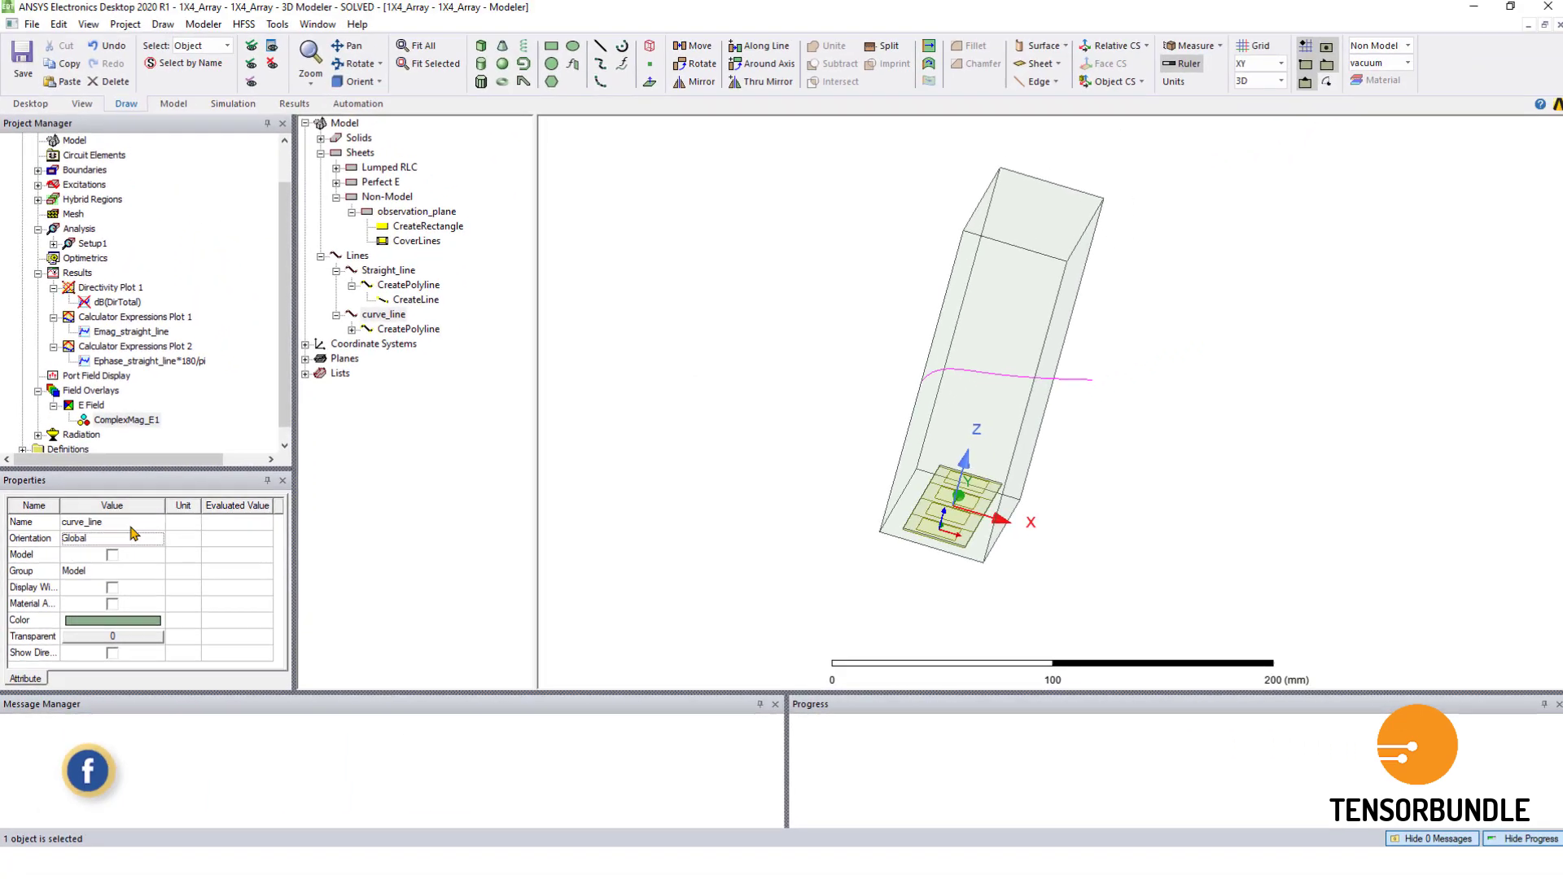
{"action": "left_click", "coordinate": [648, 429]}
{"action": "left_click", "coordinate": [243, 24]}
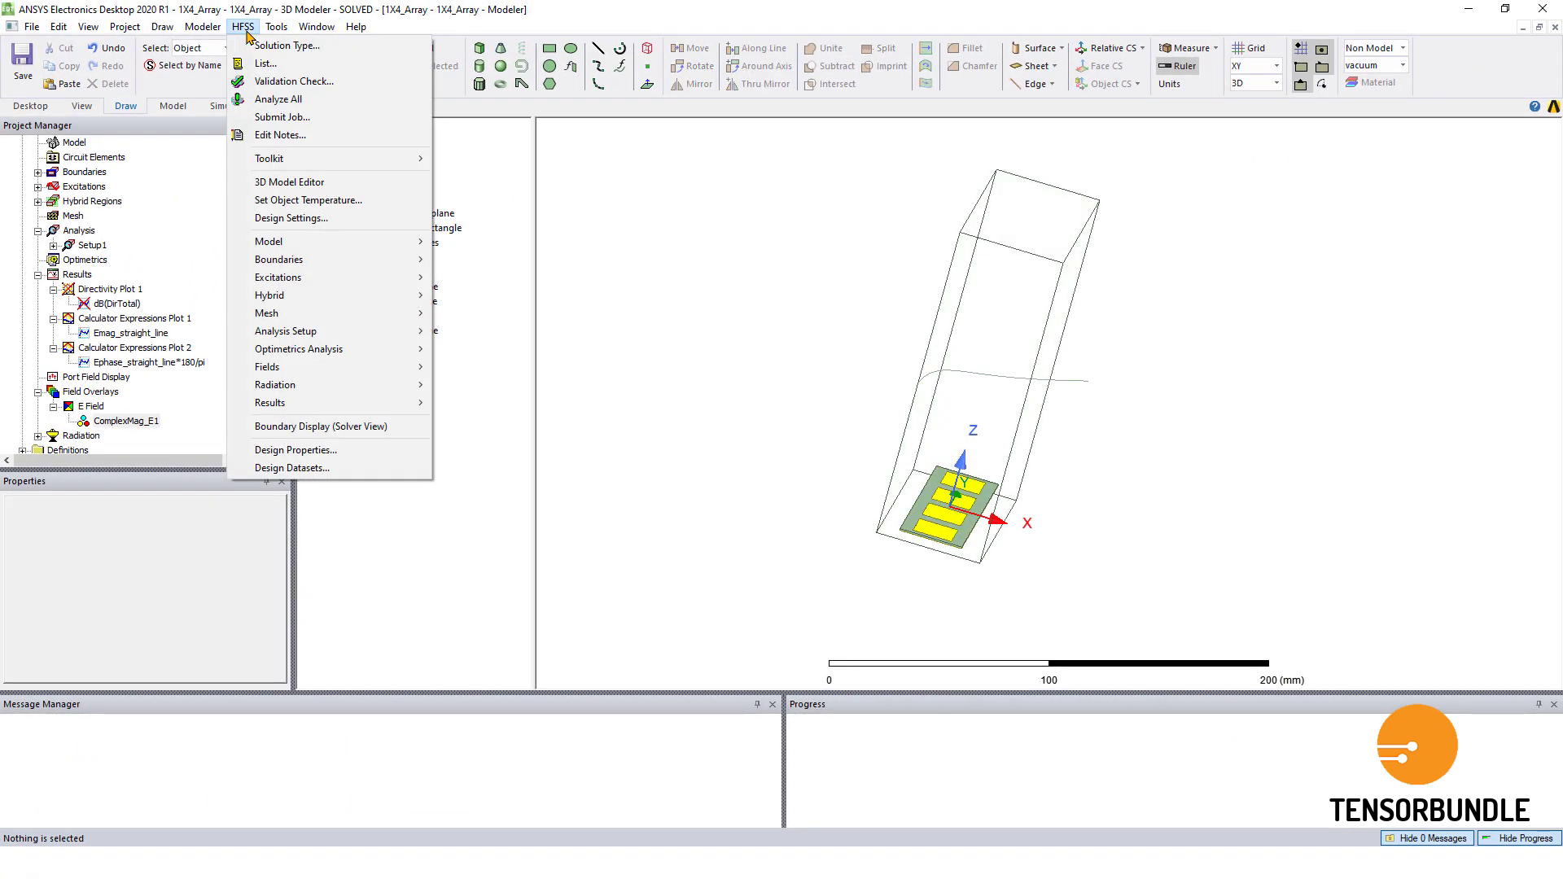
Open the Fields Calculator and load the E field and the curve_line geometry onto the stack.
{"action": "mouse_move", "coordinate": [325, 367]}
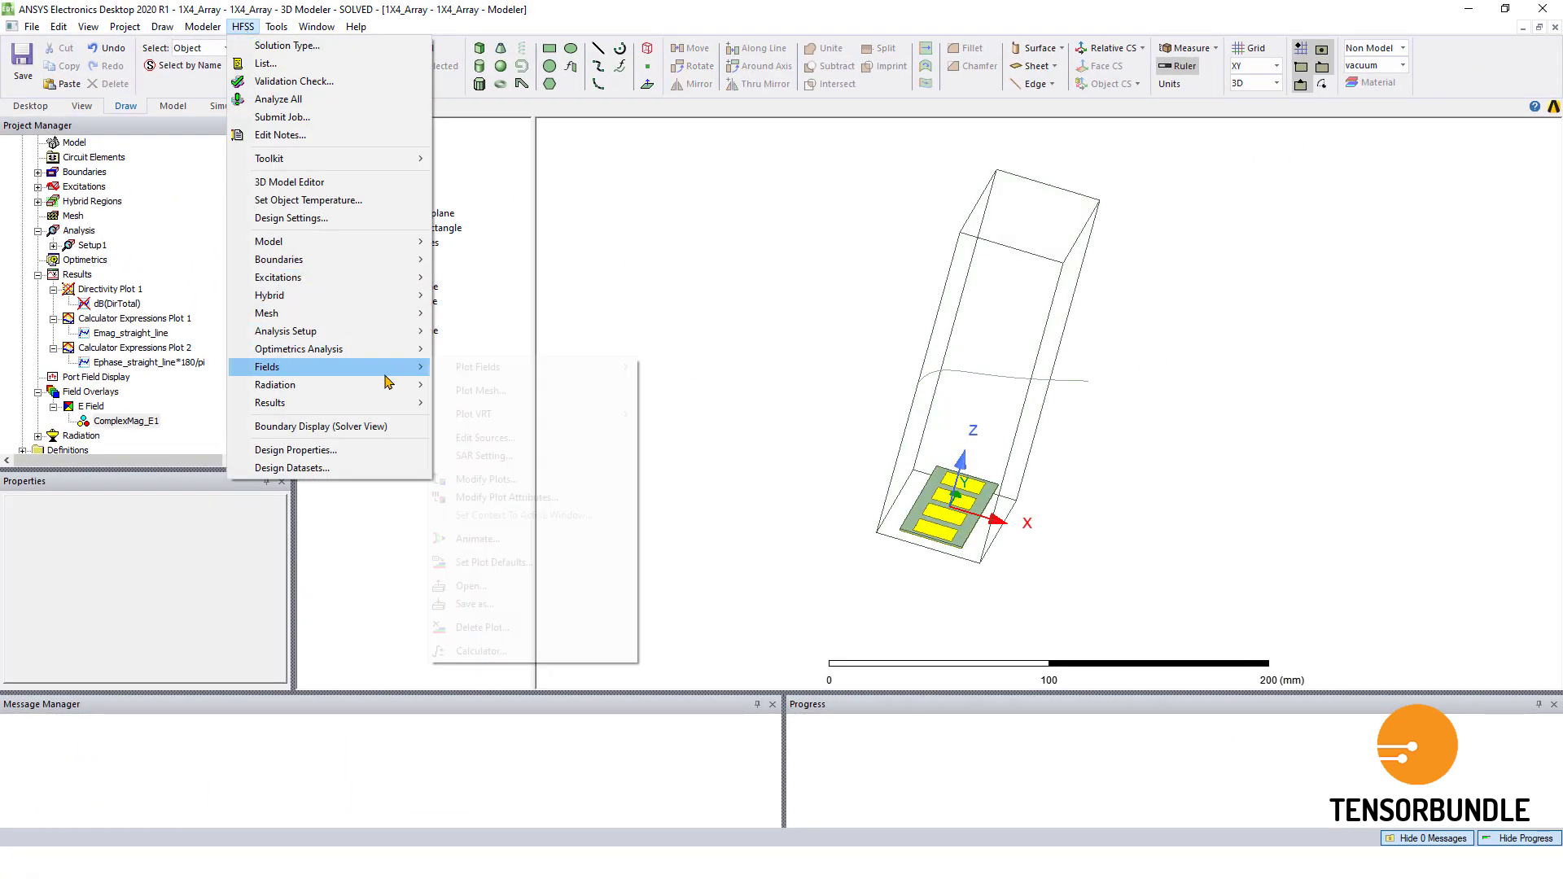
{"action": "left_click", "coordinate": [476, 651]}
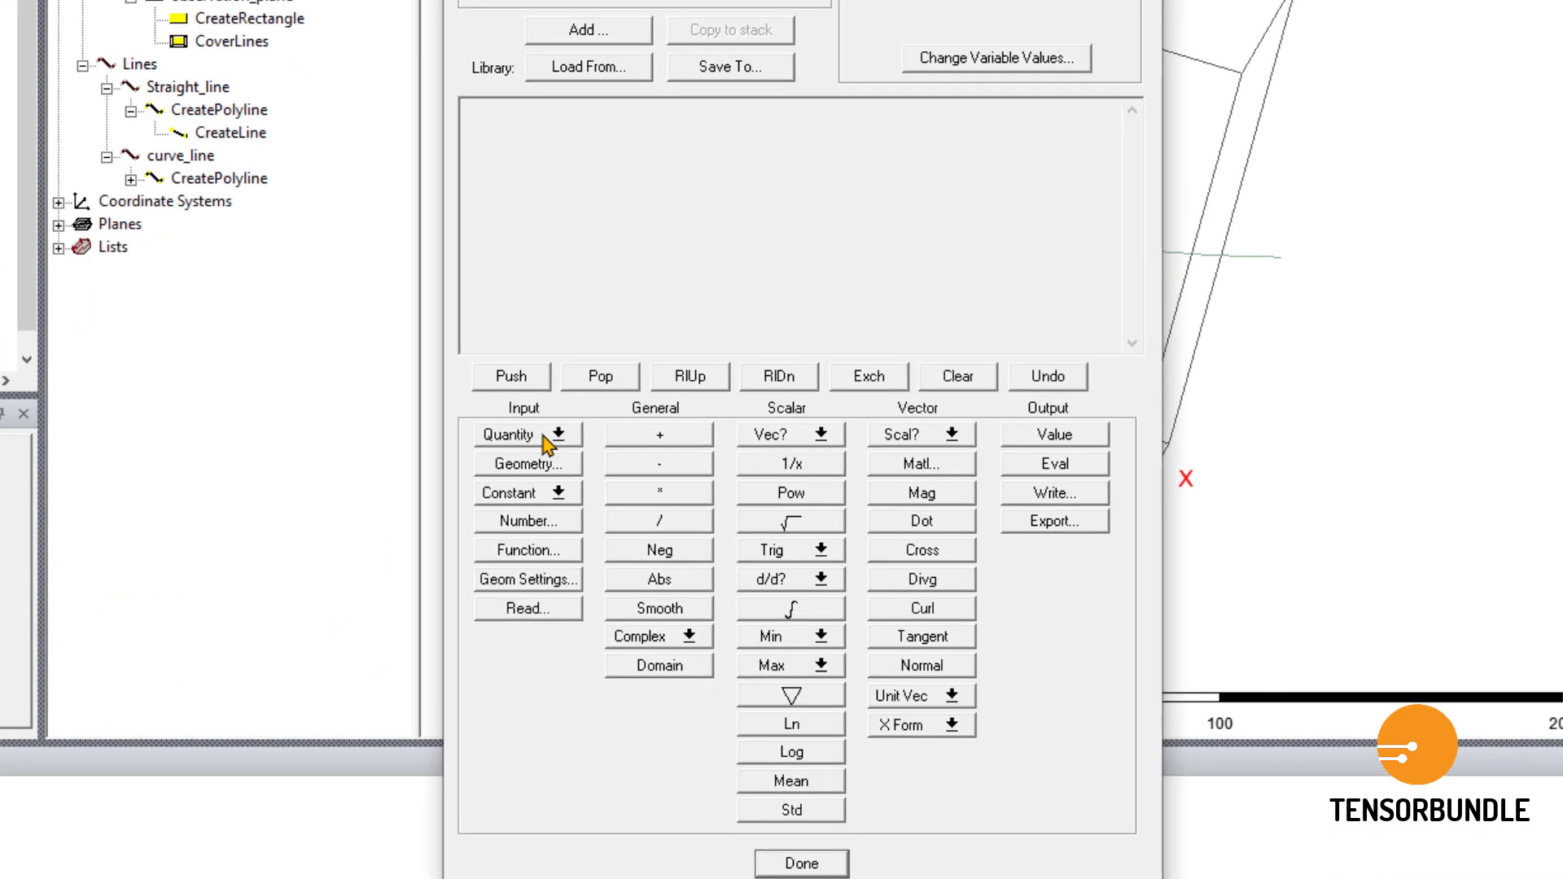
{"action": "left_click", "coordinate": [544, 440]}
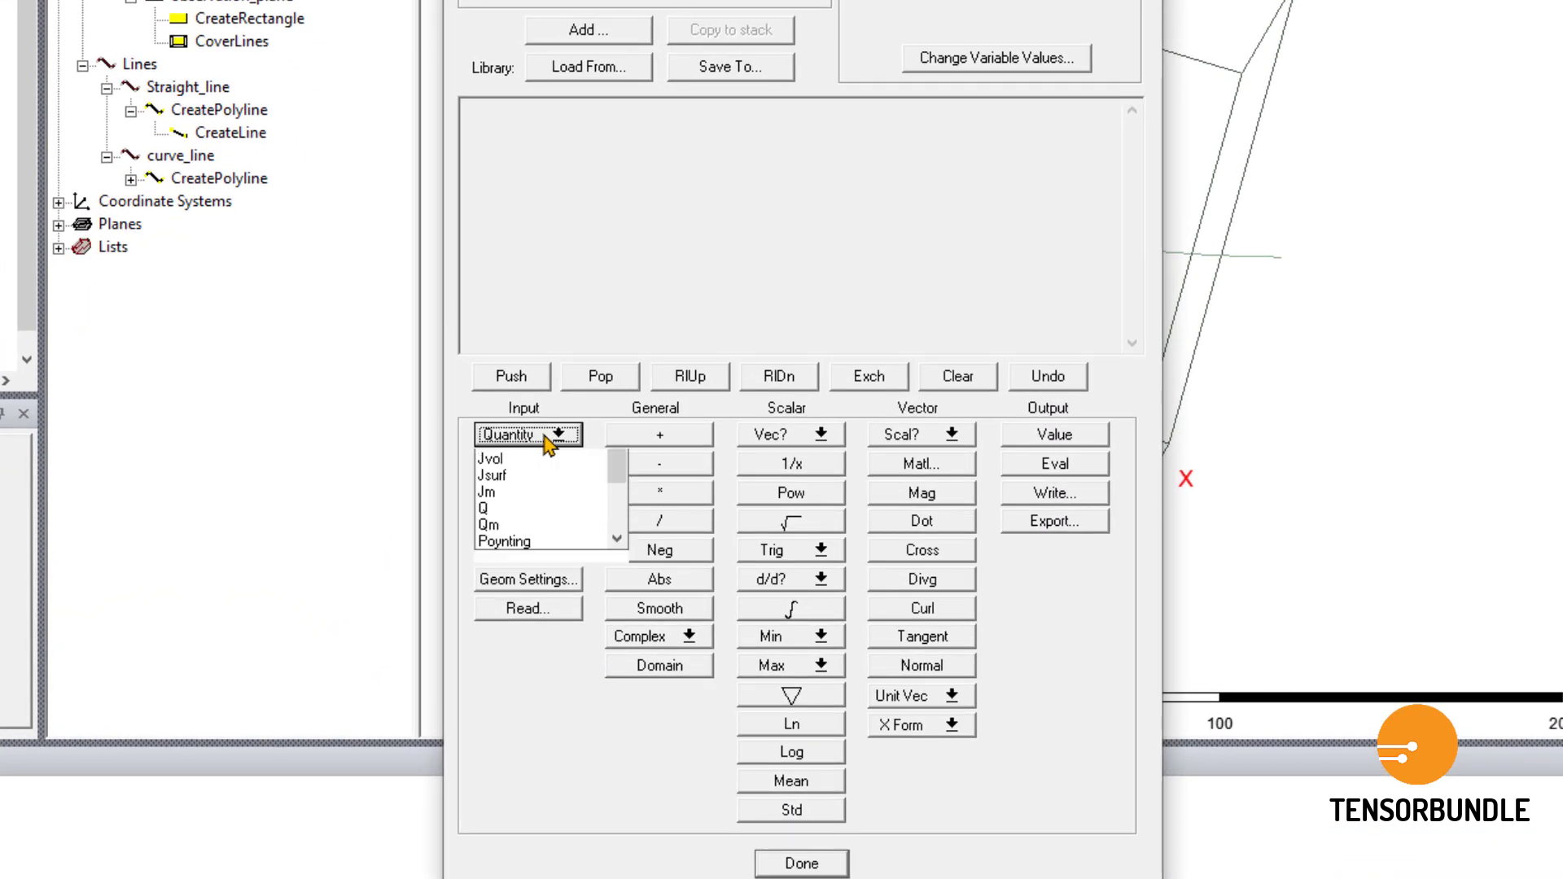
{"action": "left_click", "coordinate": [601, 456]}
{"action": "left_click", "coordinate": [556, 472]}
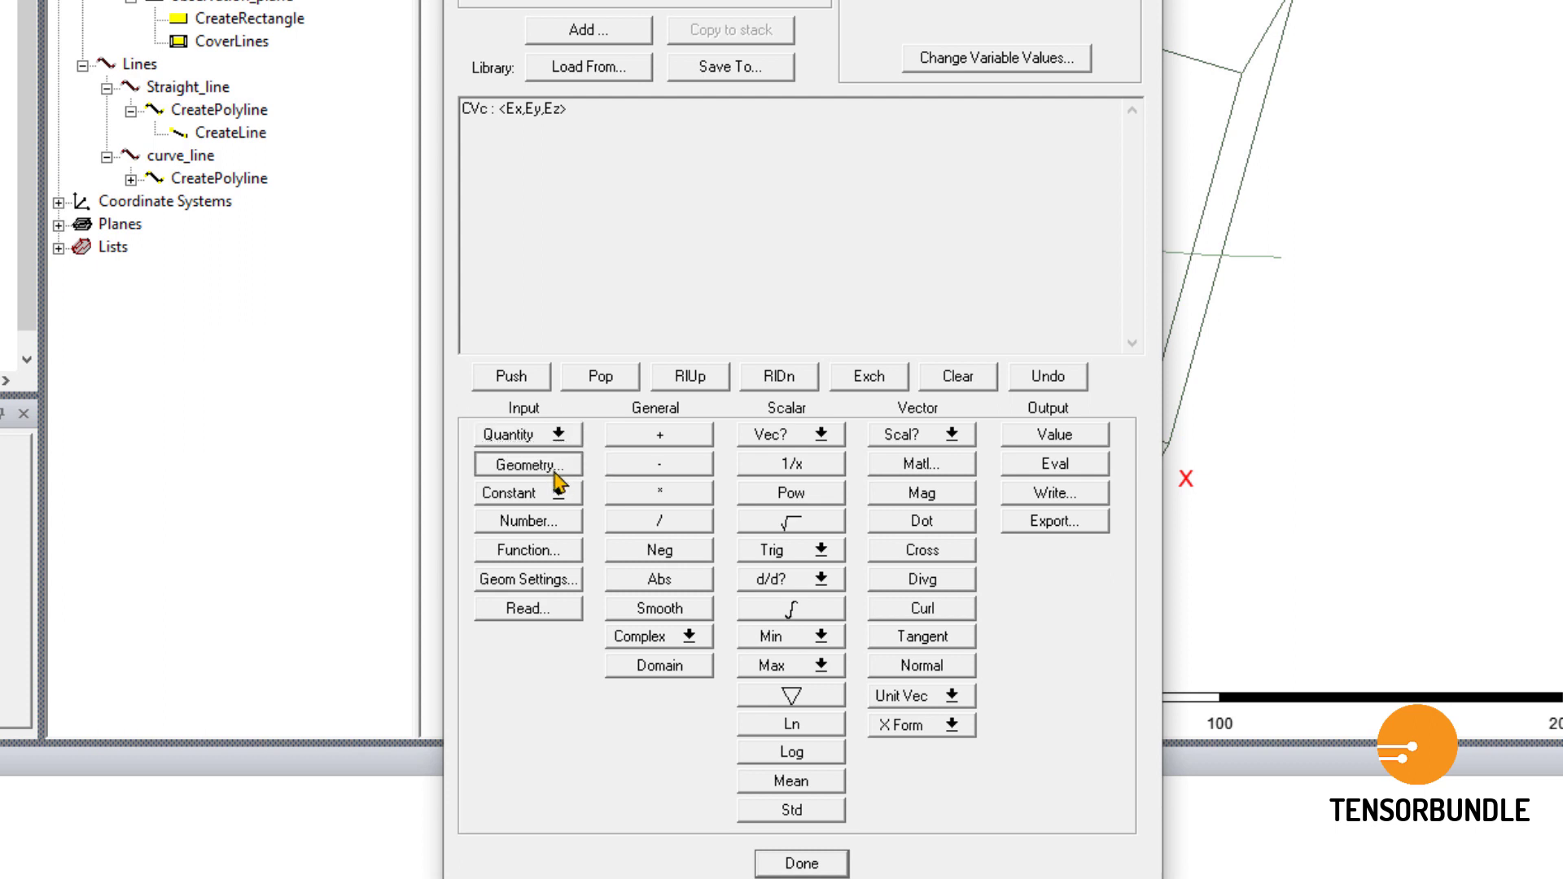
{"action": "left_click", "coordinate": [411, 144]}
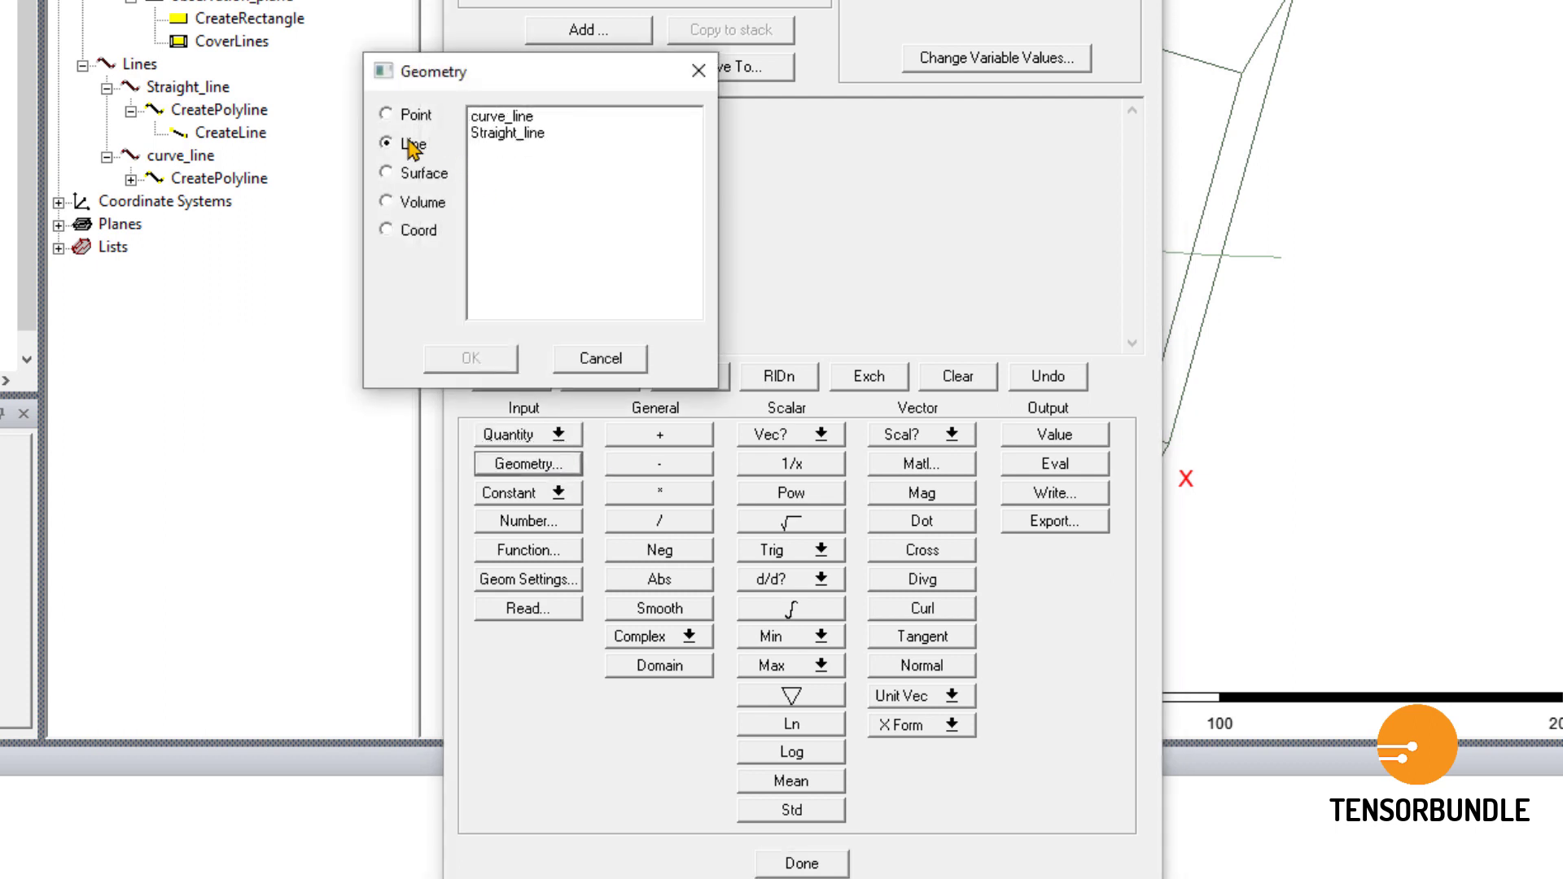
{"action": "left_click", "coordinate": [500, 121]}
{"action": "left_click", "coordinate": [498, 357]}
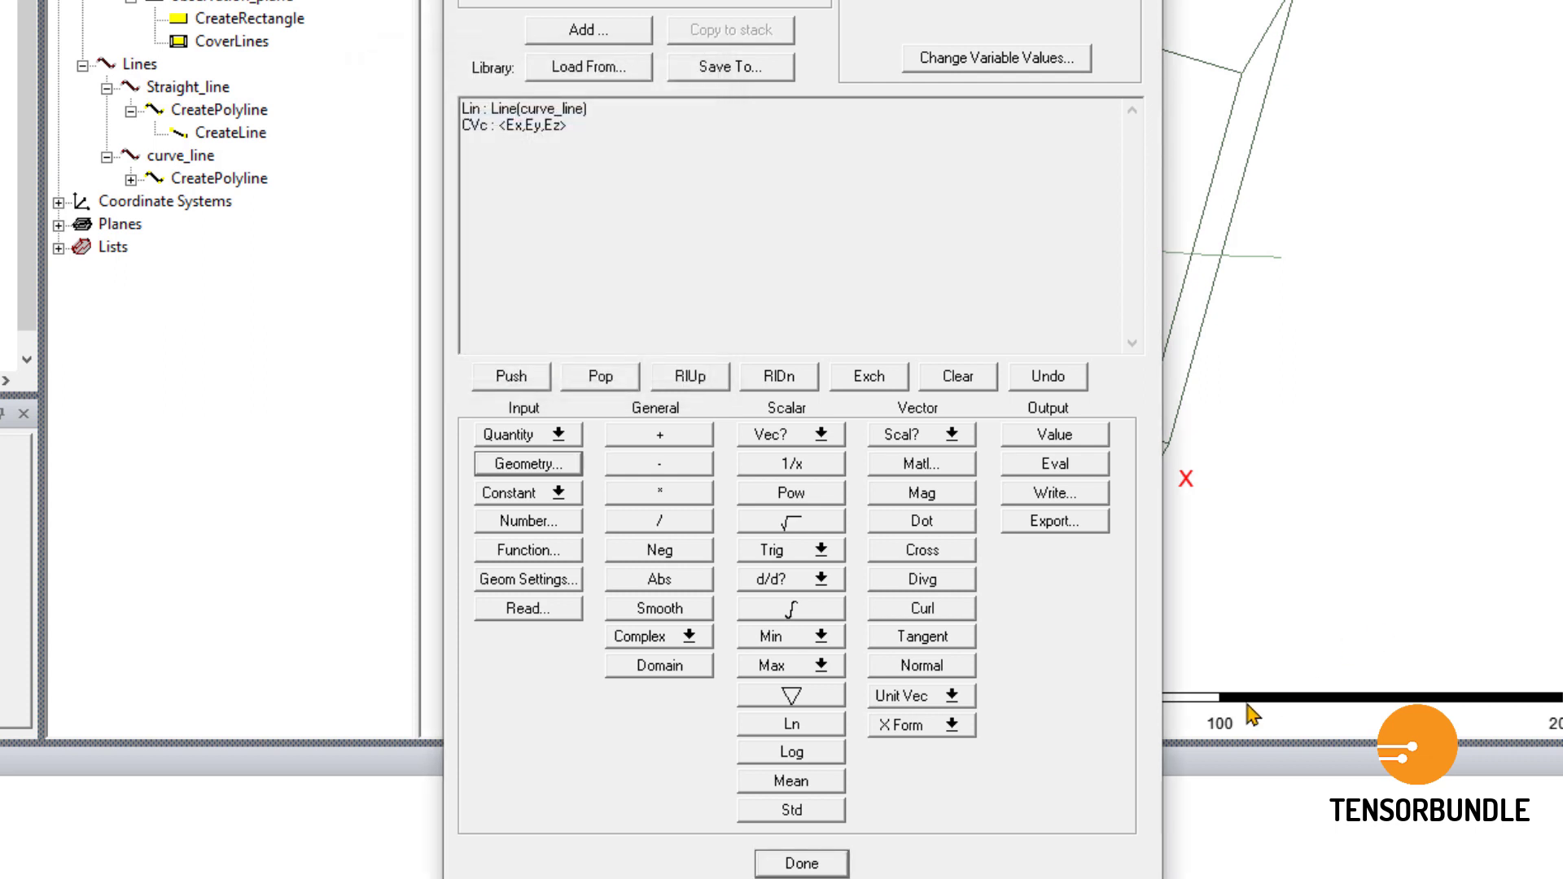
Build CmplxMag(Dot(E, CmplxR(tangent))) and add it as the expression Emag_curve.
{"action": "left_click", "coordinate": [968, 696]}
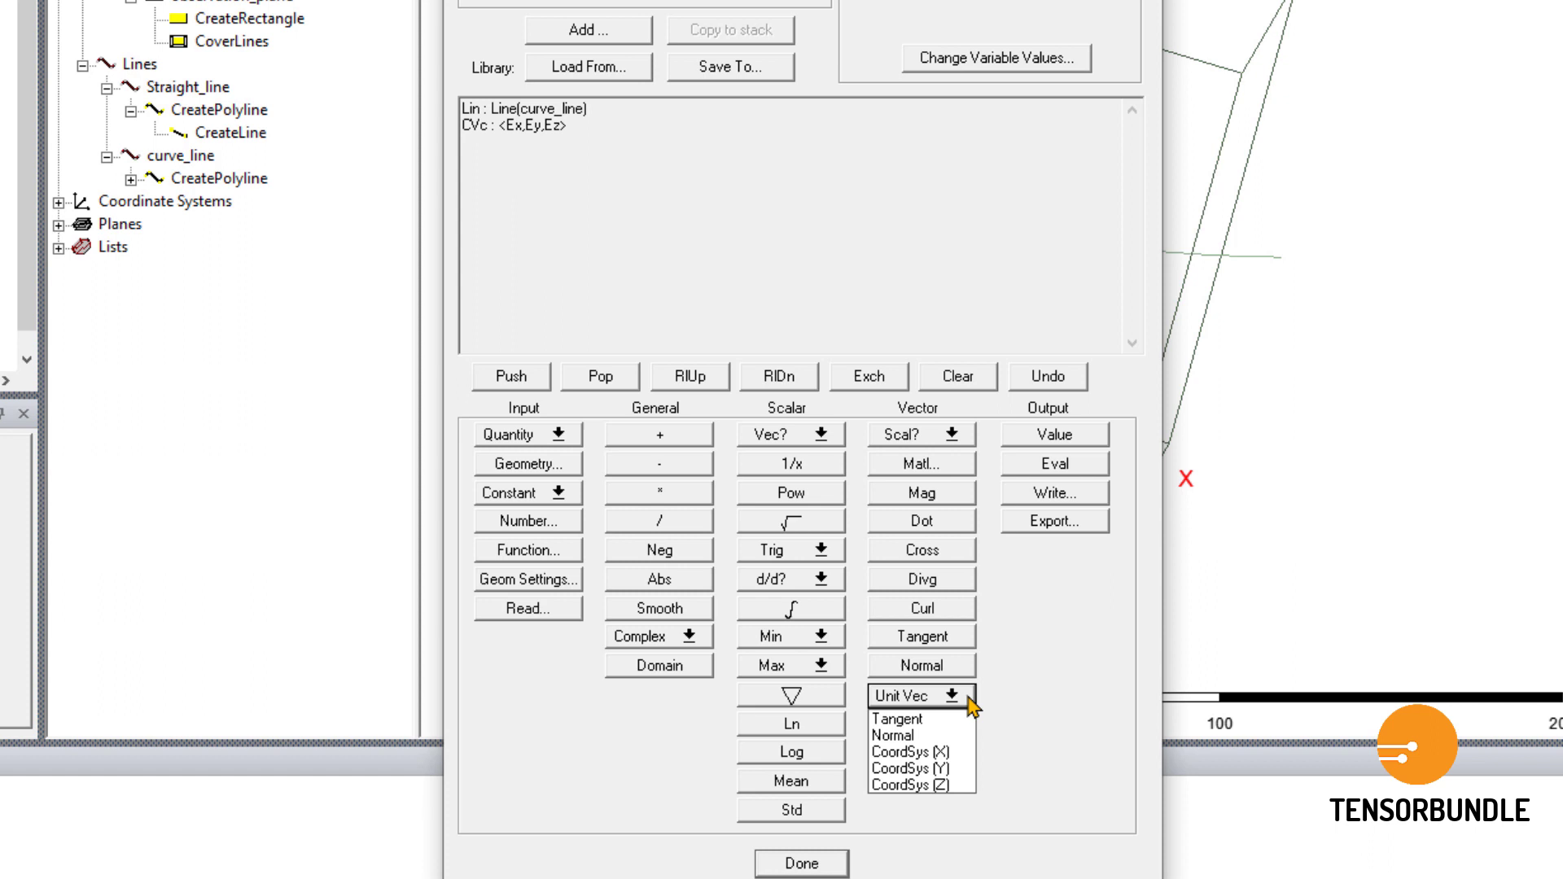
{"action": "left_click", "coordinate": [934, 723]}
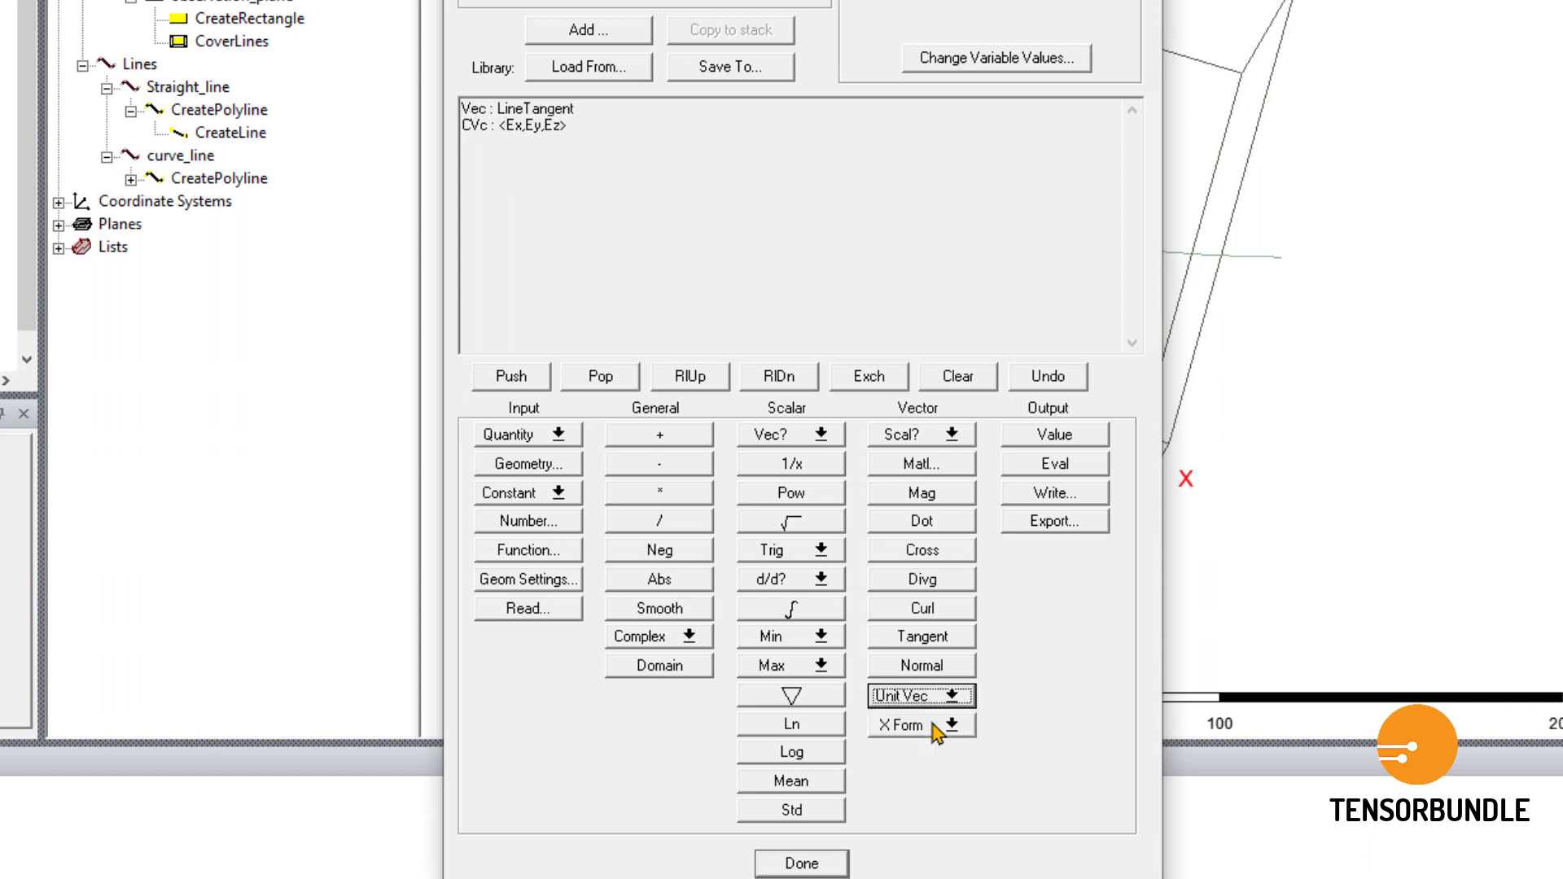
{"action": "left_click", "coordinate": [665, 638]}
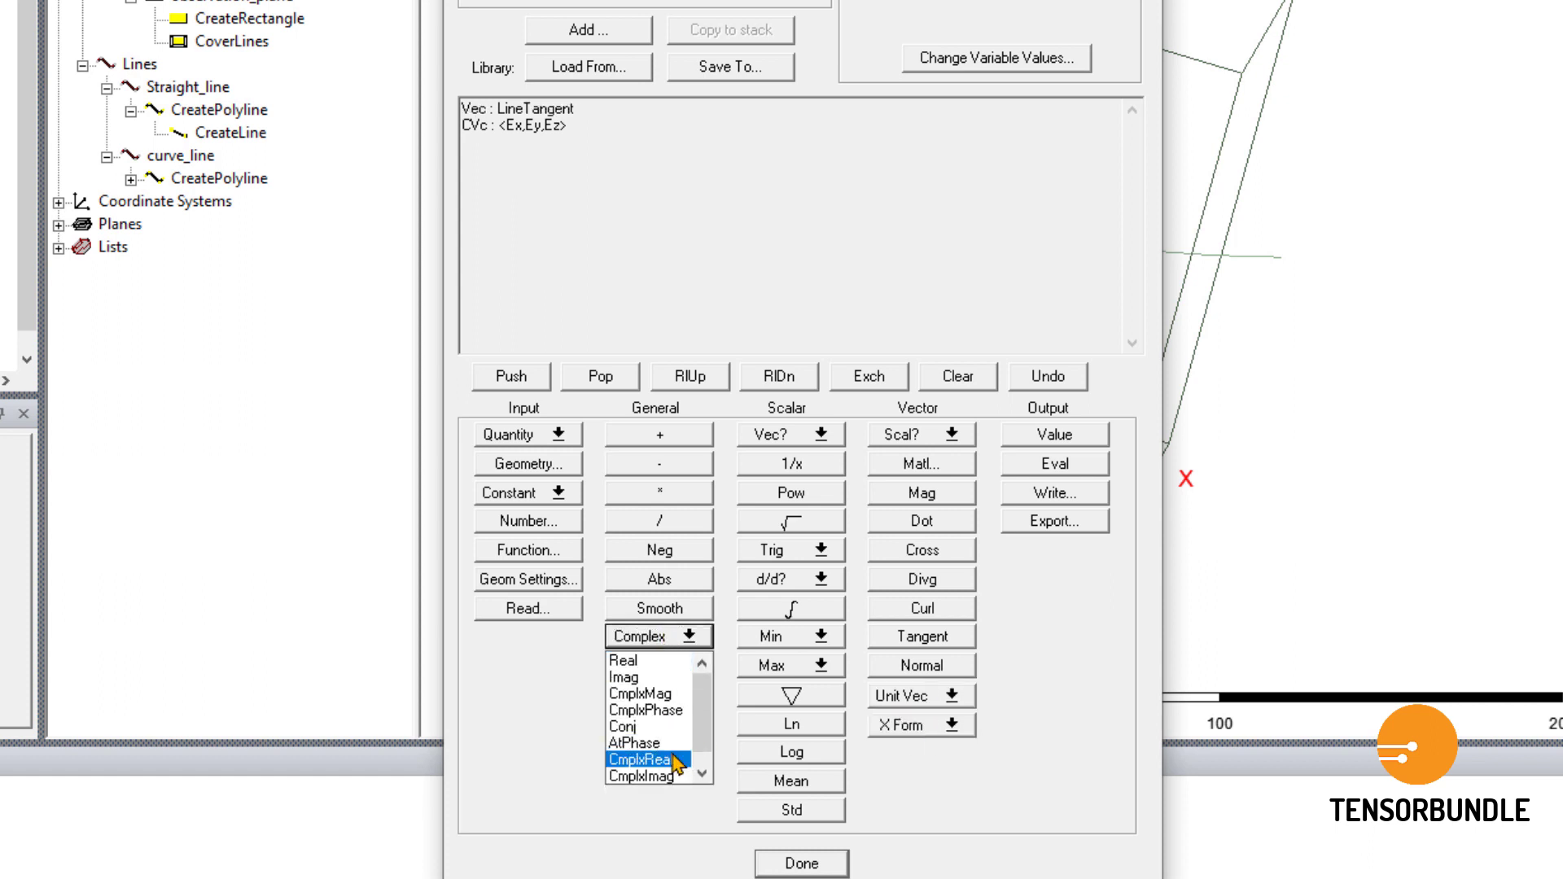
{"action": "left_click", "coordinate": [671, 760]}
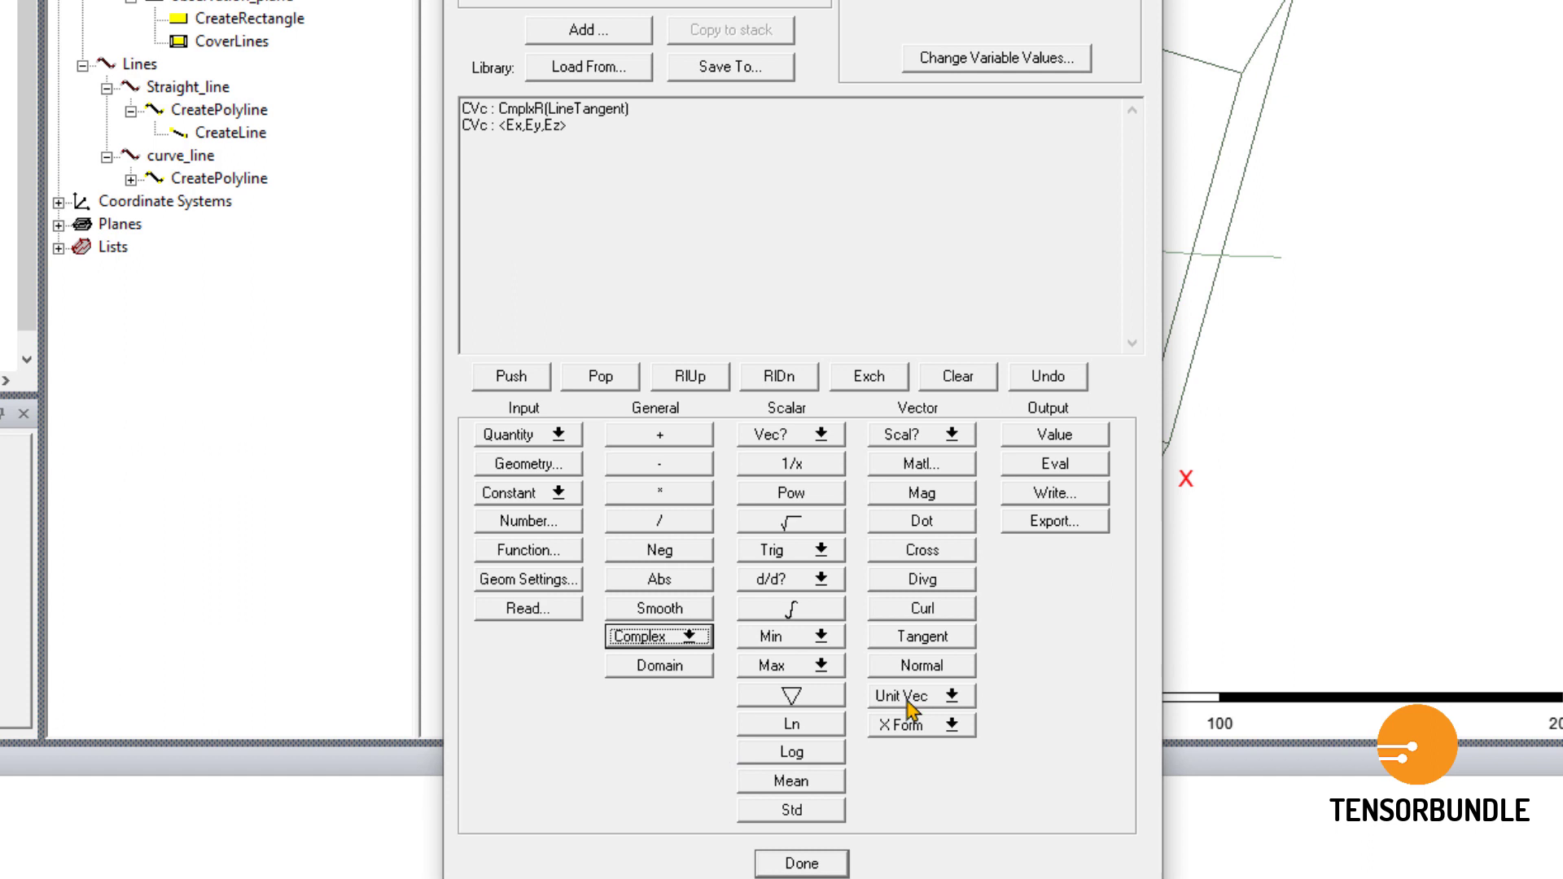
{"action": "left_click", "coordinate": [928, 525]}
{"action": "left_click", "coordinate": [674, 642]}
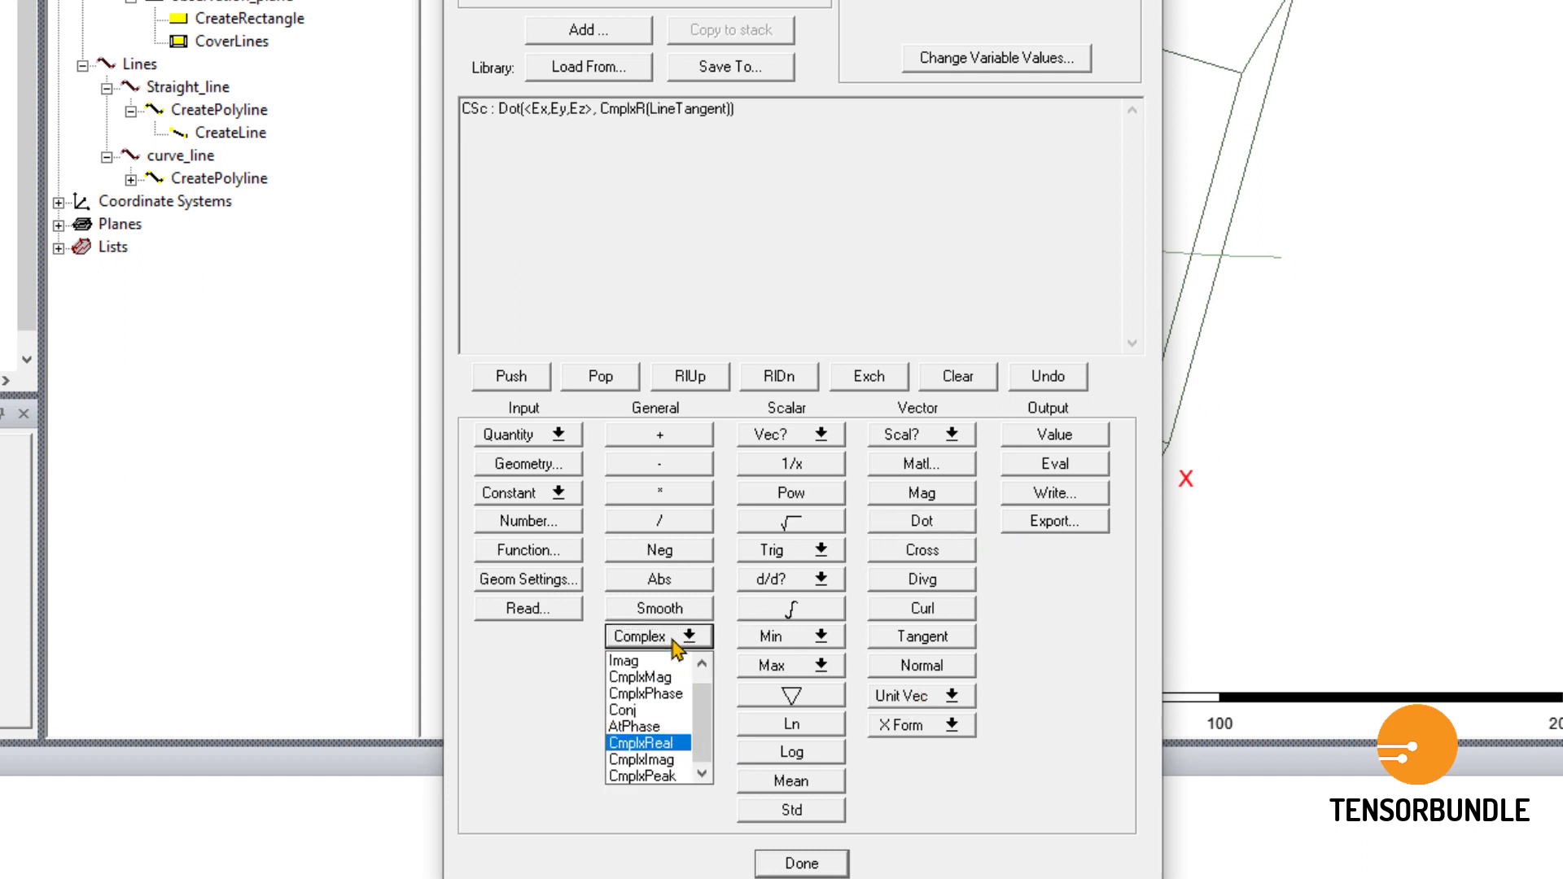
{"action": "left_click", "coordinate": [665, 682]}
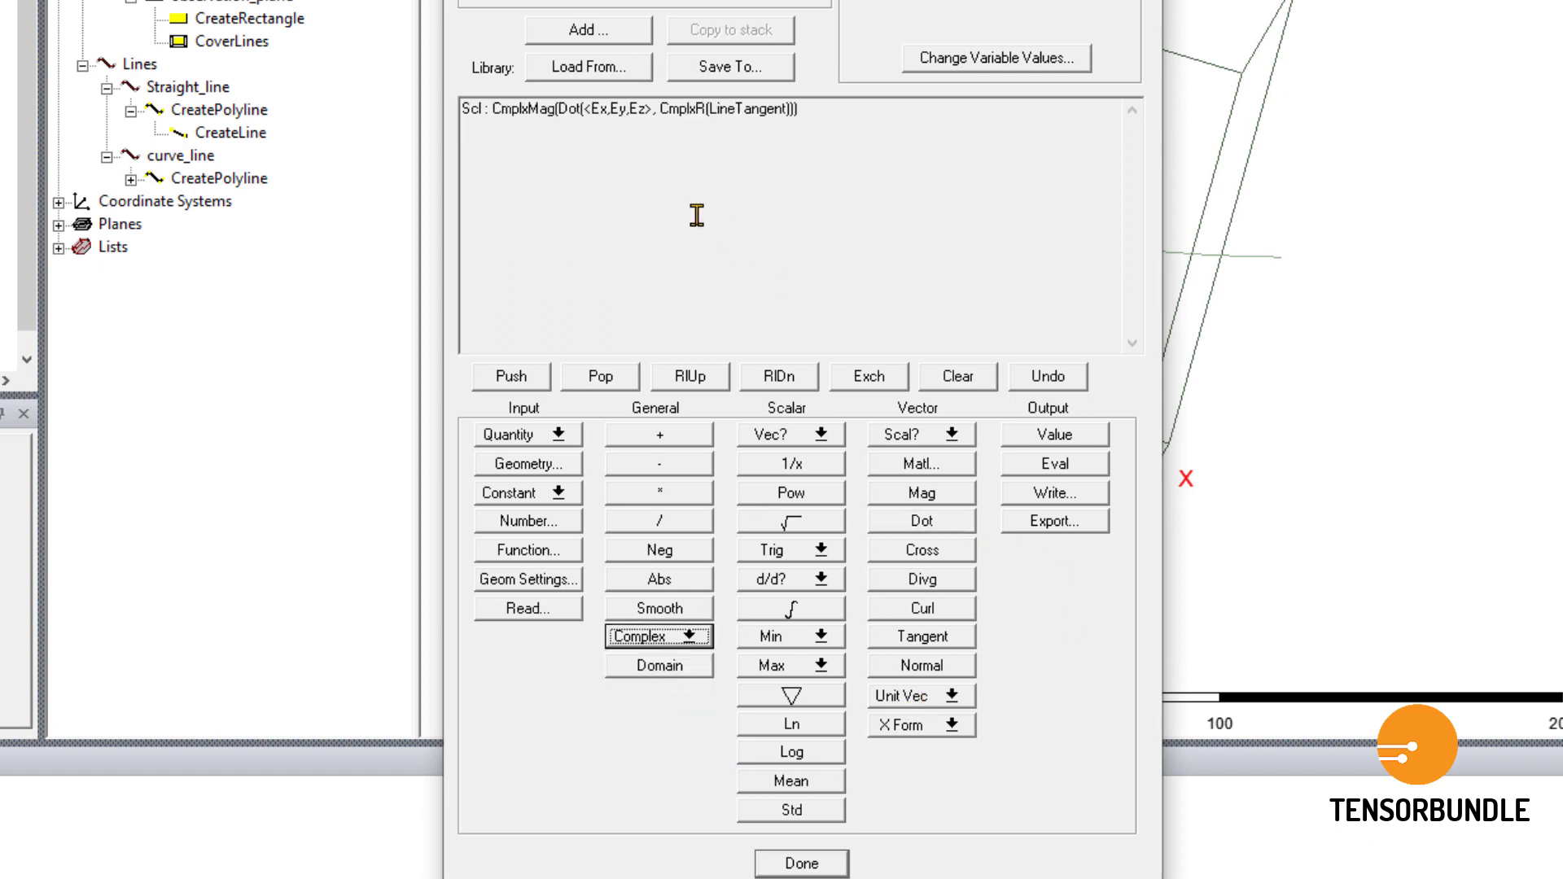
{"action": "left_click", "coordinate": [609, 34]}
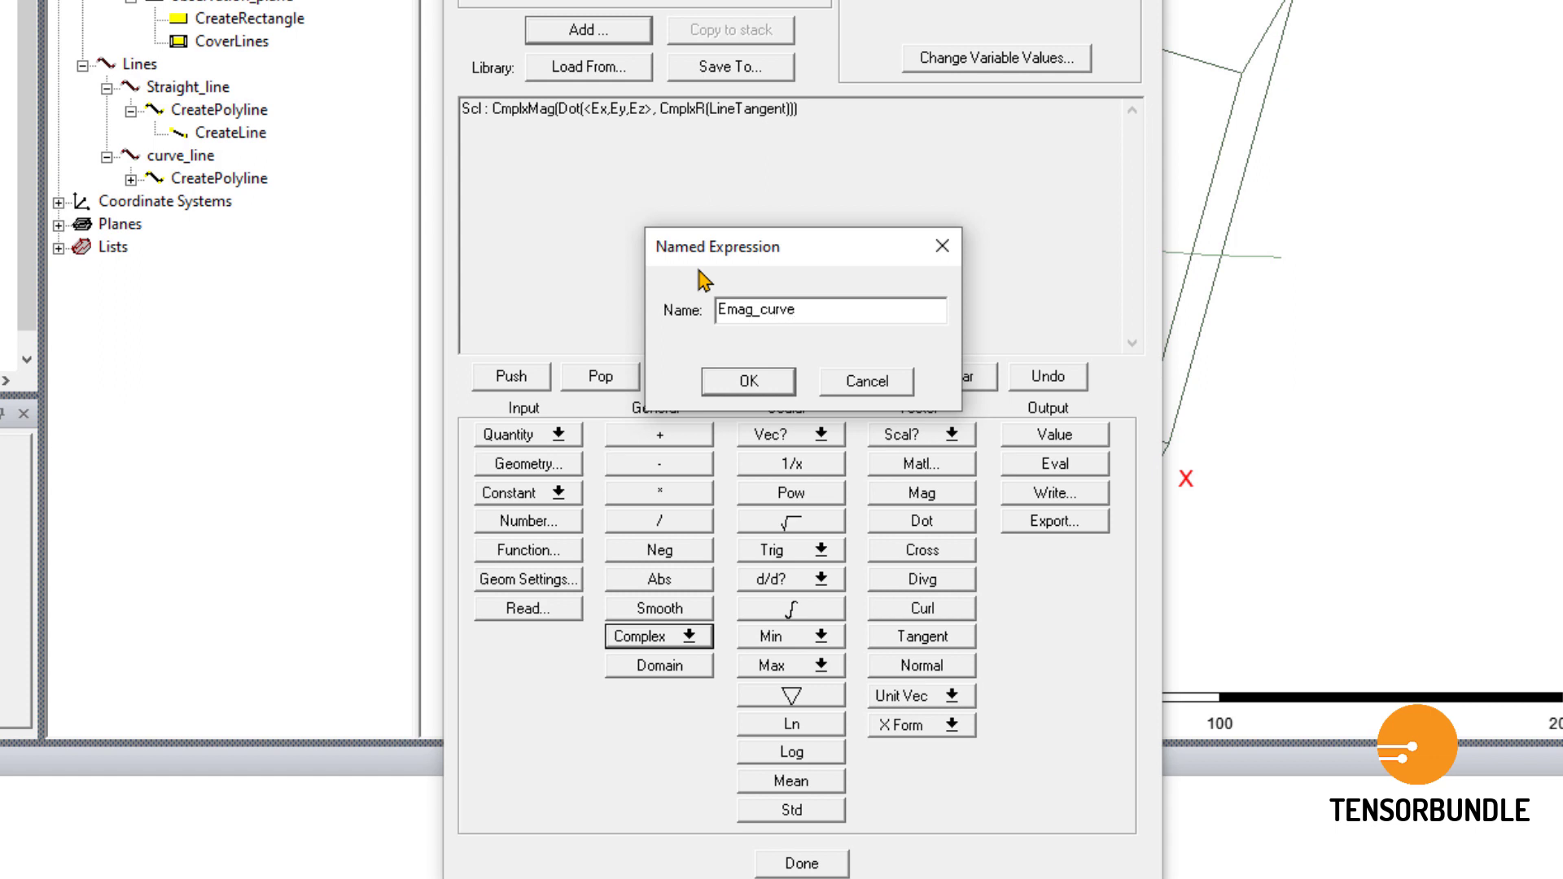
{"action": "left_click", "coordinate": [783, 387]}
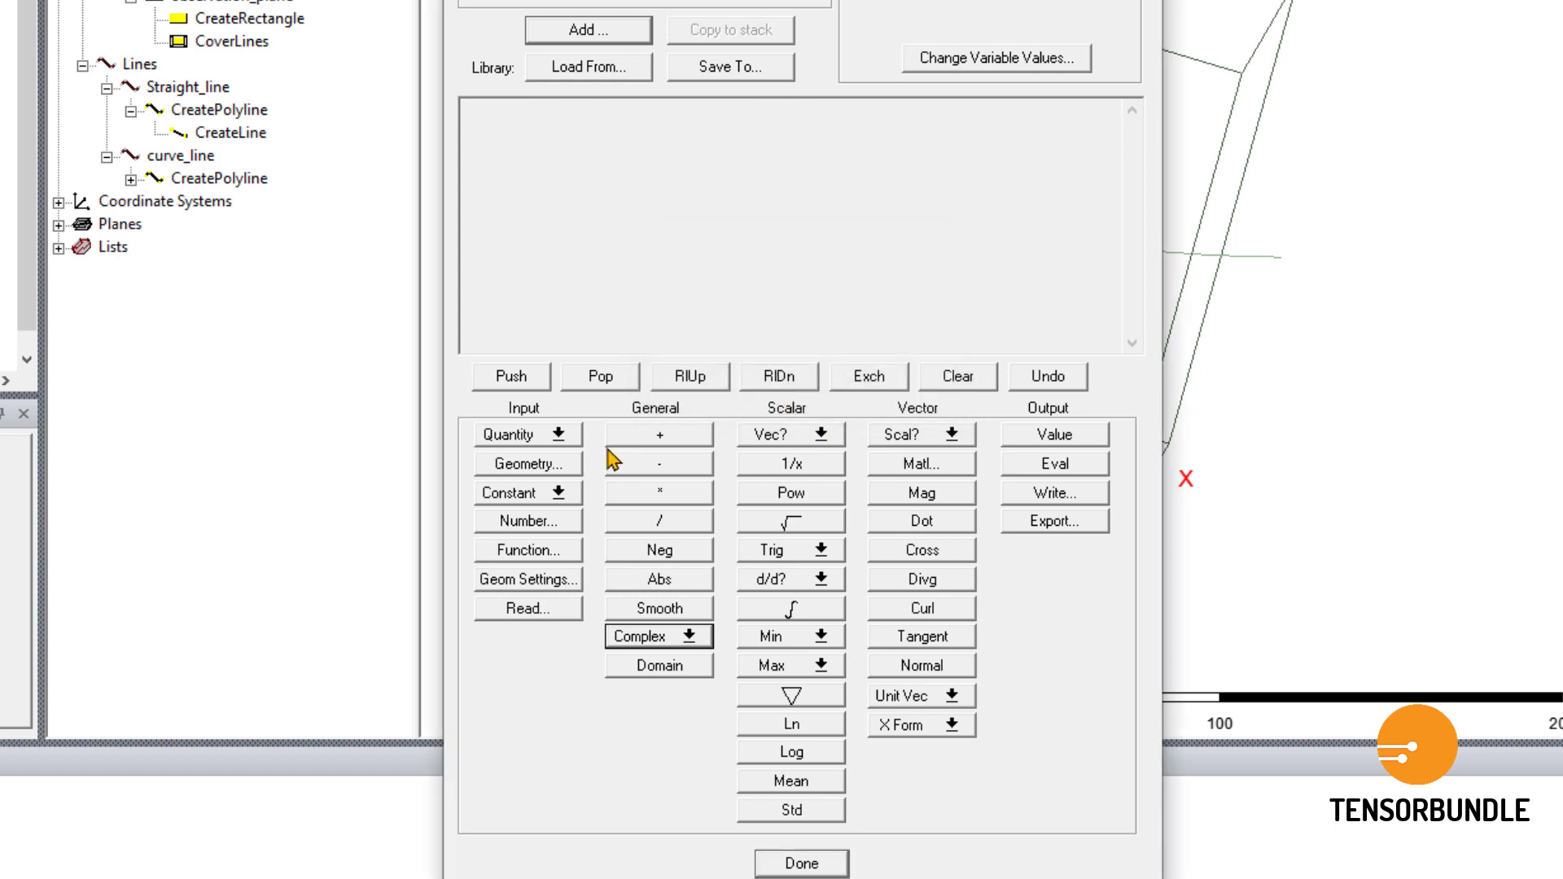
Load the E field, the curve_line geometry and its line tangent onto the calculator stack.
{"action": "left_click", "coordinate": [559, 436]}
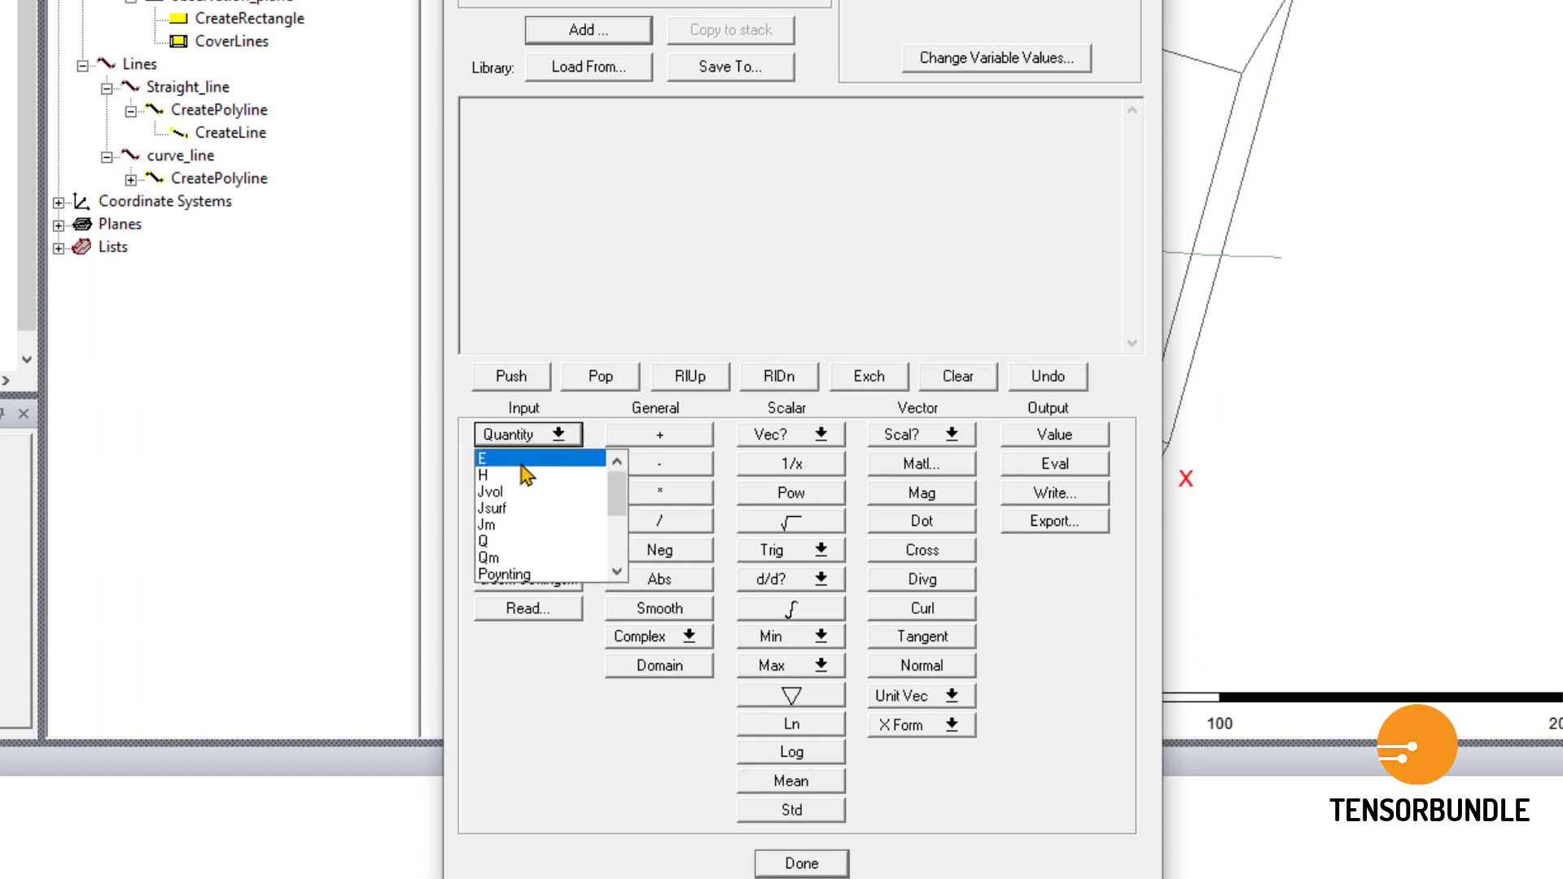
{"action": "left_click", "coordinate": [527, 460]}
{"action": "left_click", "coordinate": [537, 464]}
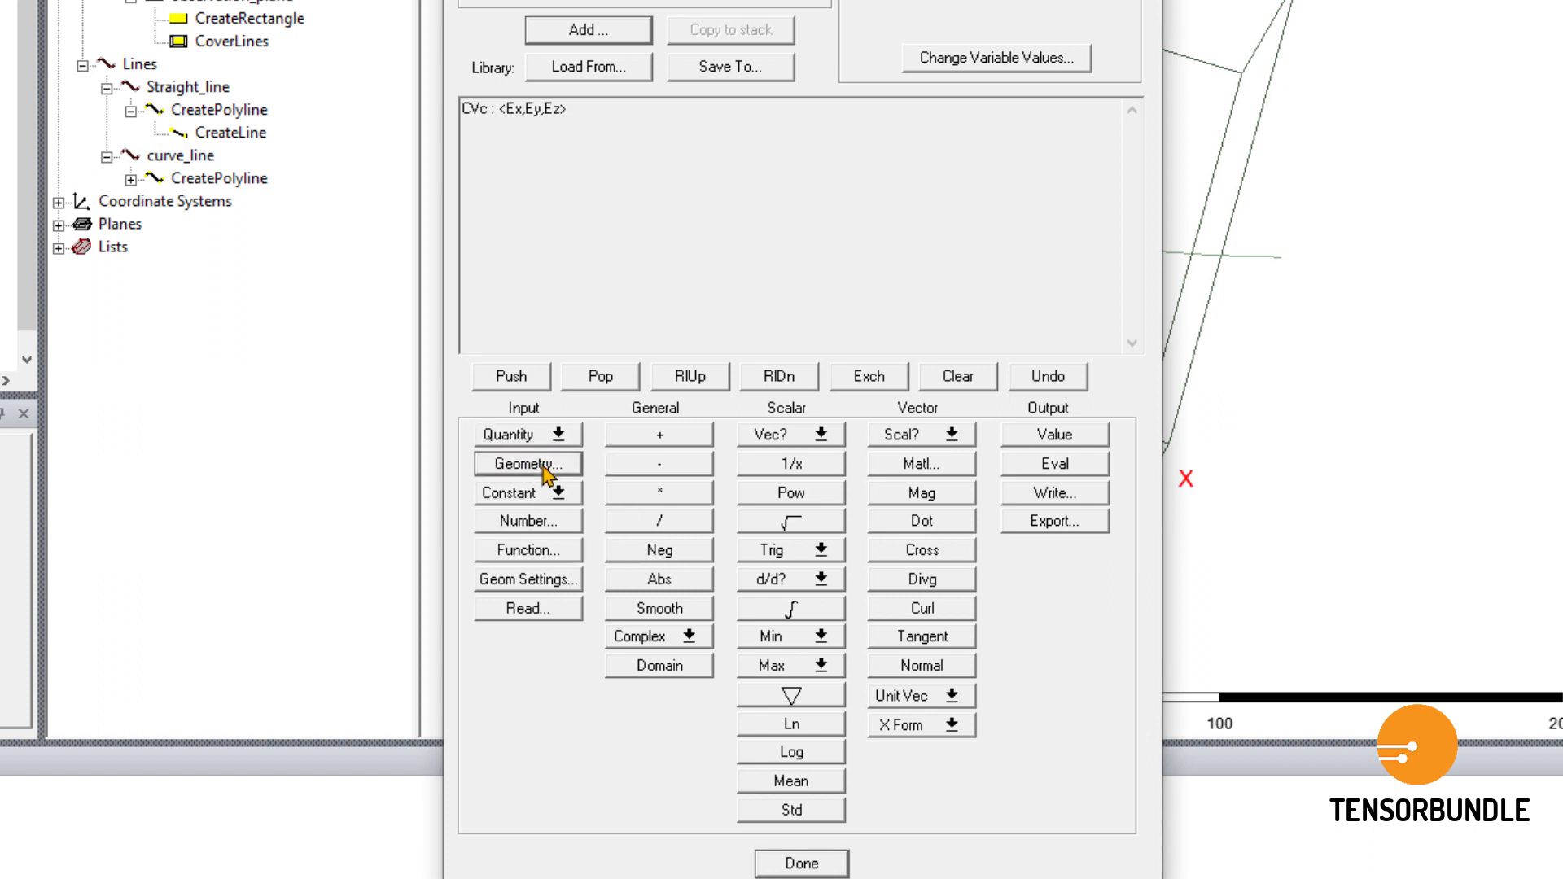
{"action": "left_click", "coordinate": [414, 144]}
{"action": "left_click", "coordinate": [480, 116]}
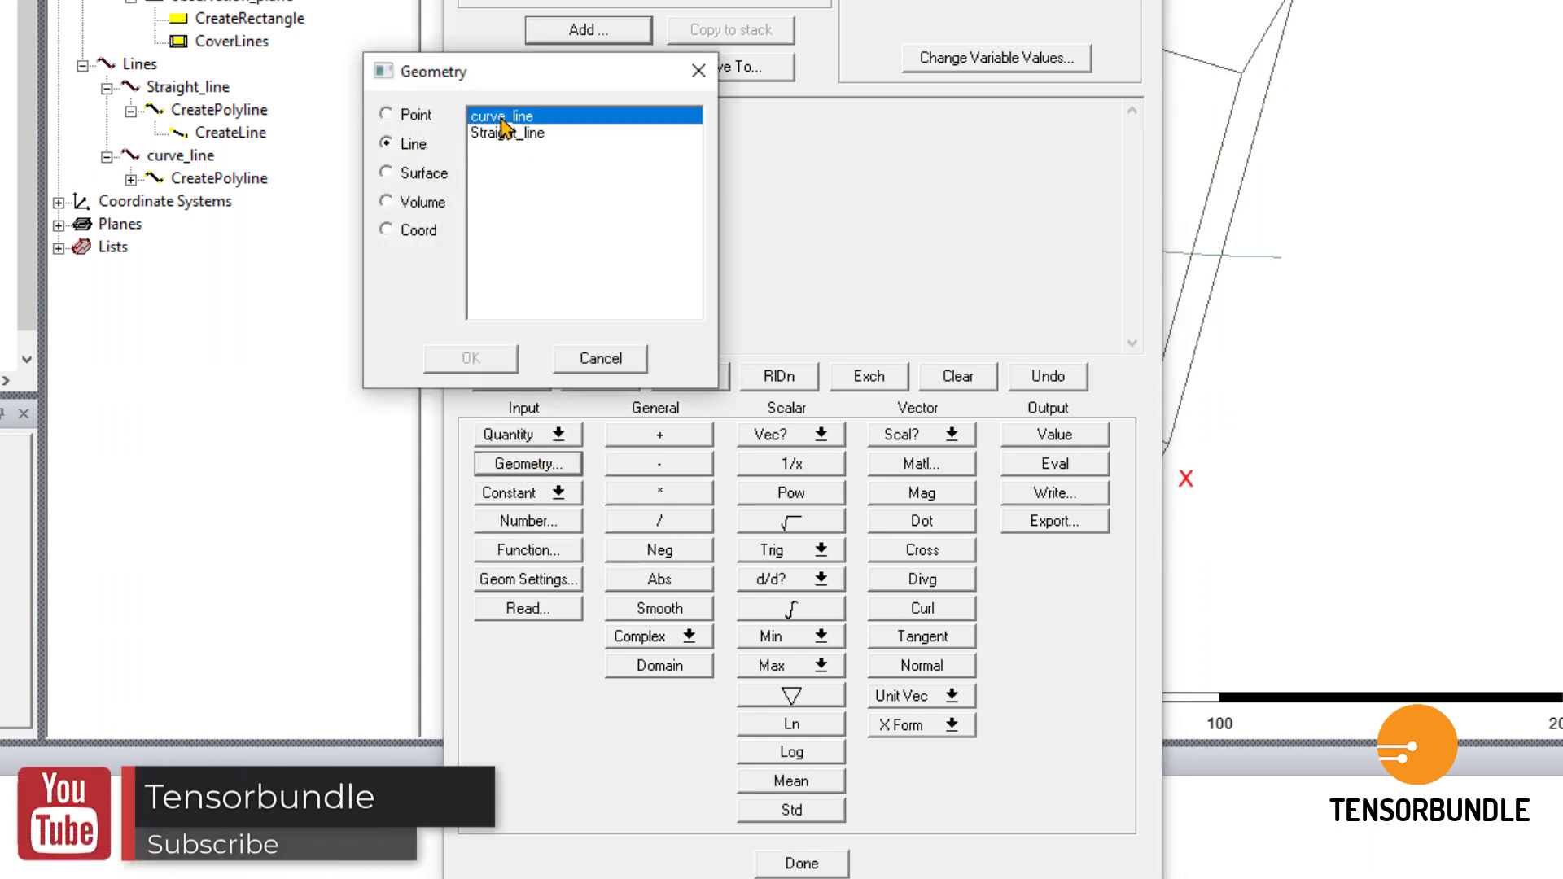
{"action": "left_click", "coordinate": [476, 360]}
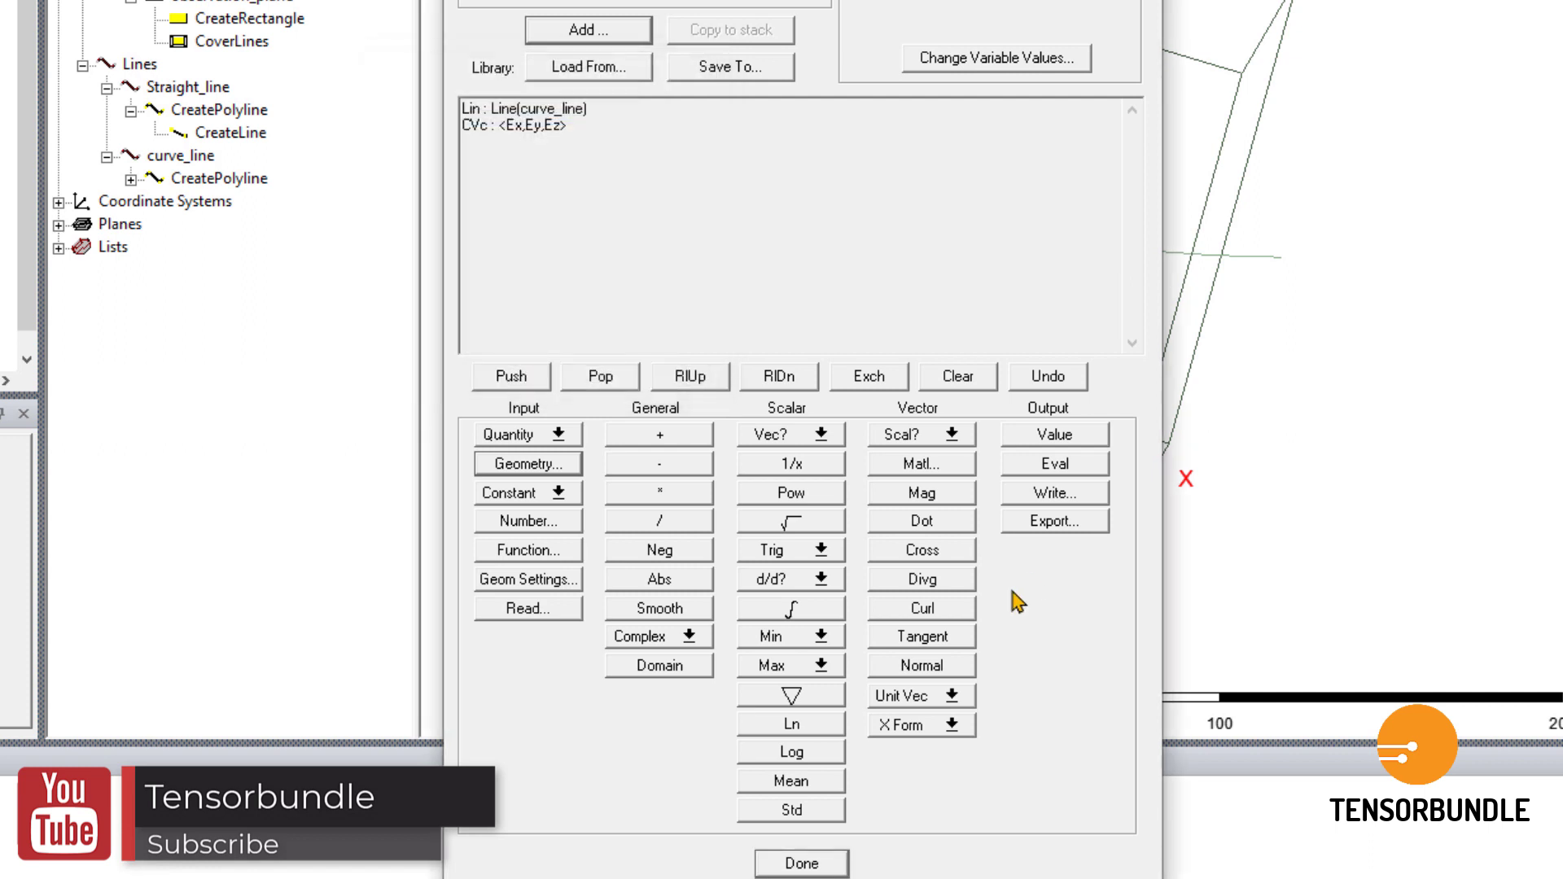
{"action": "left_click", "coordinate": [951, 697]}
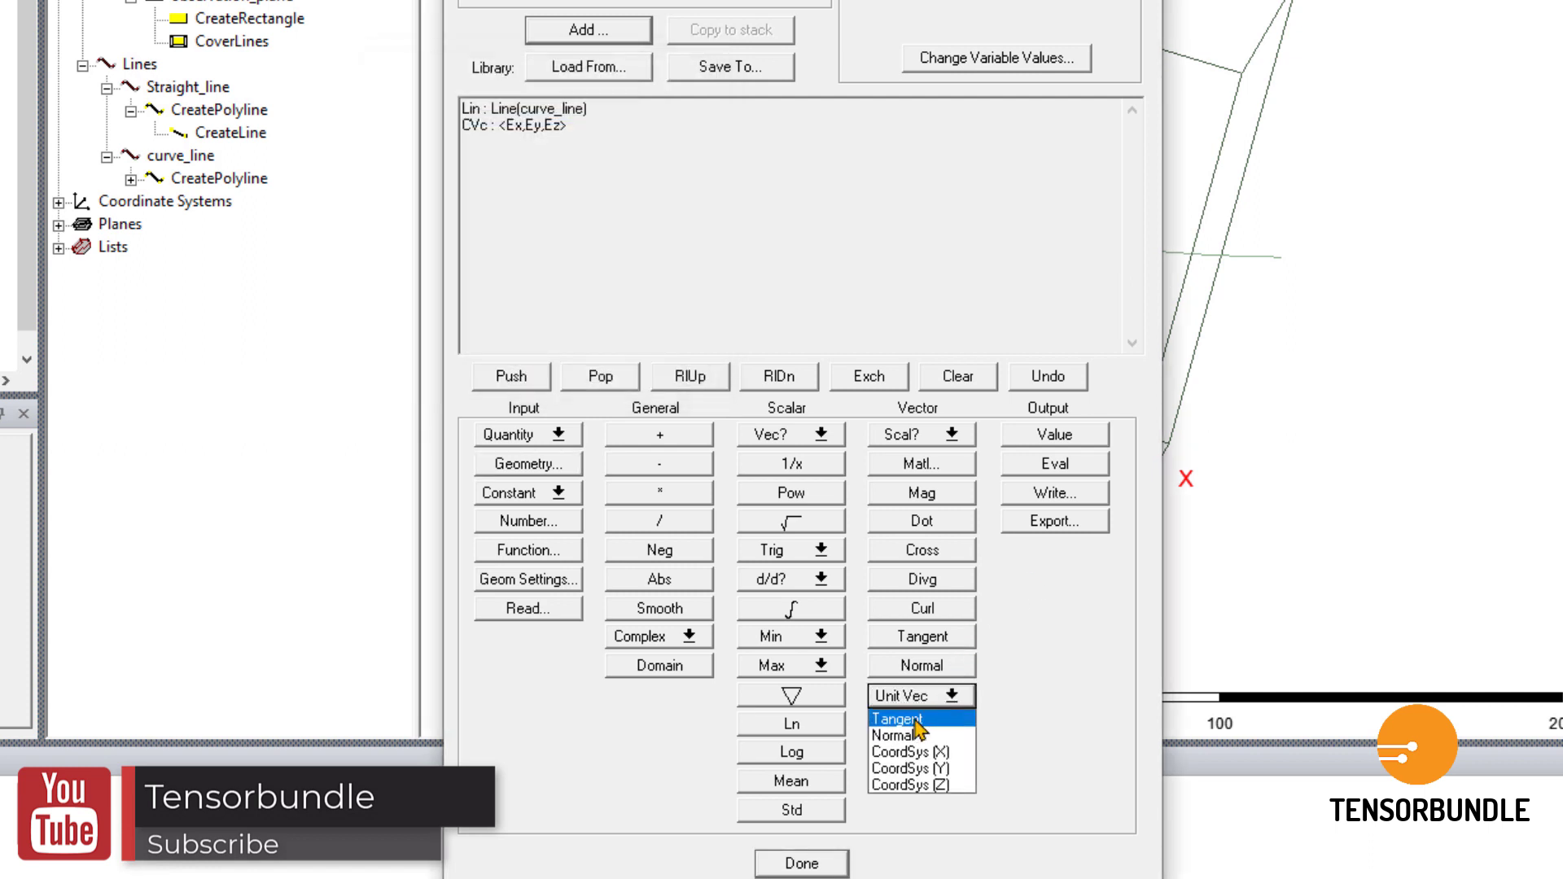
{"action": "left_click", "coordinate": [898, 719]}
Take the phase of E dotted with the real tangent and save it as Ephase_curve.
{"action": "left_click", "coordinate": [686, 639]}
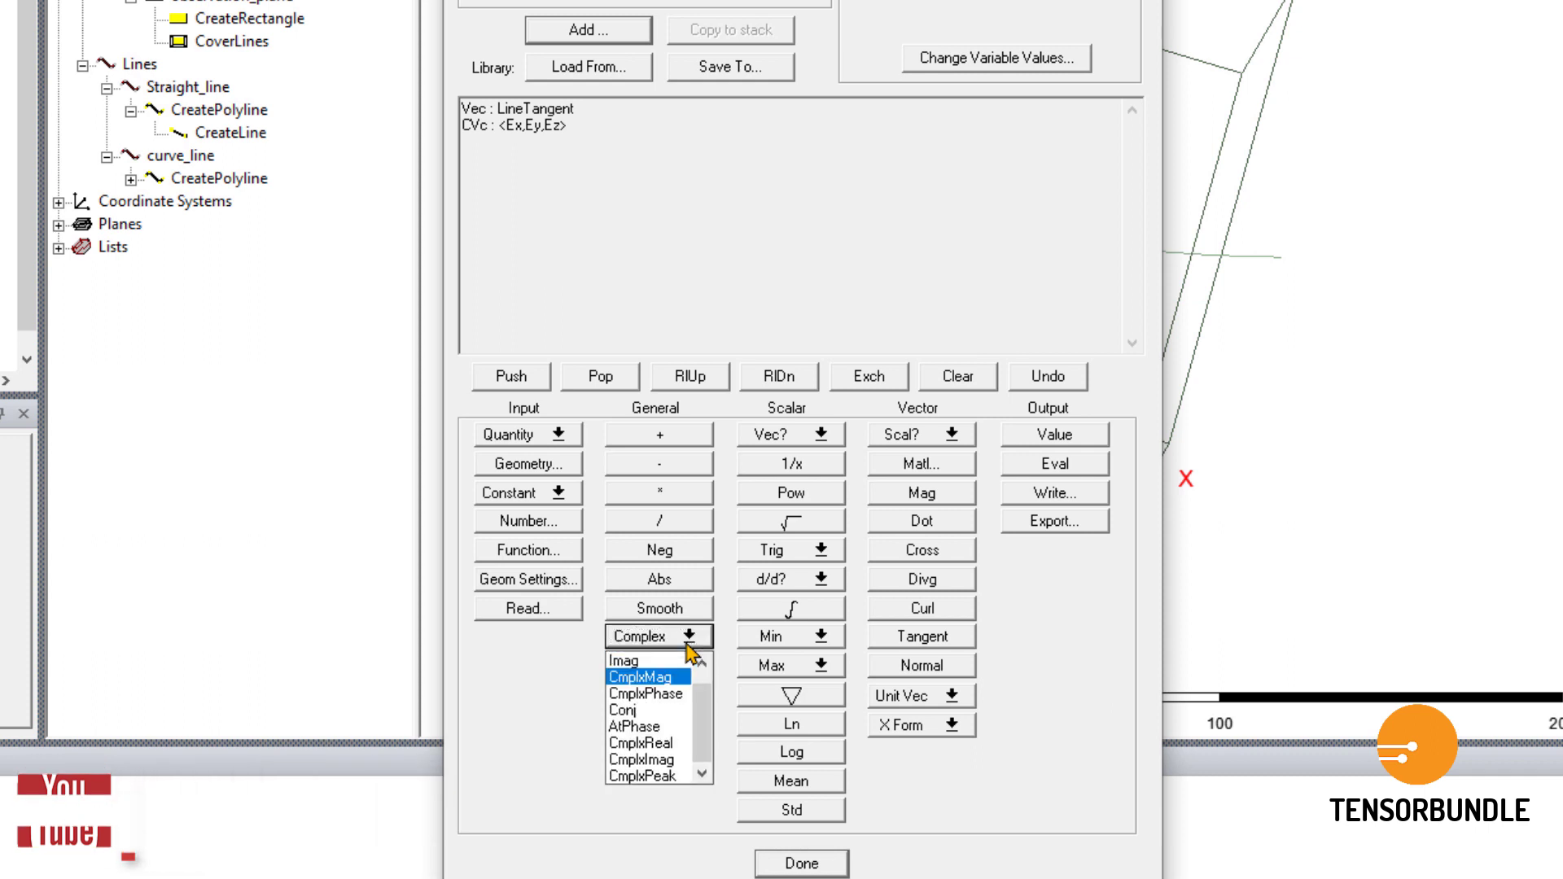
{"action": "left_click", "coordinate": [670, 743]}
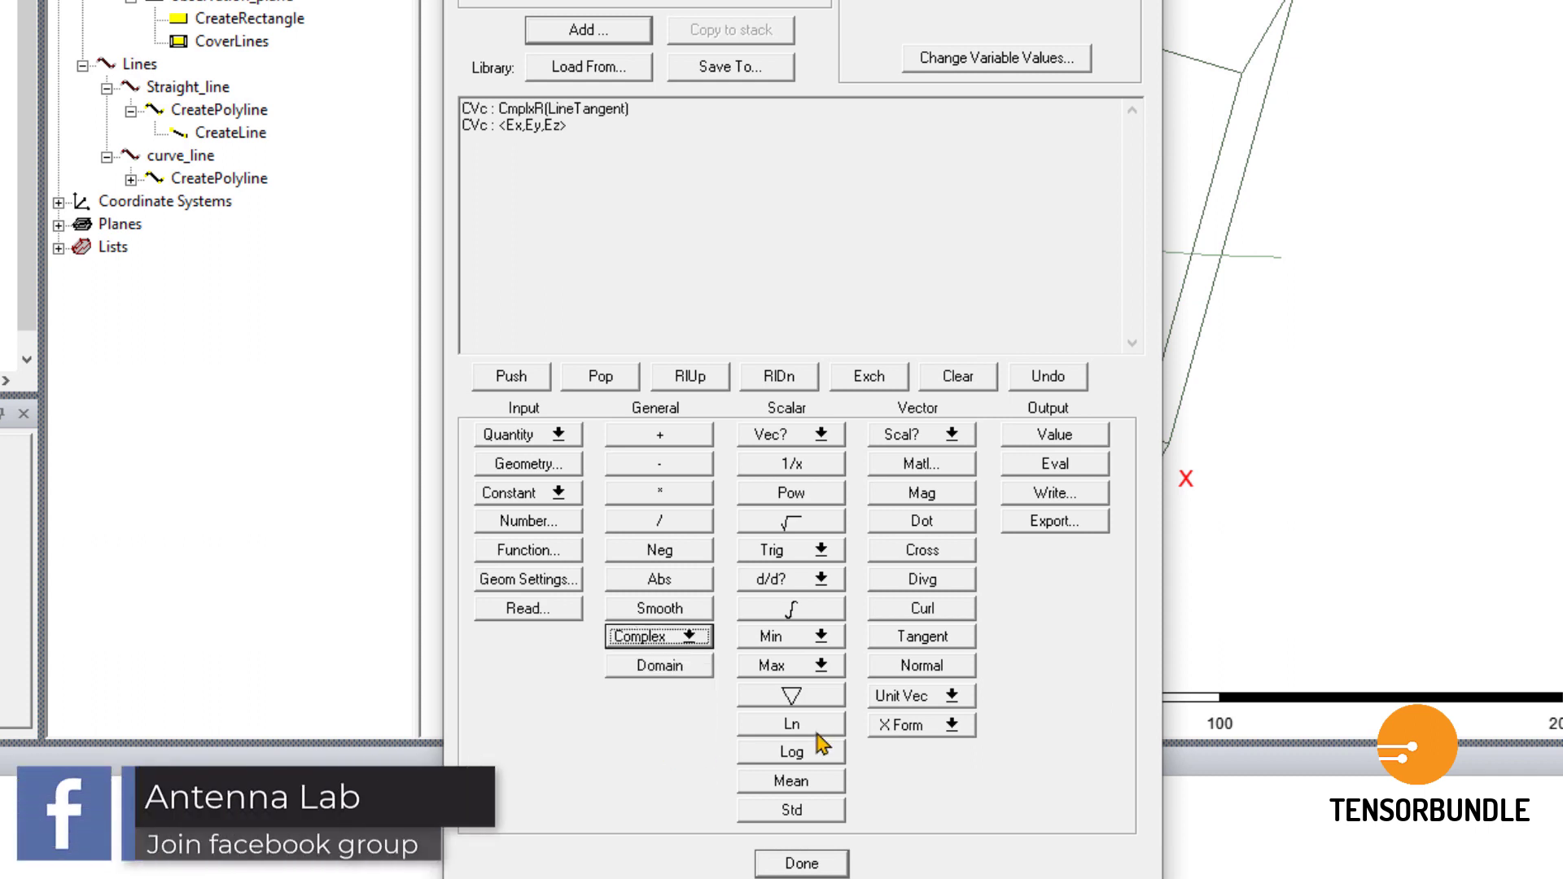
{"action": "left_click", "coordinate": [953, 525]}
{"action": "left_click", "coordinate": [665, 641]}
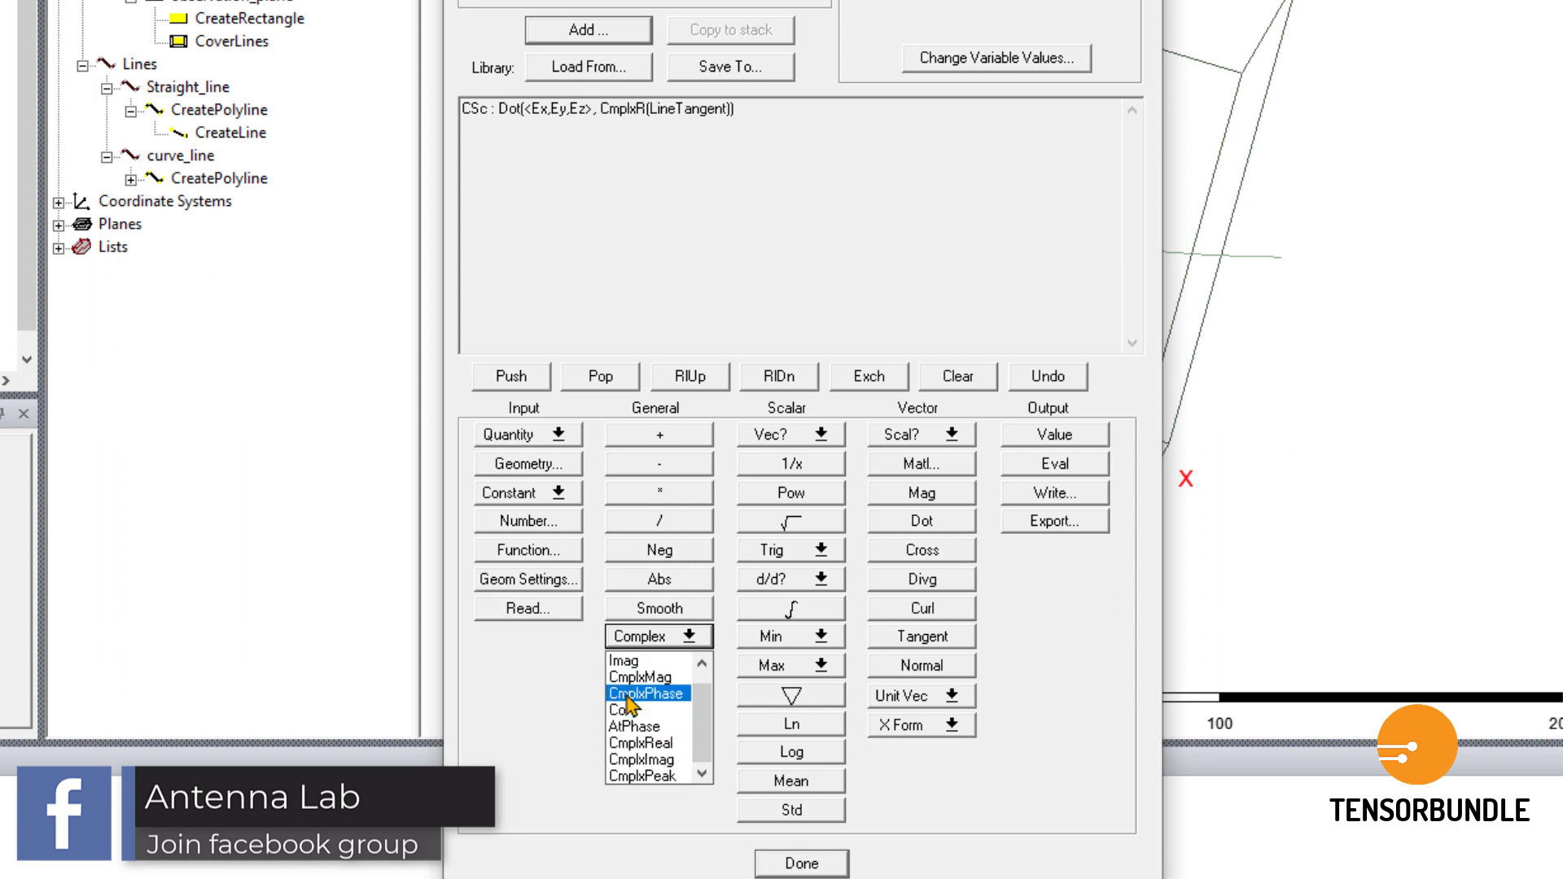
{"action": "left_click", "coordinate": [652, 696]}
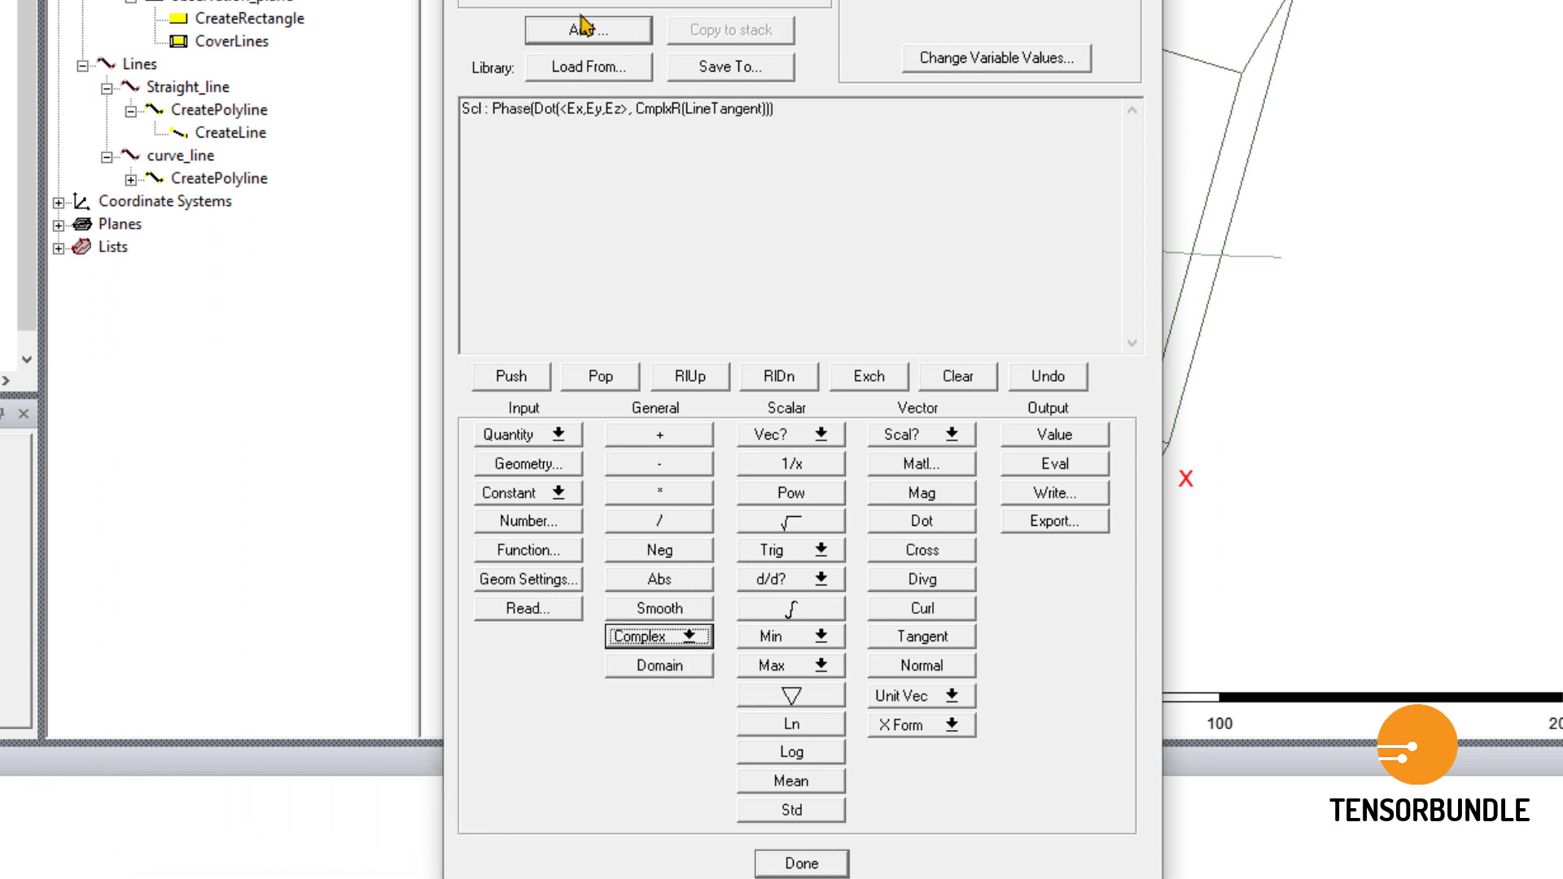
{"action": "left_click", "coordinate": [584, 31]}
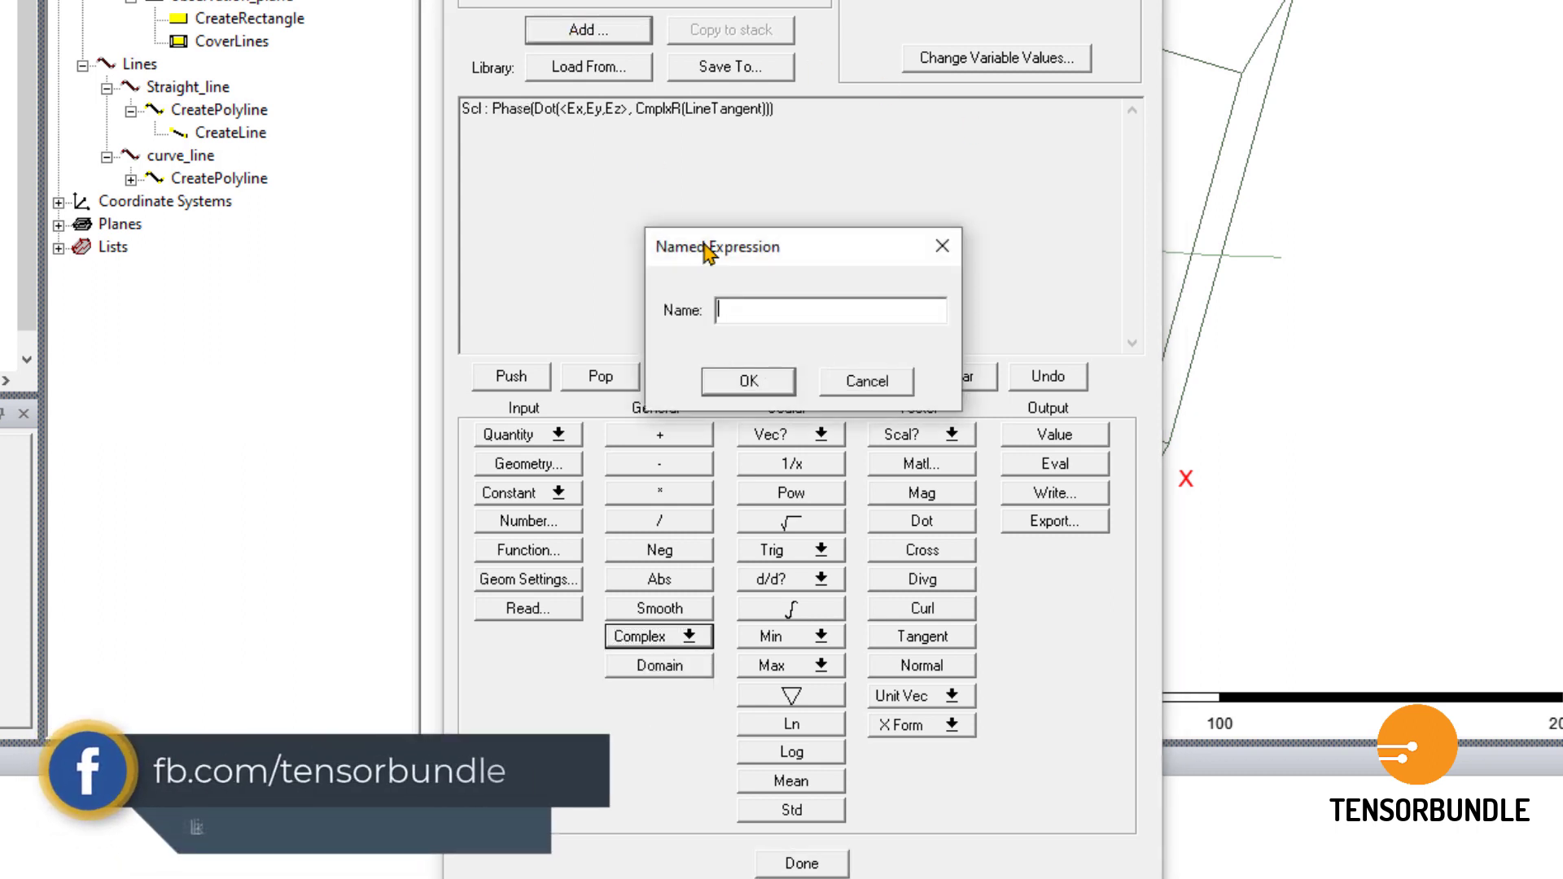
{"action": "type", "text": "Ephase_"}
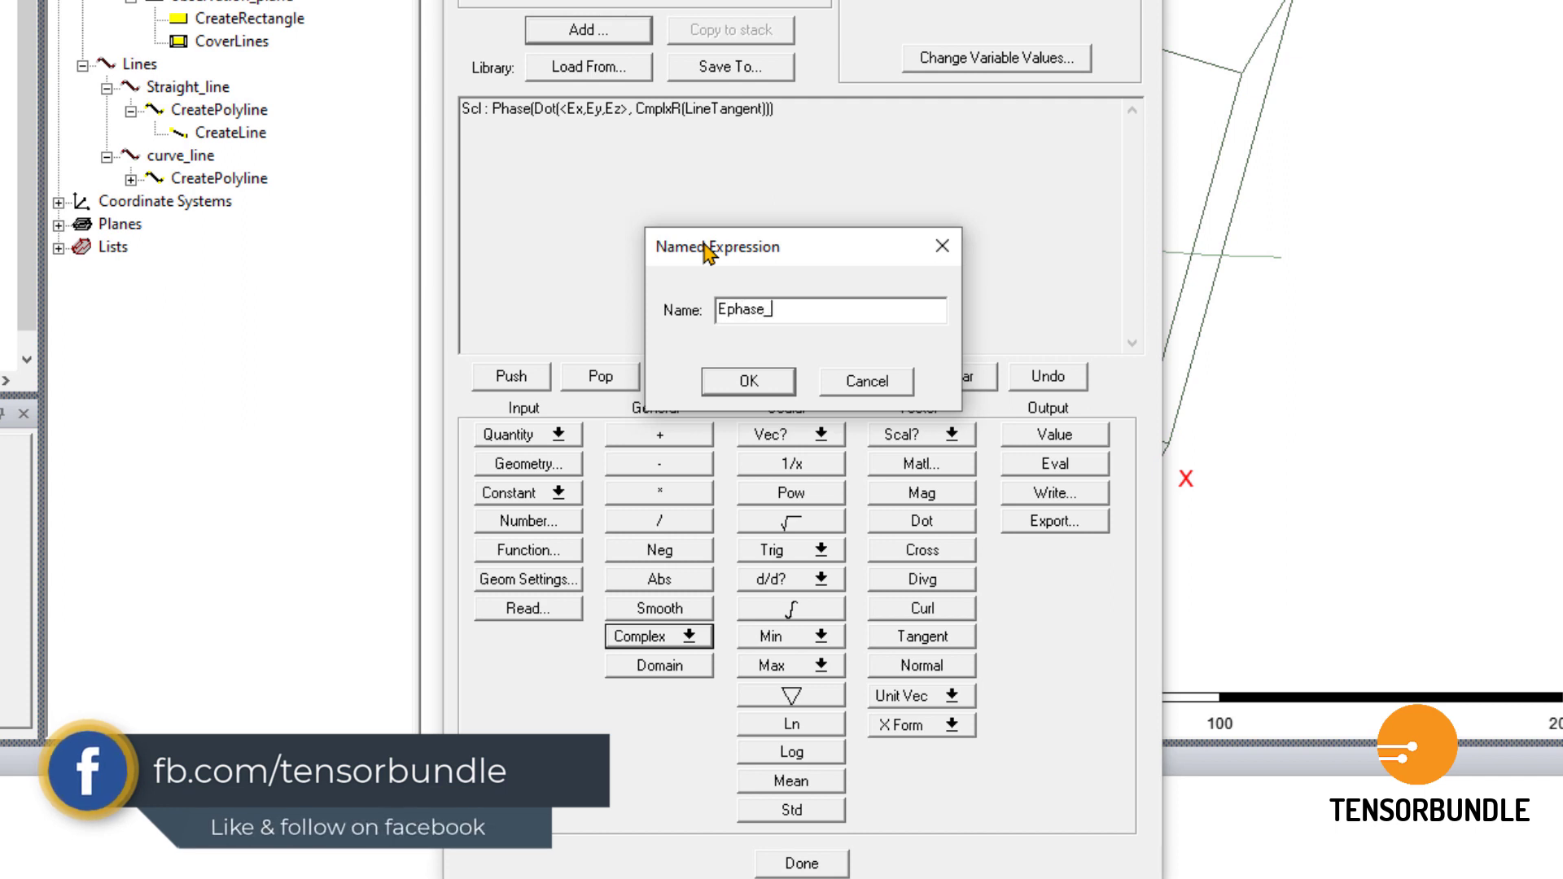
{"action": "type", "text": "curve"}
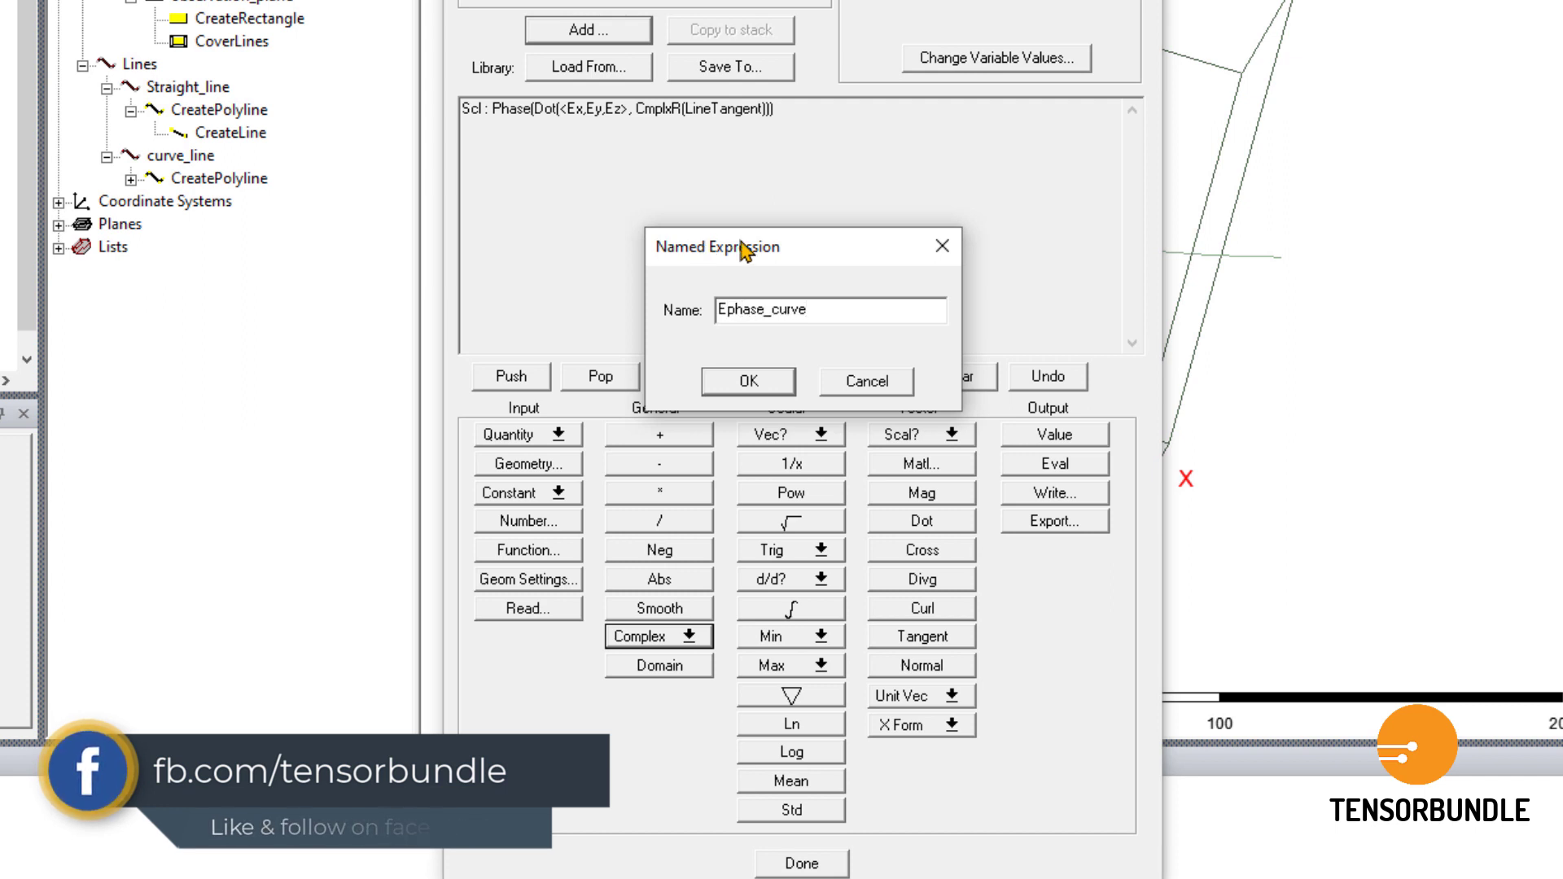
{"action": "left_click", "coordinate": [750, 381]}
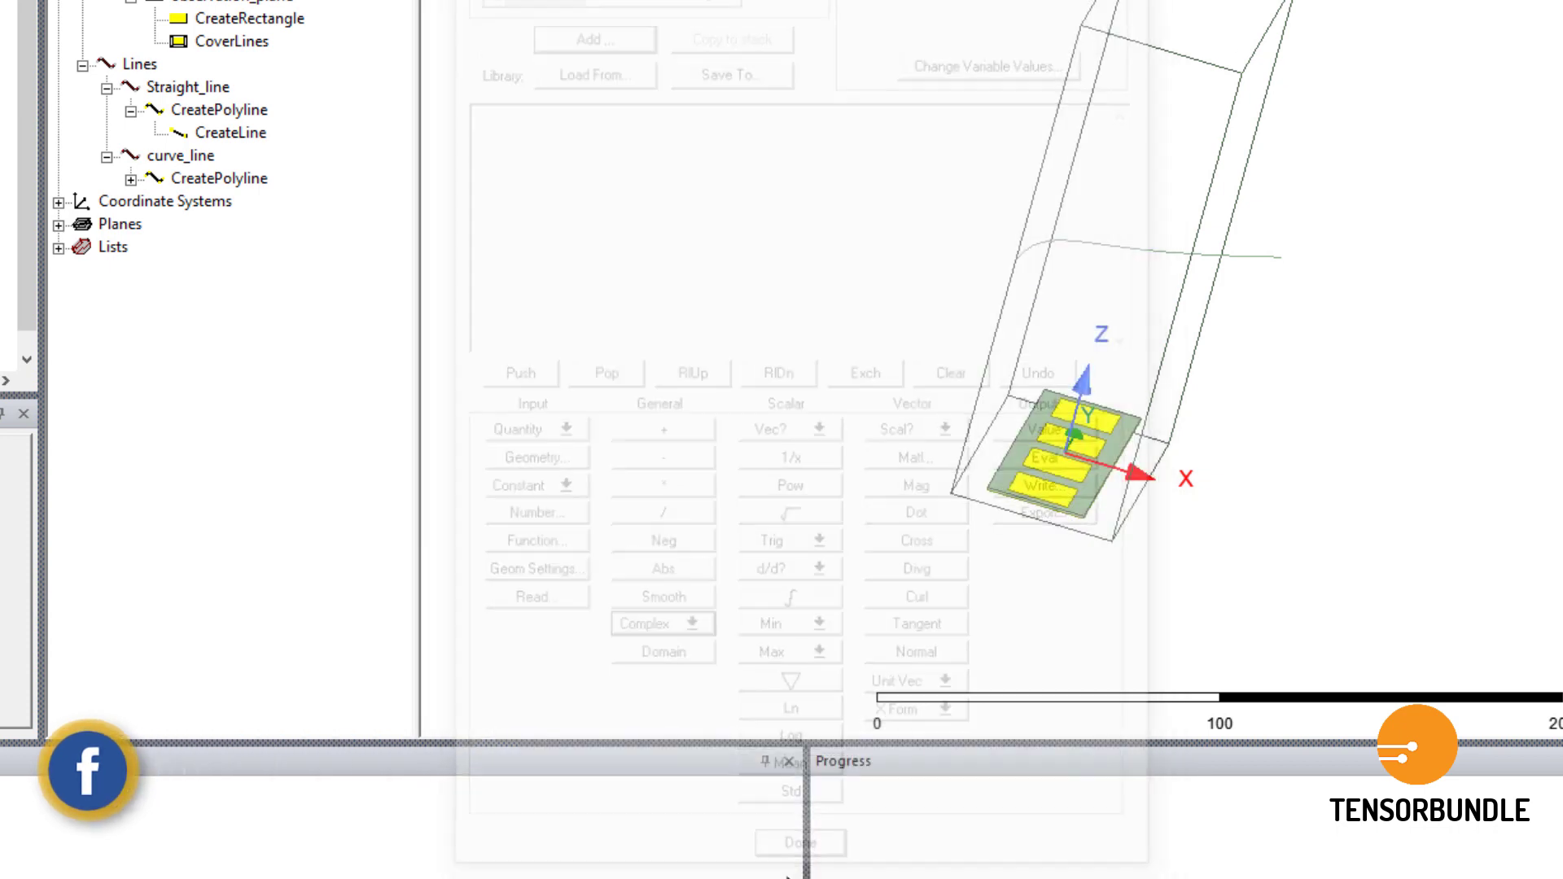
Create a rectangular fields report of Emag_curve along the curve_line geometry.
{"action": "left_click", "coordinate": [293, 124]}
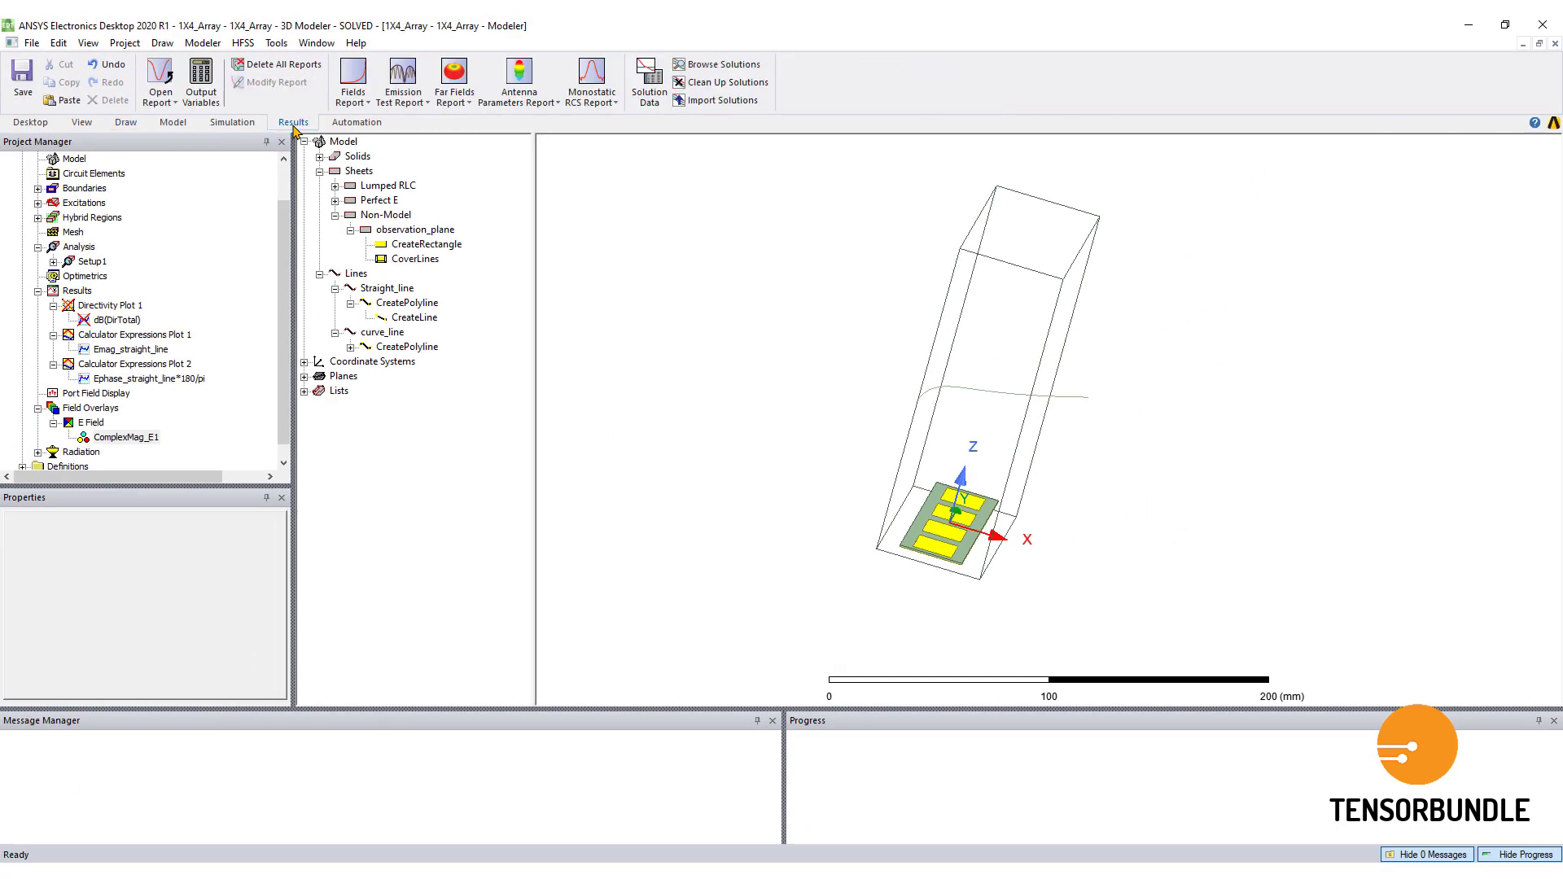
{"action": "left_click", "coordinate": [354, 79]}
{"action": "left_click", "coordinate": [362, 145]}
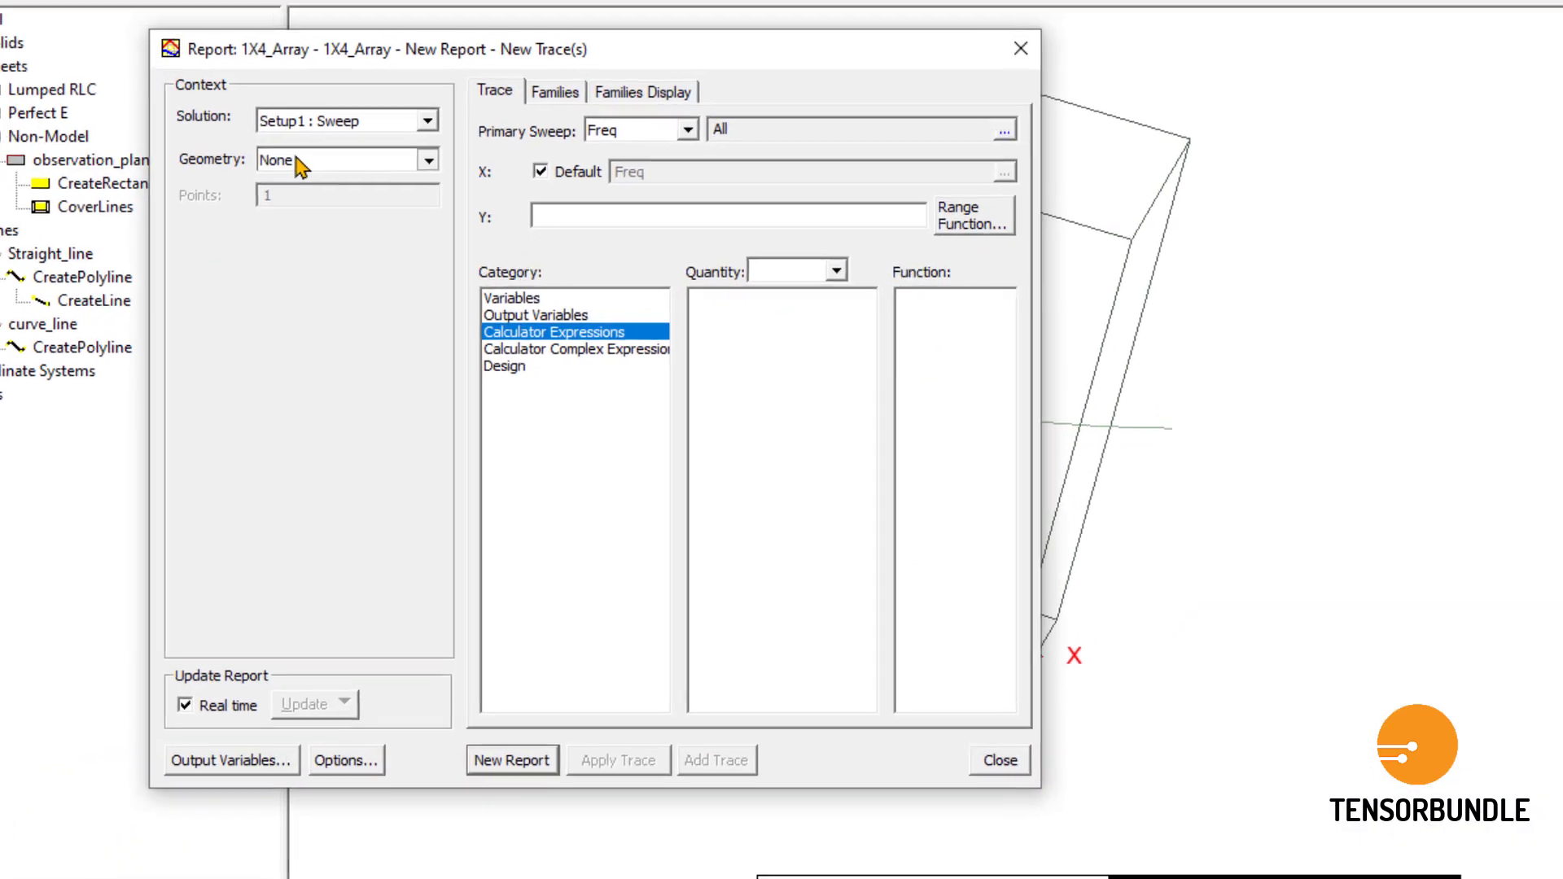
{"action": "left_click", "coordinate": [544, 231]}
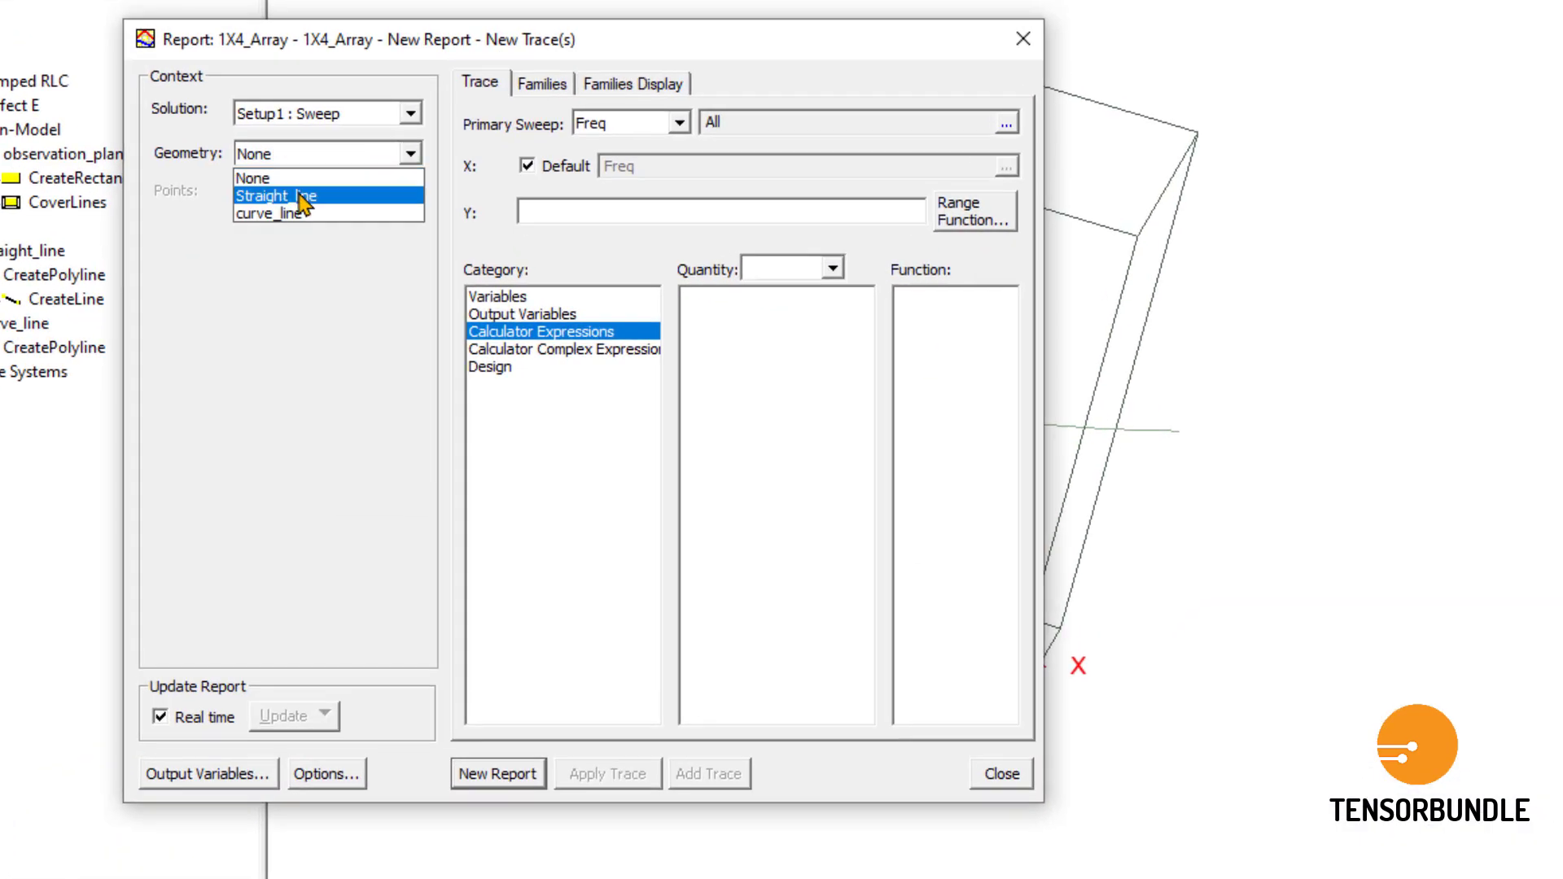
{"action": "left_click", "coordinate": [264, 226]}
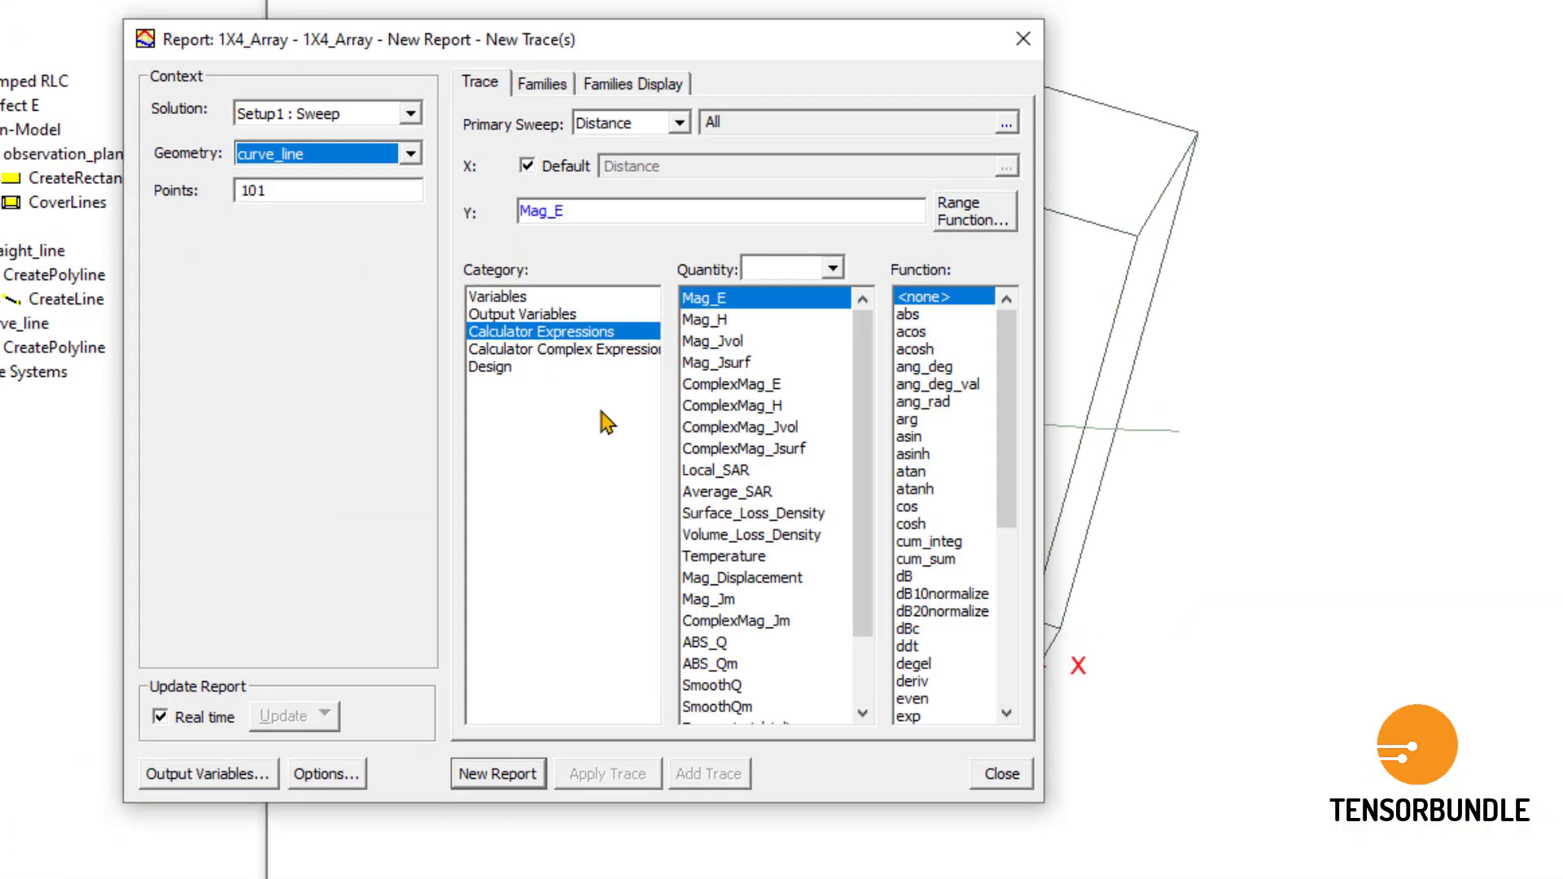
{"action": "scroll", "coordinate": [868, 432], "scroll_direction": "down", "scroll_amount": 2}
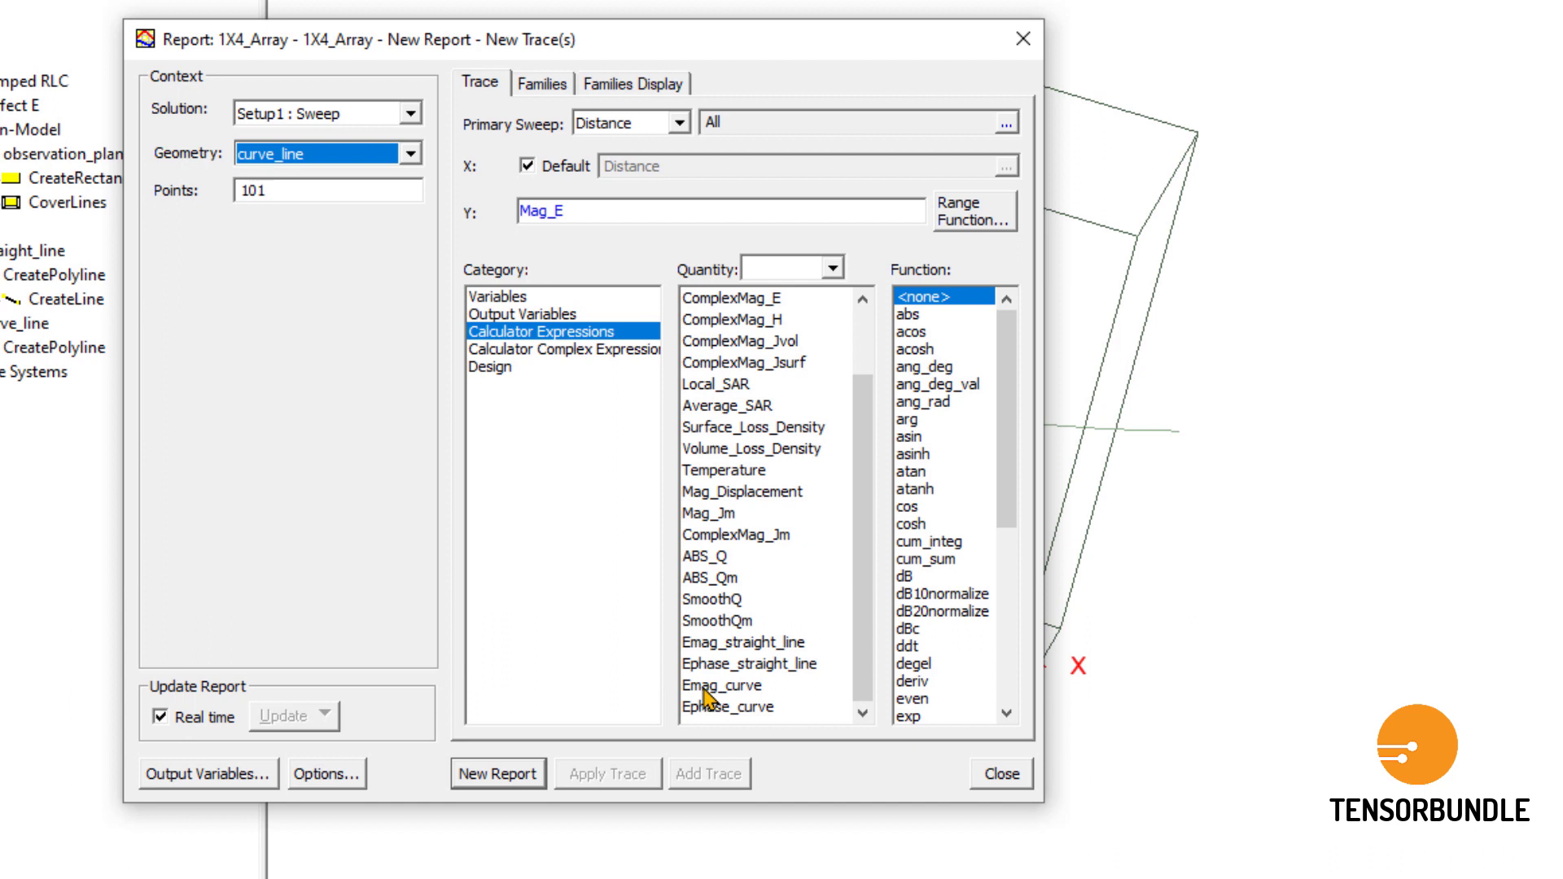
{"action": "left_click", "coordinate": [748, 693]}
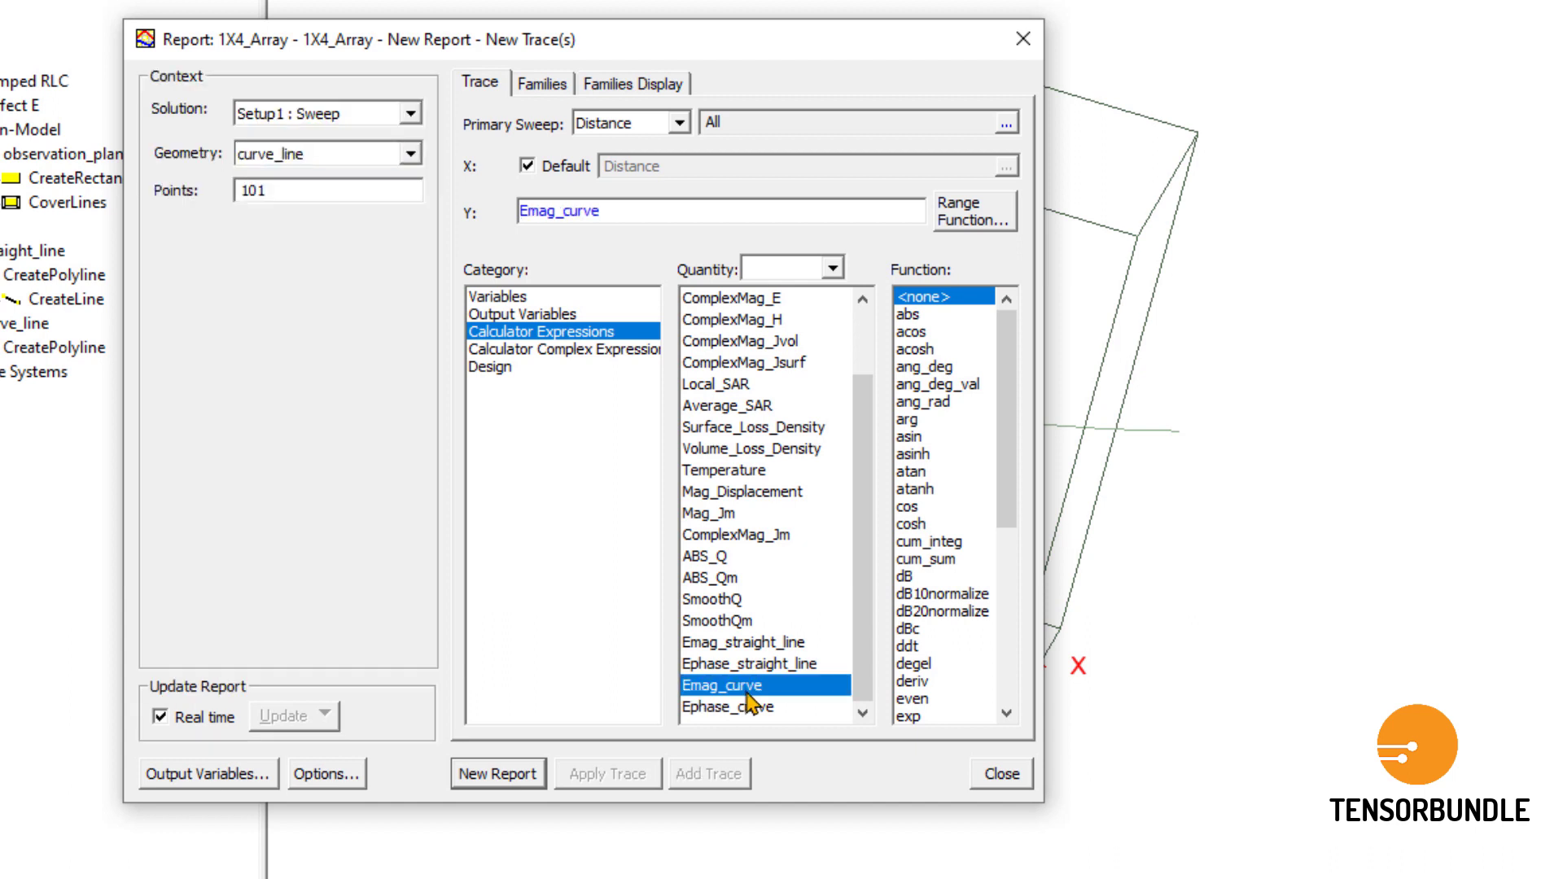
{"action": "left_click", "coordinate": [513, 774]}
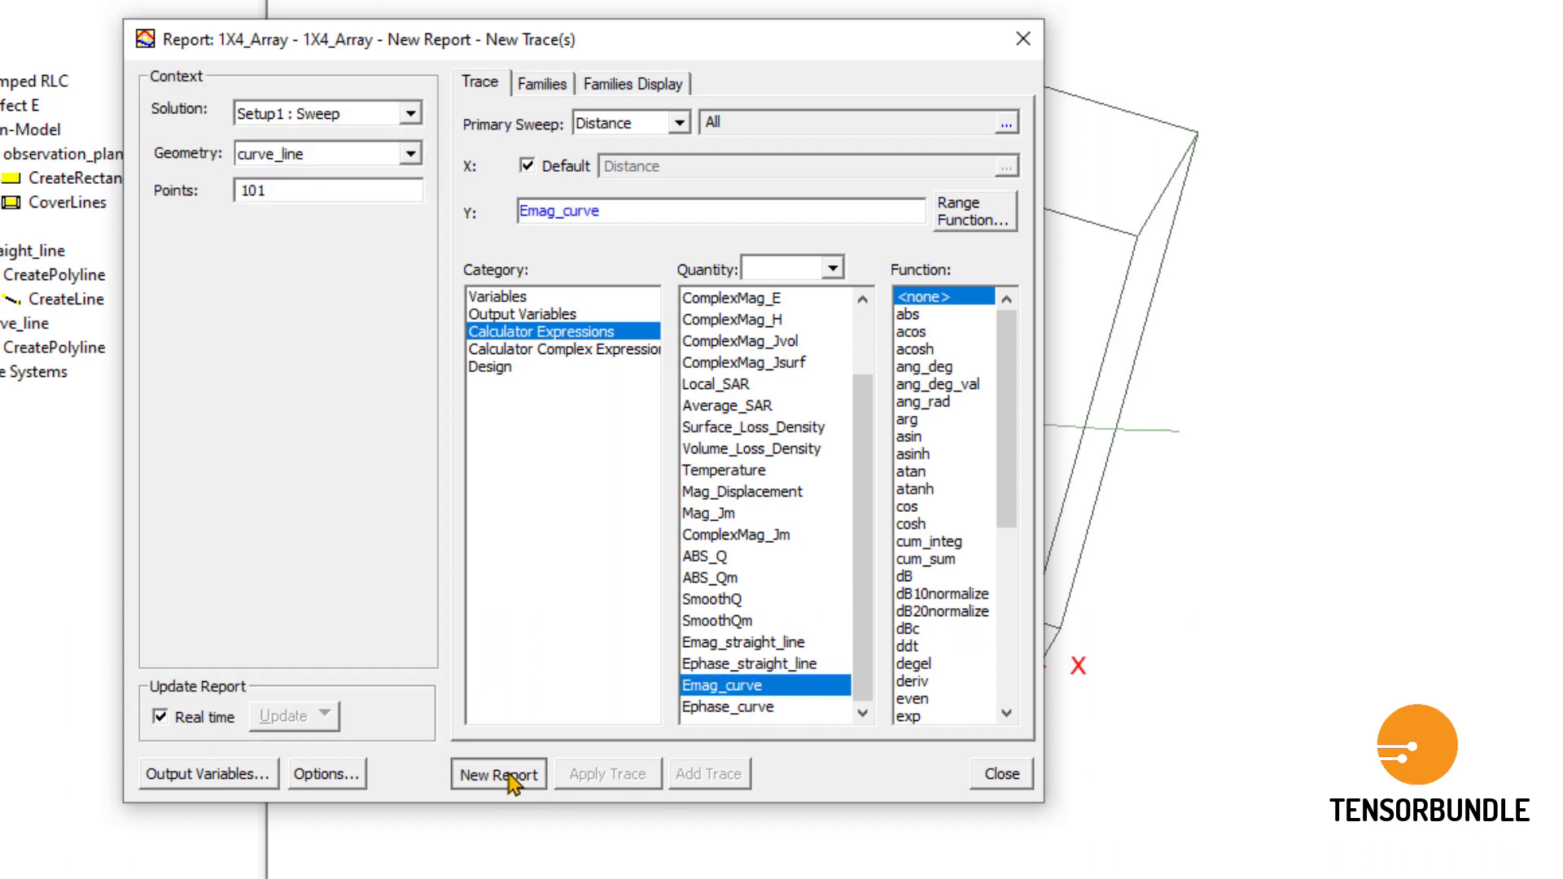
Add a second new report plotting Ephase_curve along curve_line and close the dialog.
{"action": "left_click", "coordinate": [728, 708]}
{"action": "left_click", "coordinate": [498, 775]}
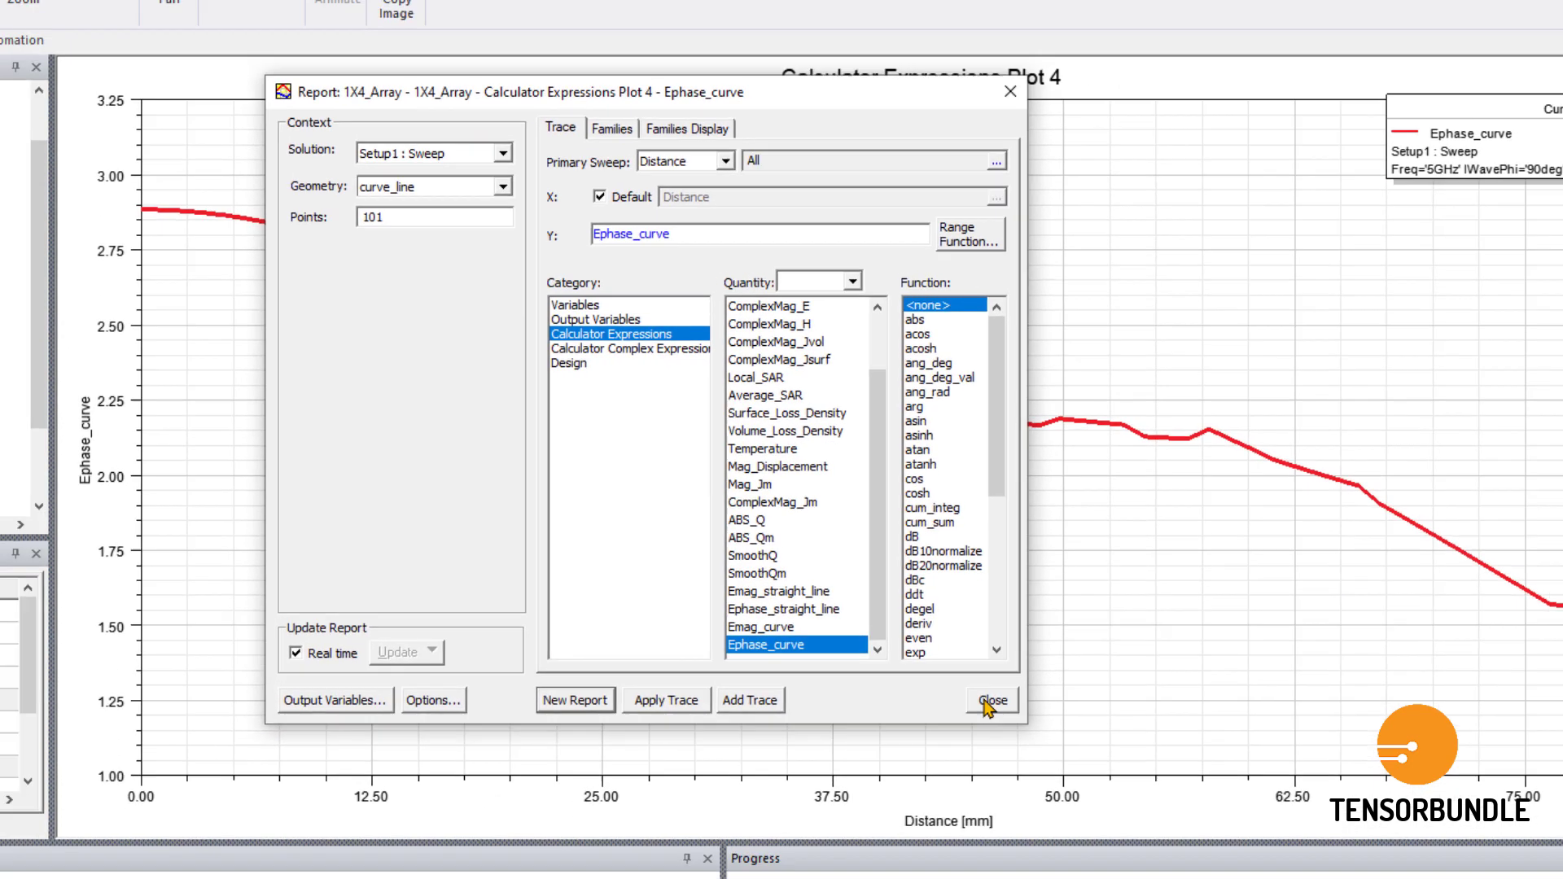
{"action": "left_click", "coordinate": [1001, 774]}
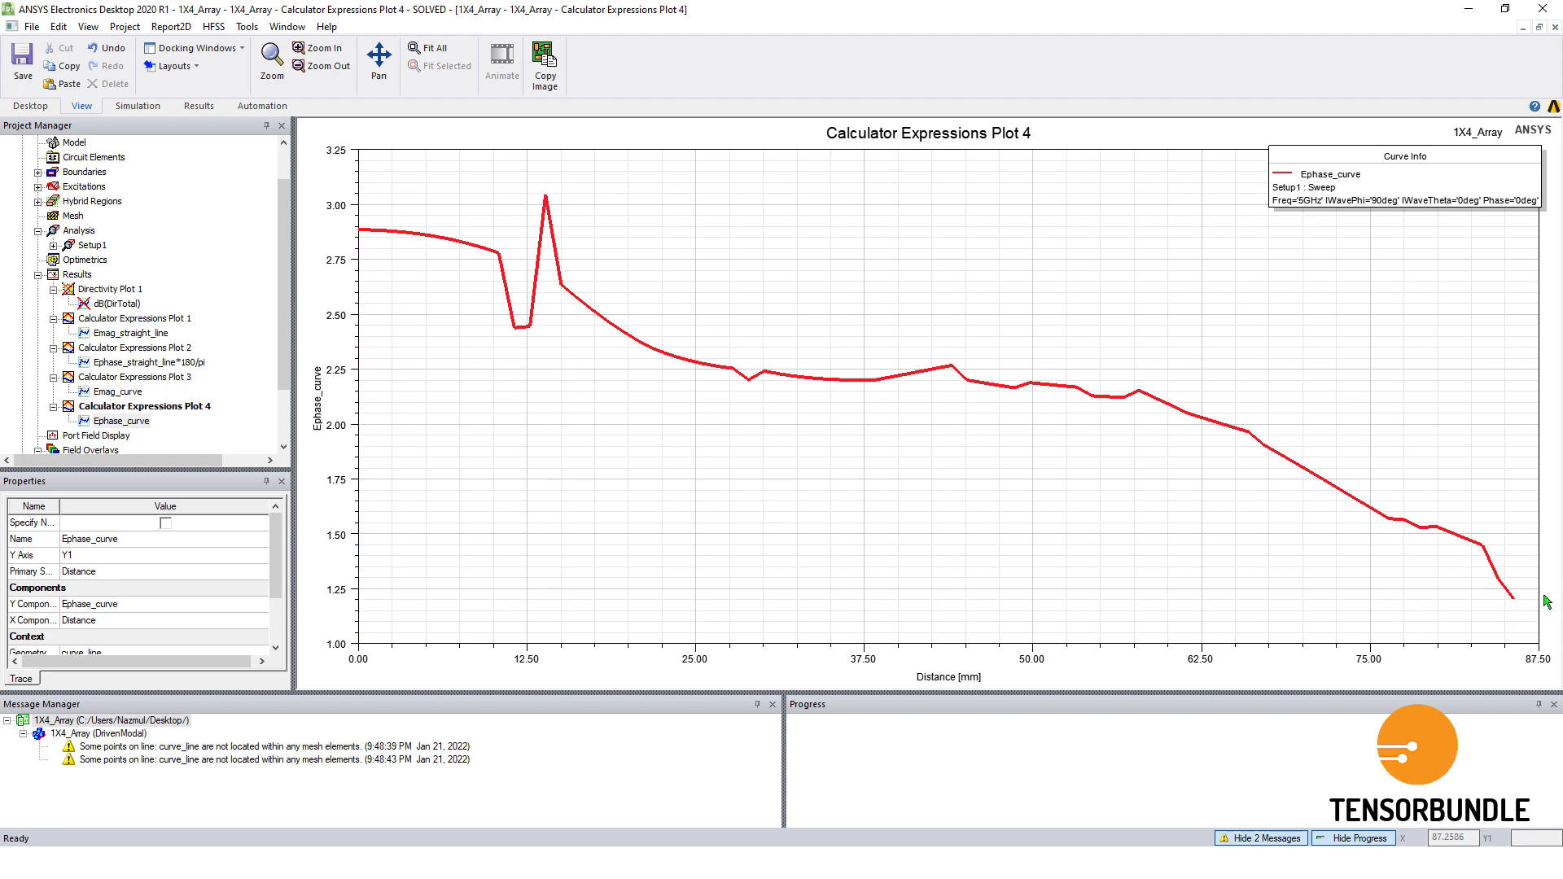
Minimize the plot windows and review the Plot 2 and Emag_curve trace settings and Plot 3.
{"action": "left_click", "coordinate": [1520, 27]}
{"action": "left_click", "coordinate": [1317, 158]}
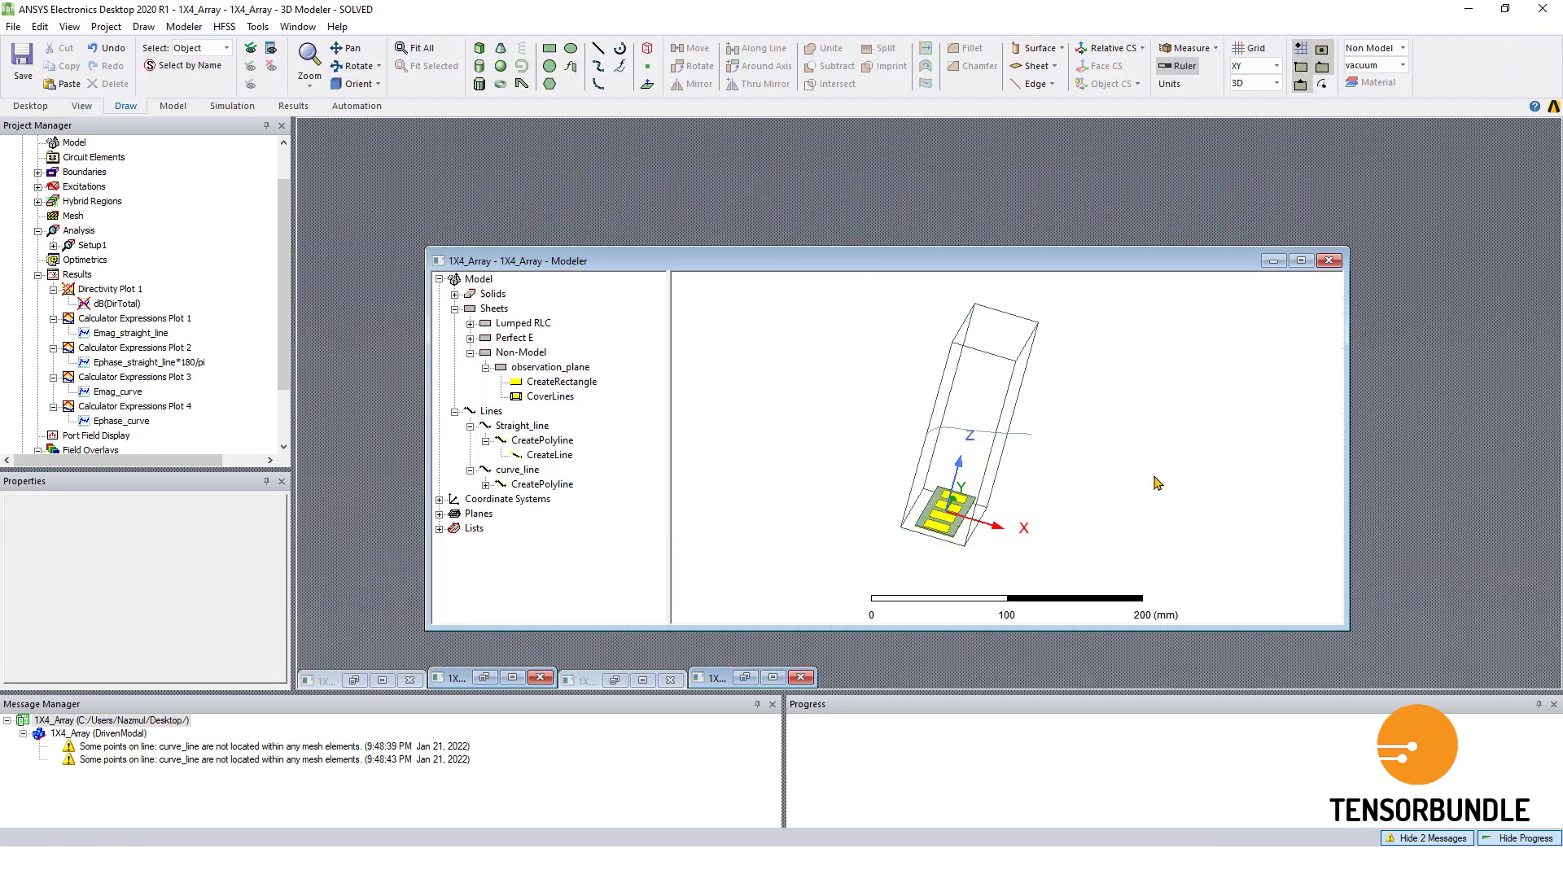
{"action": "left_click_drag", "start_coordinate": [1107, 515], "coordinate": [1033, 458], "text": "alt"}
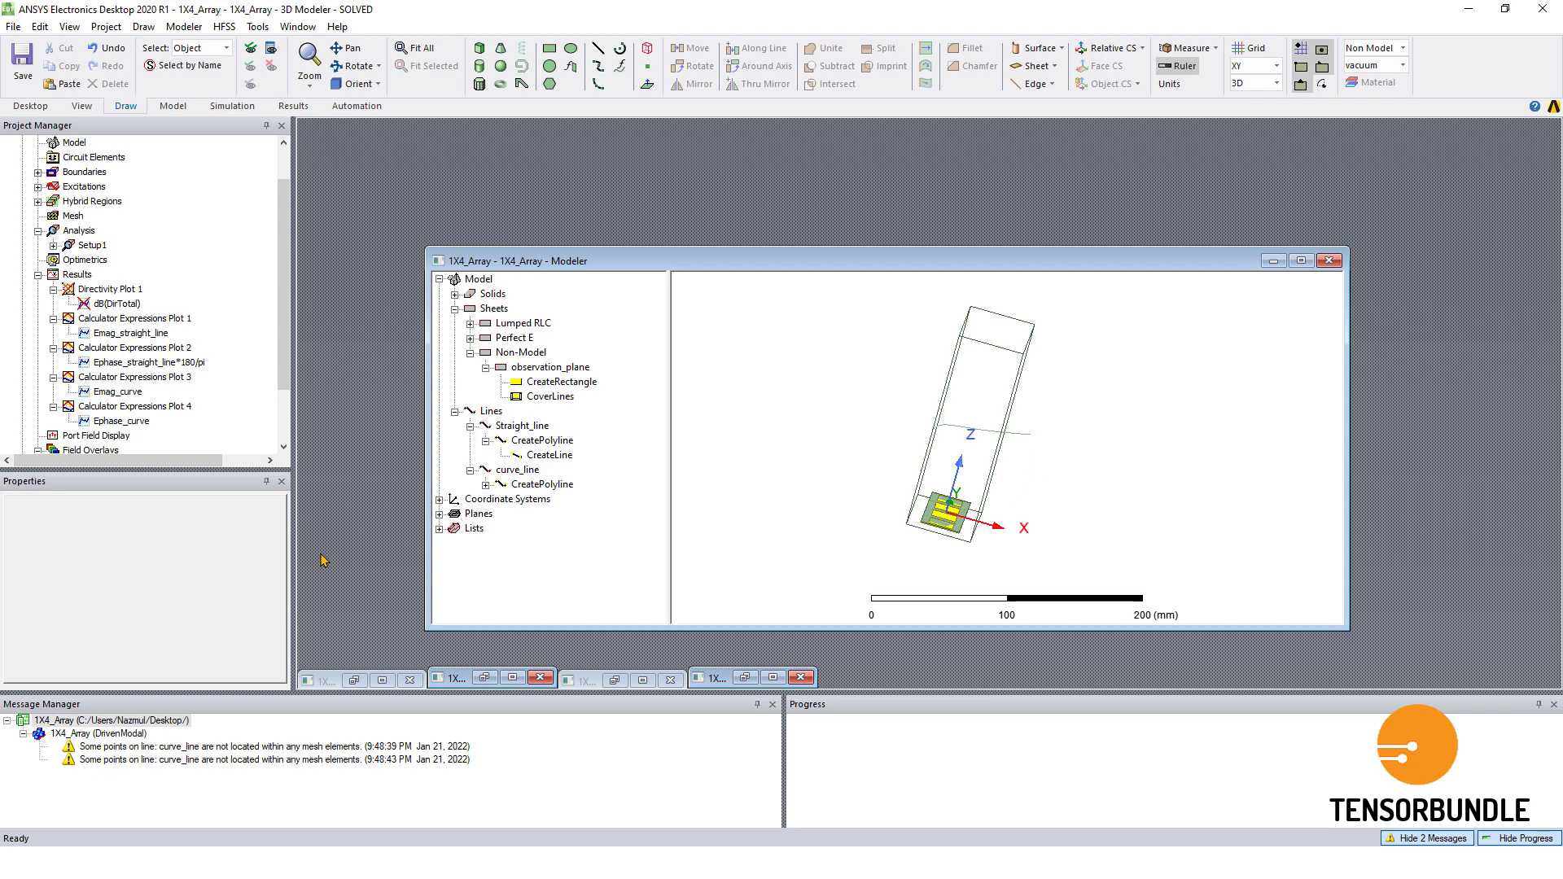
{"action": "double_click", "coordinate": [130, 362]}
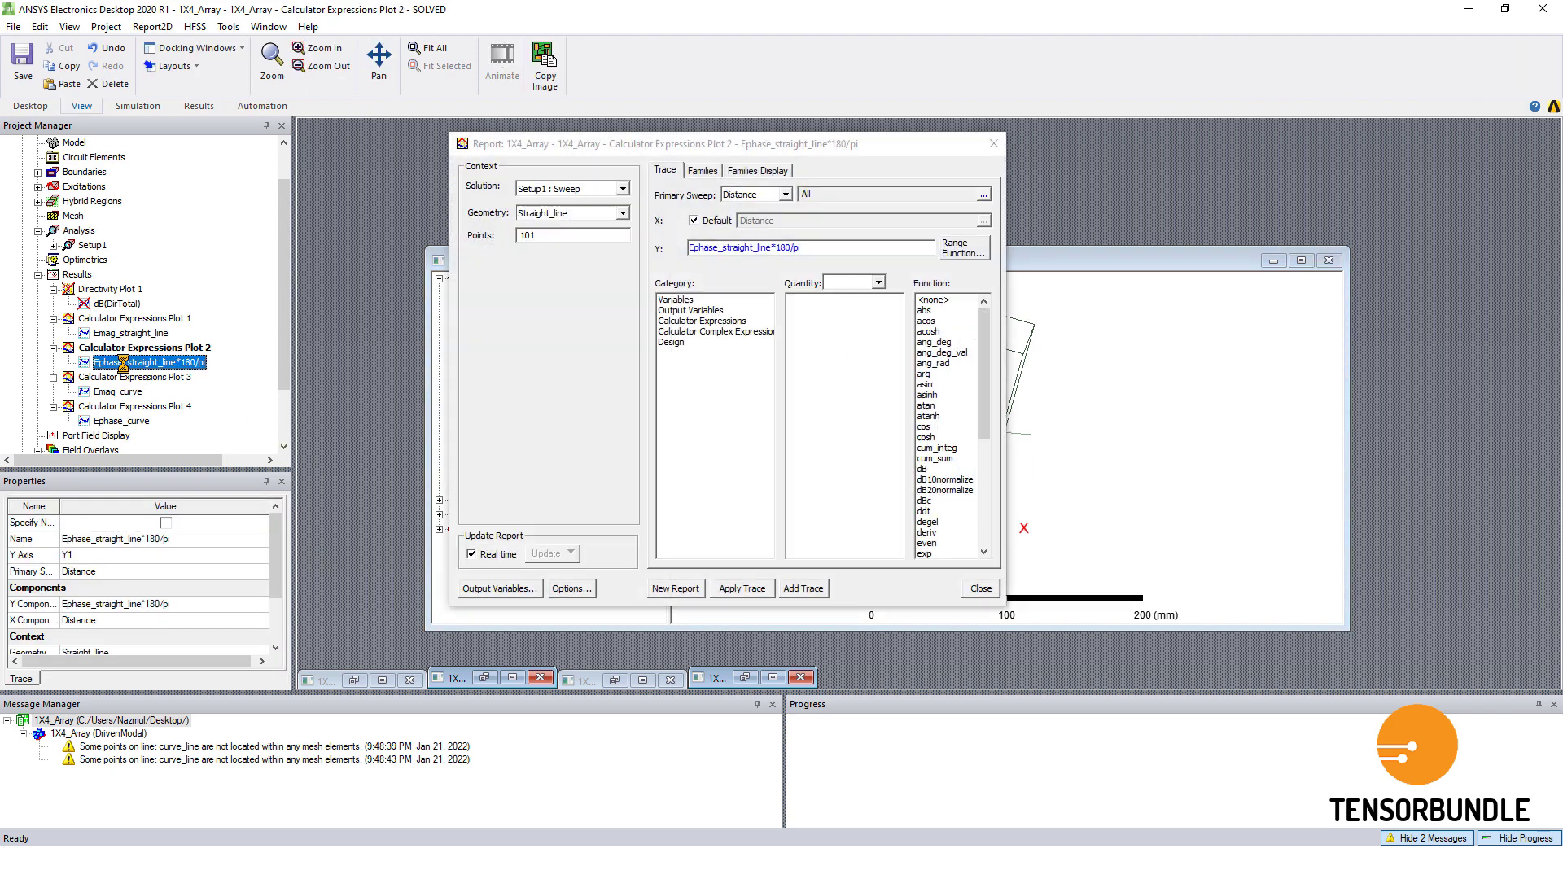
{"action": "left_click", "coordinate": [1003, 136]}
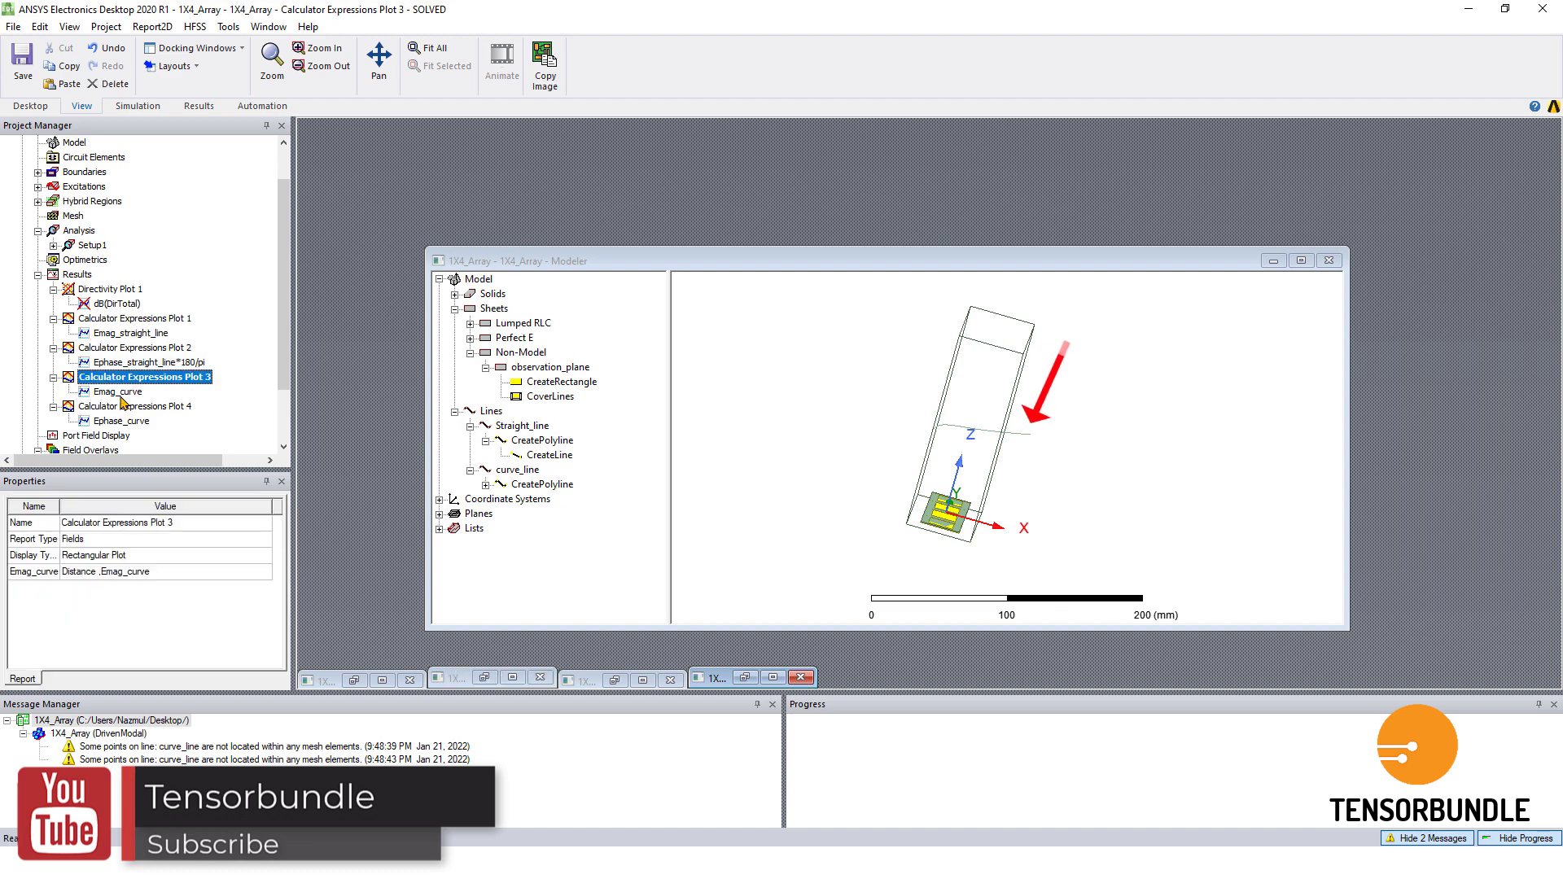
{"action": "double_click", "coordinate": [130, 390]}
{"action": "left_click", "coordinate": [993, 143]}
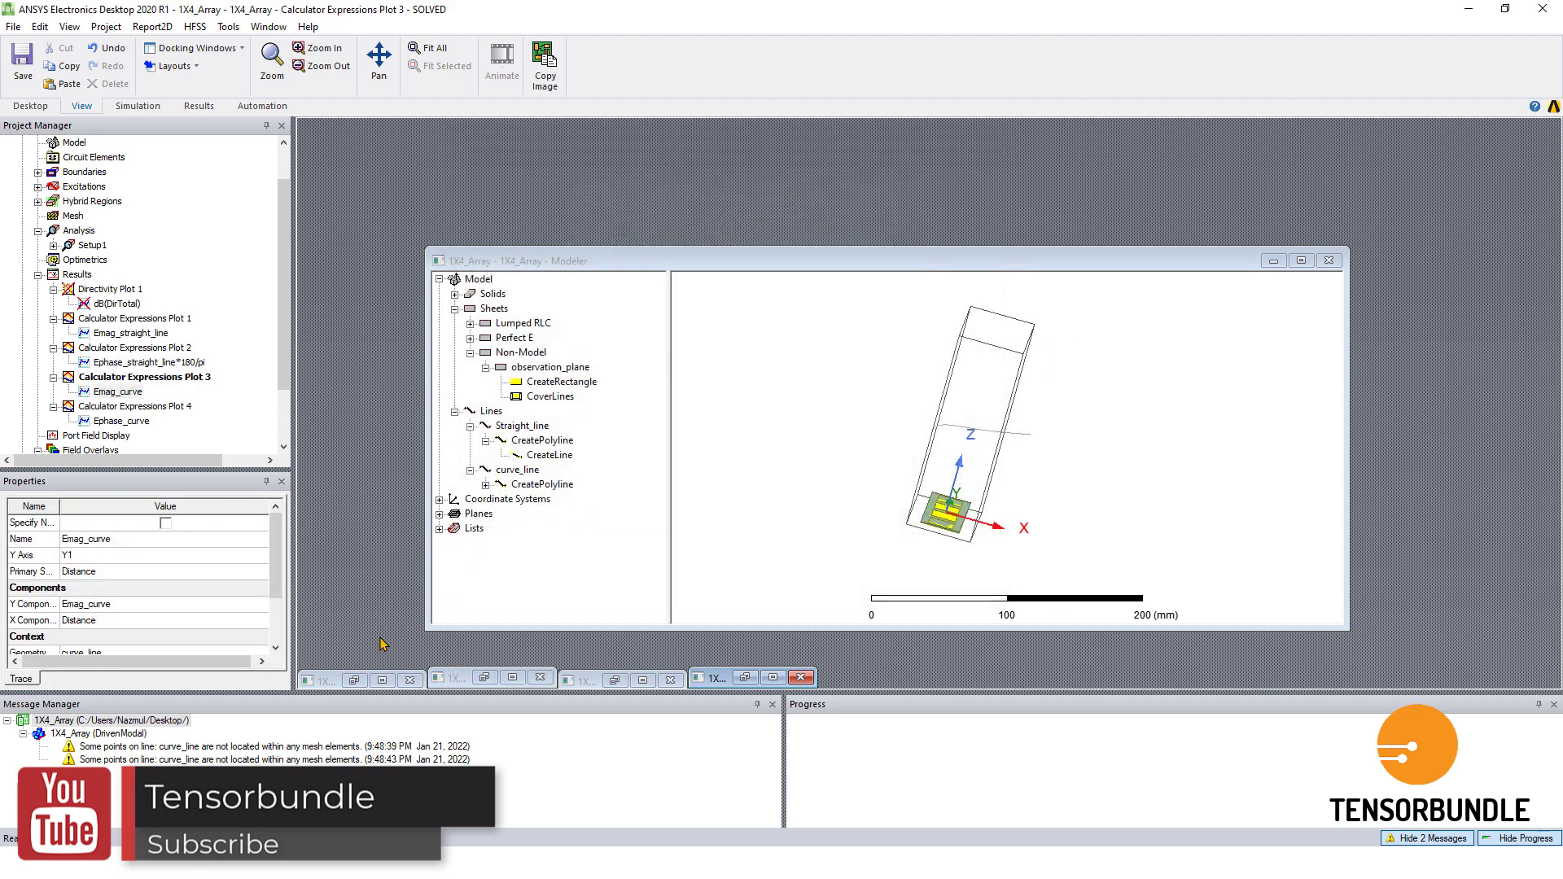
{"action": "left_click", "coordinate": [773, 678]}
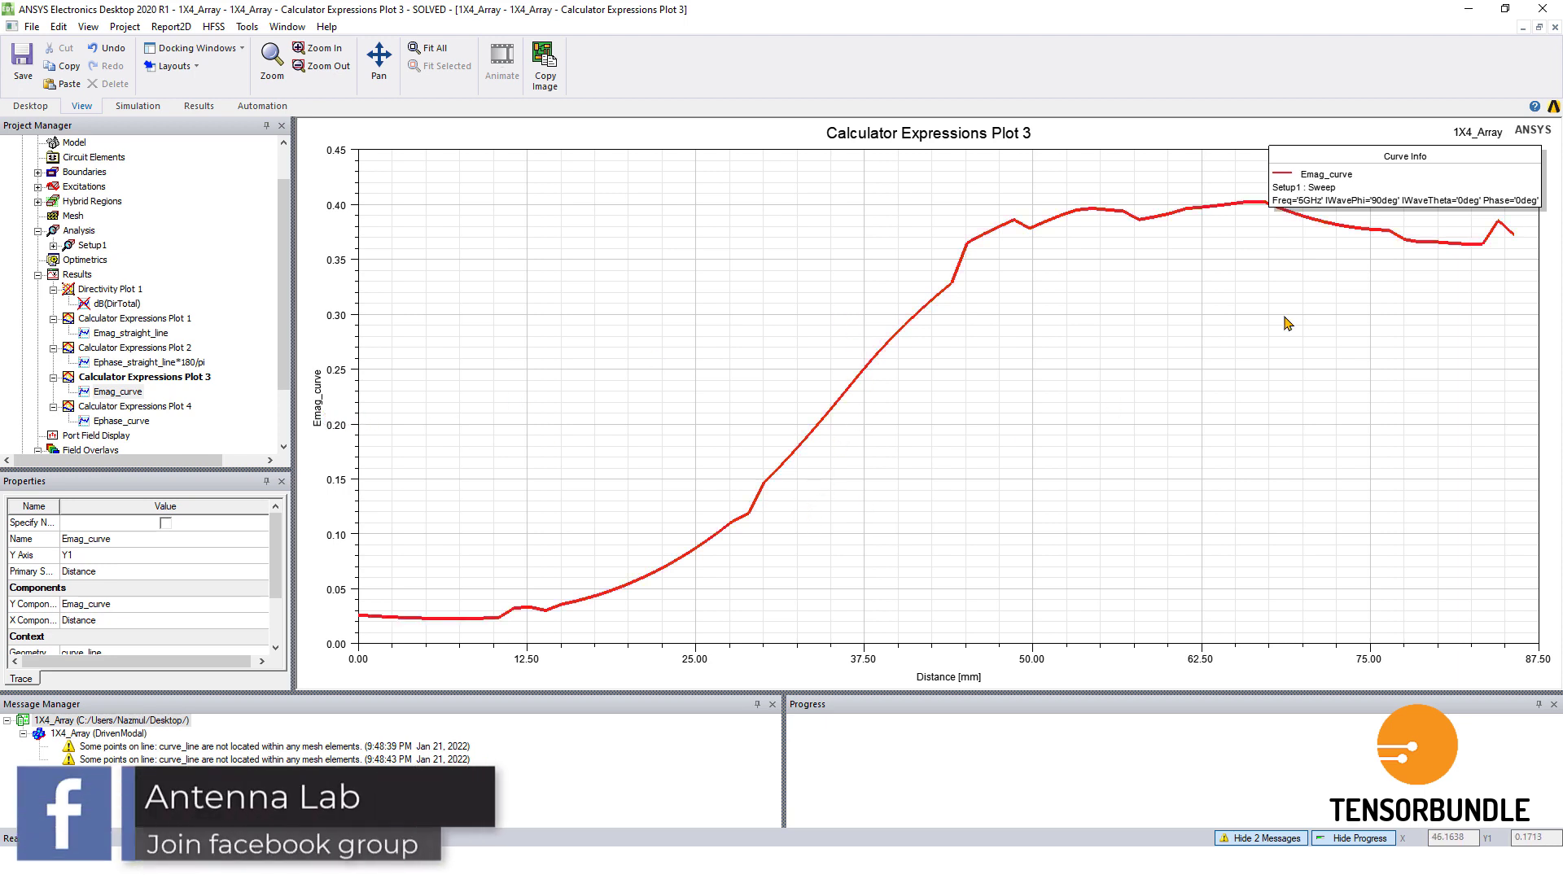
Bring up Calculator Expressions Plot 4 and open the Ephase_curve trace settings.
{"action": "double_click", "coordinate": [114, 407]}
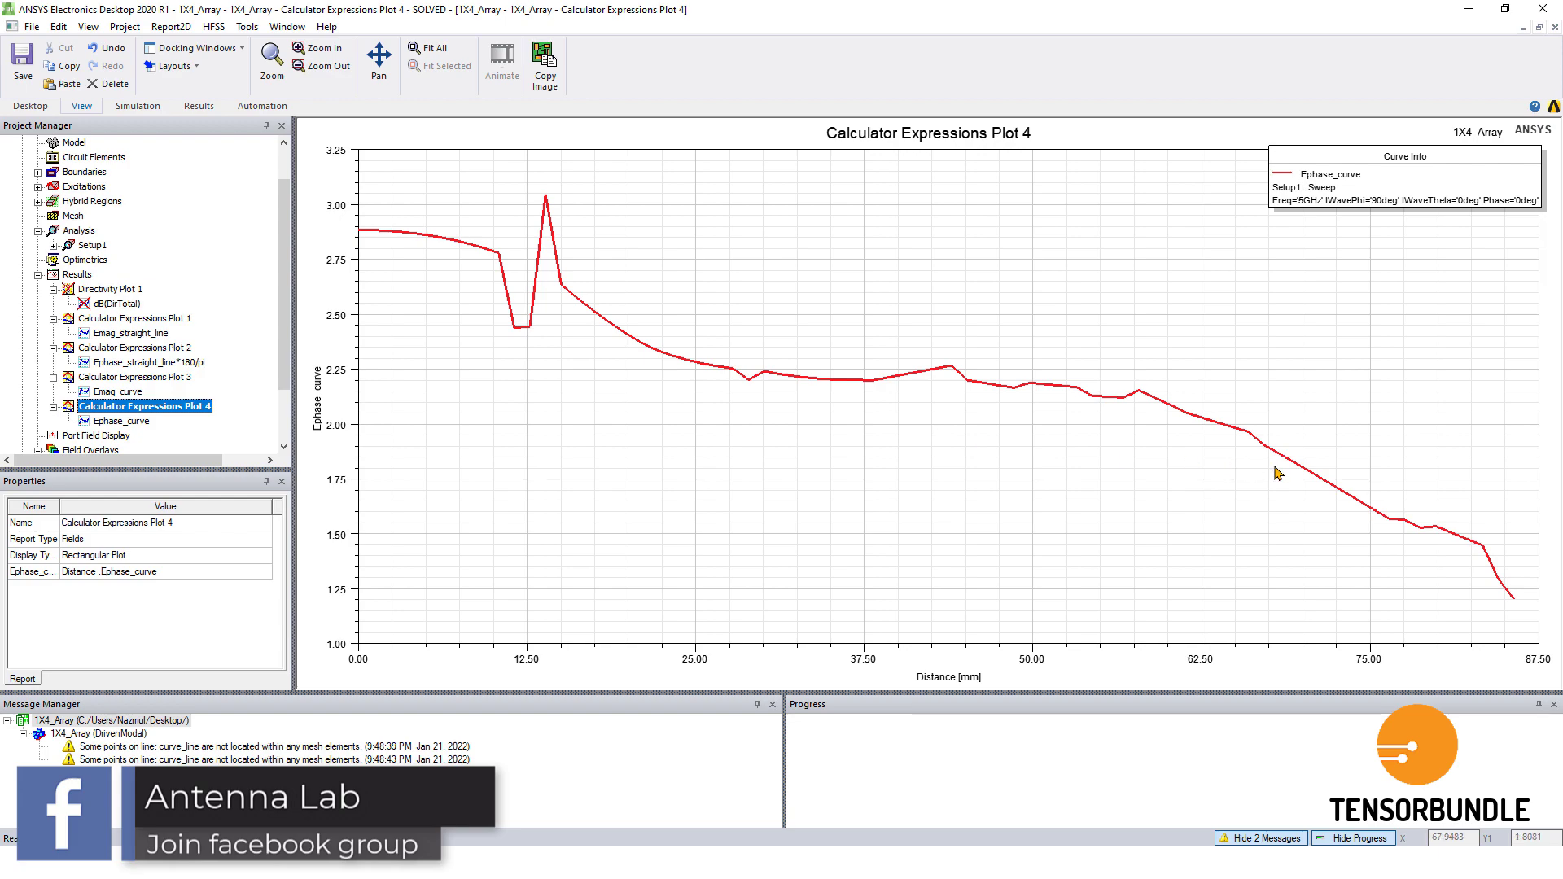
{"action": "left_click", "coordinate": [122, 421]}
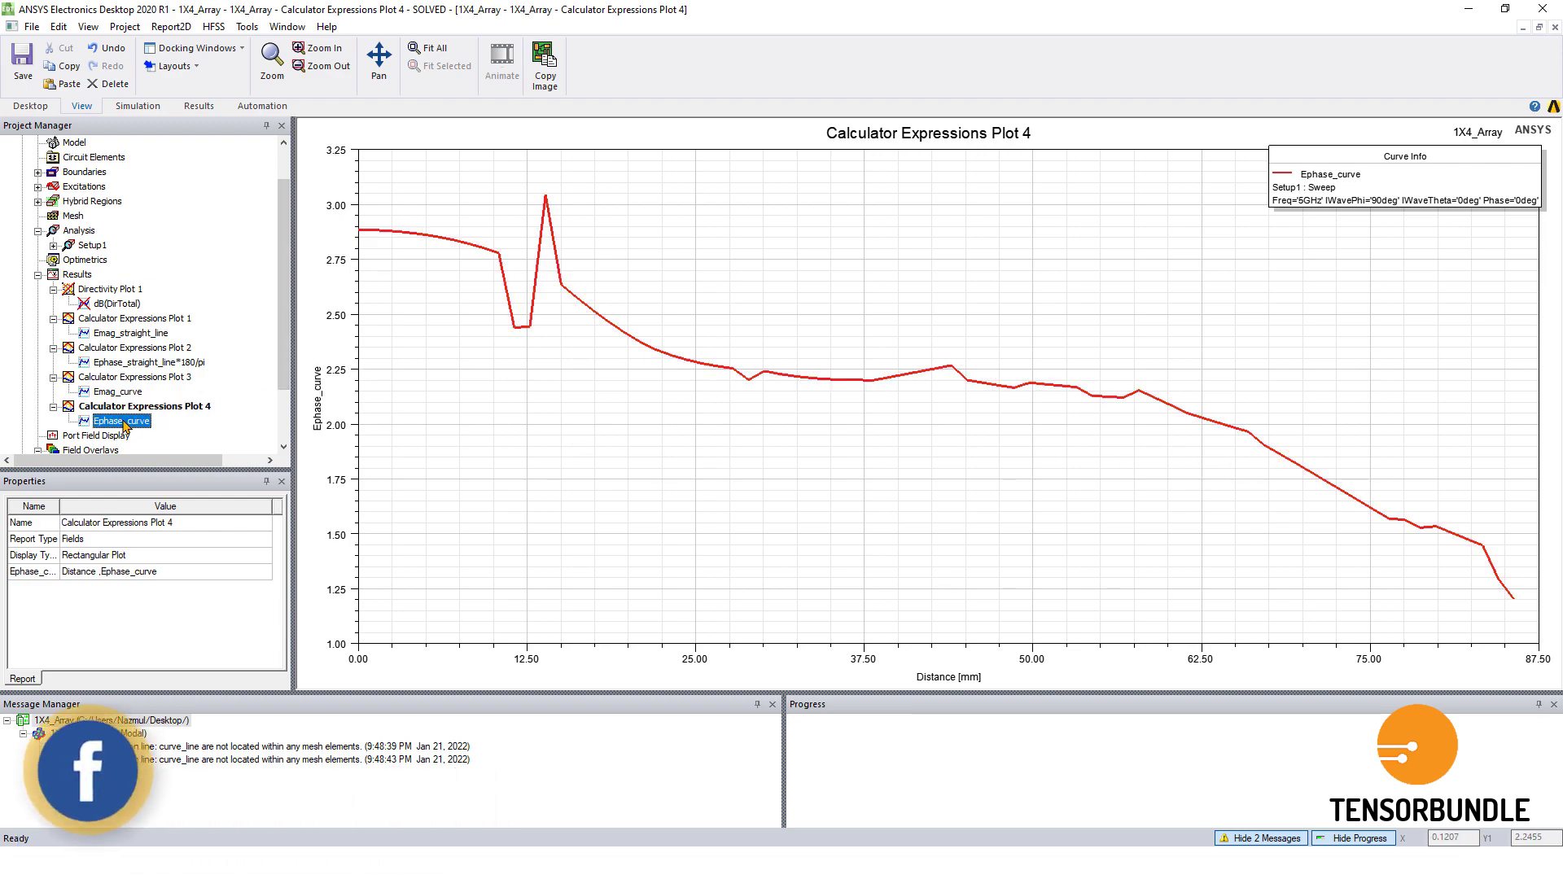
{"action": "double_click", "coordinate": [122, 421]}
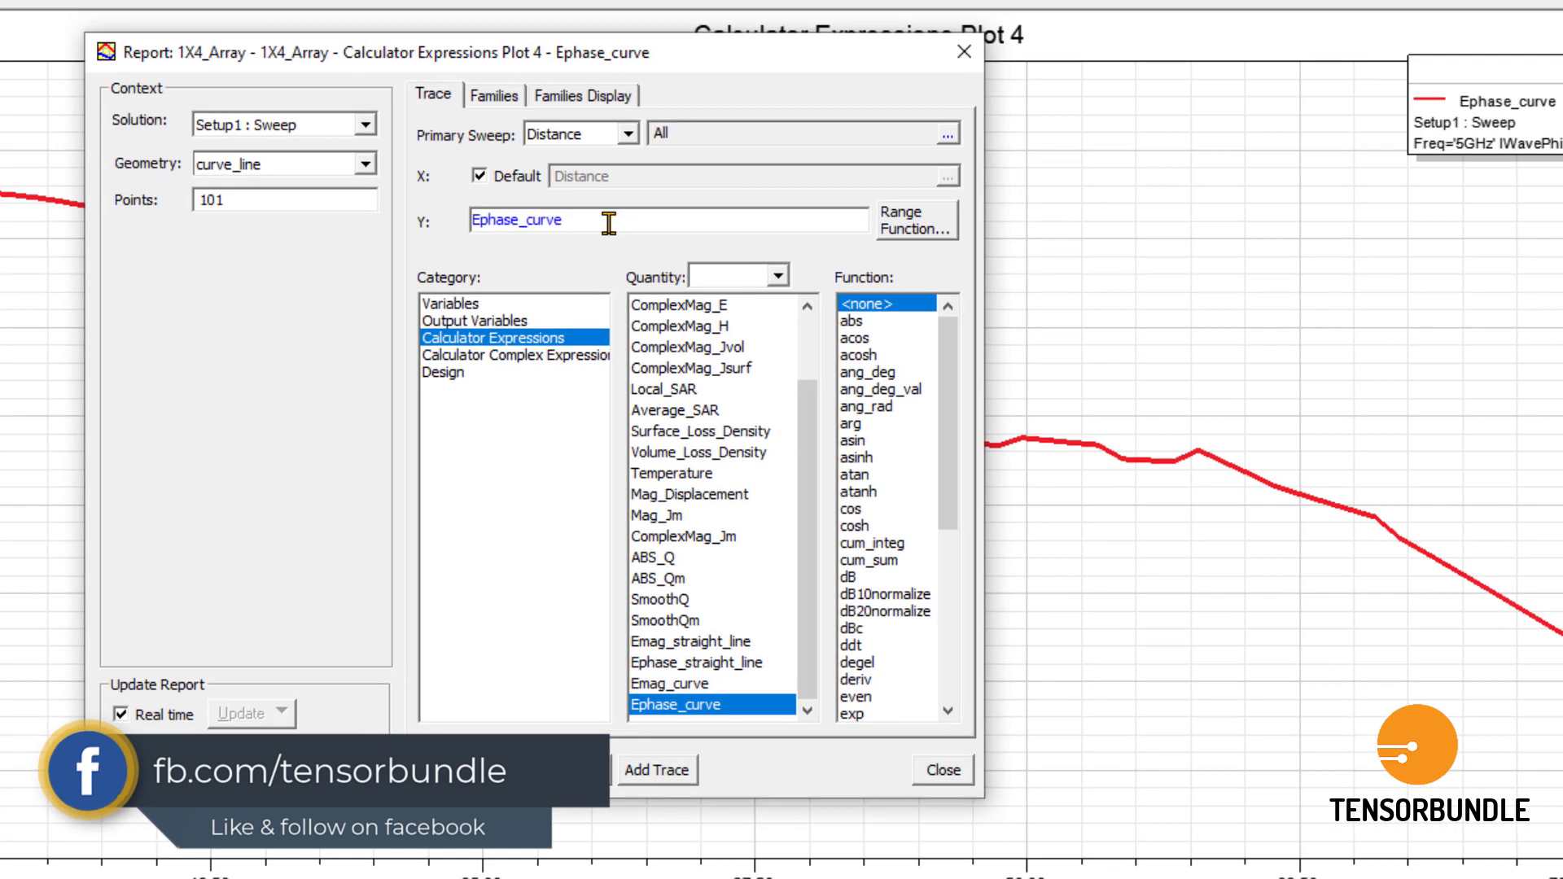
Append *180/pi to the Ephase_curve expression and apply it so the phase plots in degrees.
{"action": "type", "text": "*"}
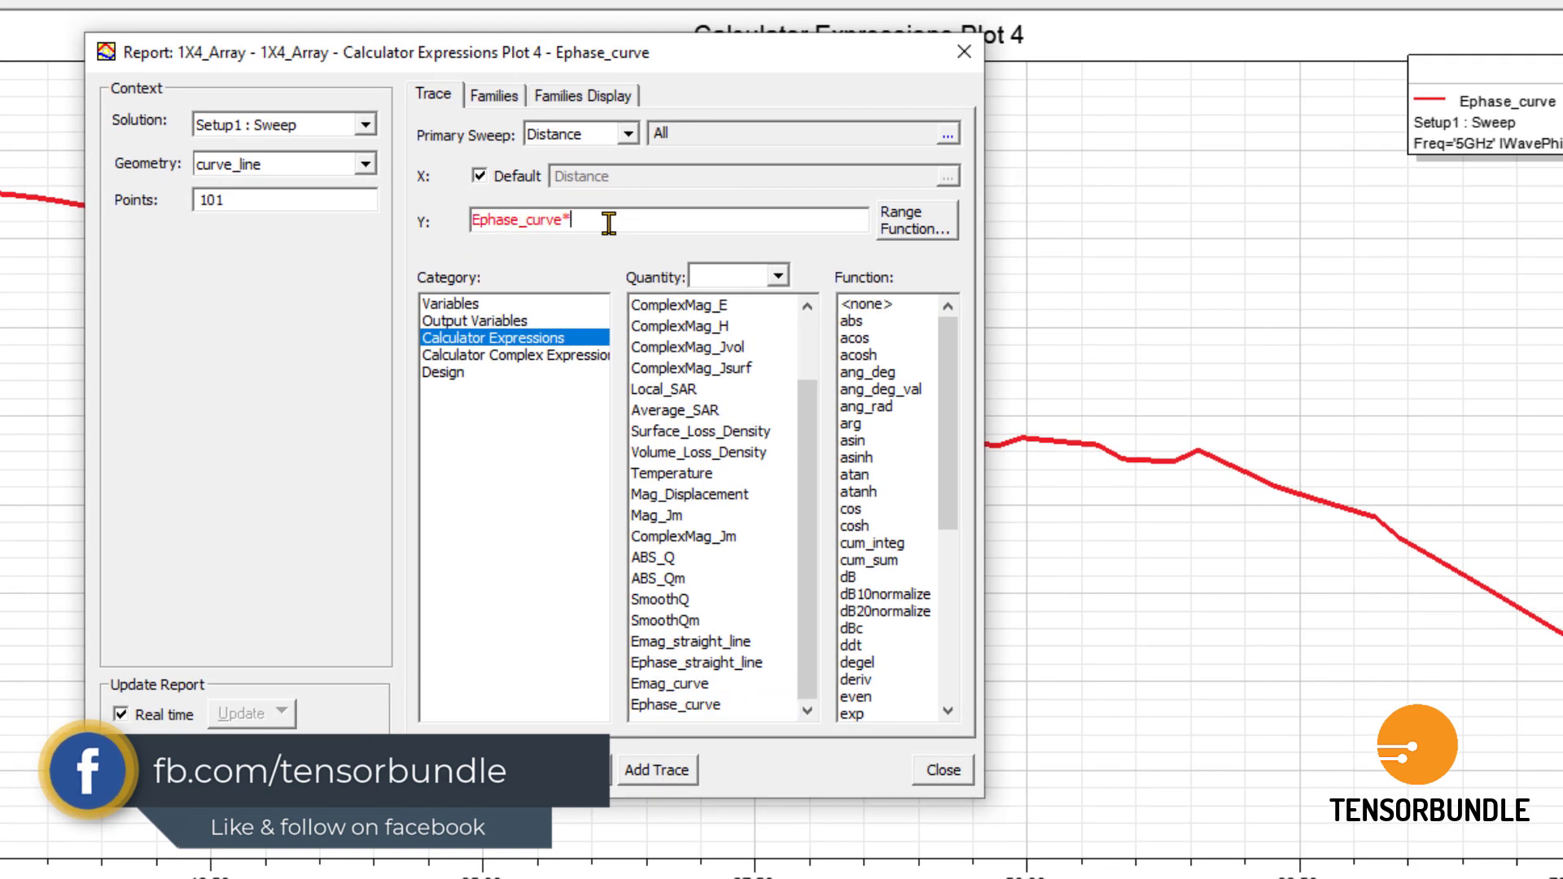
{"action": "type", "text": "180/p"}
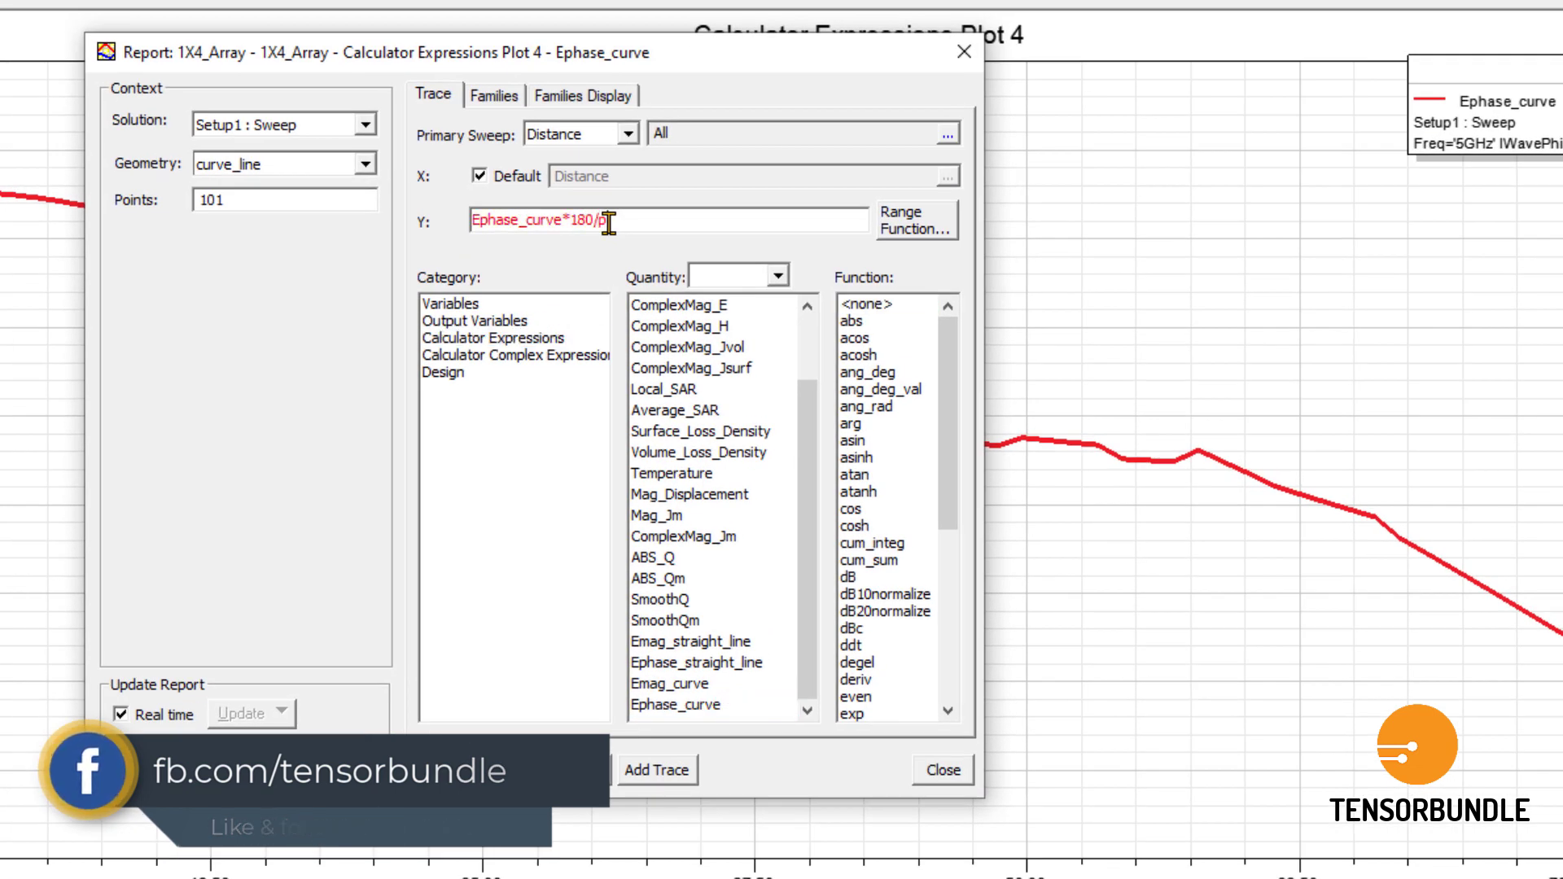
{"action": "type", "text": "i"}
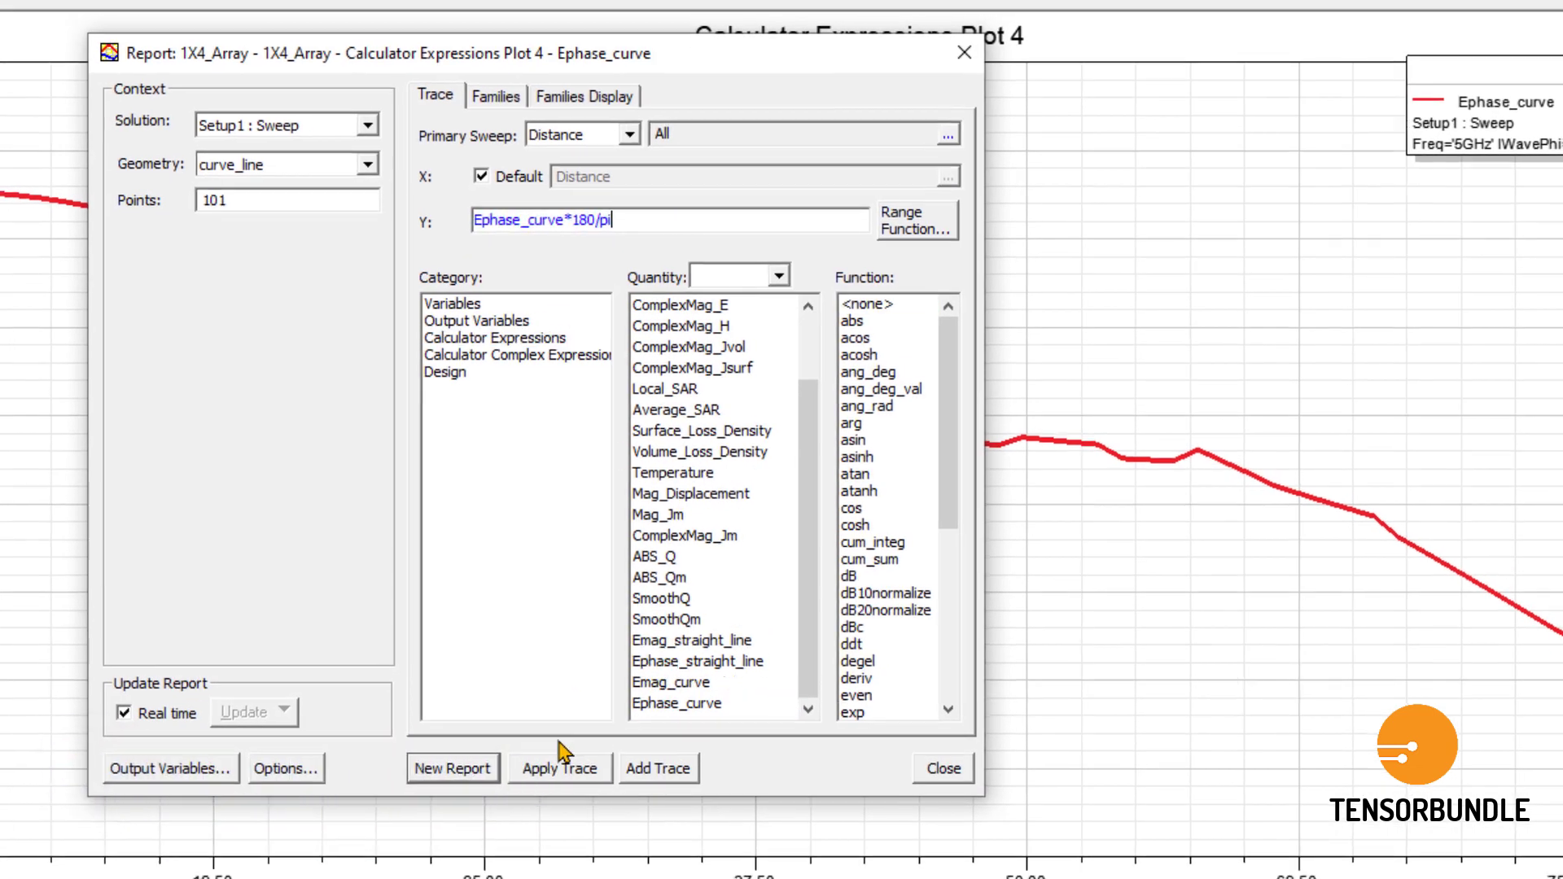
{"action": "left_click", "coordinate": [562, 768]}
{"action": "left_click", "coordinate": [943, 769]}
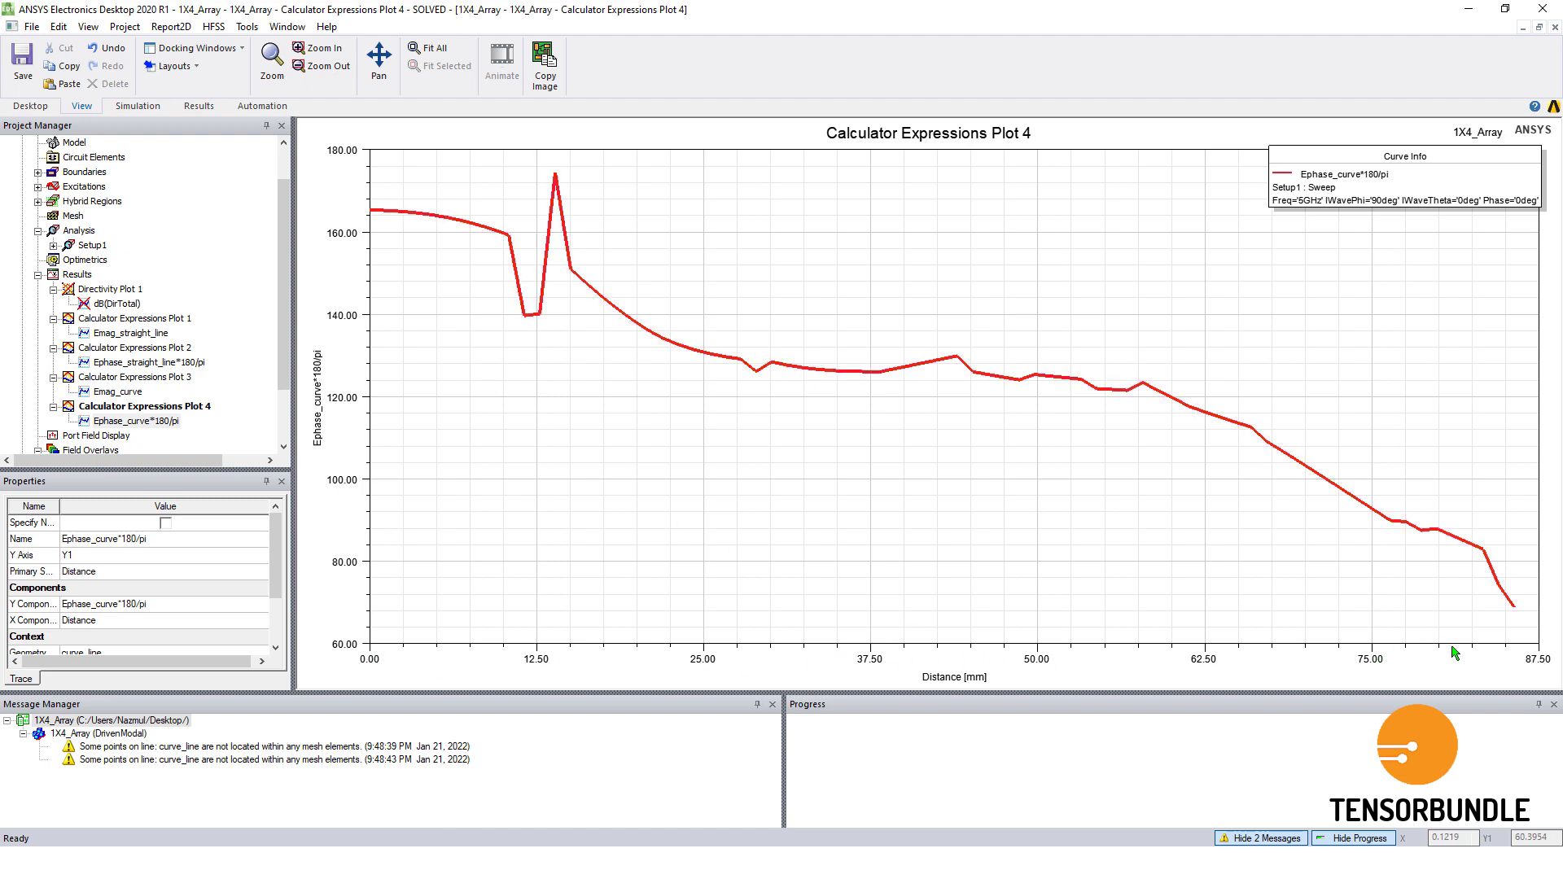
Close the four Calculator Expressions plot windows and the modeler window.
{"action": "left_click", "coordinate": [1554, 27]}
{"action": "left_click", "coordinate": [1554, 28]}
{"action": "left_click", "coordinate": [1554, 28]}
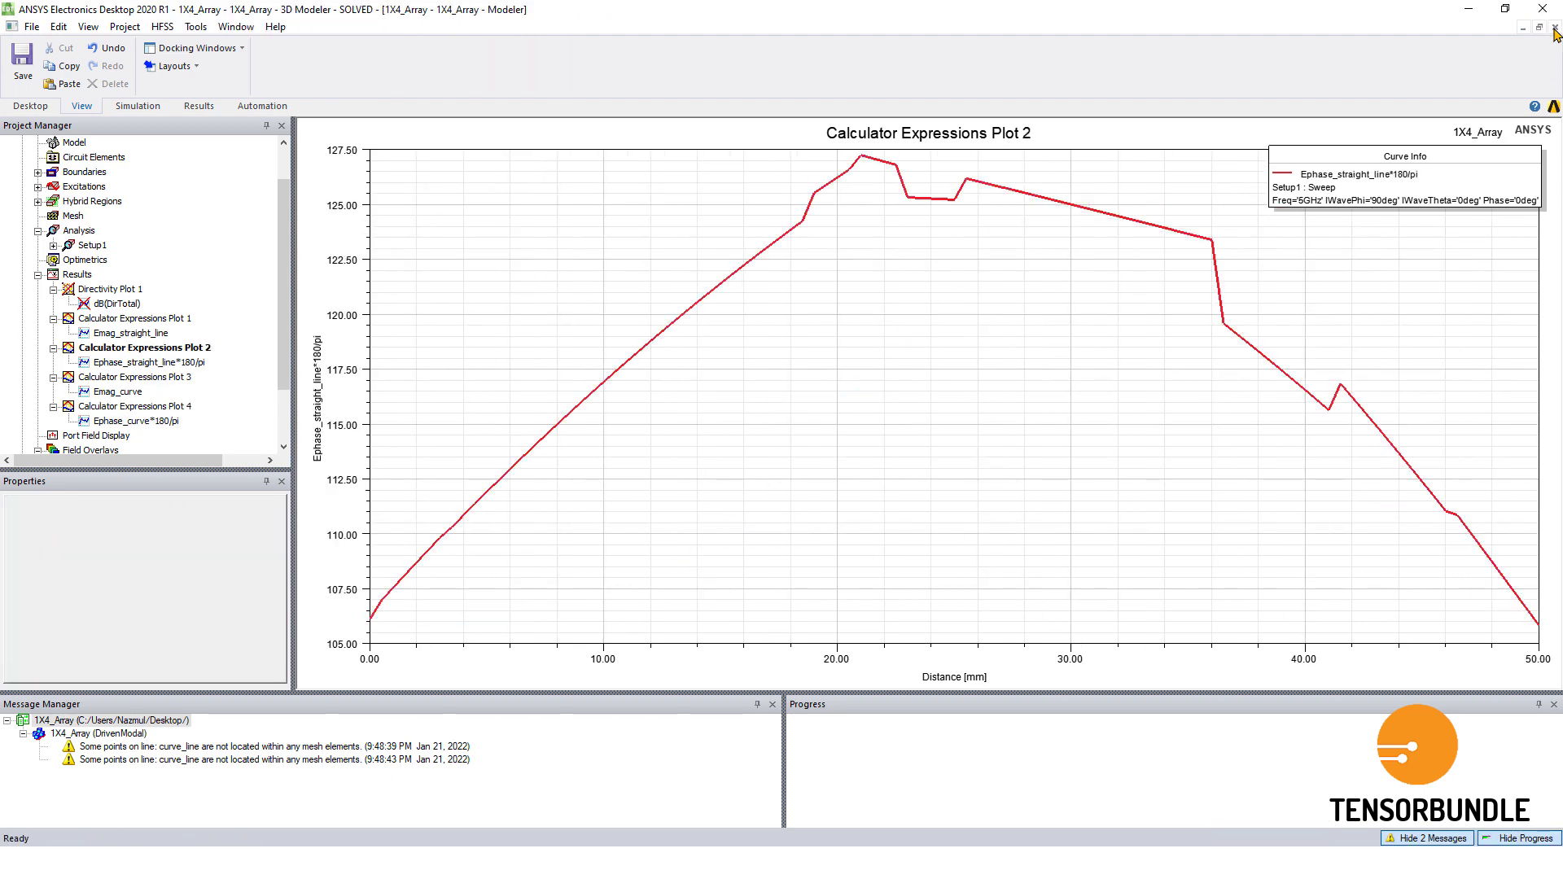
{"action": "left_click", "coordinate": [1554, 28]}
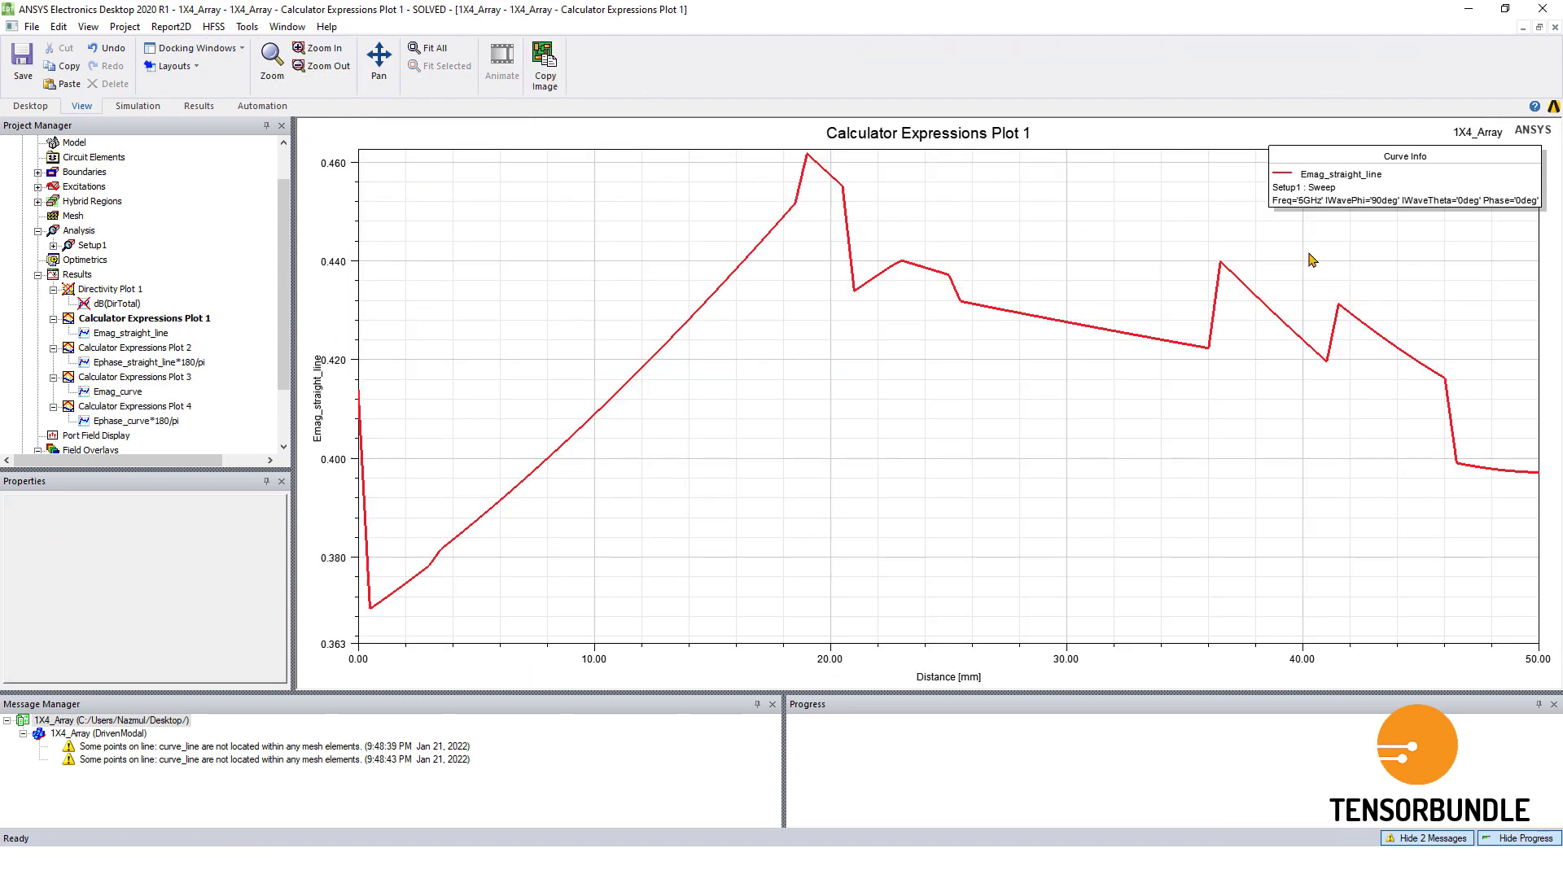
{"action": "left_click", "coordinate": [1554, 28]}
Reopen the 1X4_Array (DrivenModal) 3D model and orbit around the array.
{"action": "scroll", "coordinate": [213, 280], "scroll_direction": "up", "scroll_amount": 1}
{"action": "double_click", "coordinate": [110, 157]}
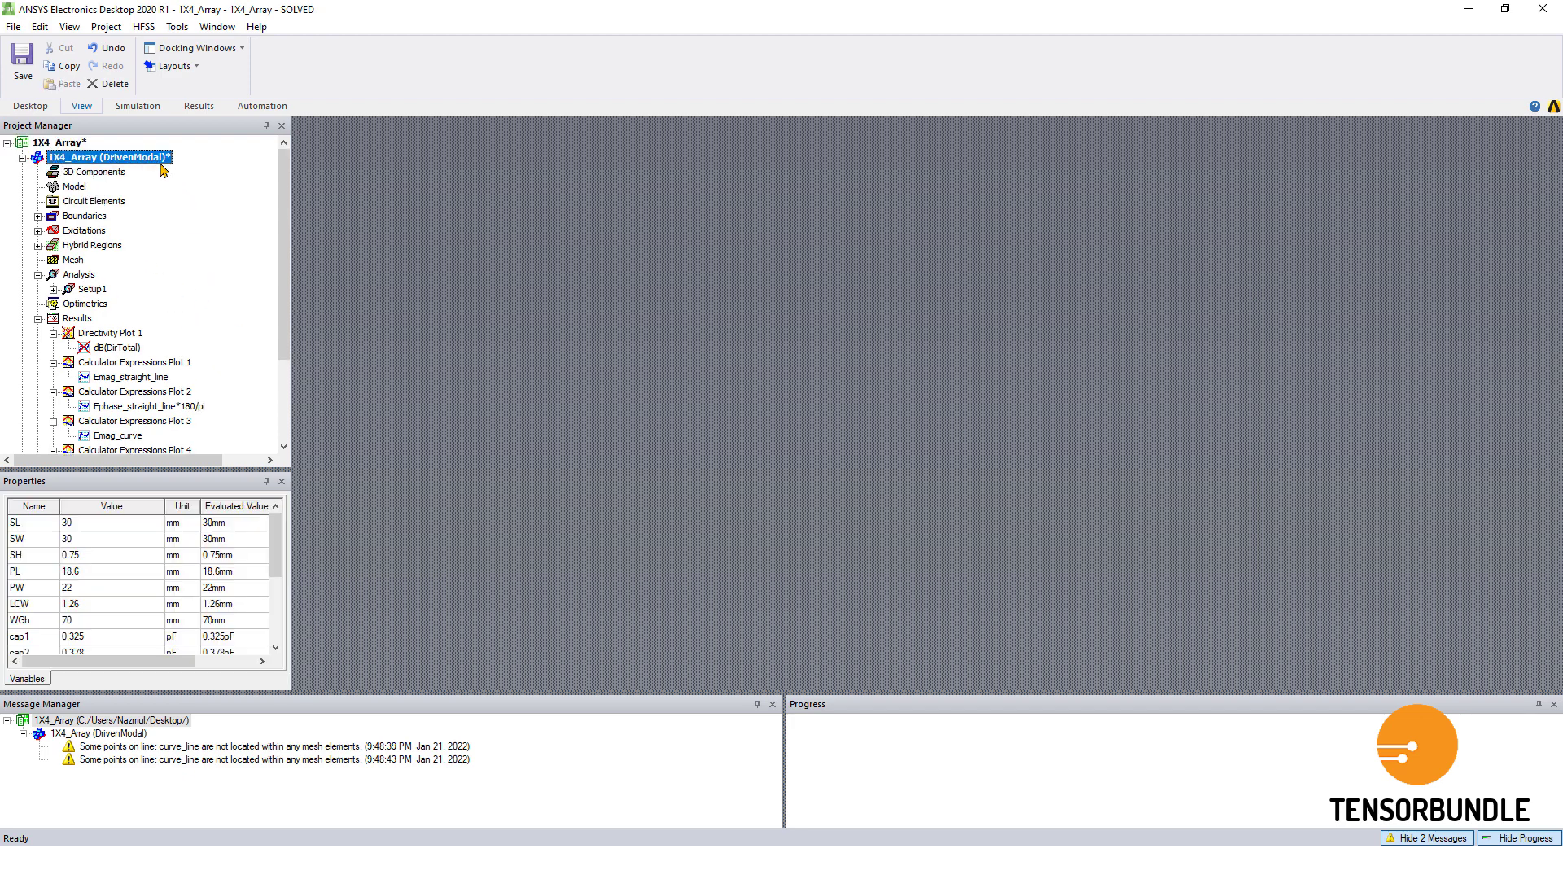
{"action": "scroll", "coordinate": [804, 586], "scroll_direction": "up", "scroll_amount": 1}
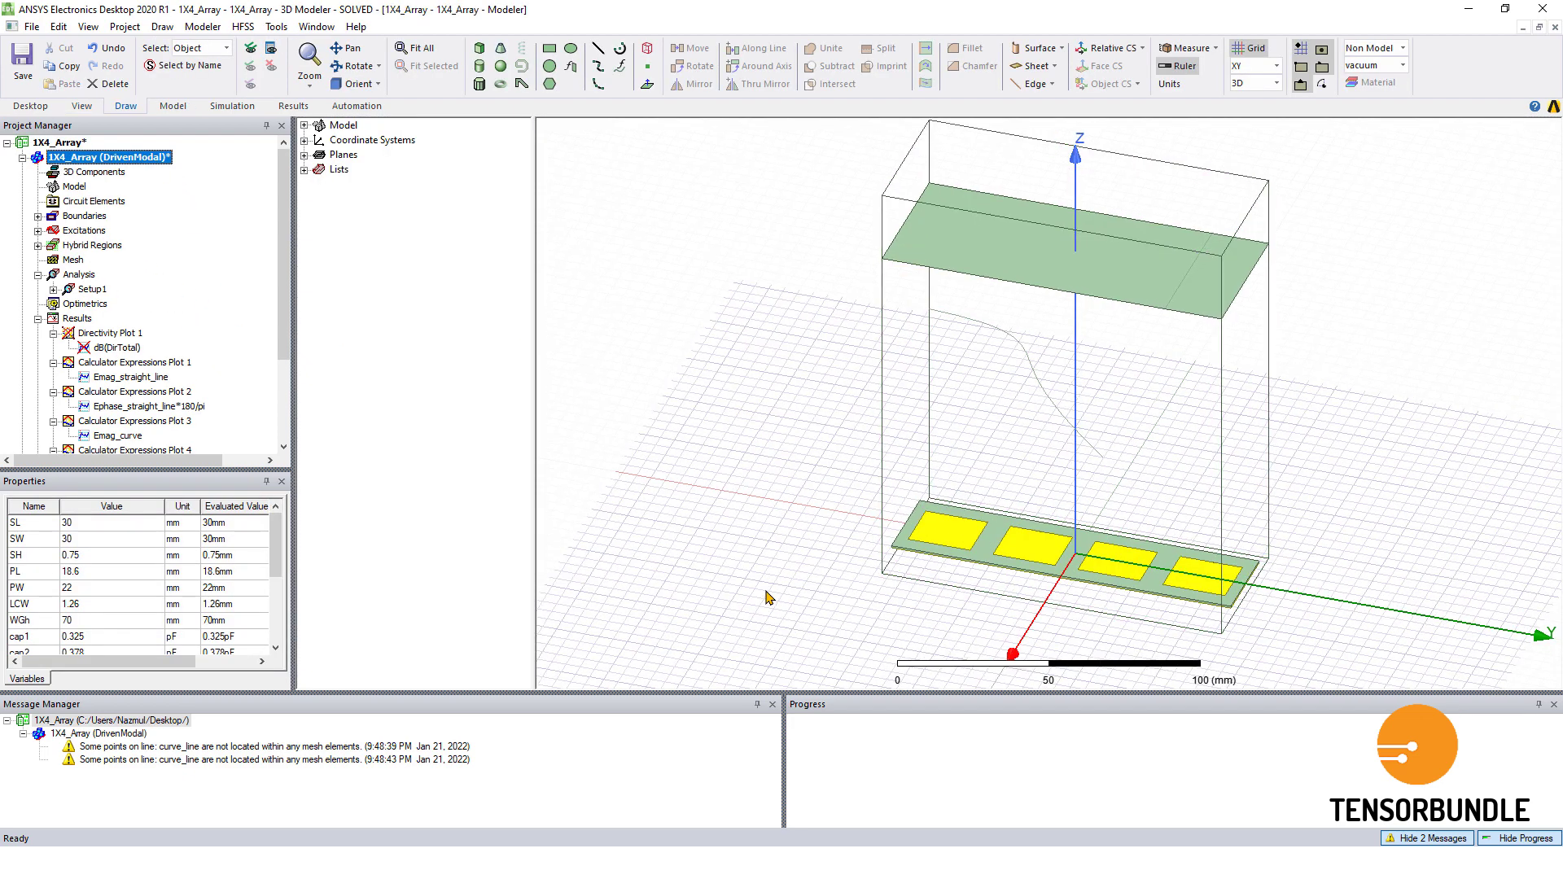
{"action": "left_click_drag", "start_coordinate": [765, 597], "coordinate": [802, 565], "text": "alt"}
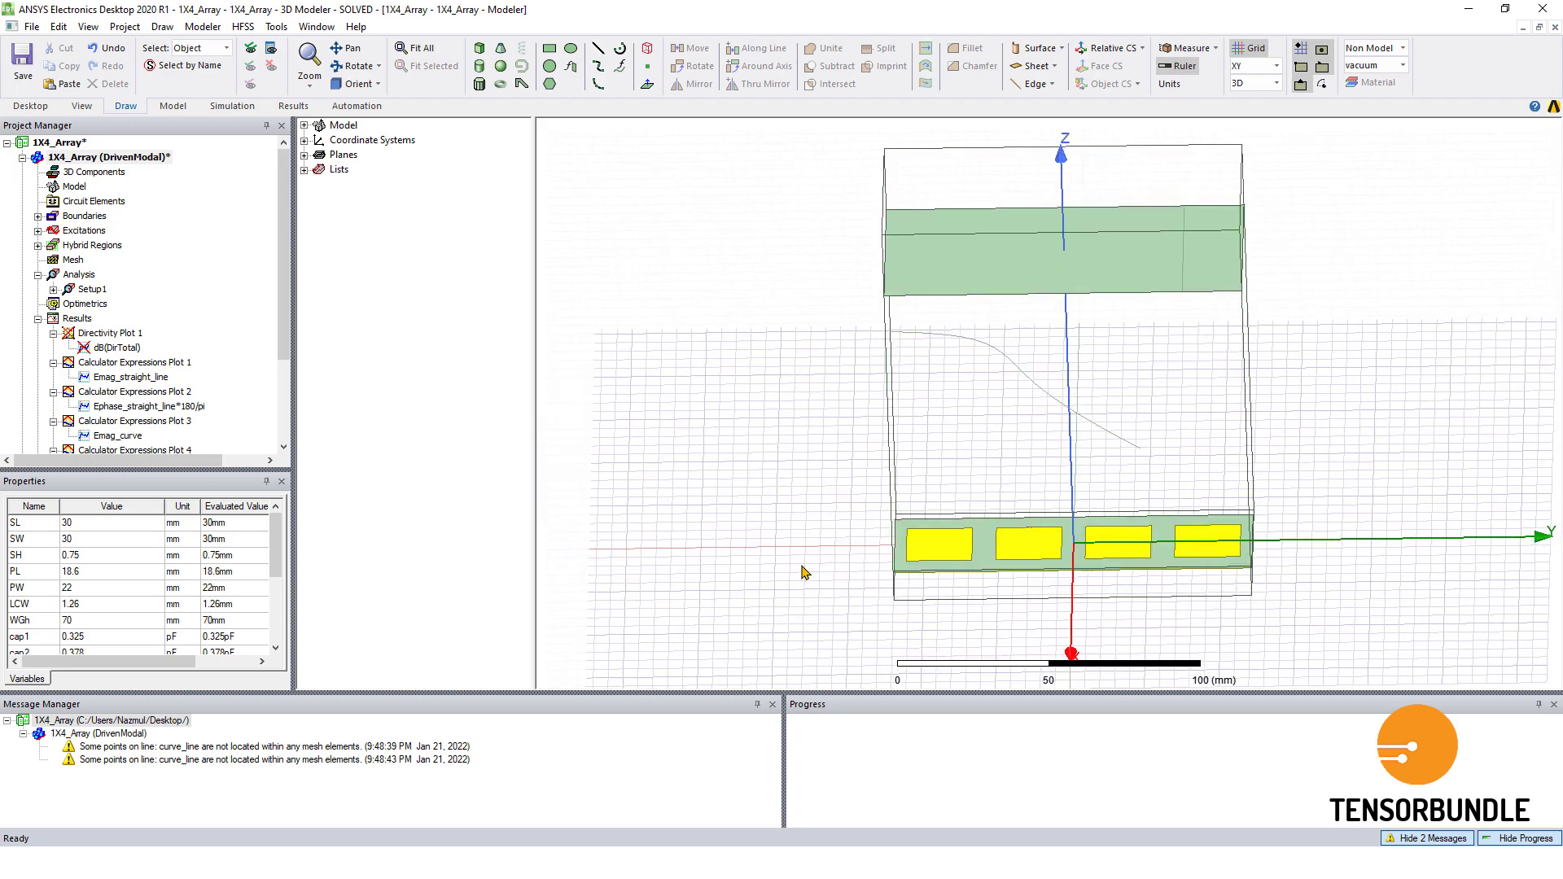
{"action": "left_click_drag", "start_coordinate": [802, 573], "coordinate": [841, 512], "text": "alt"}
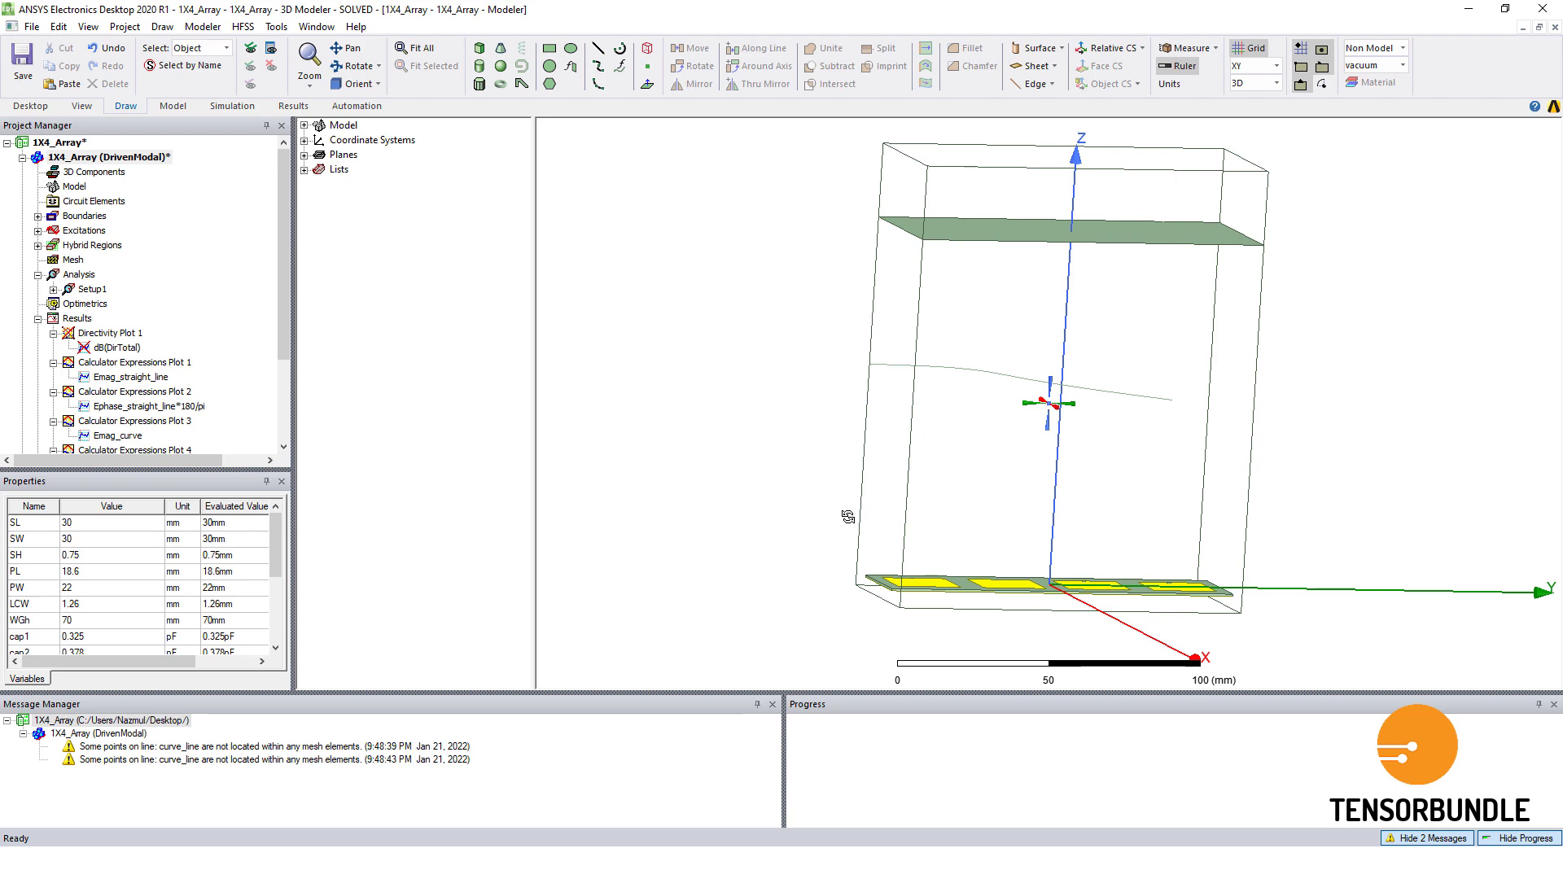